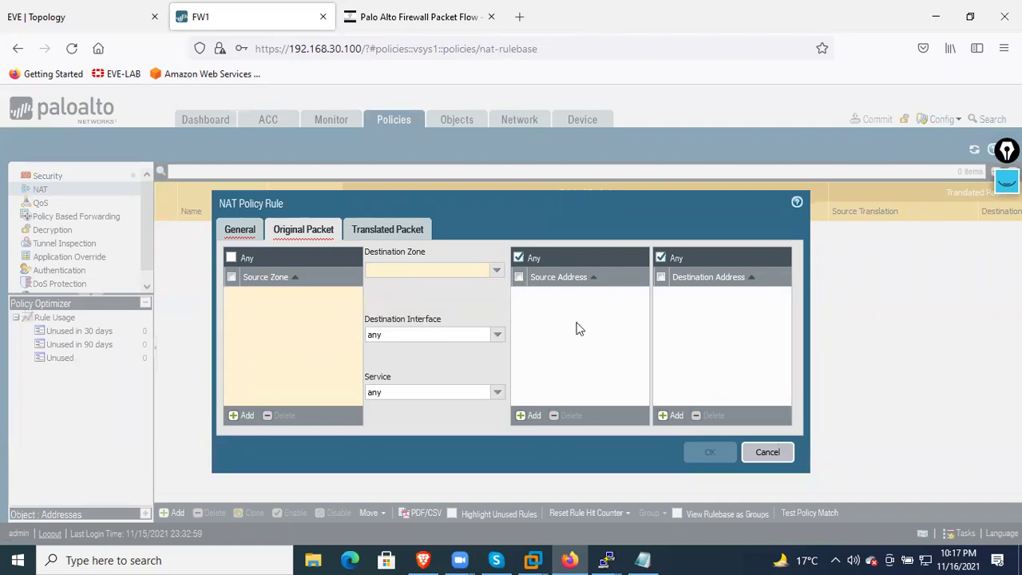
# Try destination translation type Dynamic IP with session distribution on the Translated Packet tab
pyautogui.click(399, 231)
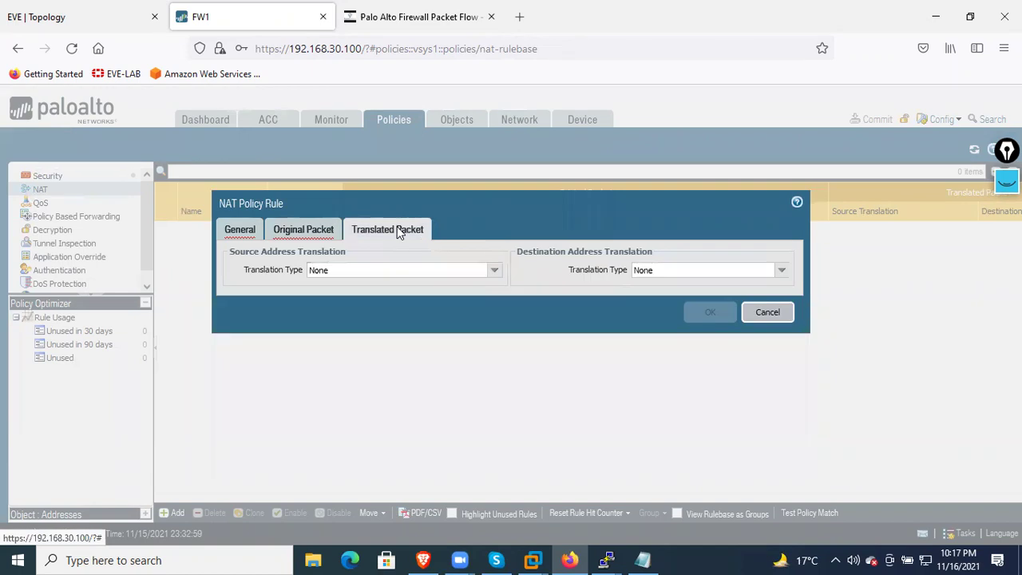
pyautogui.click(493, 271)
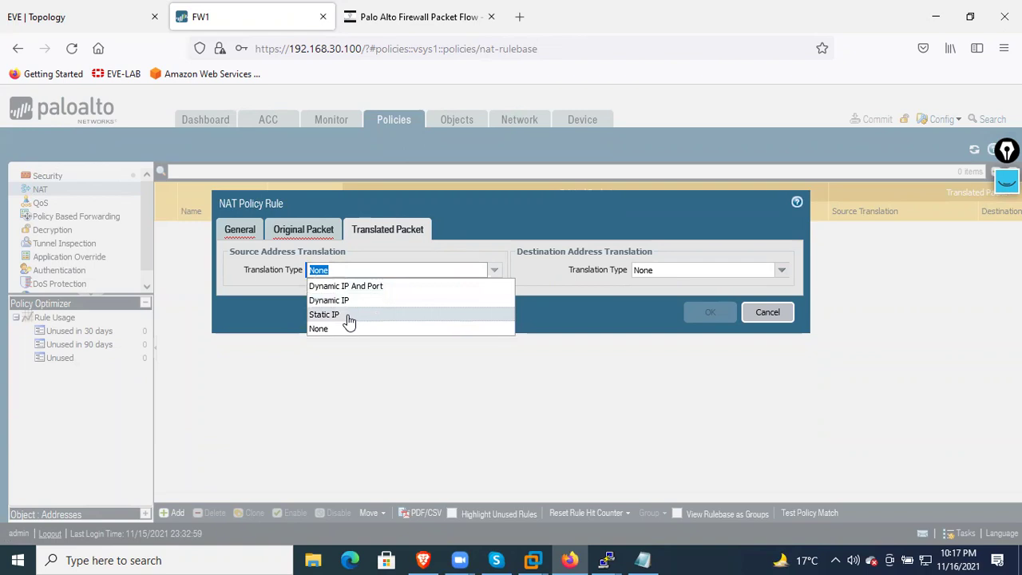
pyautogui.click(781, 271)
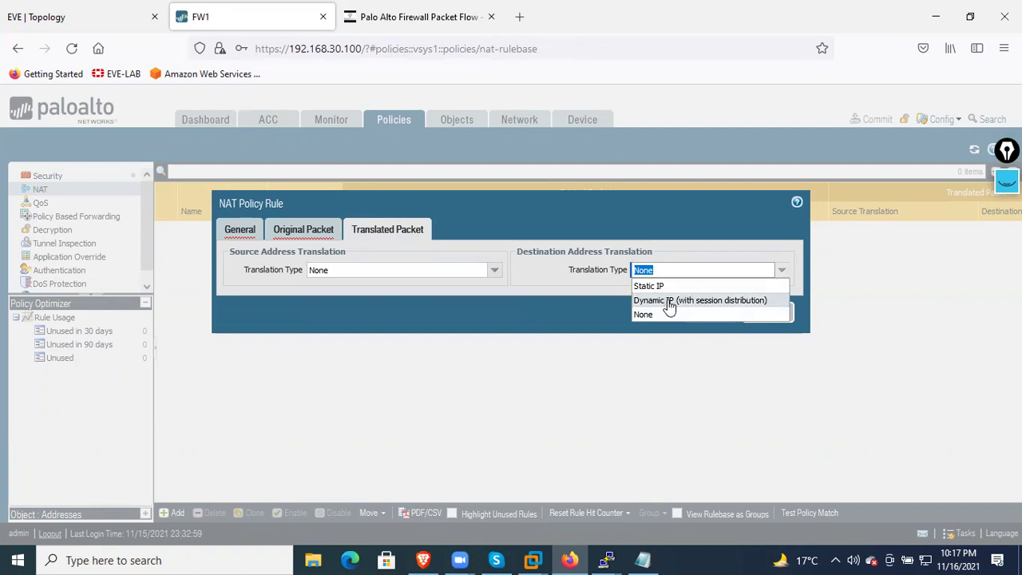
pyautogui.click(669, 305)
pyautogui.click(779, 290)
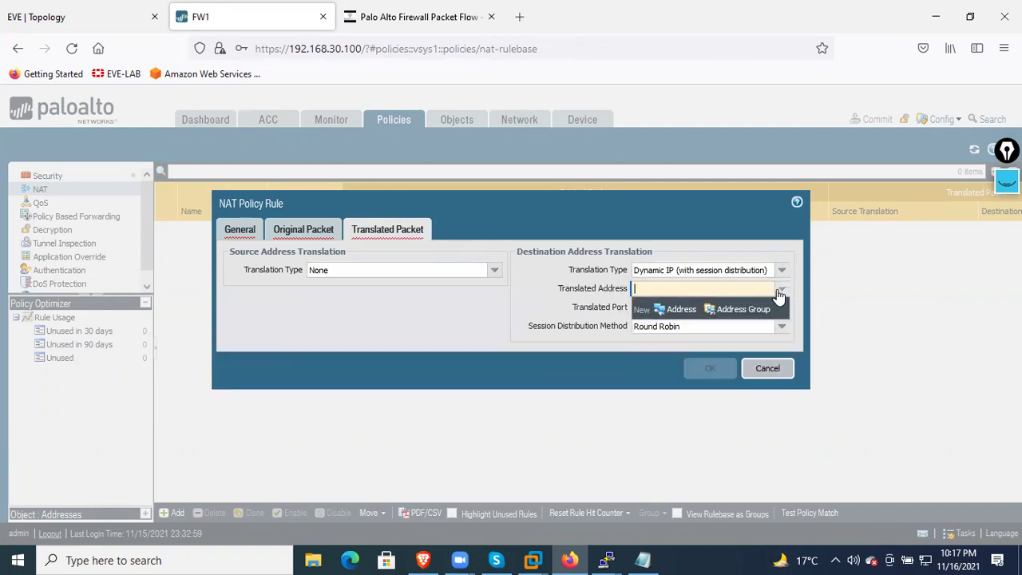
pyautogui.click(575, 294)
pyautogui.click(783, 307)
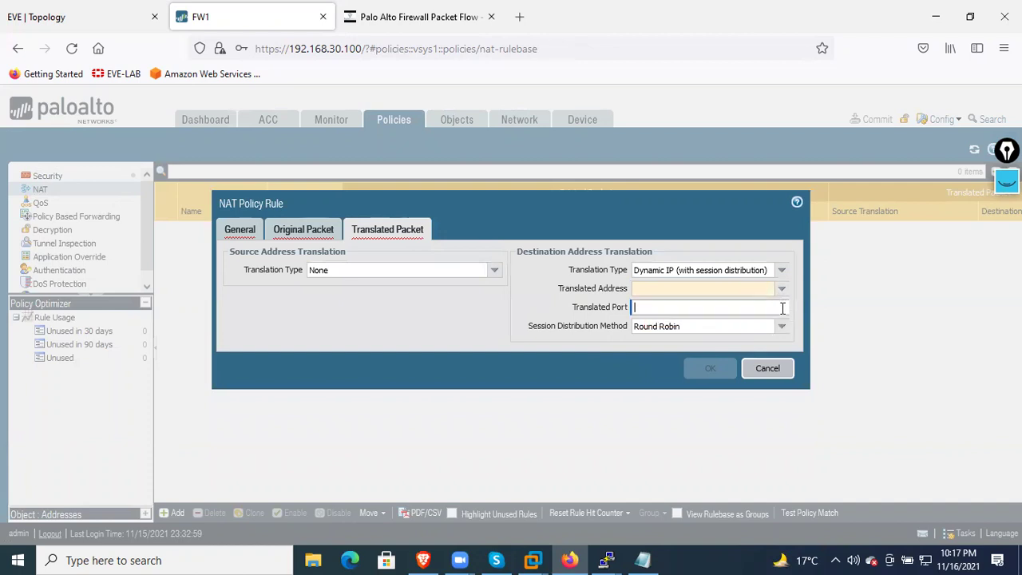
pyautogui.click(658, 289)
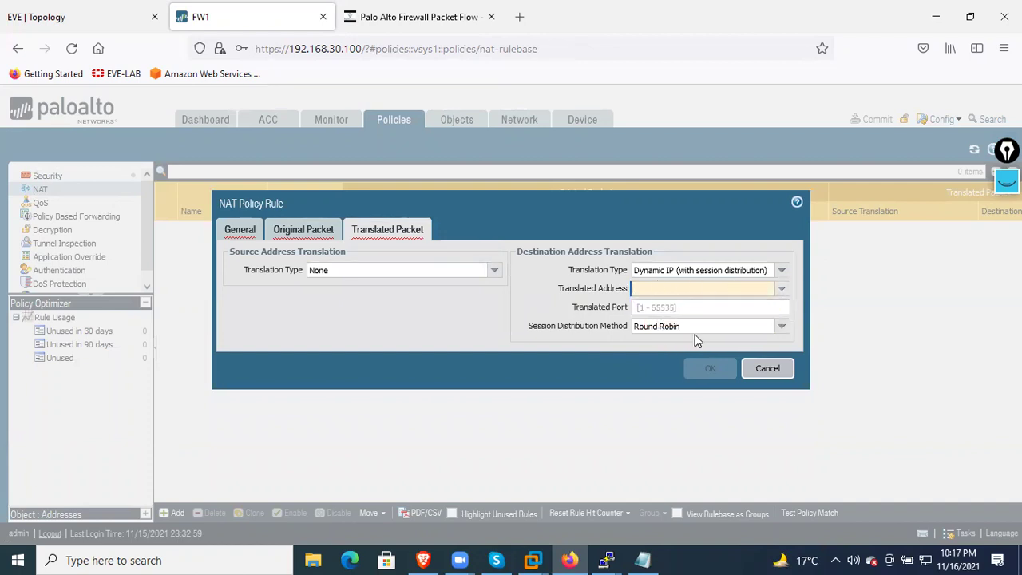
pyautogui.click(716, 327)
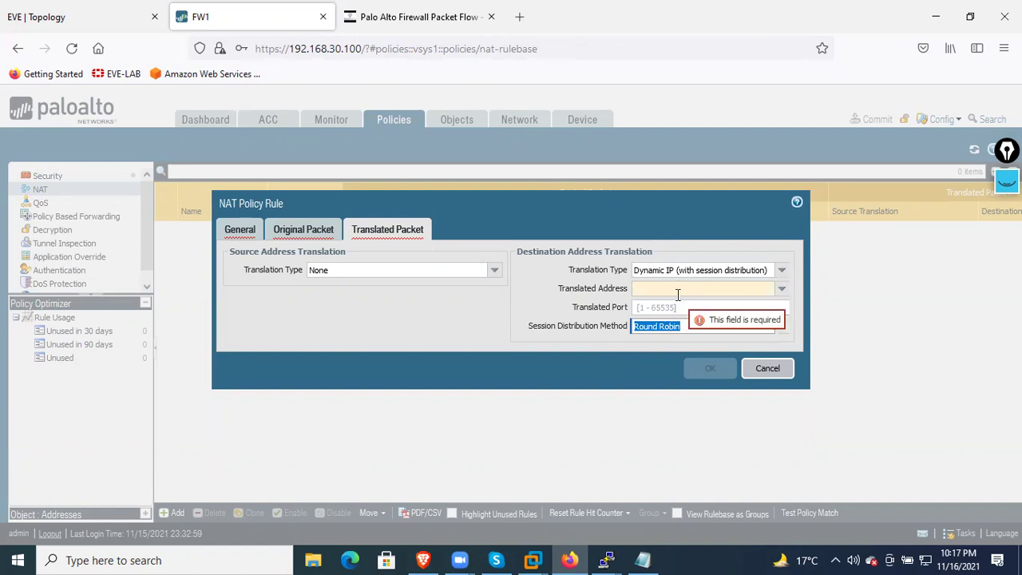
# Try source translation Dynamic IP And Port with a translated address, then cancel the draft rule
pyautogui.click(460, 271)
pyautogui.click(494, 271)
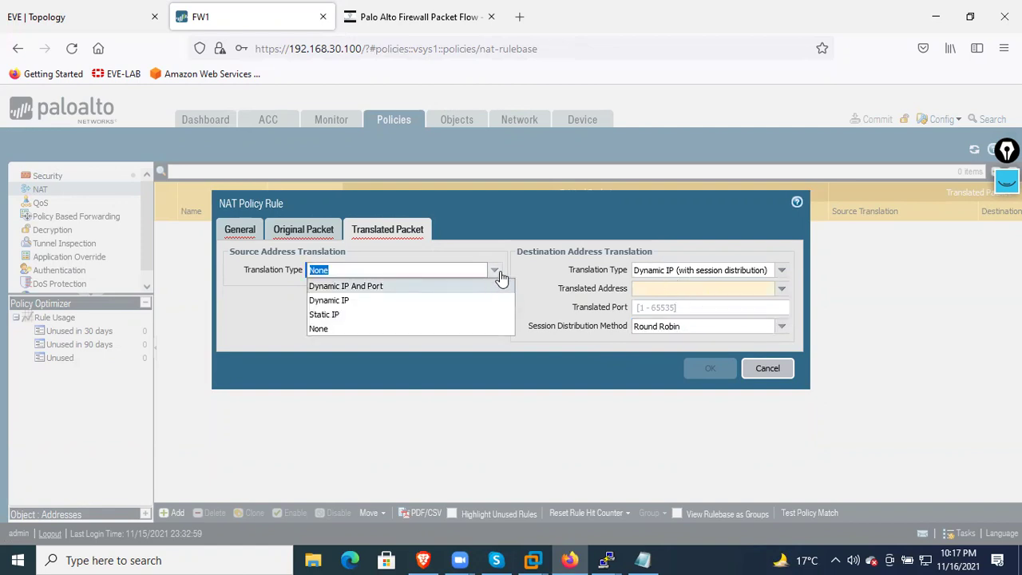
pyautogui.click(380, 285)
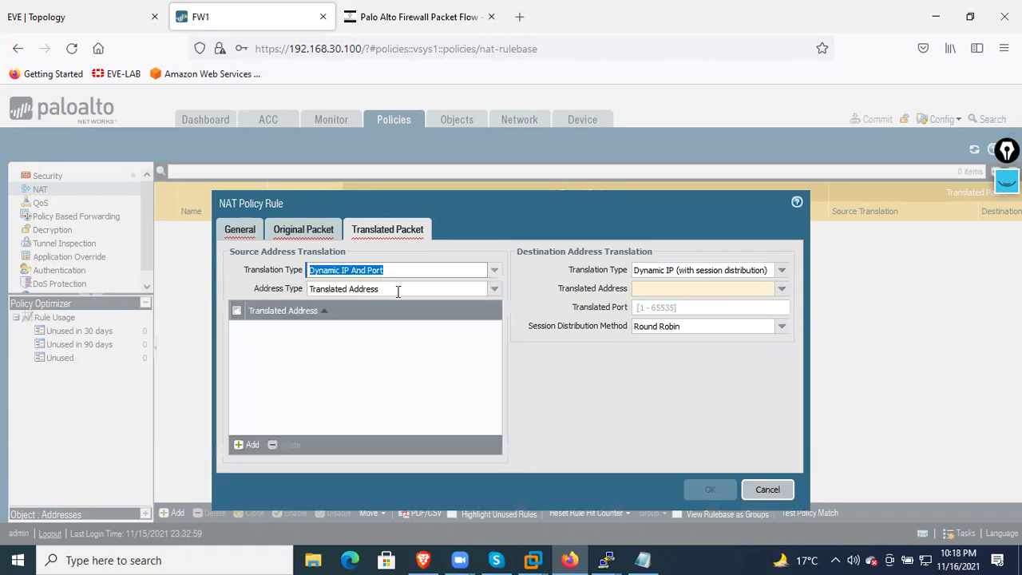
pyautogui.click(499, 293)
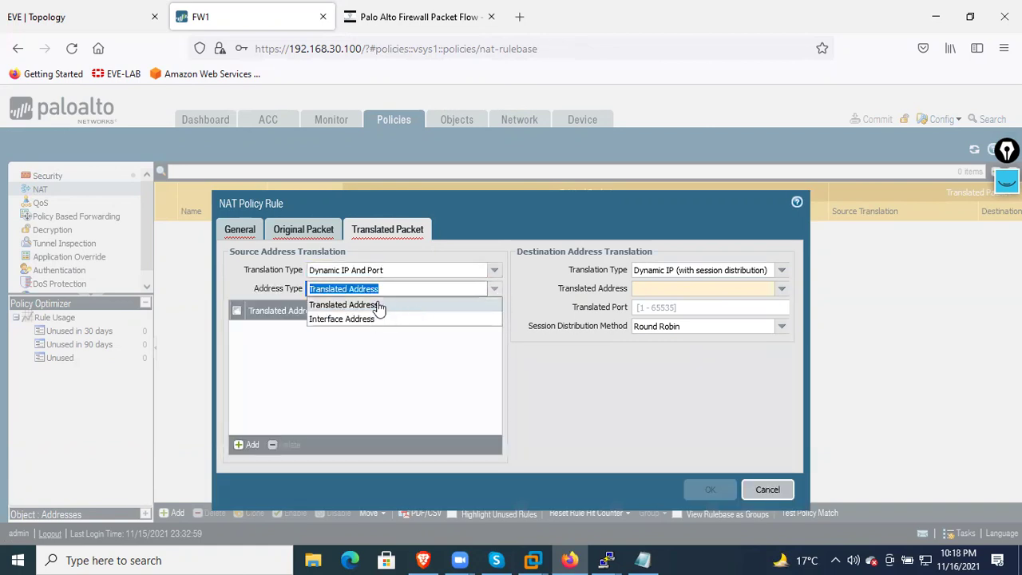
pyautogui.click(290, 390)
pyautogui.click(244, 444)
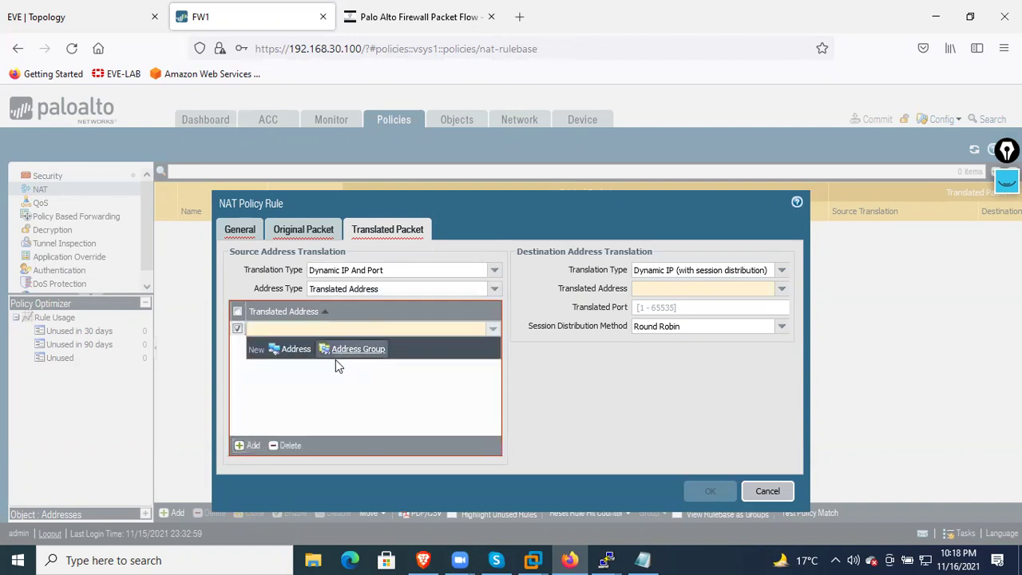
pyautogui.click(495, 331)
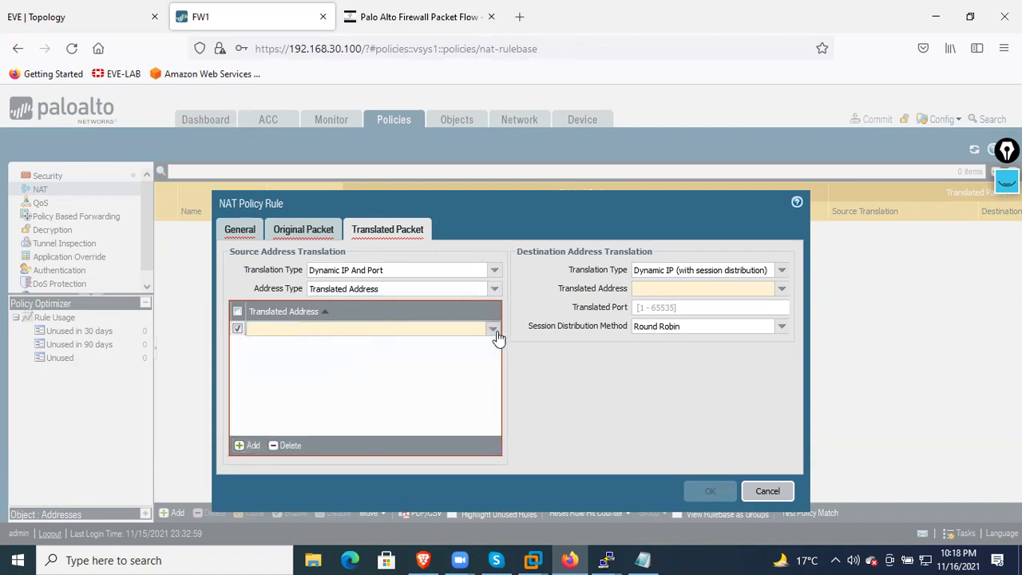
pyautogui.click(495, 332)
pyautogui.click(406, 403)
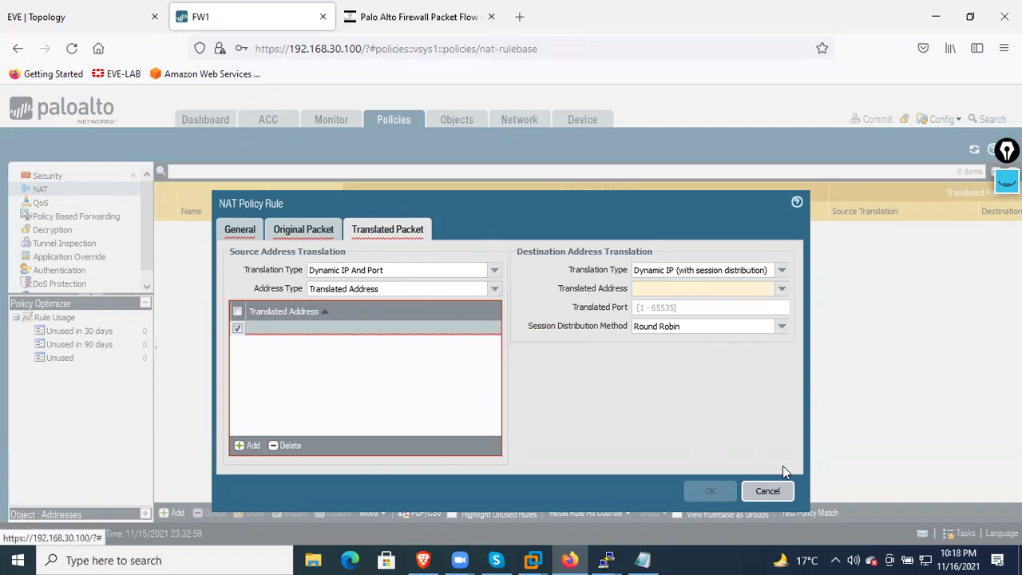
pyautogui.click(779, 490)
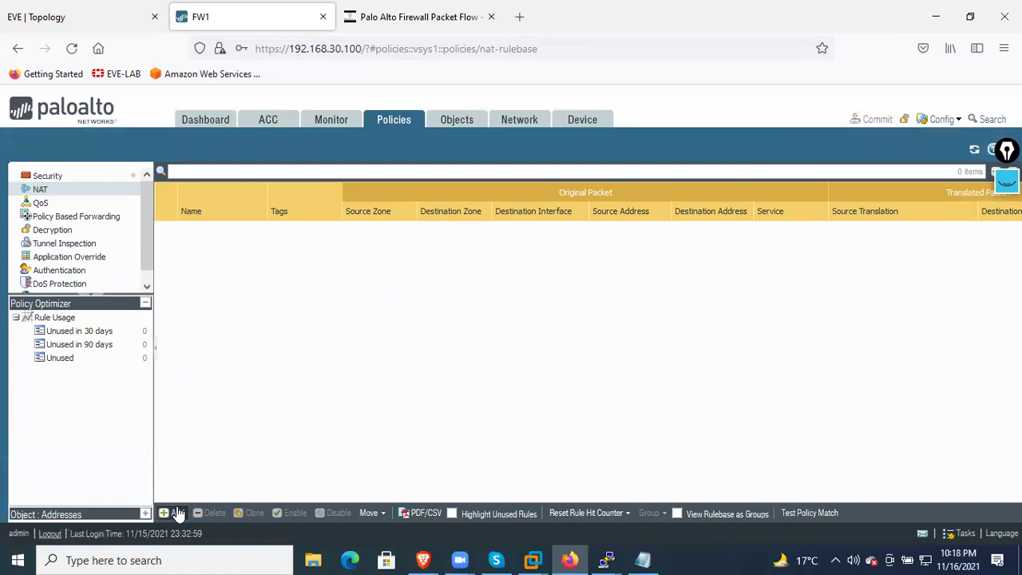
# Add a NAT rule named R1_Static, keep NAT type ipv4, and show its Original Packet settings
pyautogui.click(177, 513)
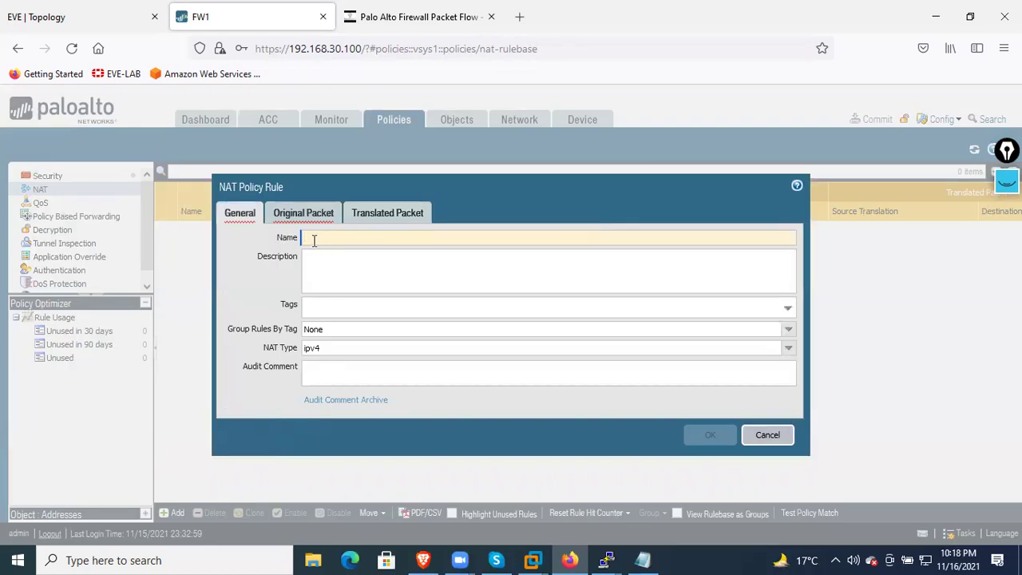
pyautogui.write('R')
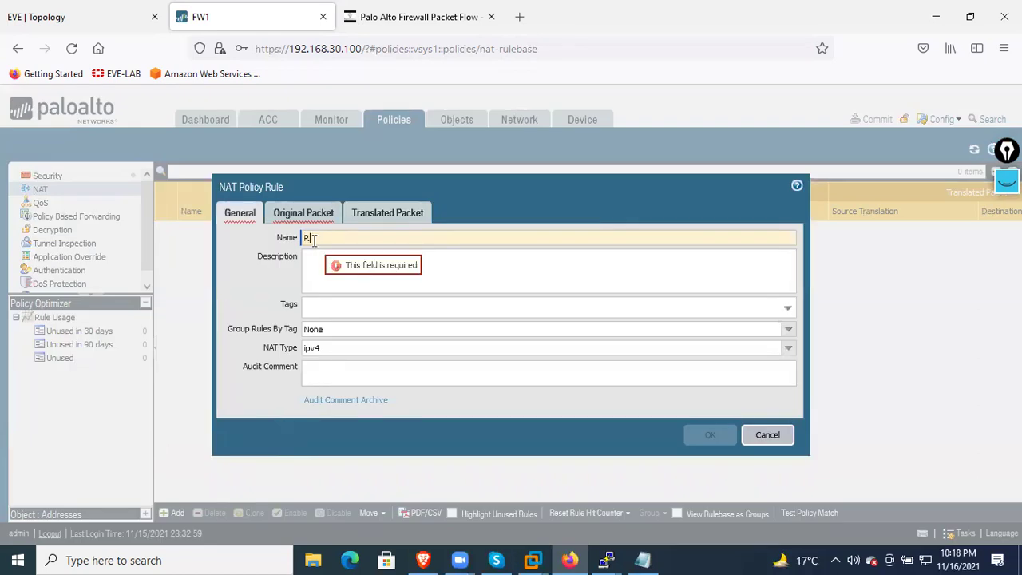
pyautogui.write('!')
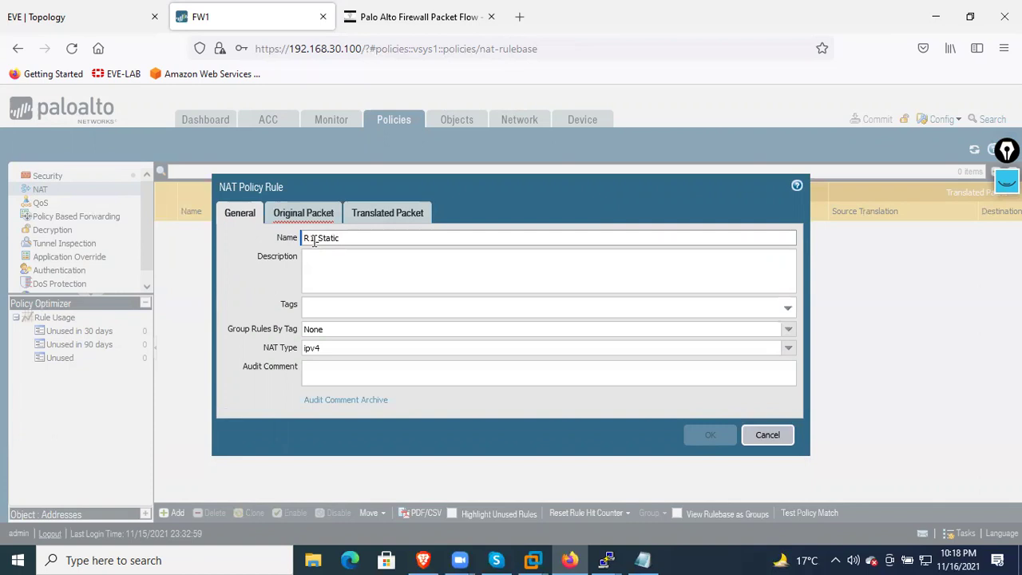
pyautogui.click(348, 268)
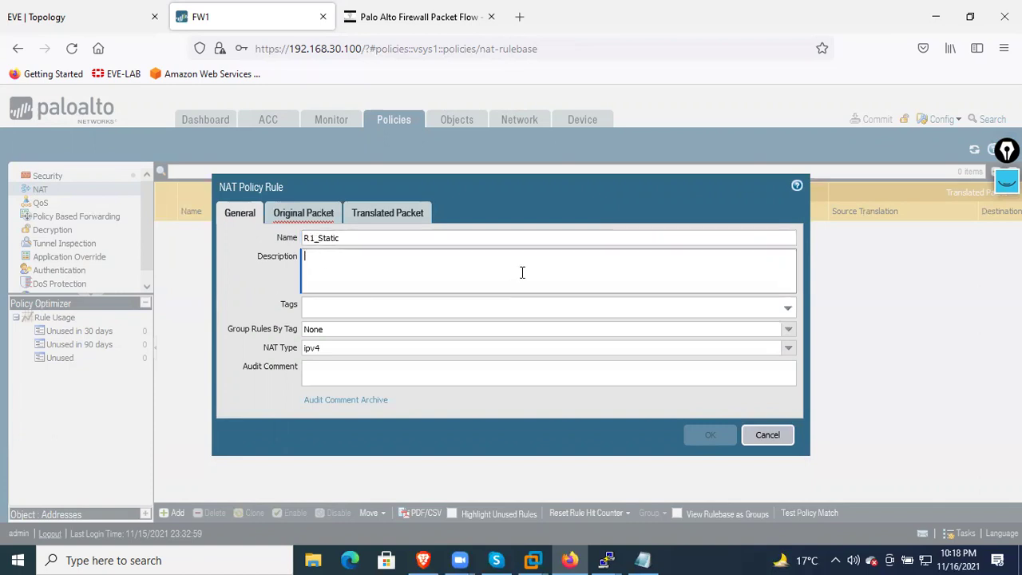
pyautogui.click(340, 348)
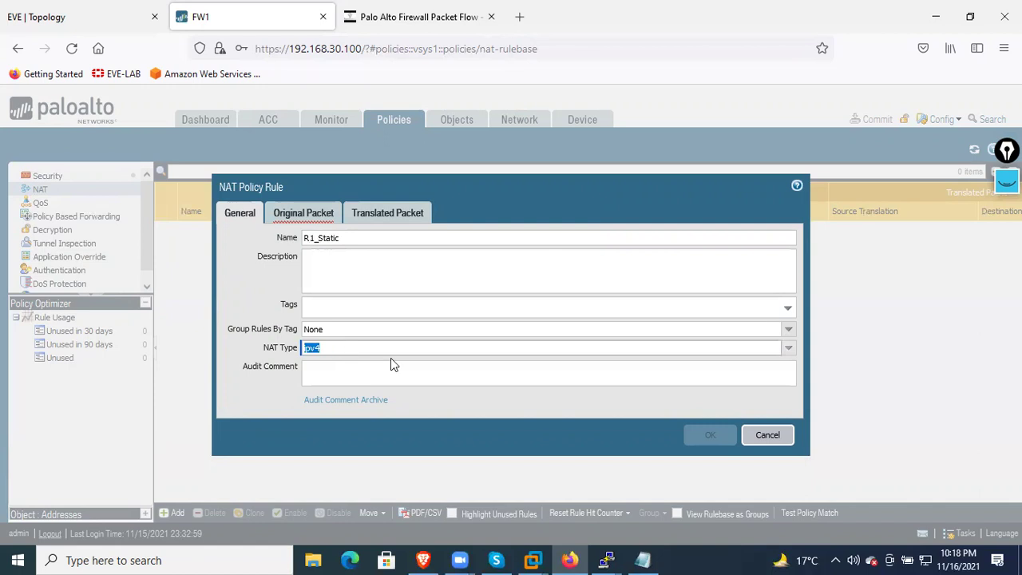
pyautogui.click(790, 349)
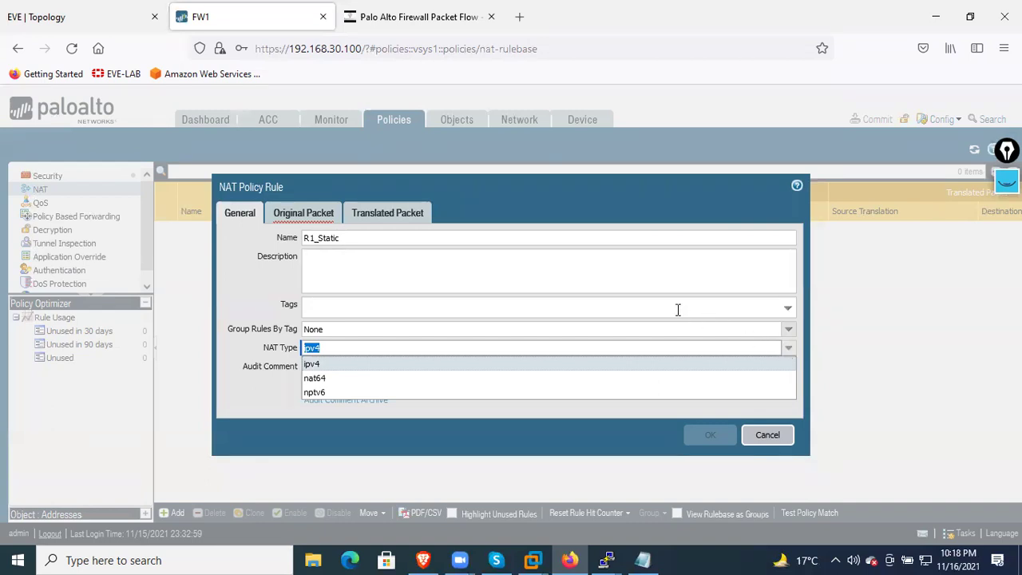
pyautogui.click(633, 272)
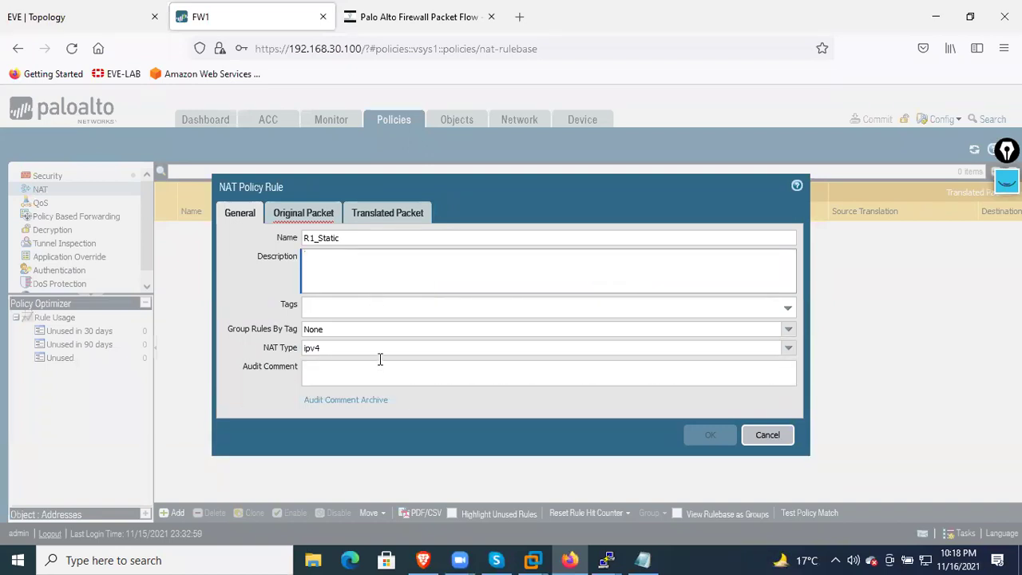
pyautogui.click(300, 219)
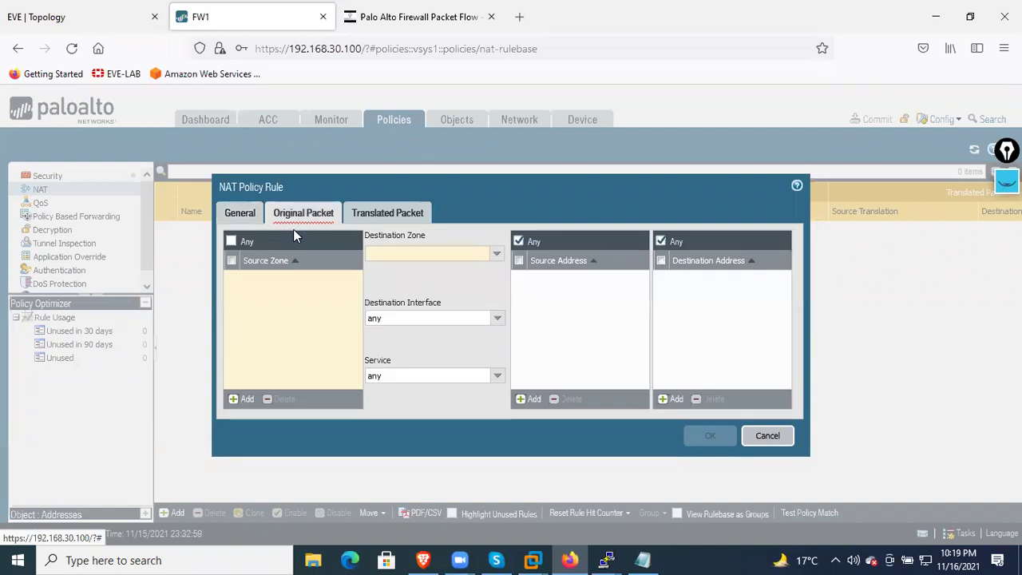
# Set the rule's source zone to INSIDE and destination zone to OUTSIDE
pyautogui.click(243, 406)
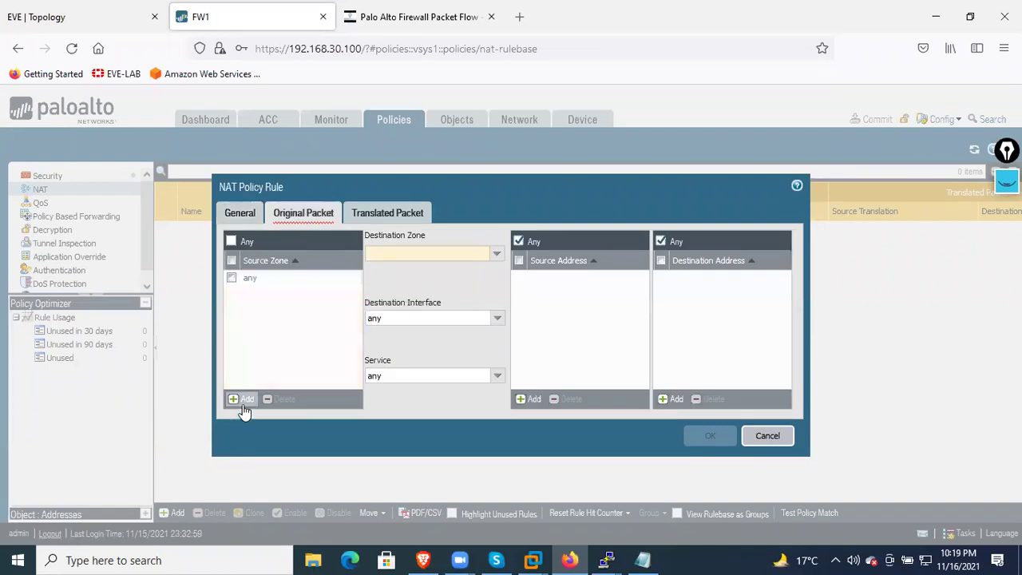
pyautogui.click(245, 406)
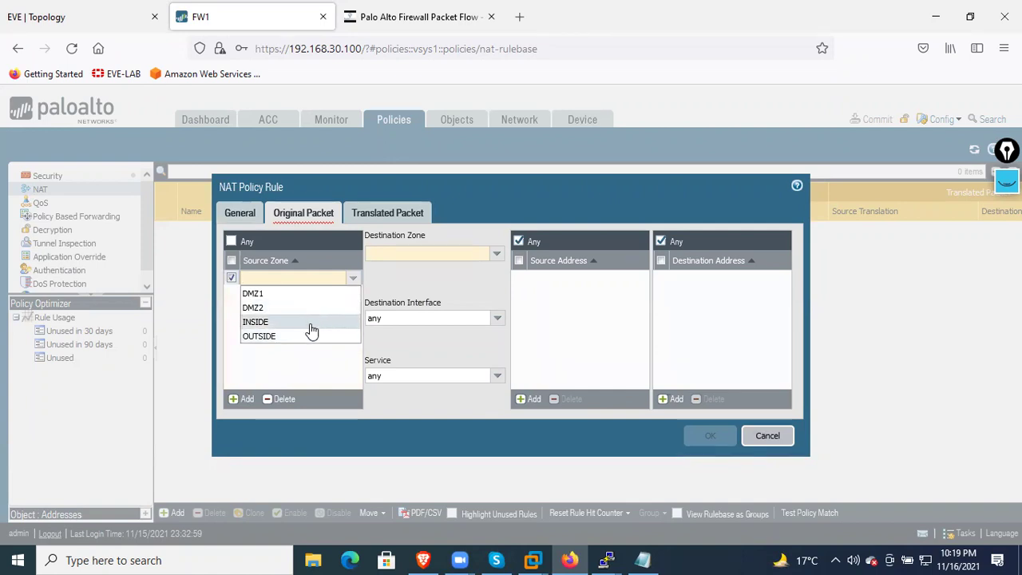
pyautogui.click(311, 323)
pyautogui.click(308, 344)
pyautogui.click(497, 254)
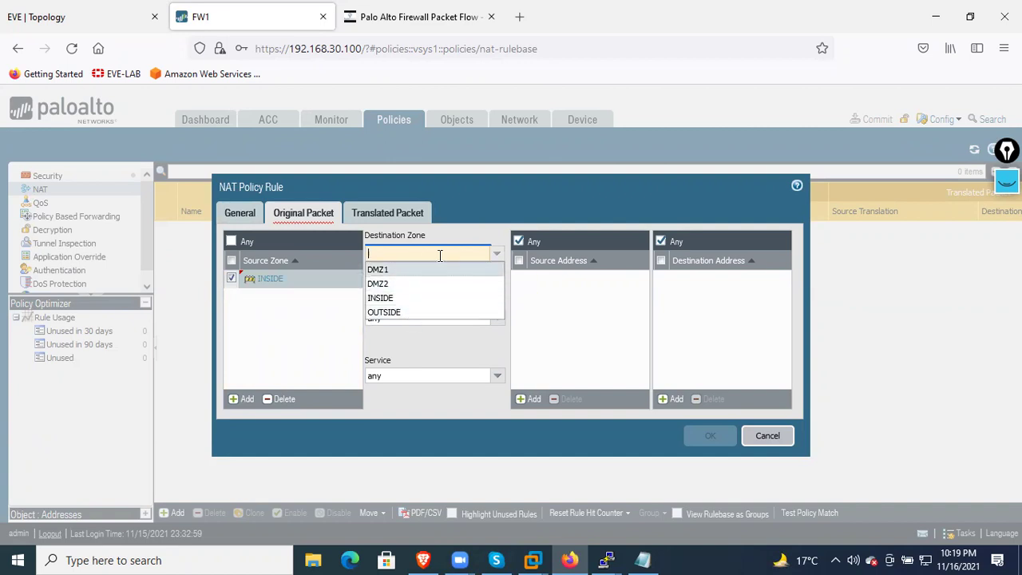
pyautogui.click(416, 314)
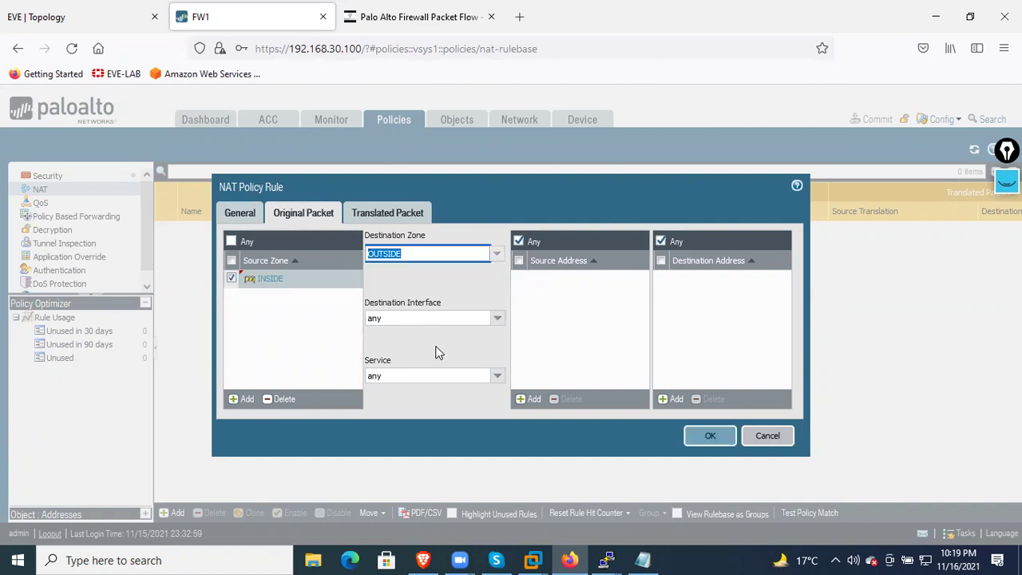
pyautogui.click(436, 347)
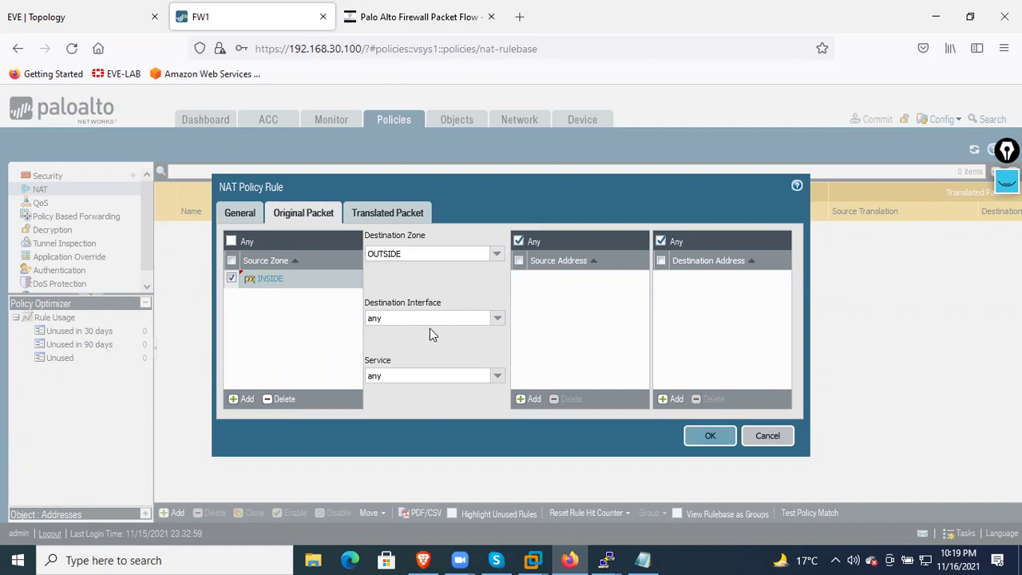
# Try destination interface ethernet1/3 and leave Service as any
pyautogui.click(496, 319)
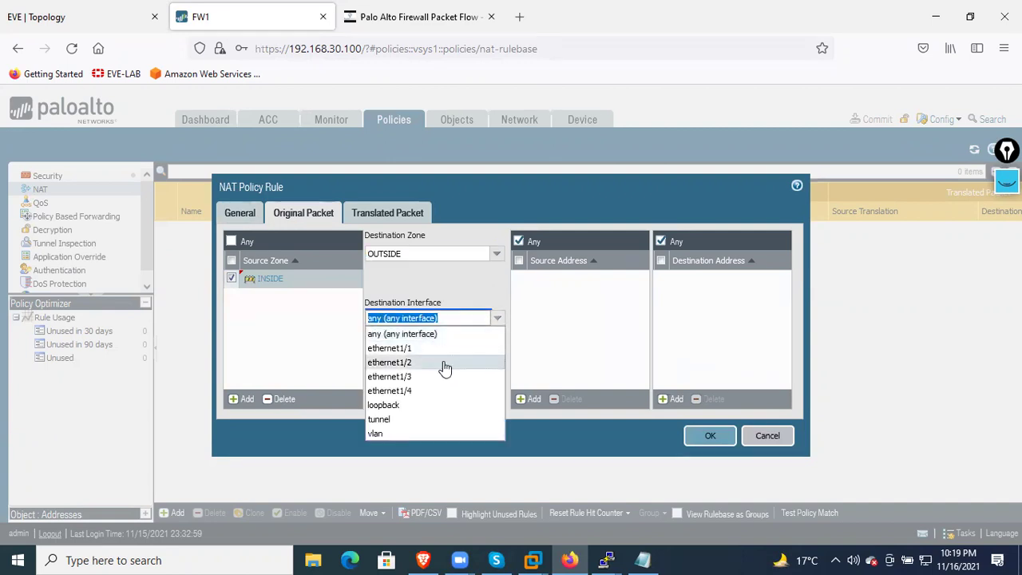
pyautogui.click(440, 376)
pyautogui.click(463, 348)
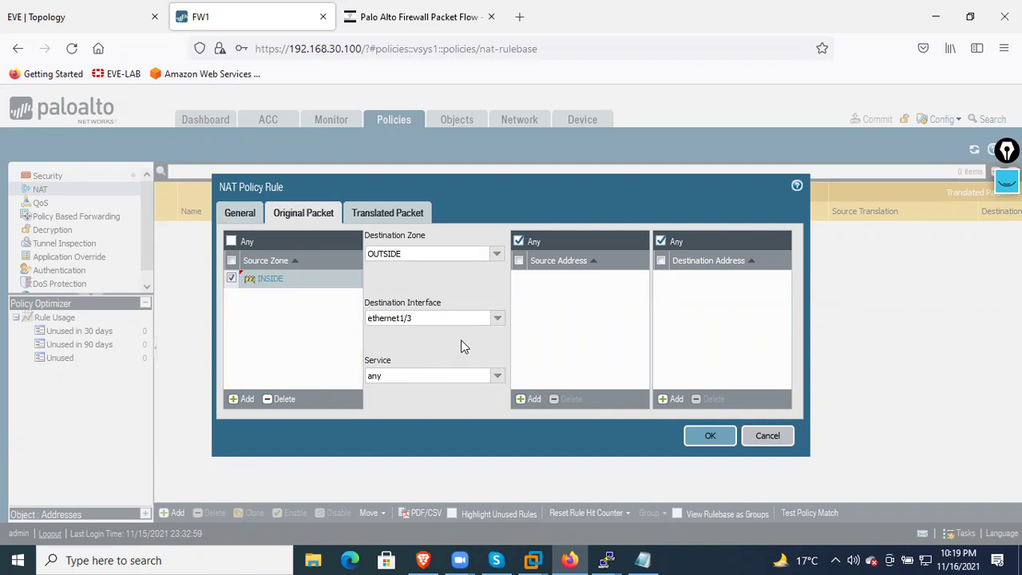
pyautogui.click(497, 375)
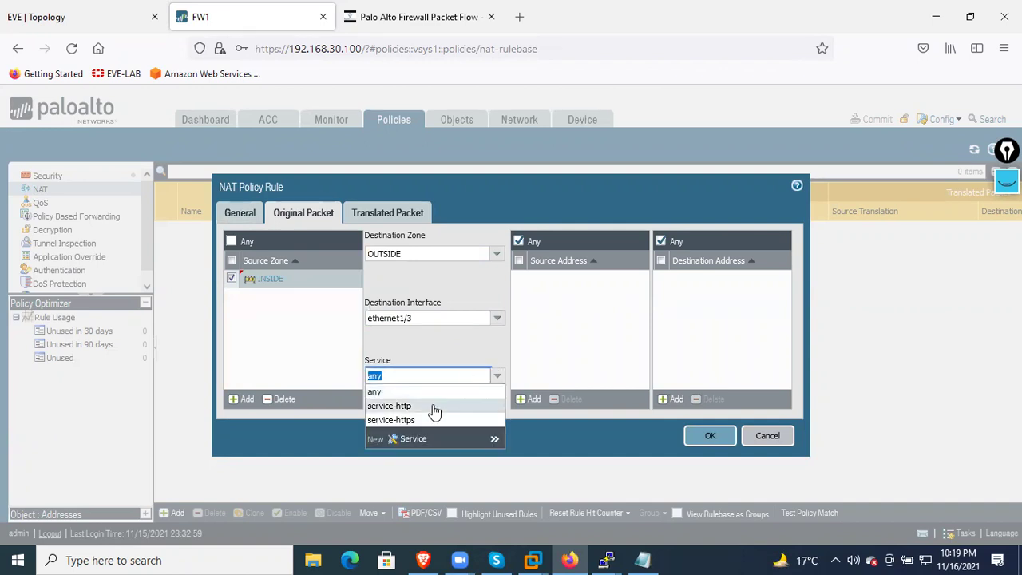
pyautogui.click(400, 391)
pyautogui.click(447, 348)
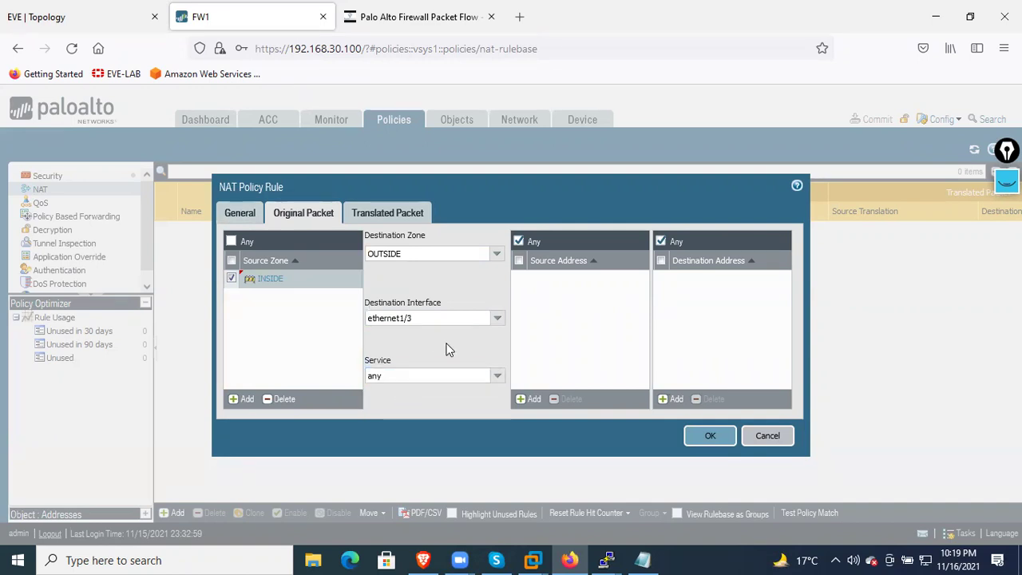
# Set the destination interface back to any
pyautogui.click(497, 318)
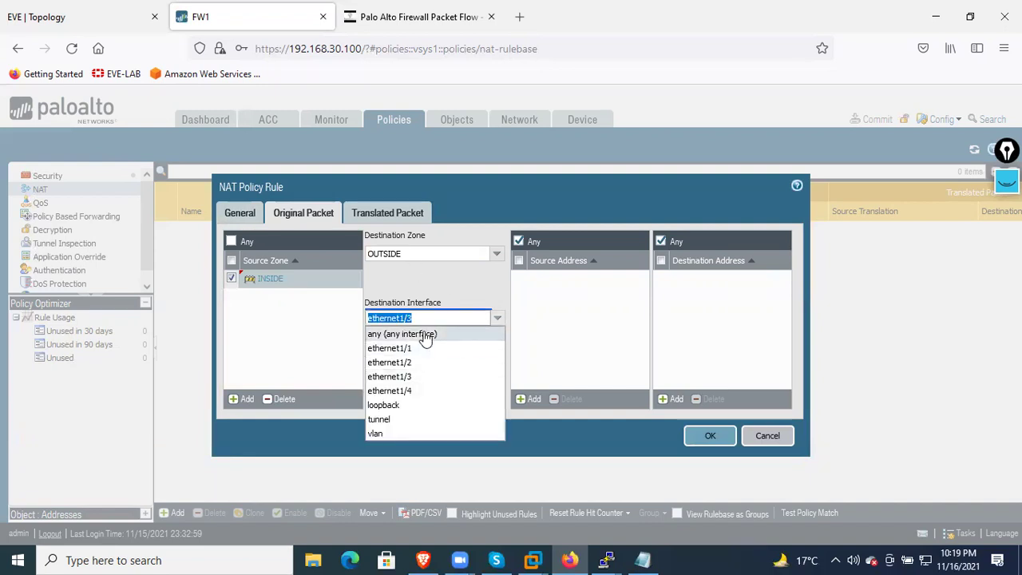
pyautogui.click(426, 337)
pyautogui.click(495, 319)
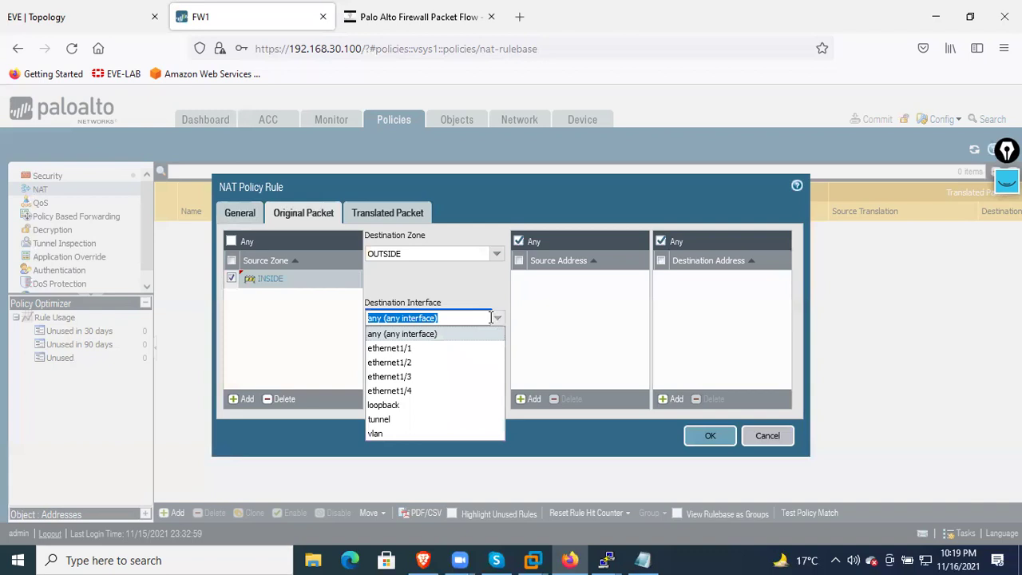
pyautogui.click(479, 277)
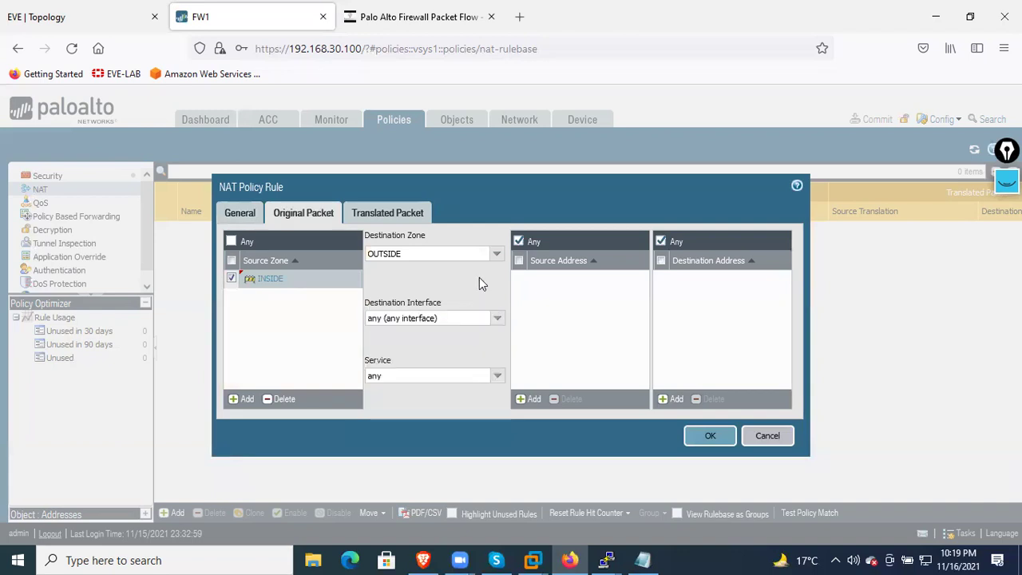
pyautogui.click(497, 319)
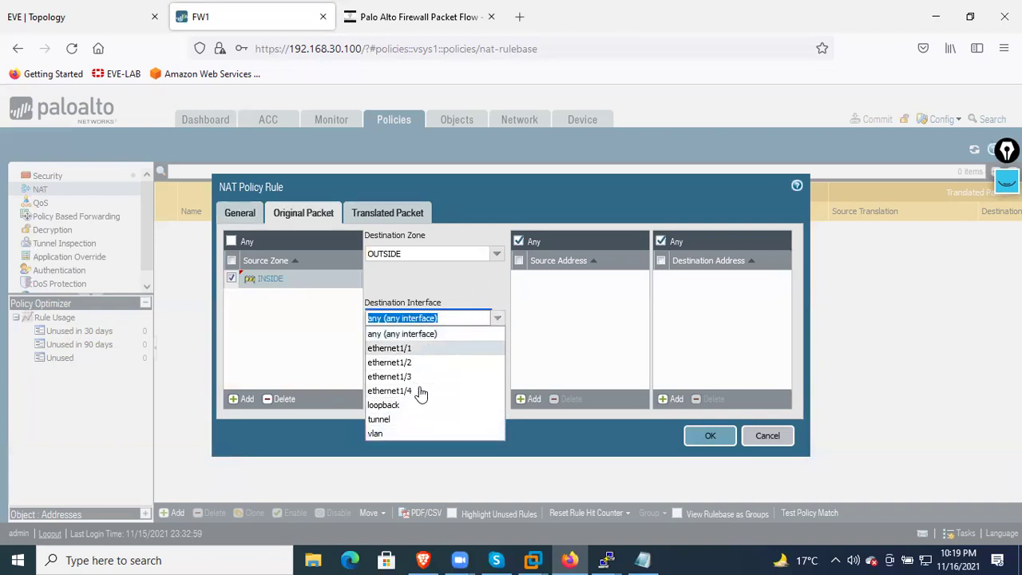
pyautogui.click(459, 284)
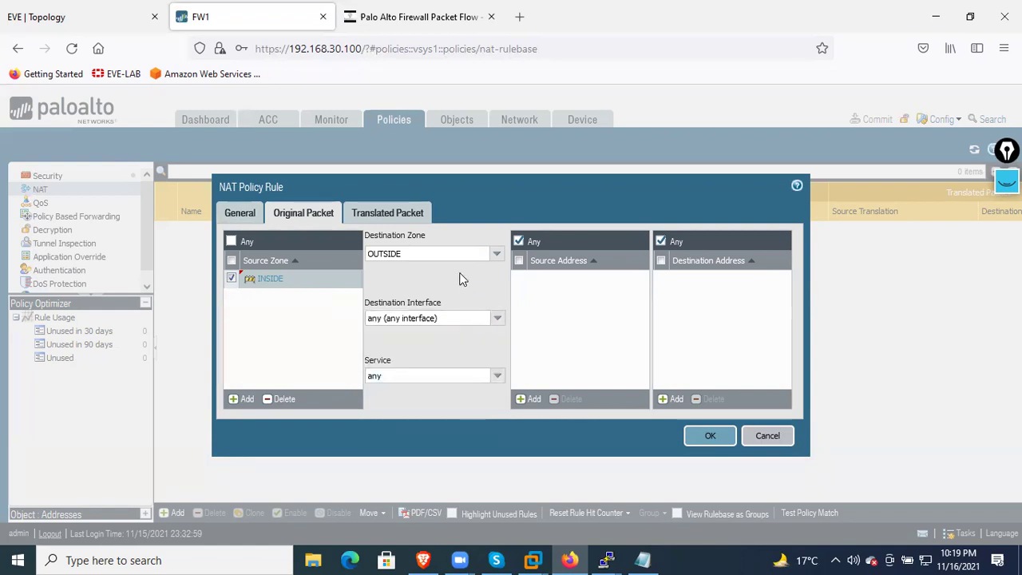
pyautogui.click(494, 326)
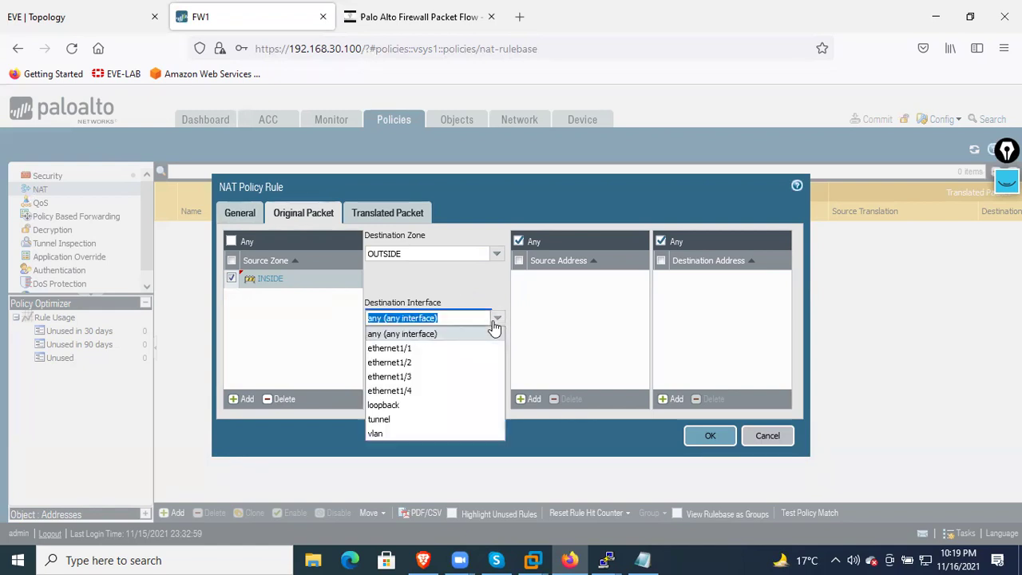
pyautogui.click(494, 328)
pyautogui.click(407, 253)
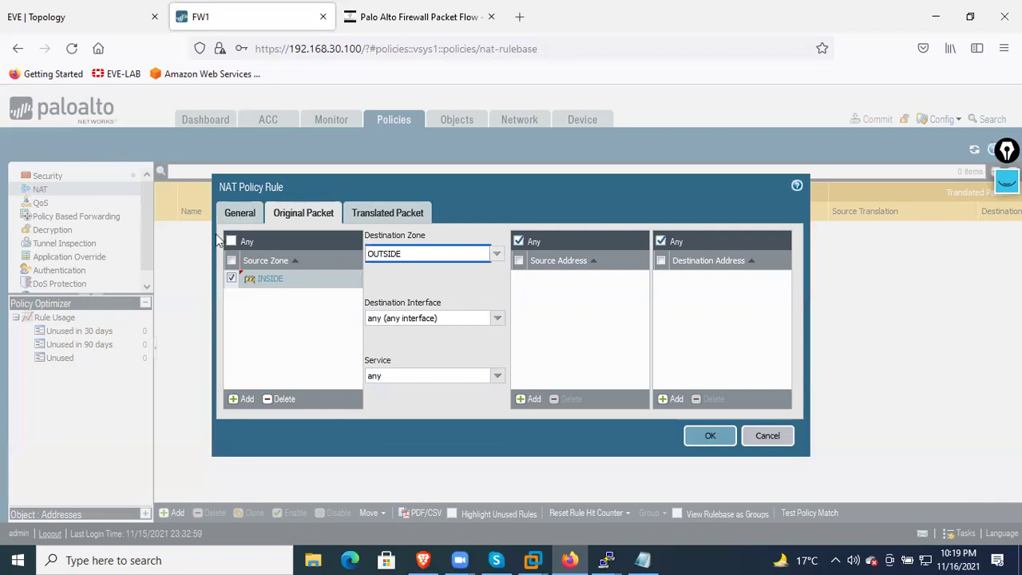
pyautogui.click(784, 436)
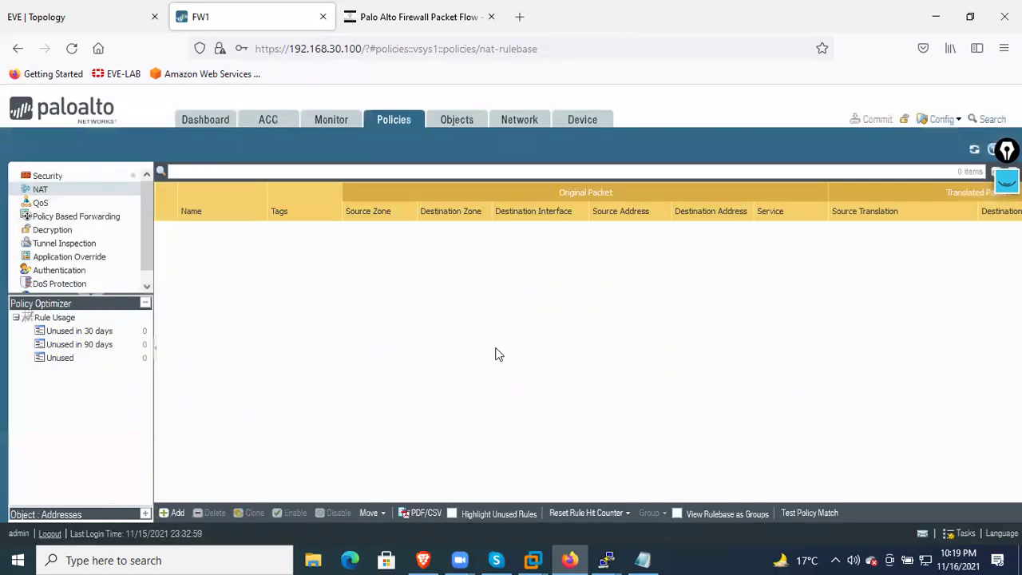
pyautogui.click(497, 125)
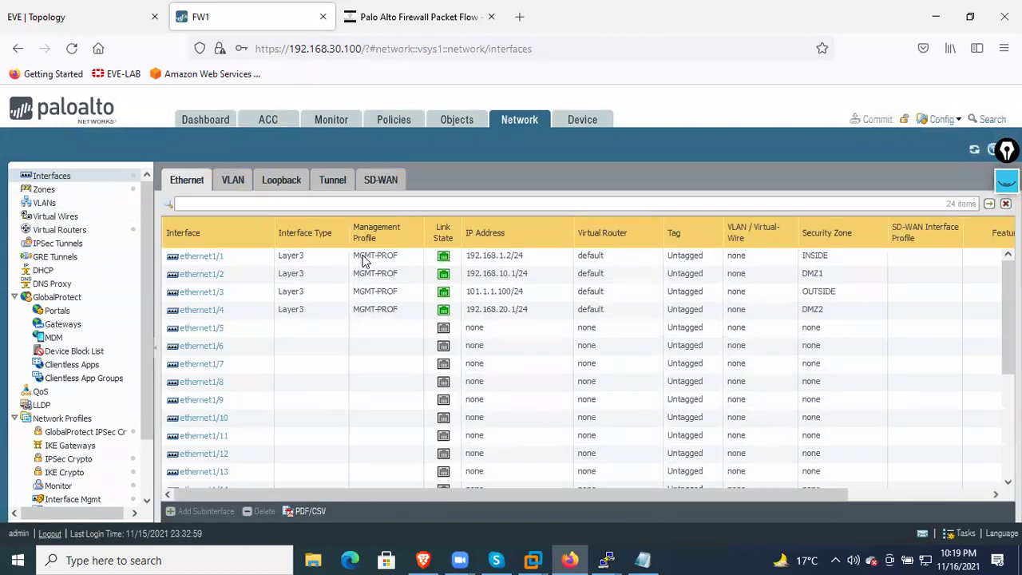
pyautogui.click(835, 293)
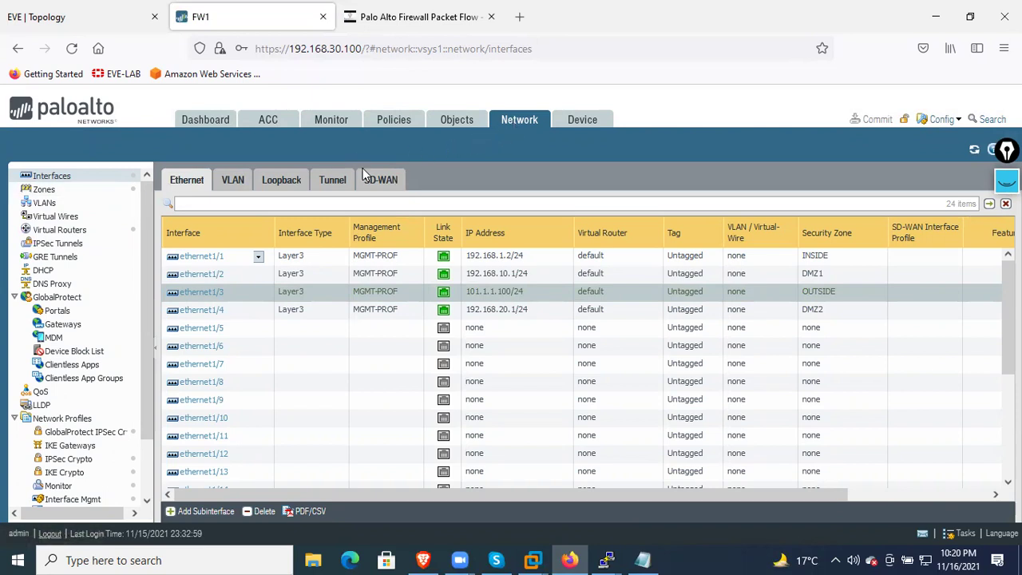
pyautogui.click(385, 131)
# Add a NAT rule R1_static with source zone INSIDE and destination zone OUTSIDE
pyautogui.click(176, 513)
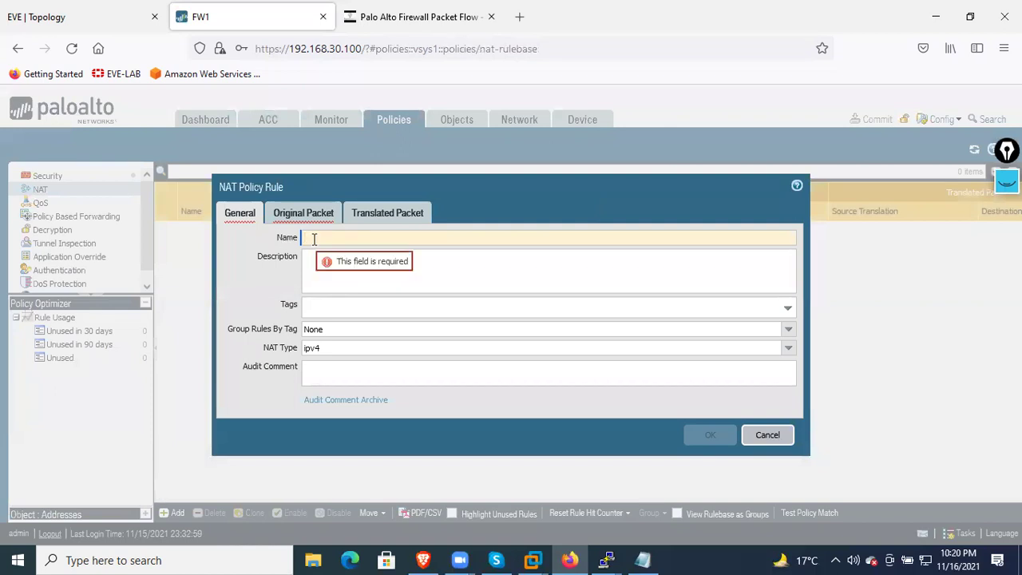
pyautogui.write('R1 static')
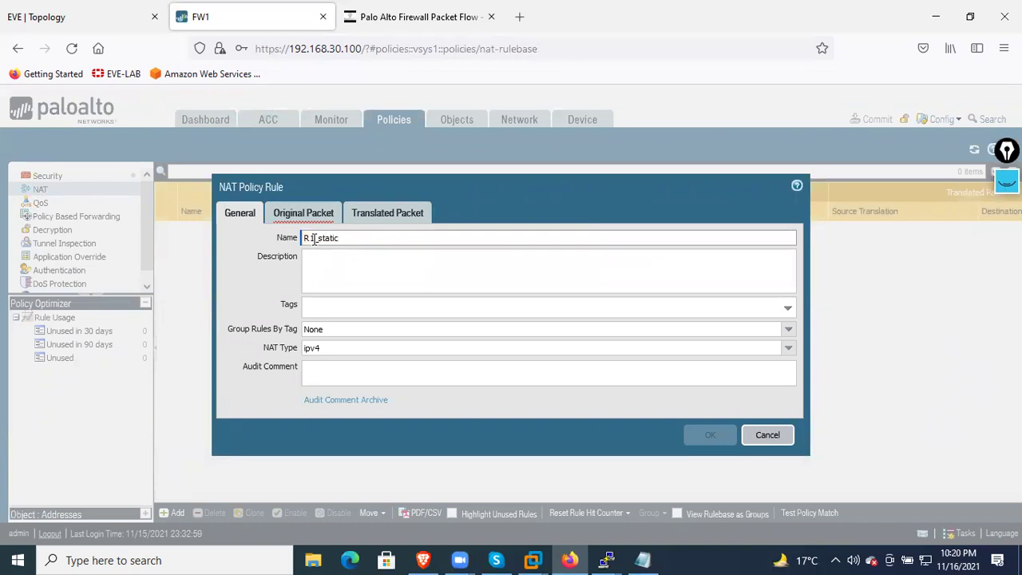
pyautogui.click(317, 214)
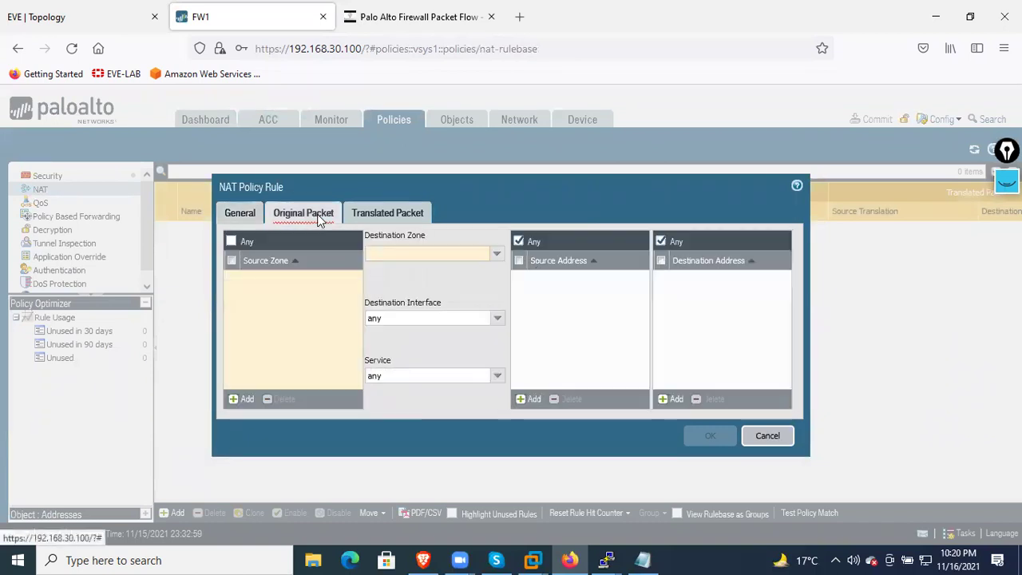
pyautogui.click(253, 397)
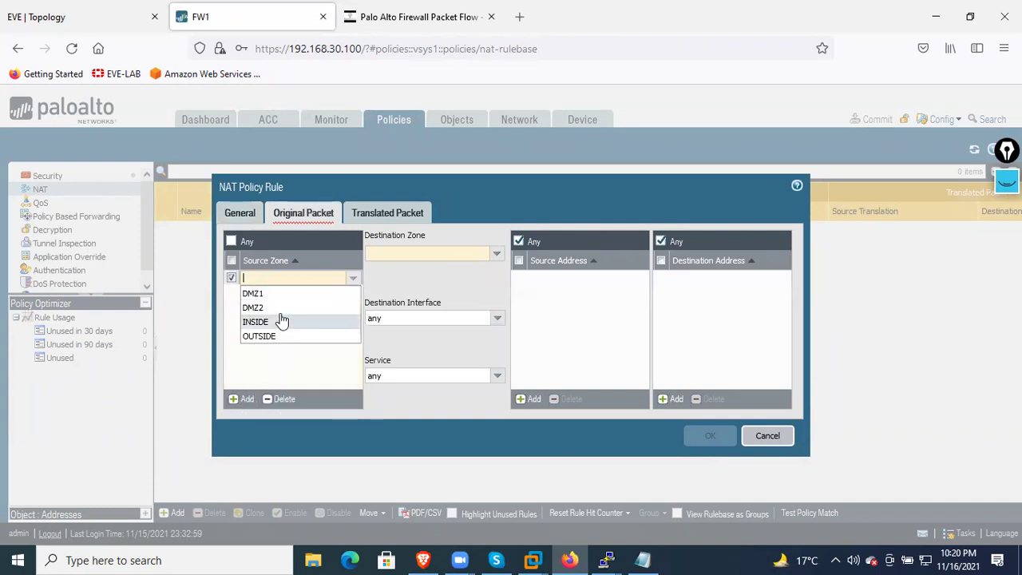
pyautogui.click(278, 337)
pyautogui.click(353, 278)
pyautogui.click(280, 322)
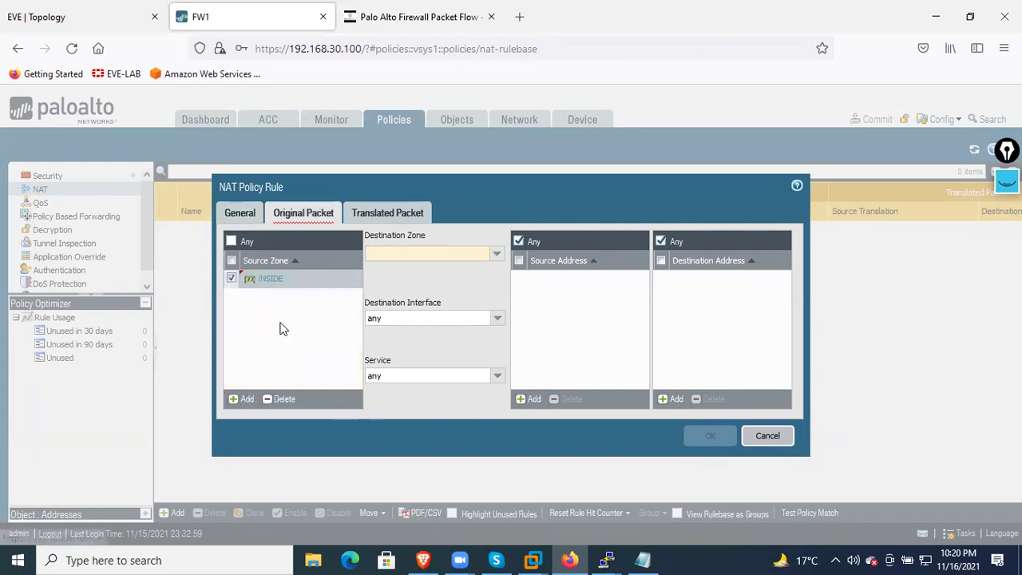
pyautogui.click(495, 254)
pyautogui.click(407, 313)
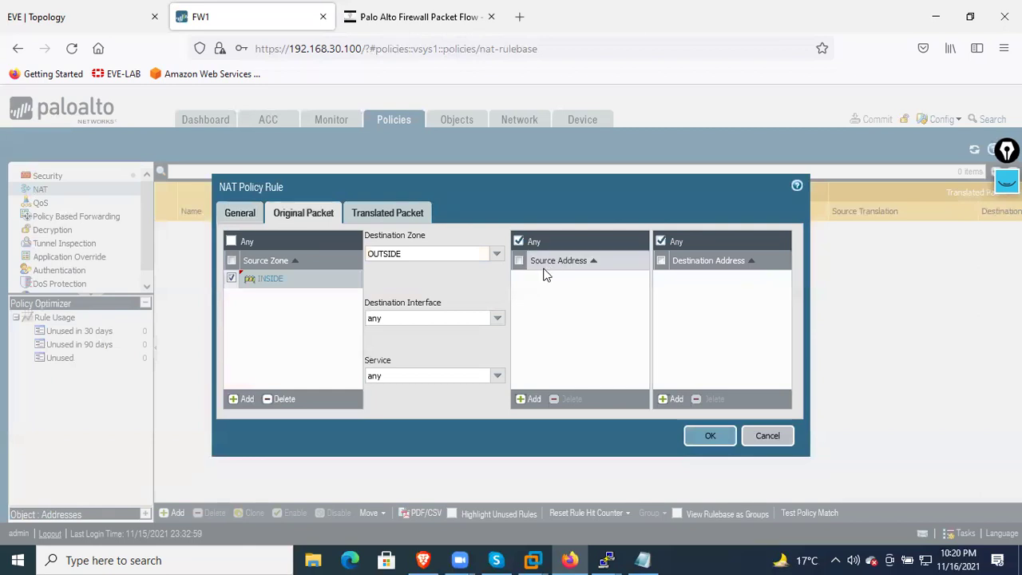
# Add 192.168.1.1 as the rule's source address, checking R1's address on the topology
pyautogui.click(527, 400)
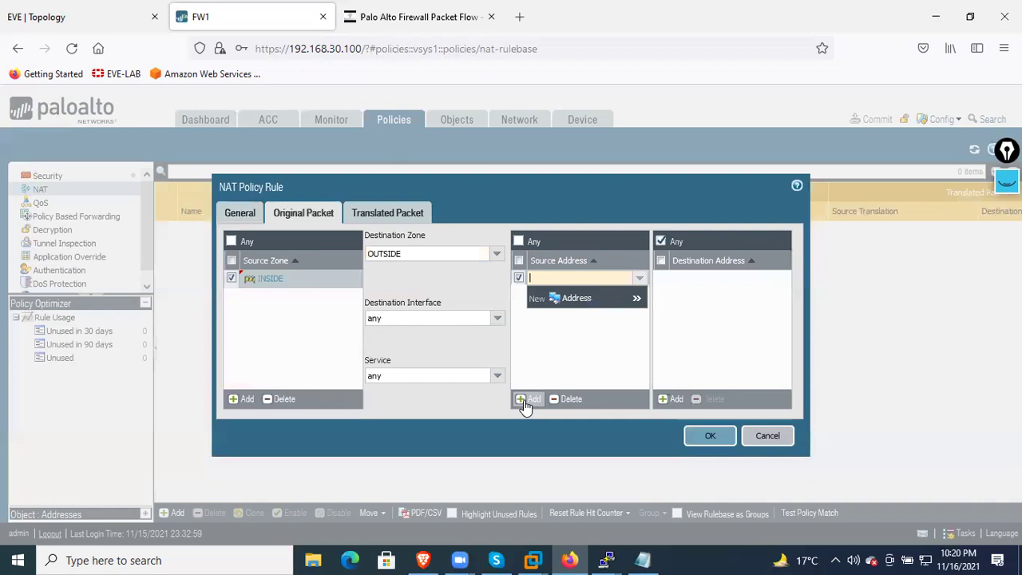
pyautogui.click(113, 24)
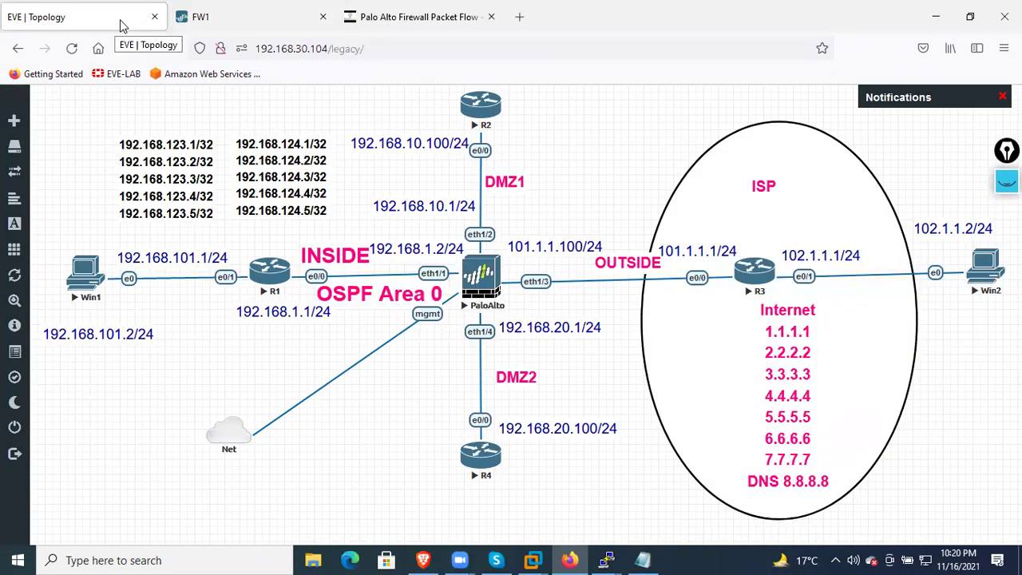
pyautogui.click(232, 17)
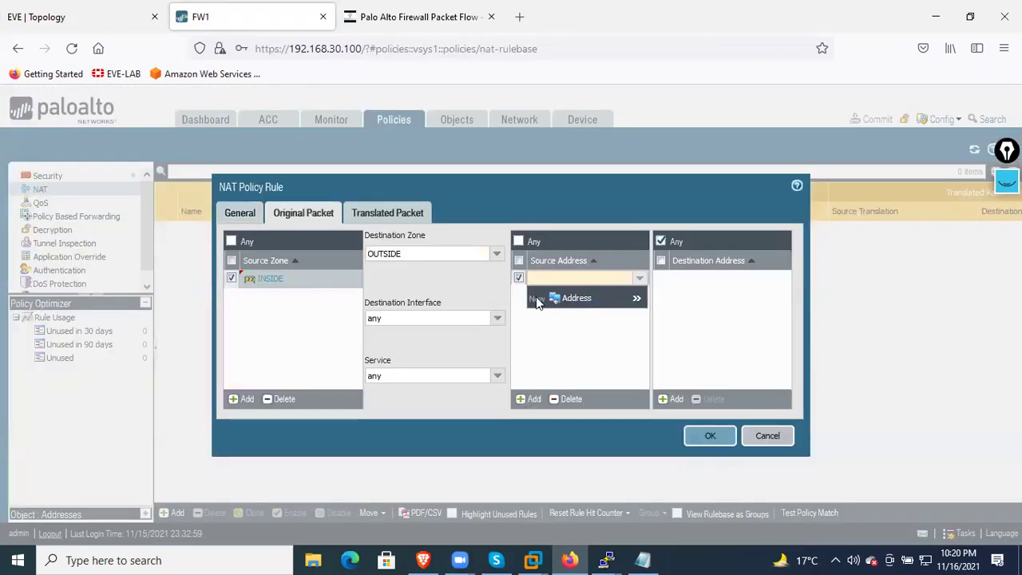
pyautogui.write('192.168.1.1')
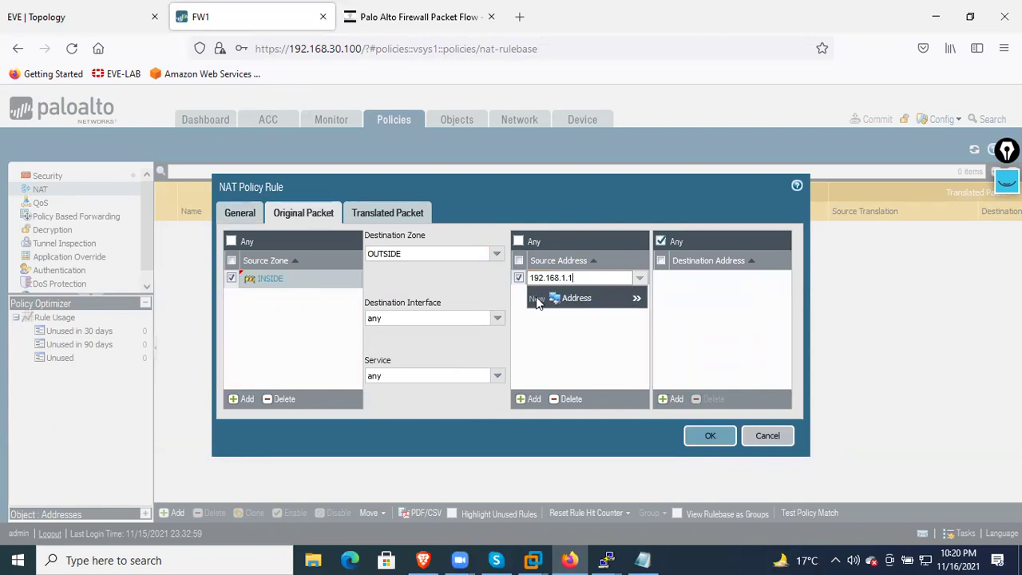
pyautogui.click(570, 332)
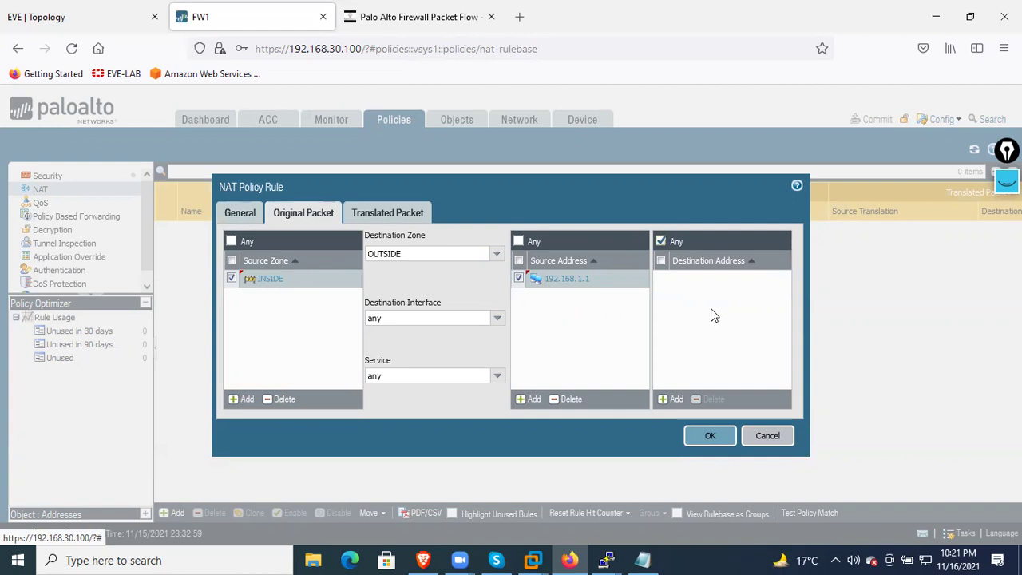
# Keep the destination address as any and view the Translated Packet settings
pyautogui.click(673, 399)
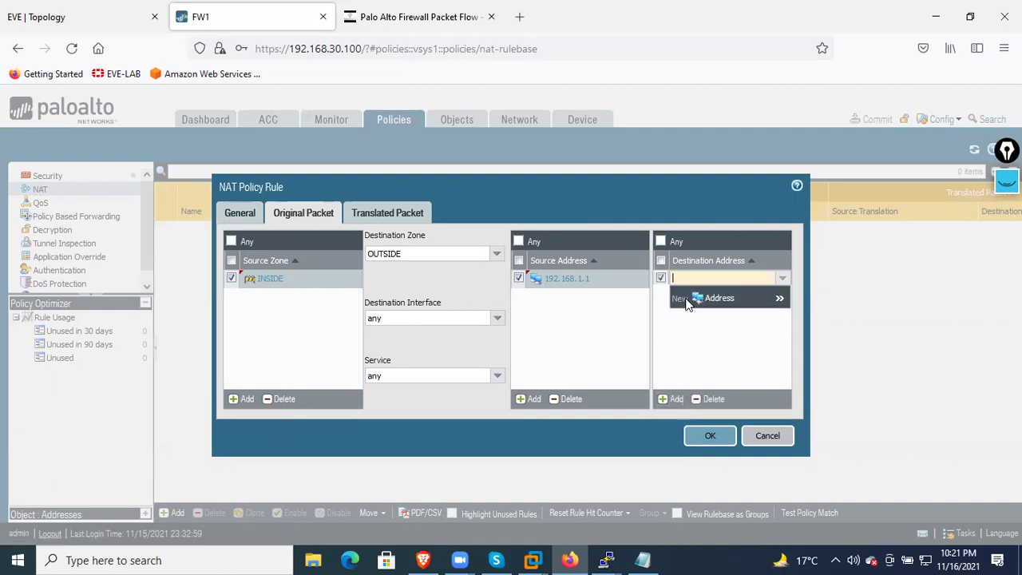
pyautogui.click(780, 285)
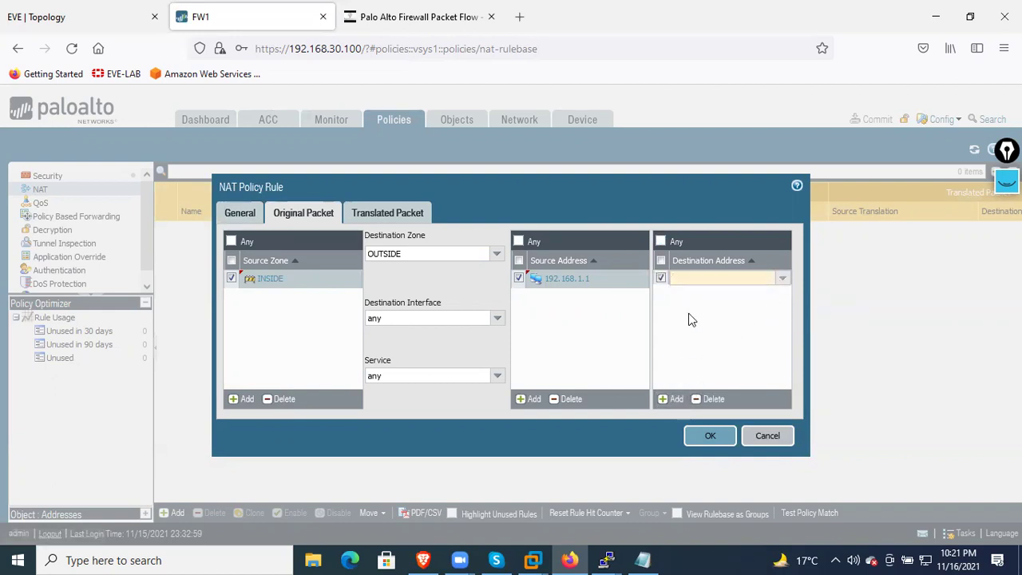
pyautogui.click(661, 281)
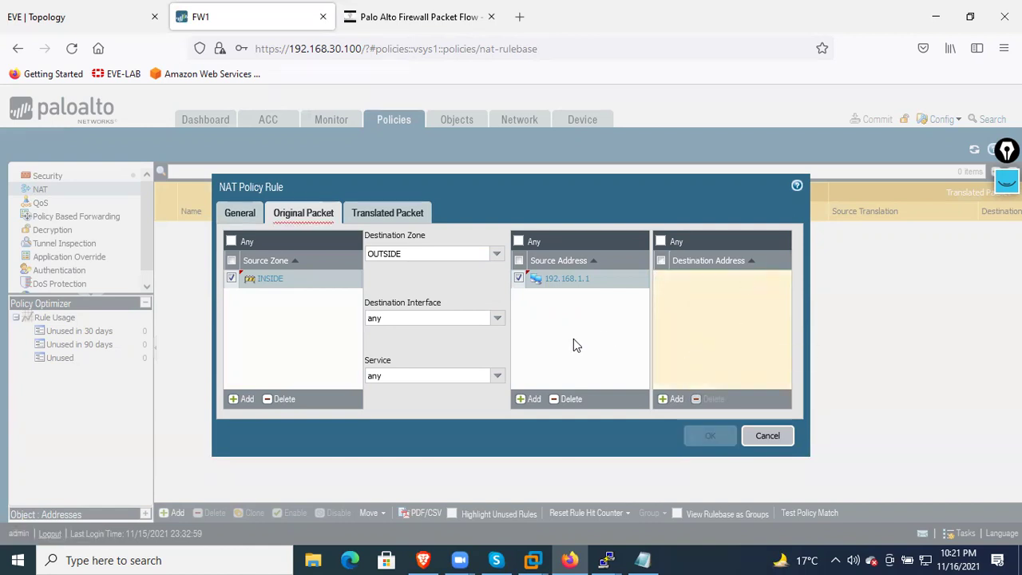
pyautogui.click(661, 242)
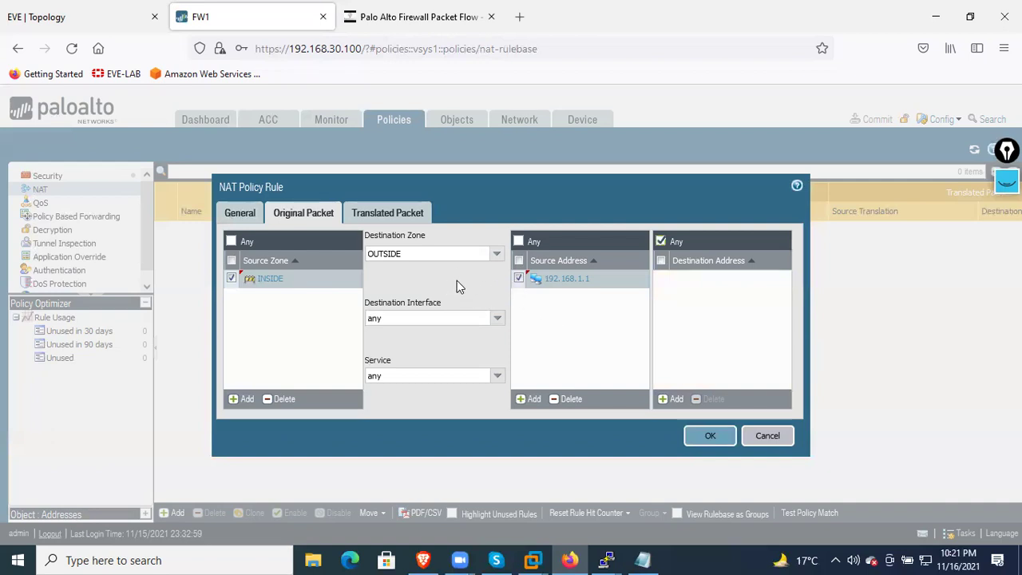
pyautogui.click(421, 222)
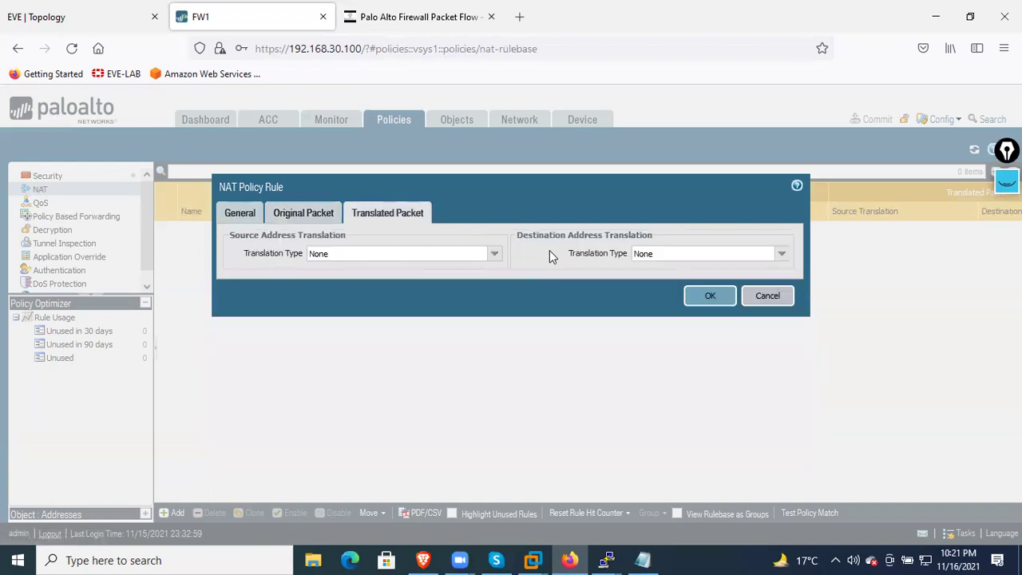
# Leave destination translation as None and choose Static IP for source translation
pyautogui.click(495, 254)
pyautogui.click(495, 255)
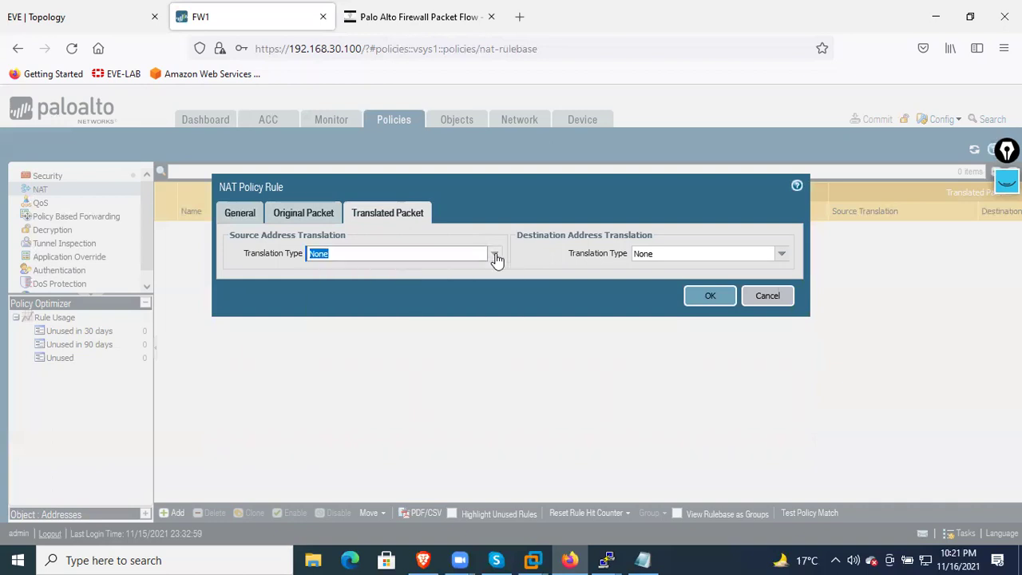
pyautogui.click(781, 254)
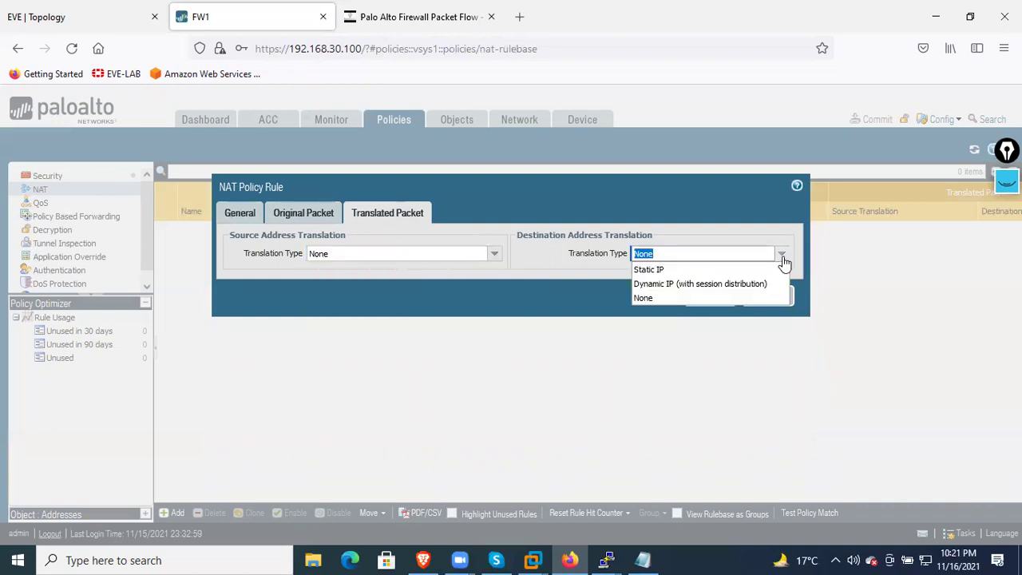
pyautogui.click(783, 262)
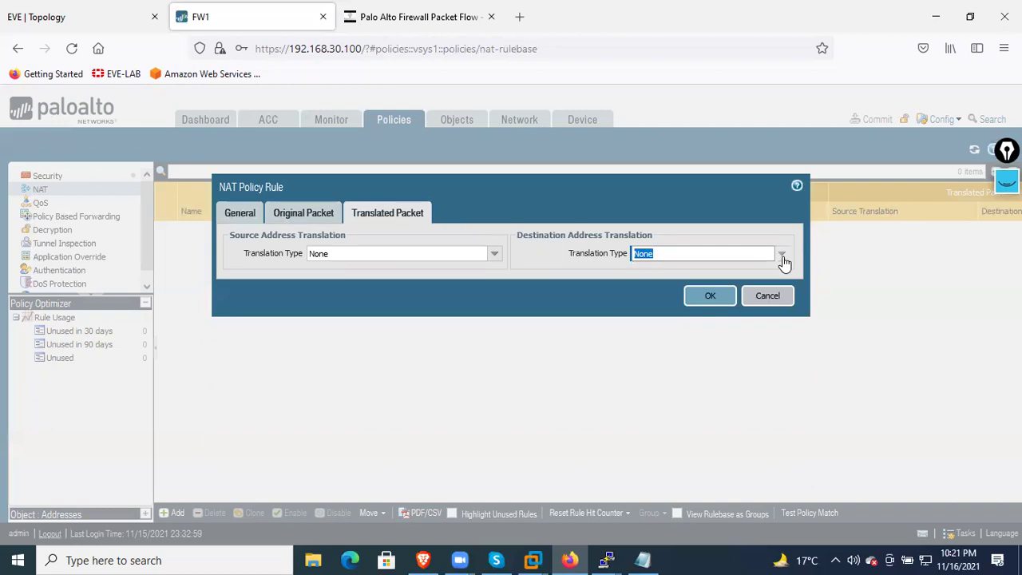
pyautogui.click(492, 255)
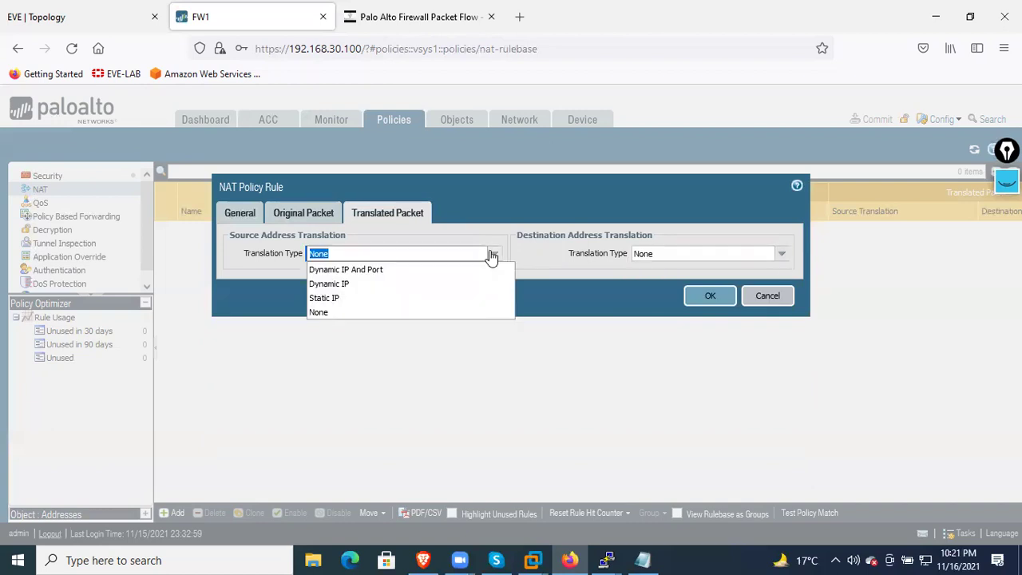
pyautogui.click(492, 256)
pyautogui.click(778, 258)
pyautogui.click(778, 257)
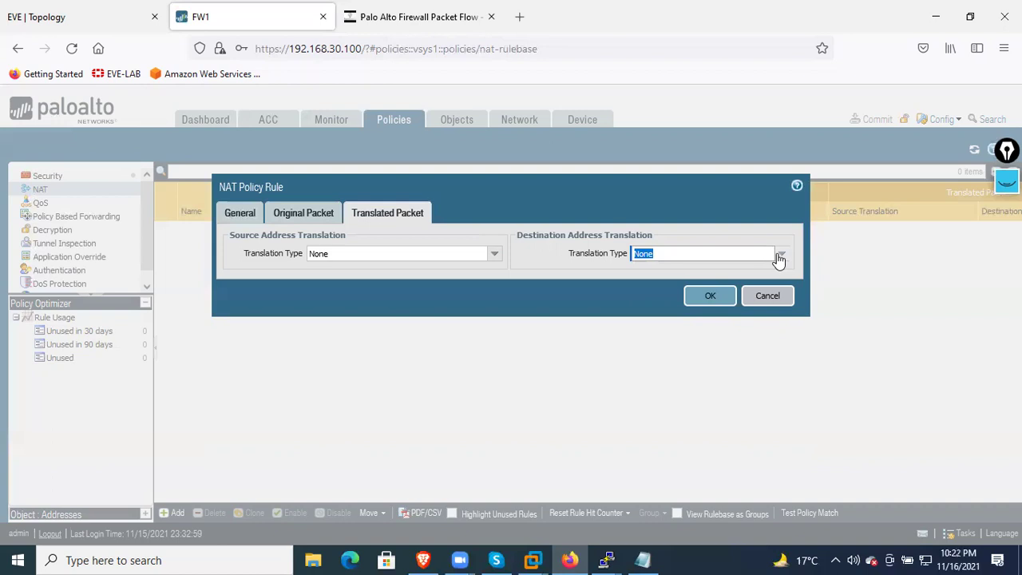
pyautogui.click(496, 256)
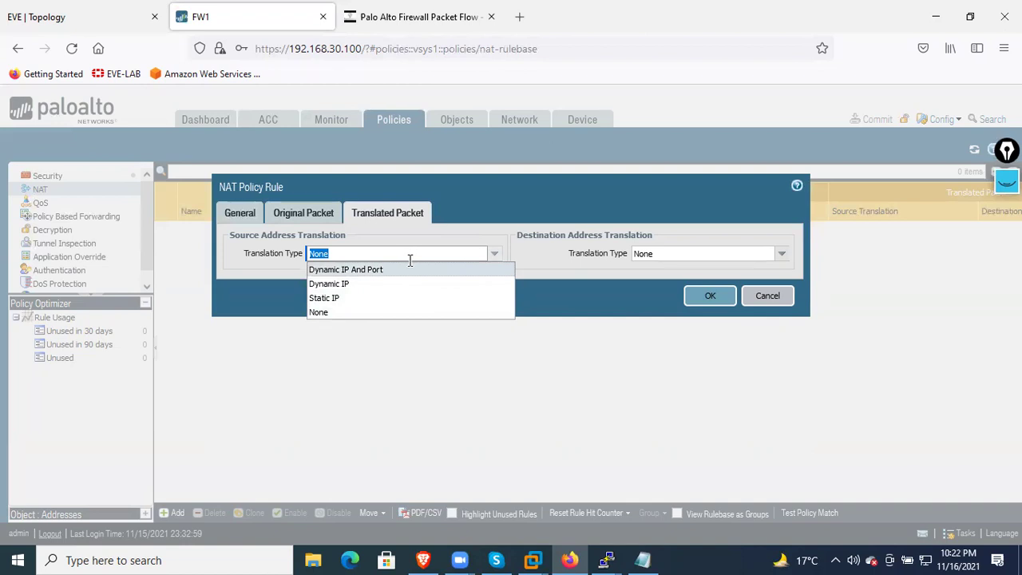
pyautogui.click(369, 299)
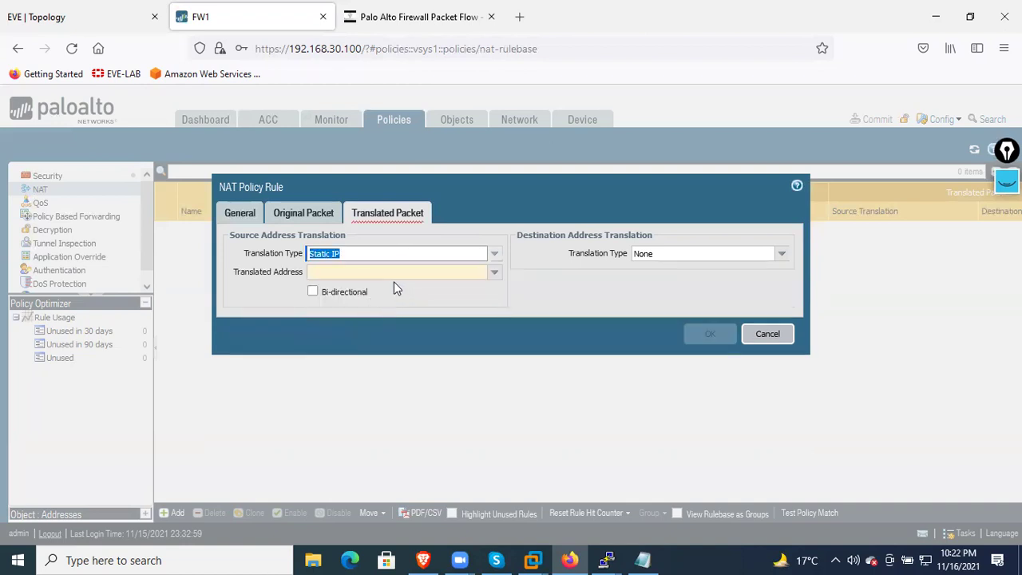
# Enter 101.1.1.10 as the translated source address and enable Bi-directional
pyautogui.click(493, 272)
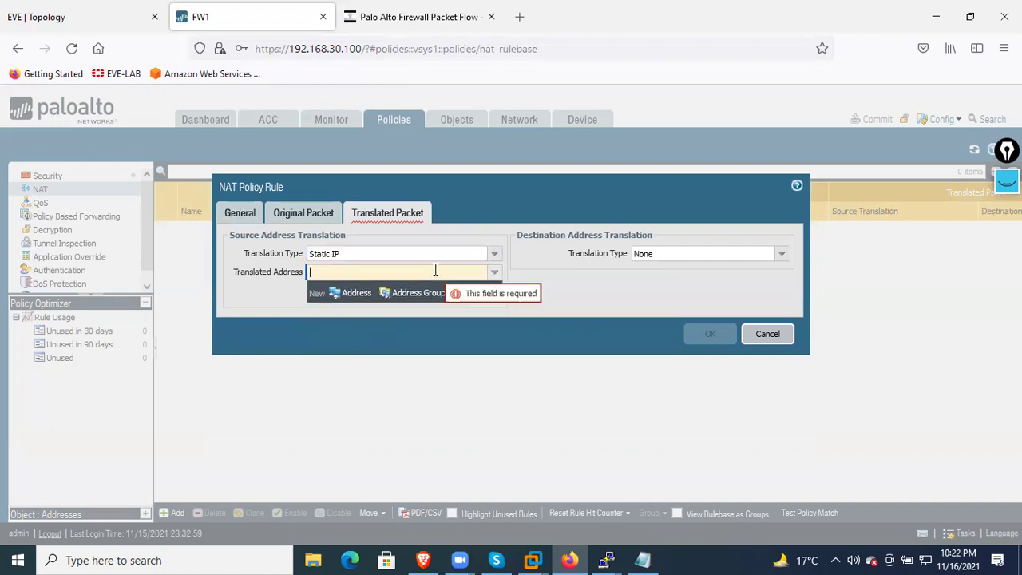
pyautogui.write('101.1.1.10')
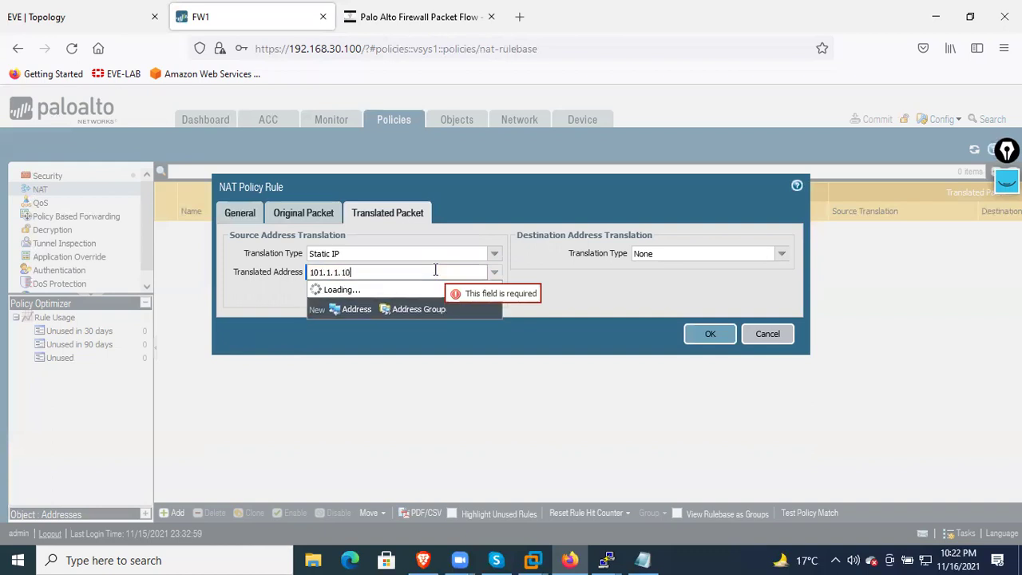
pyautogui.click(575, 290)
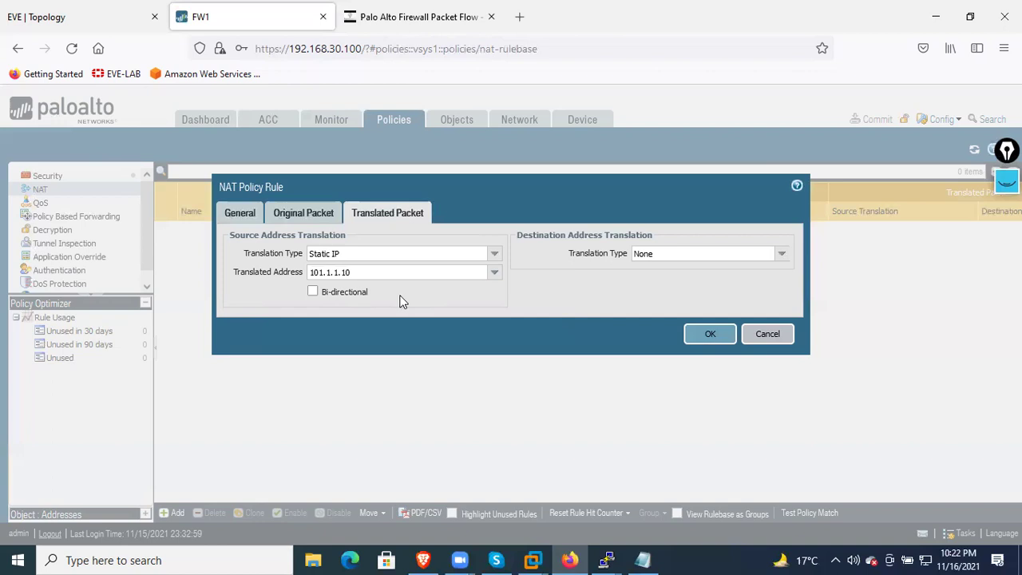
pyautogui.click(311, 292)
# Confirm the dialog with OK to add R1_static to the NAT rulebase
pyautogui.click(709, 335)
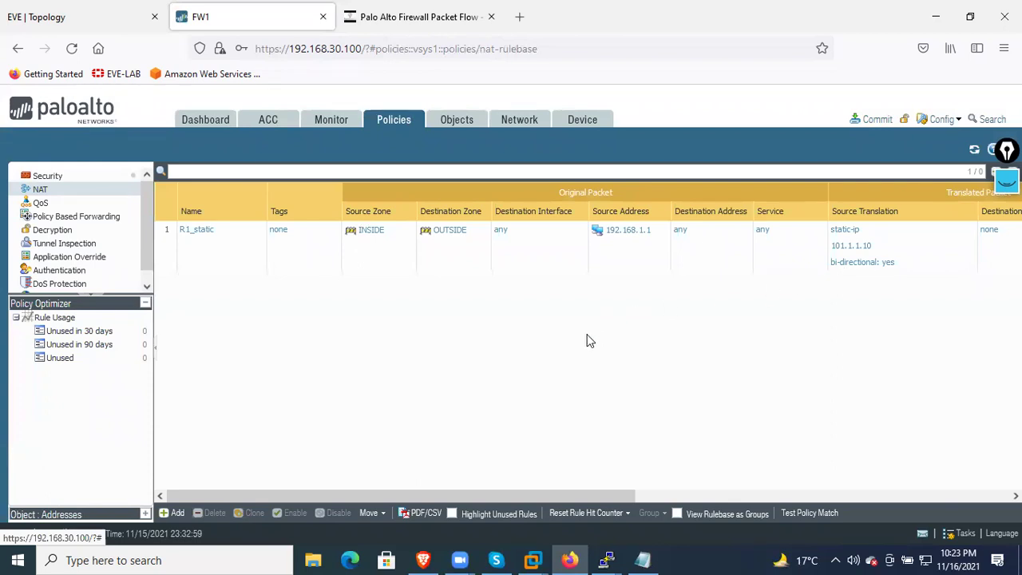
# Commit the pending configuration to the firewall and close the successful commit status
pyautogui.click(872, 120)
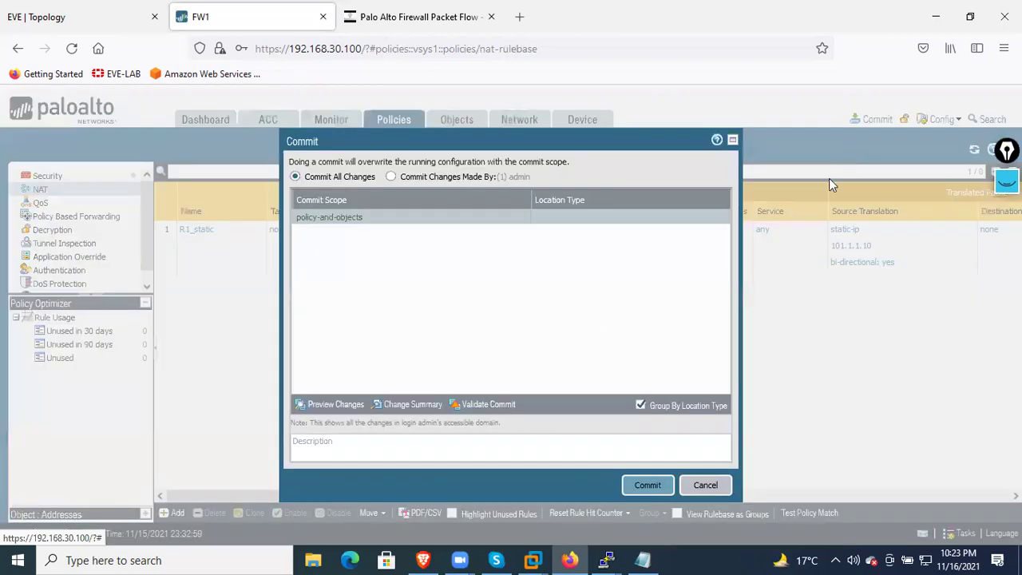
pyautogui.click(648, 485)
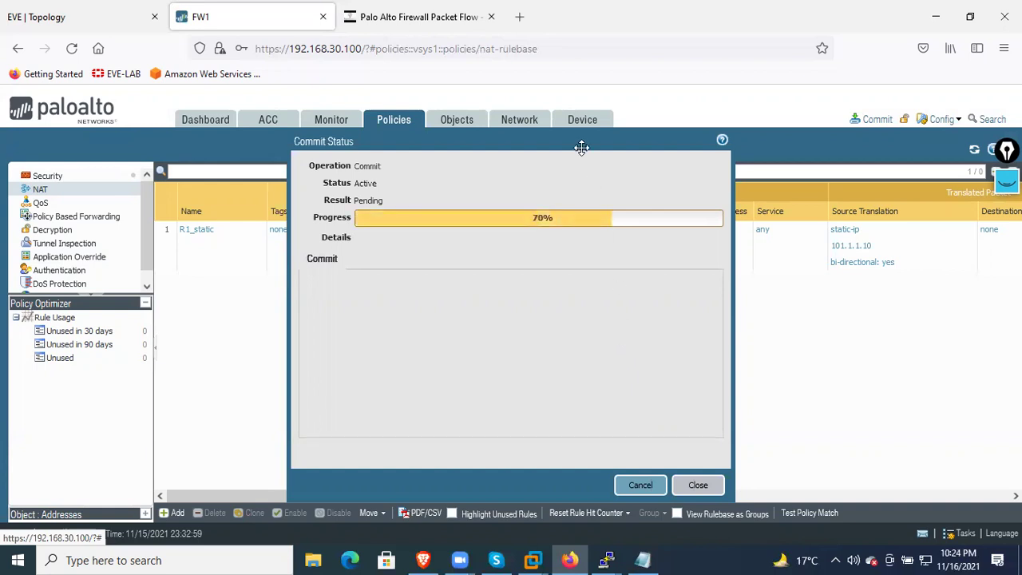
pyautogui.moveTo(582, 157); pyautogui.dragTo(581, 200)
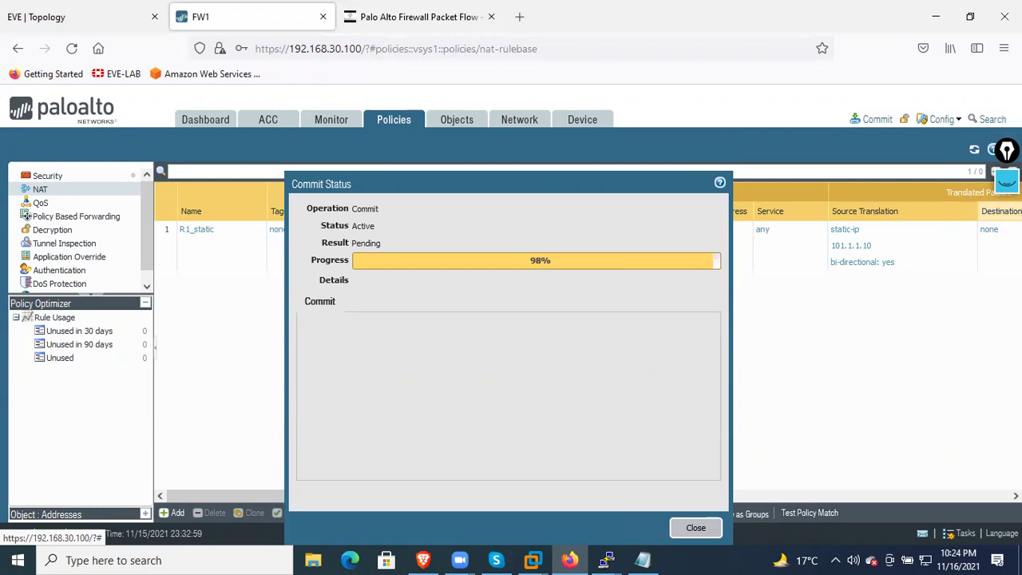
pyautogui.moveTo(581, 179)
pyautogui.mouseDown()
pyautogui.moveTo(588, 280)
pyautogui.moveTo(589, 179)
pyautogui.mouseUp()
pyautogui.moveTo(671, 187); pyautogui.dragTo(681, 231)
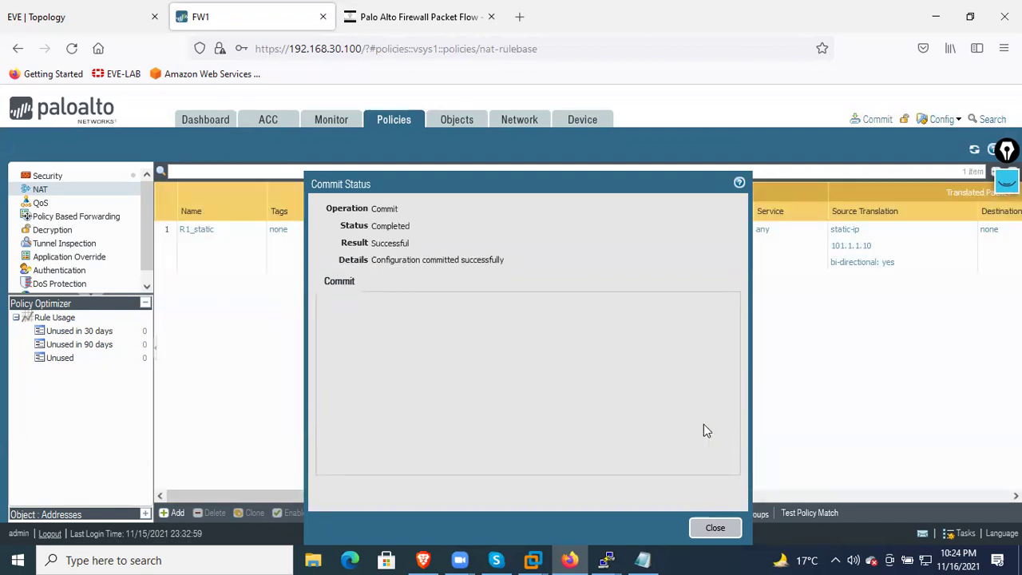
pyautogui.click(714, 528)
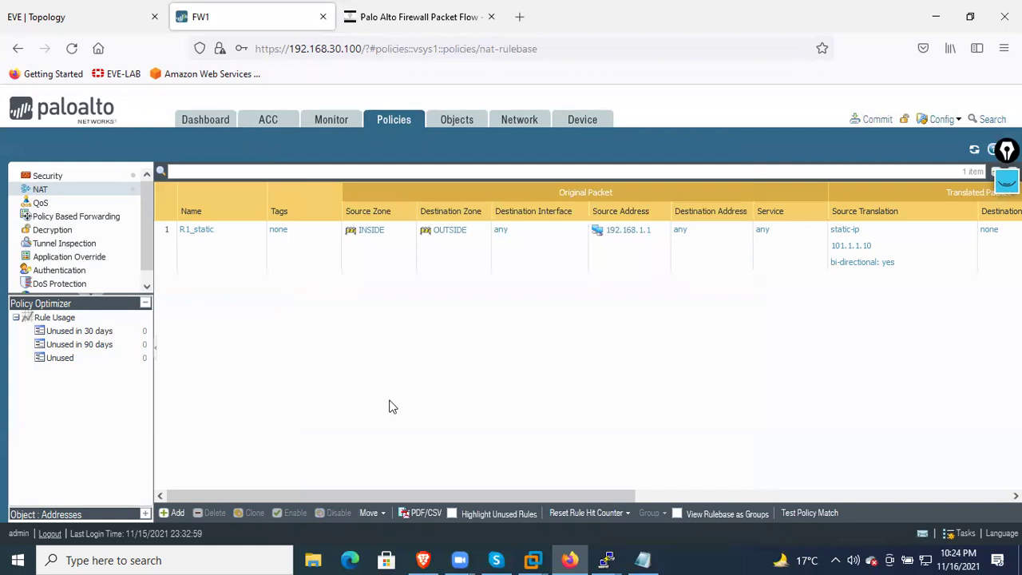
# On R1's console, enter enable mode and ping 8.8.8.8
pyautogui.moveTo(615, 558)
pyautogui.click(536, 514)
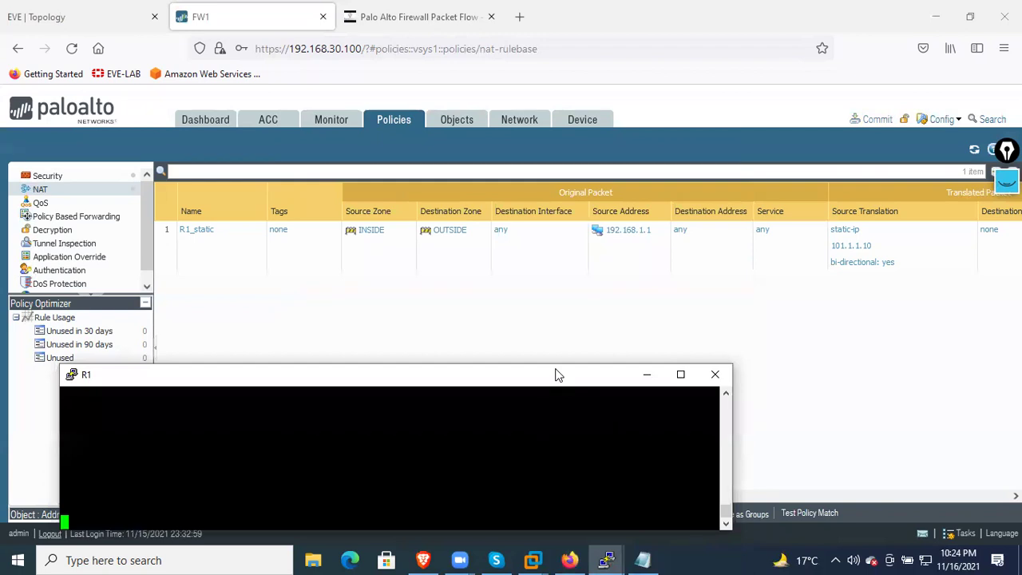
pyautogui.press('Return')
pyautogui.press('Return')
pyautogui.press('Return')
pyautogui.press('Return')
pyautogui.press('Return')
pyautogui.write('en')
pyautogui.press('Return')
pyautogui.press('Return')
pyautogui.press('Return')
pyautogui.write('ping 8.8.8.8')
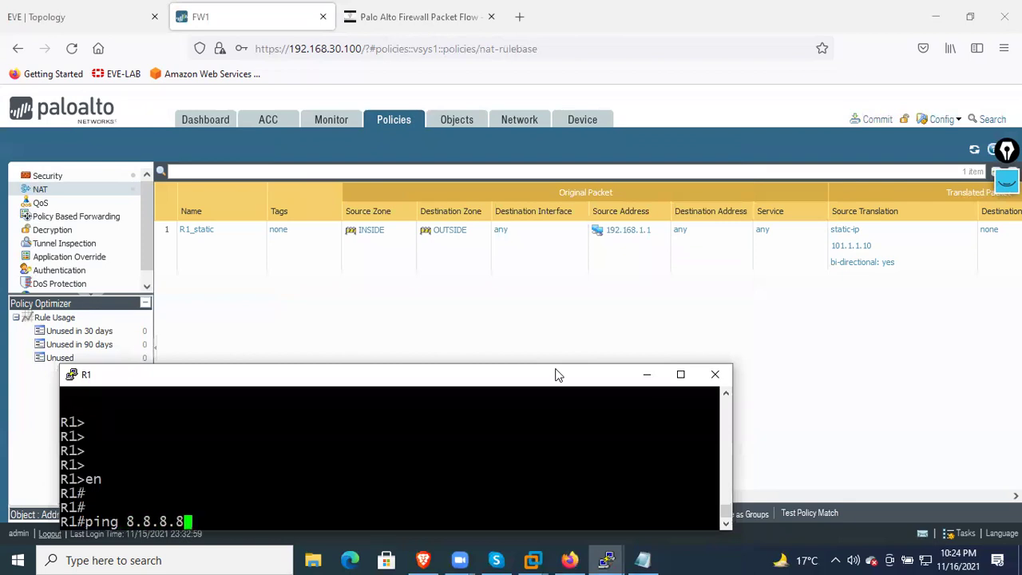
pyautogui.press('Return')
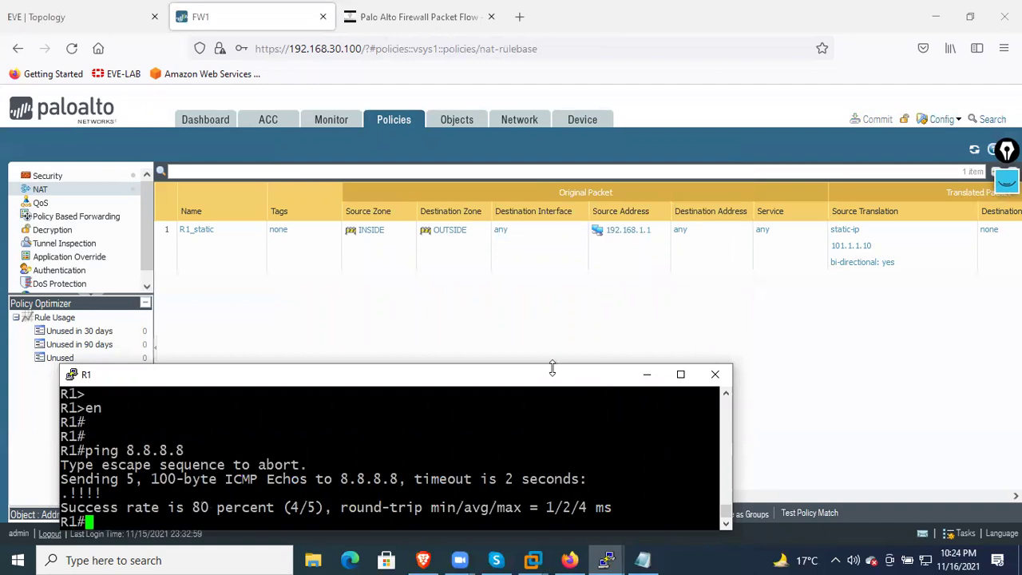
# On R3's console, enter enable mode and turn on debug ip packet
pyautogui.moveTo(607, 559)
pyautogui.click(646, 518)
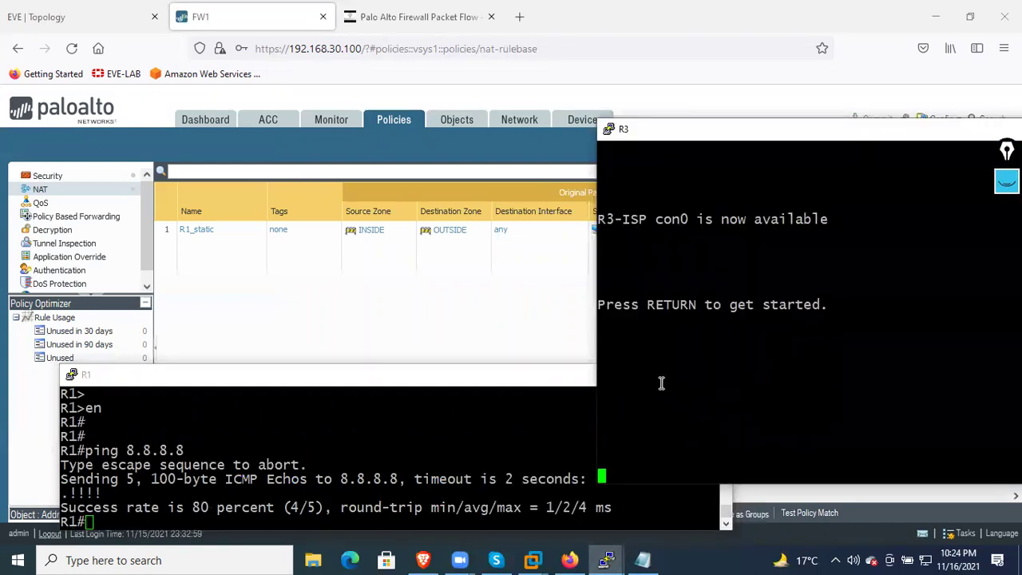
pyautogui.press('Return')
pyautogui.press('Return')
pyautogui.press('Return')
pyautogui.press('Return')
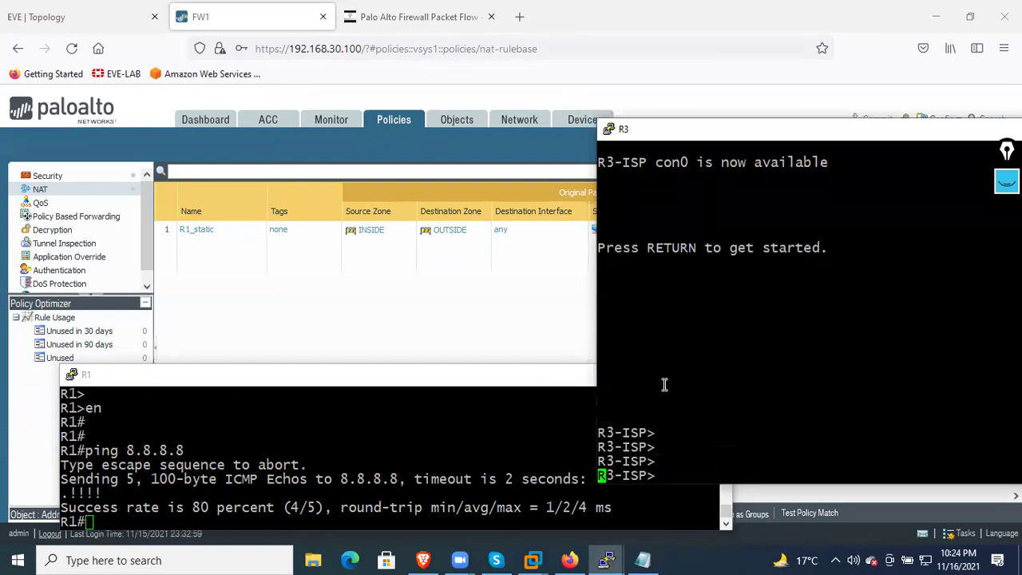
pyautogui.write('en')
pyautogui.press('Return')
pyautogui.press('Return')
pyautogui.press('Return')
pyautogui.press('Return')
pyautogui.write('deb')
pyautogui.press('BackSpace')
pyautogui.press('BackSpace')
pyautogui.press('BackSpace')
pyautogui.write('deb')
pyautogui.press('Tab')
pyautogui.write('ip pack')
pyautogui.press('Return')
pyautogui.press('Return')
pyautogui.press('Return')
pyautogui.press('Return')
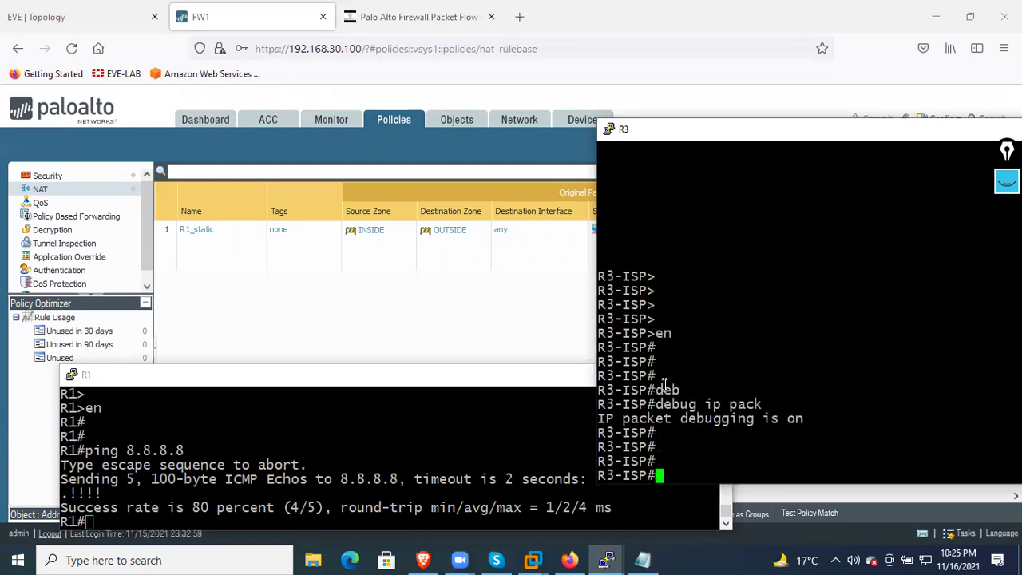
# Rerun the ping from R1 and confirm R3's debug shows source 101.1.1.10
pyautogui.click(461, 481)
pyautogui.press('Up')
pyautogui.press('Return')
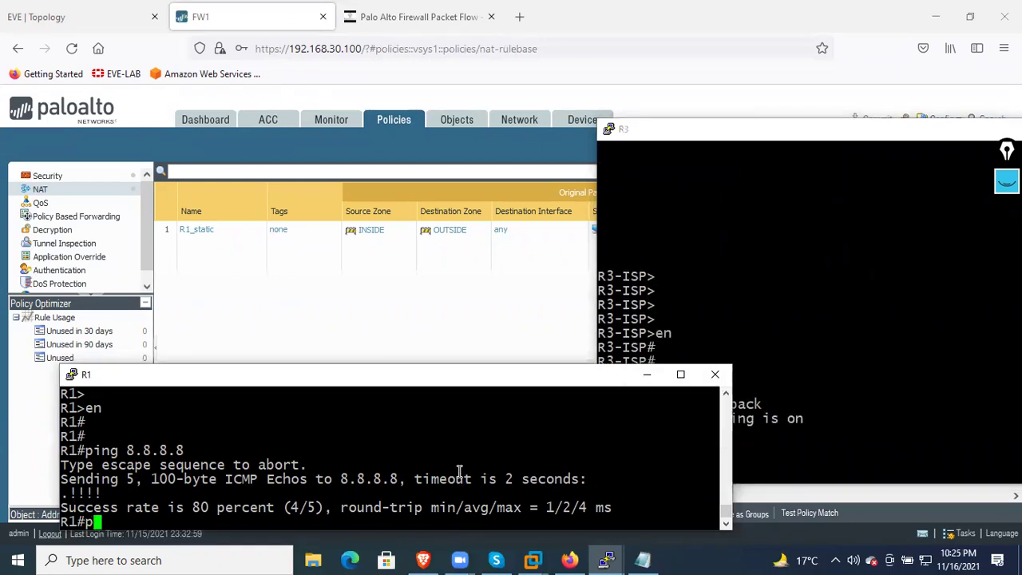
pyautogui.click(771, 321)
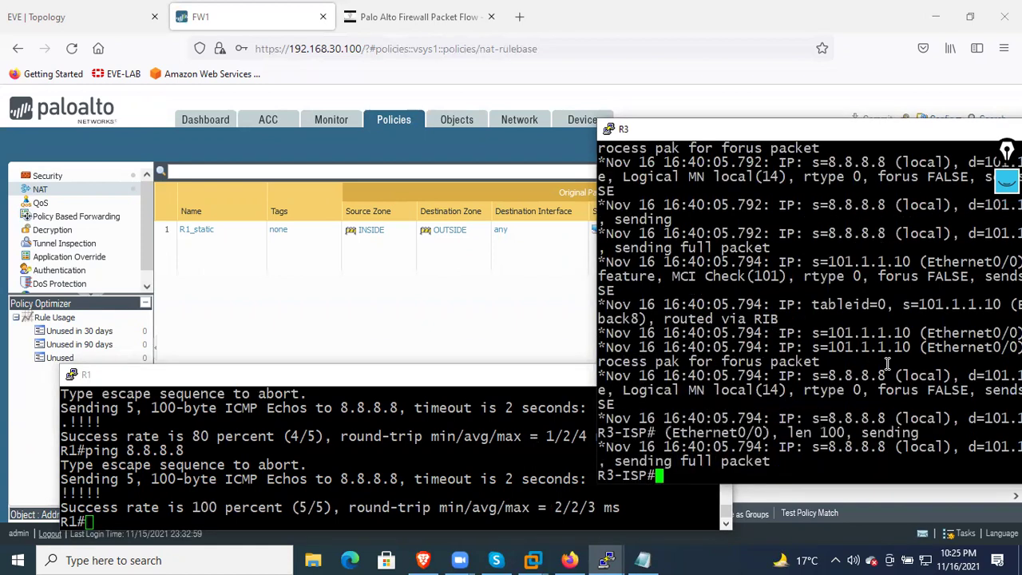
pyautogui.moveTo(812, 333); pyautogui.dragTo(907, 332)
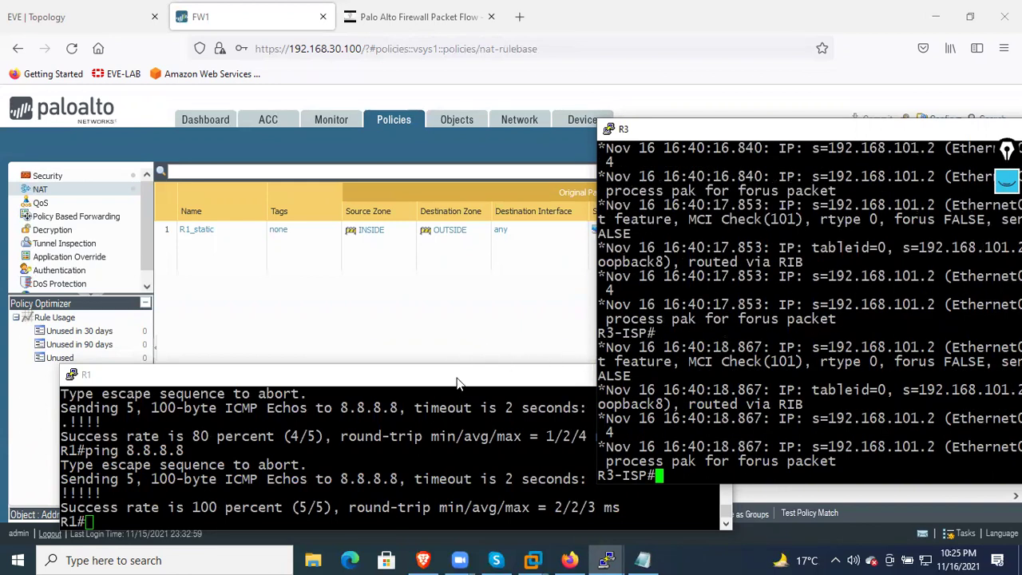
pyautogui.click(569, 559)
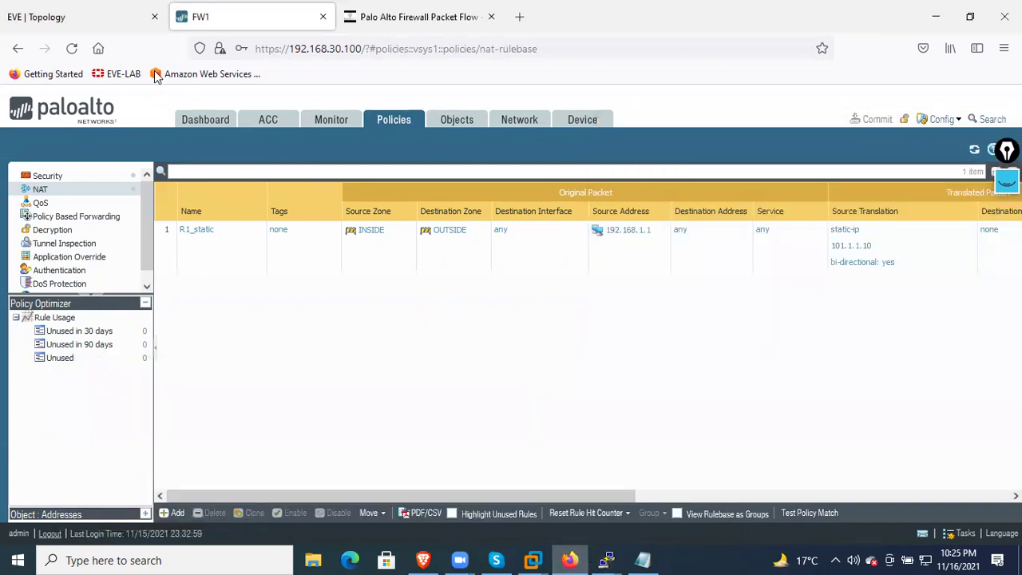
# Start a new NAT rule for R2 with source zone DMZ1 and destination zone OUTSIDE
pyautogui.click(120, 16)
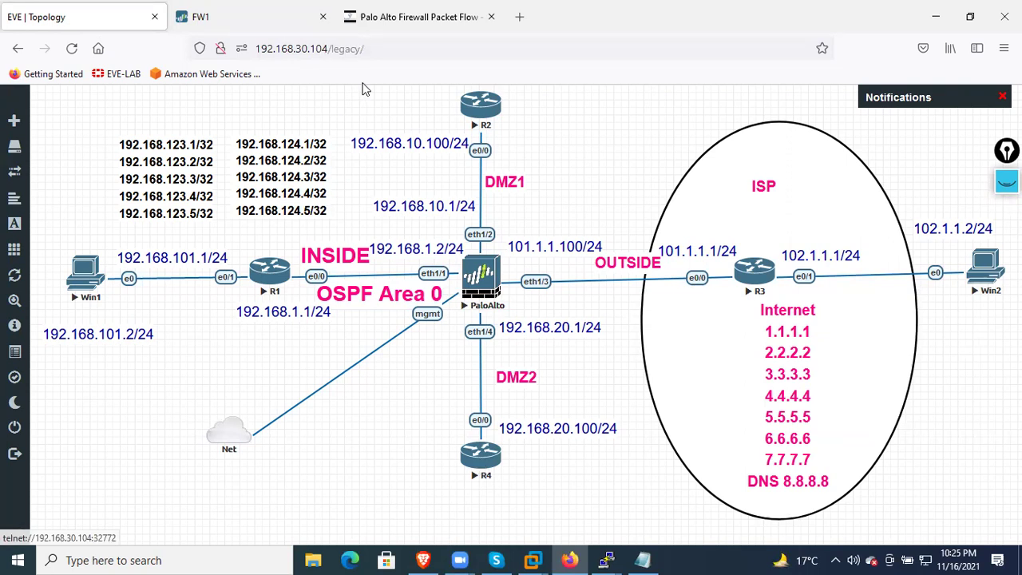
pyautogui.click(209, 17)
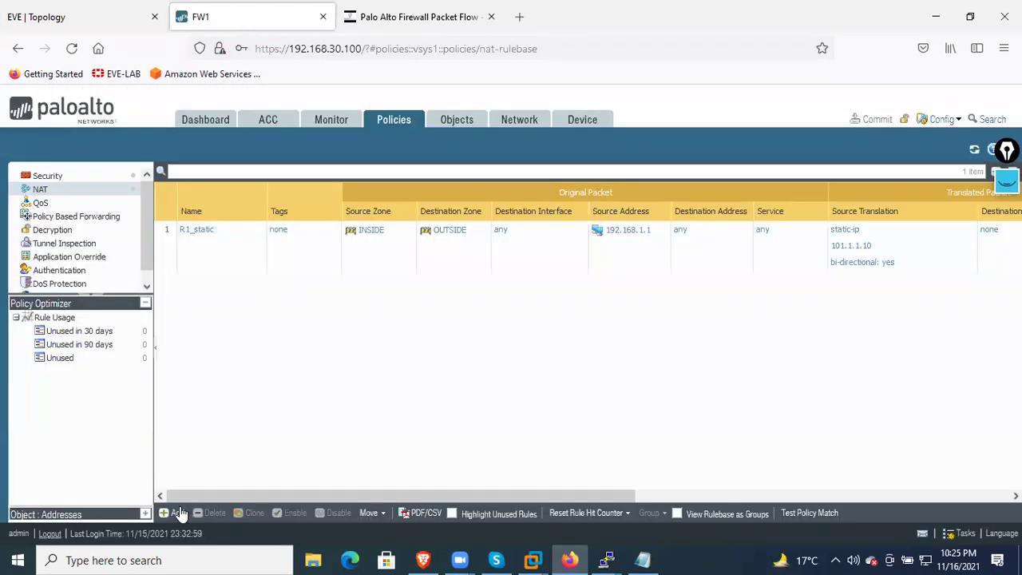
pyautogui.click(174, 513)
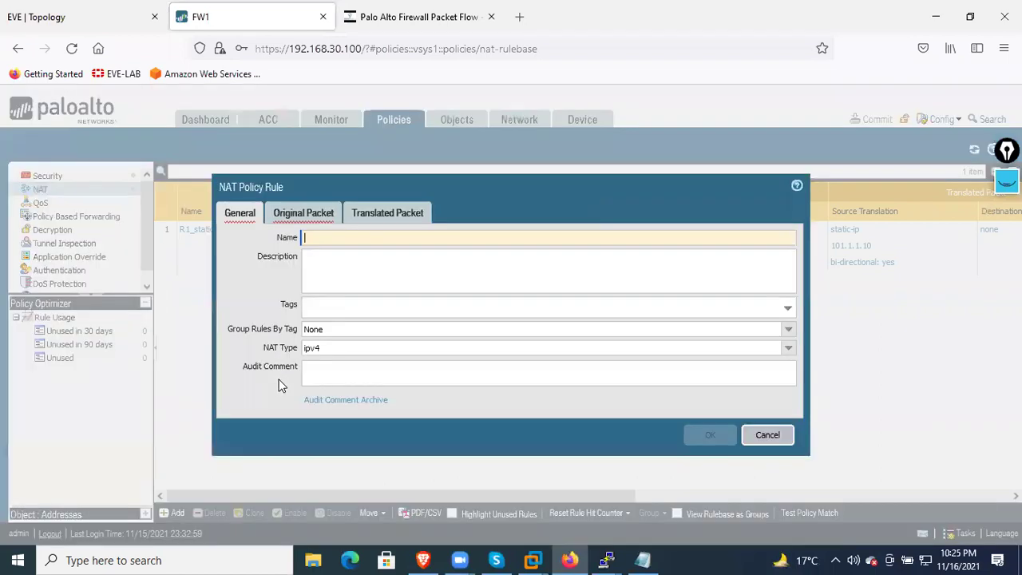
pyautogui.write('R2_static')
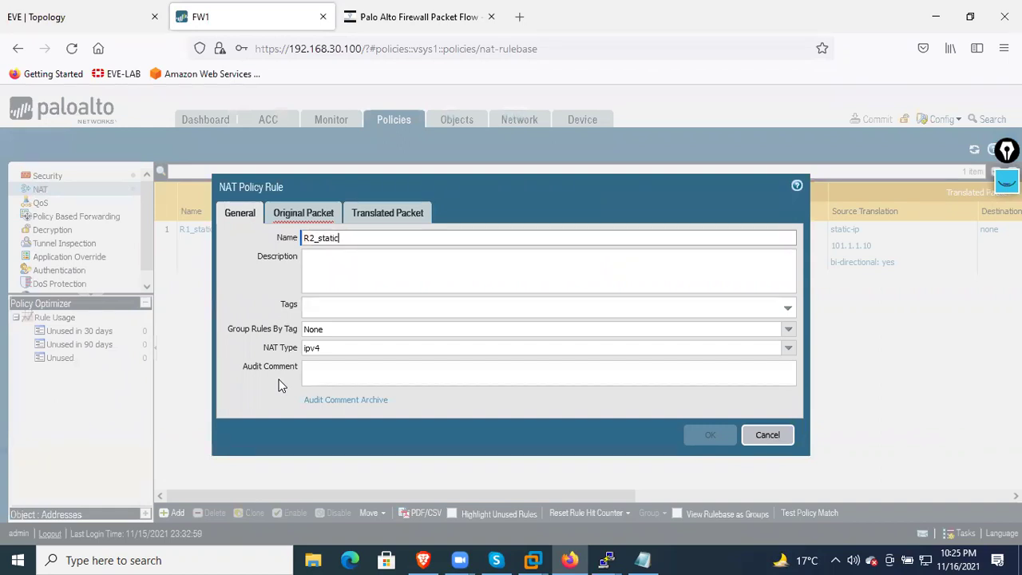
pyautogui.click(322, 212)
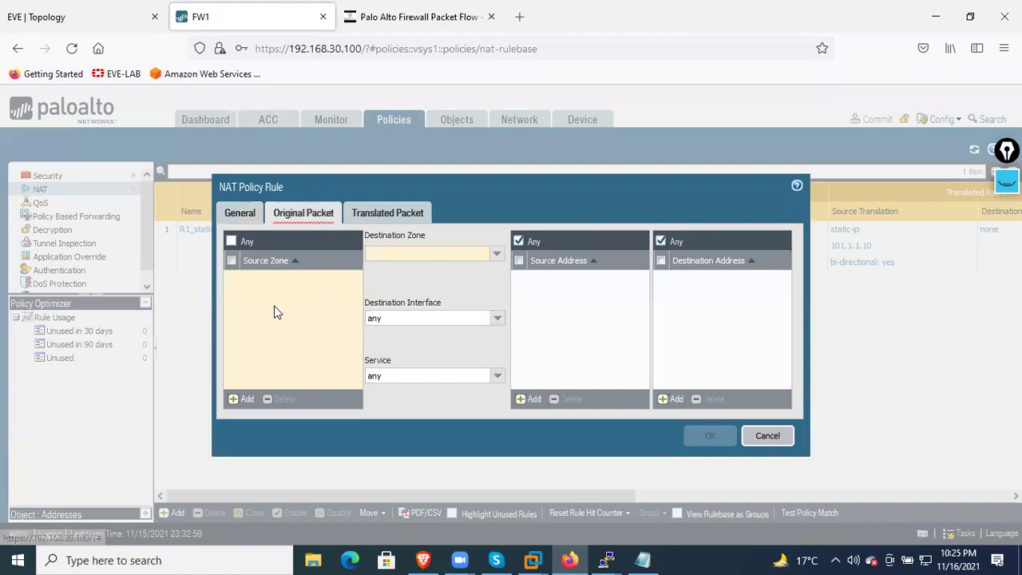
pyautogui.click(244, 398)
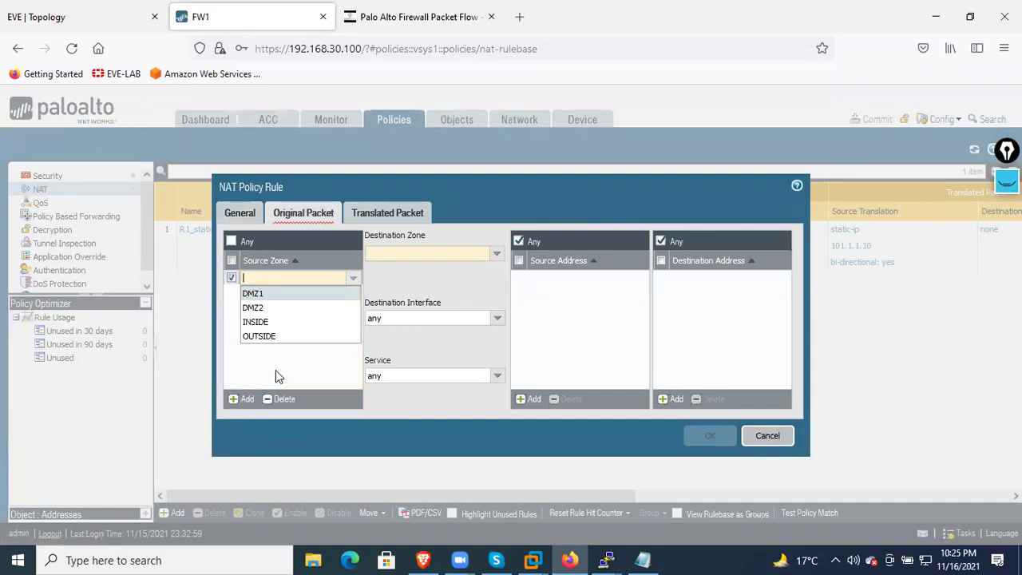
pyautogui.click(271, 294)
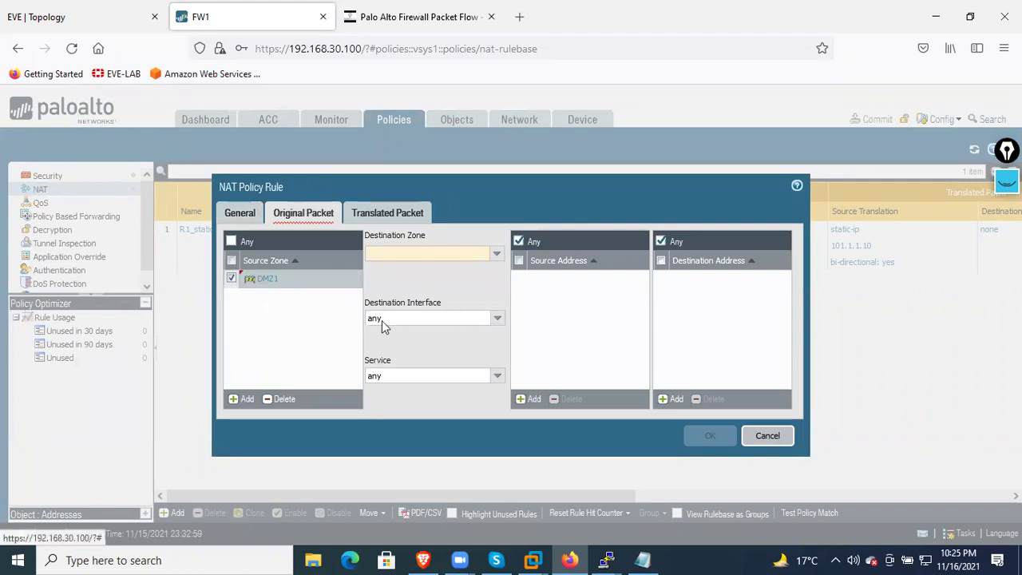
pyautogui.click(497, 255)
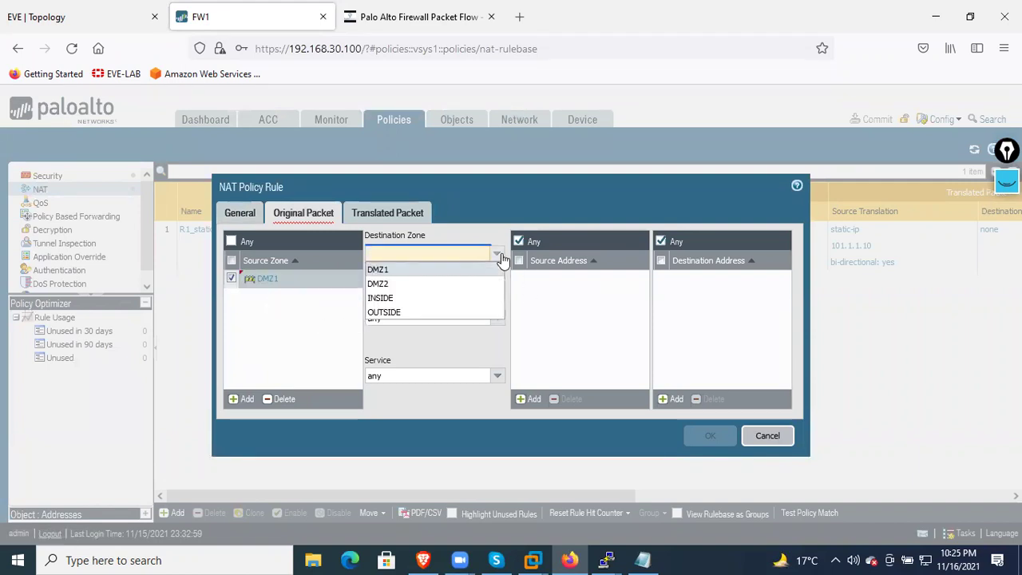
pyautogui.click(413, 312)
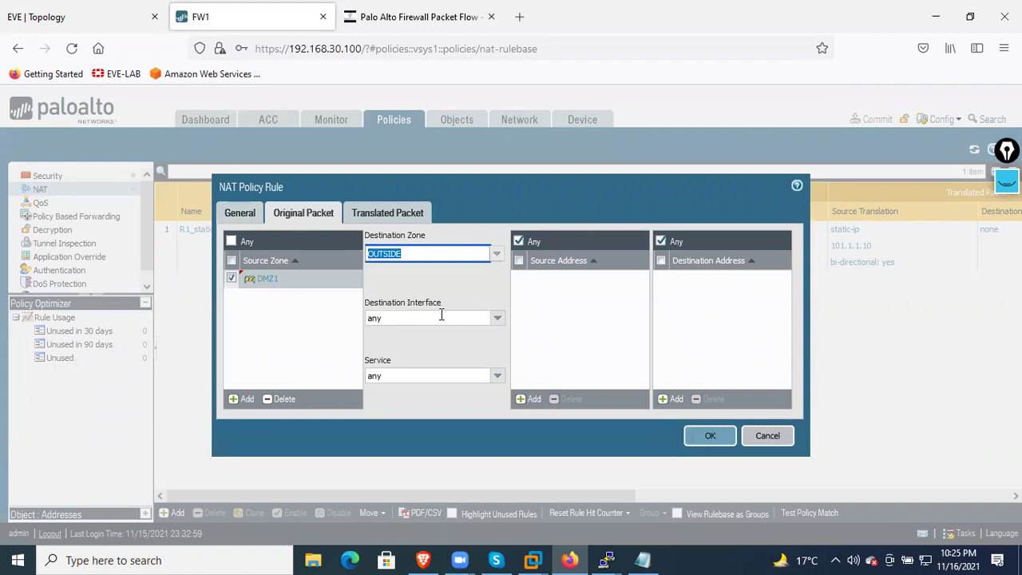
# Add 192.168.10.100 as the source address, checking R2's address on the topology
pyautogui.click(530, 398)
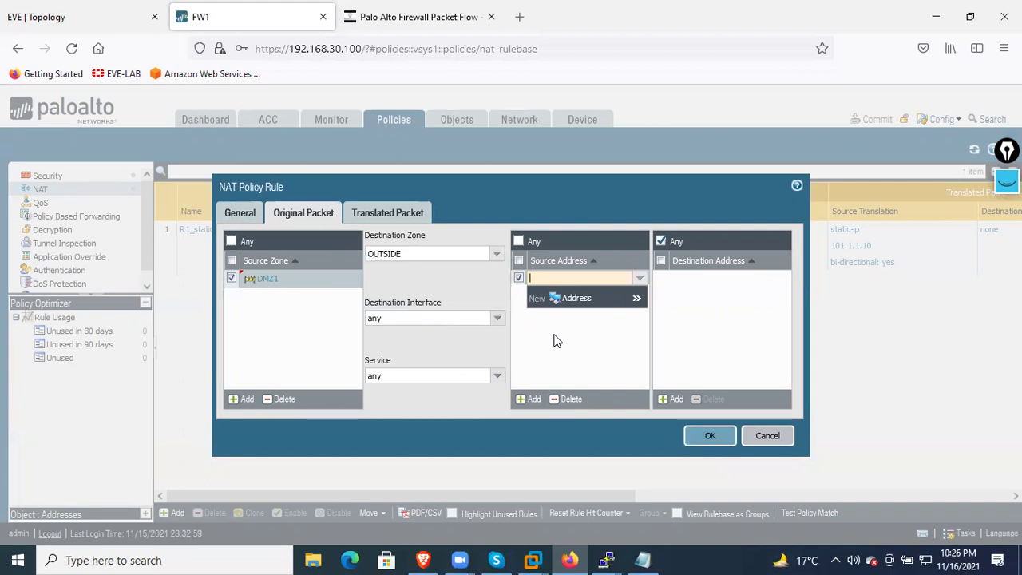
pyautogui.click(102, 17)
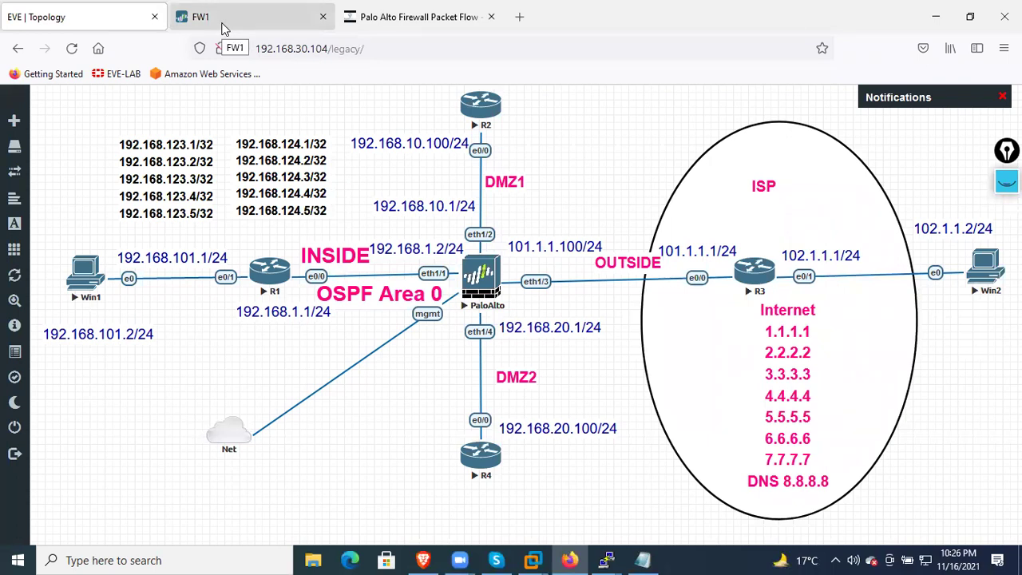
pyautogui.click(224, 24)
pyautogui.write('192.168.10.100')
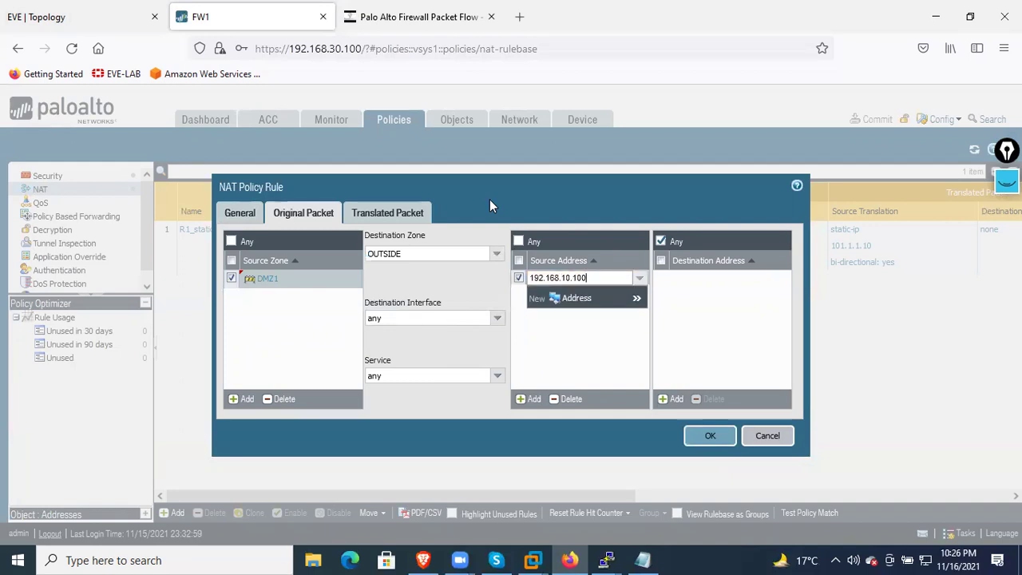
pyautogui.click(568, 343)
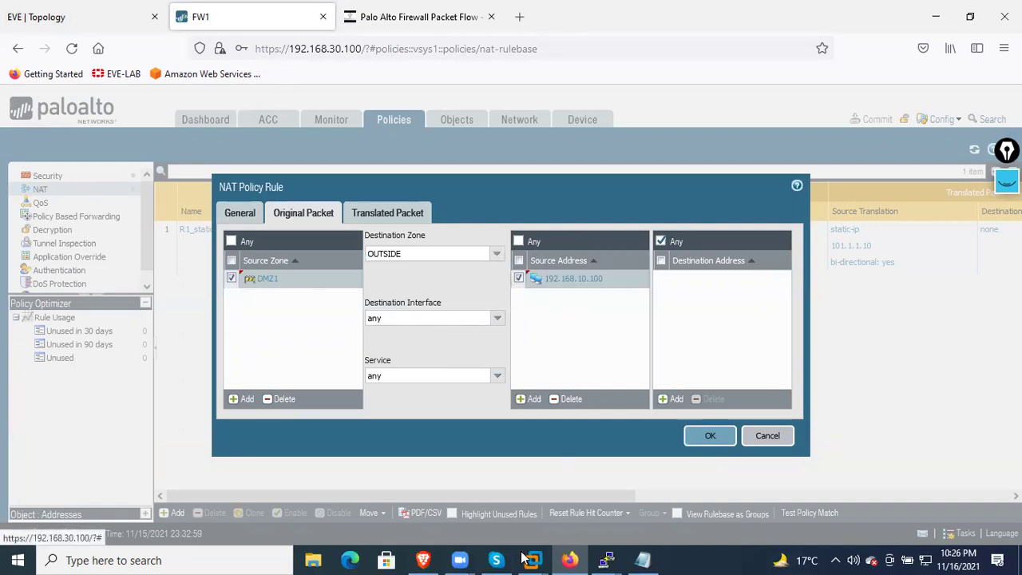
pyautogui.click(130, 18)
# In R2's console, verify Ethernet0/0 is 192.168.10.100 with a default route via 192.168.10.1
pyautogui.click(488, 120)
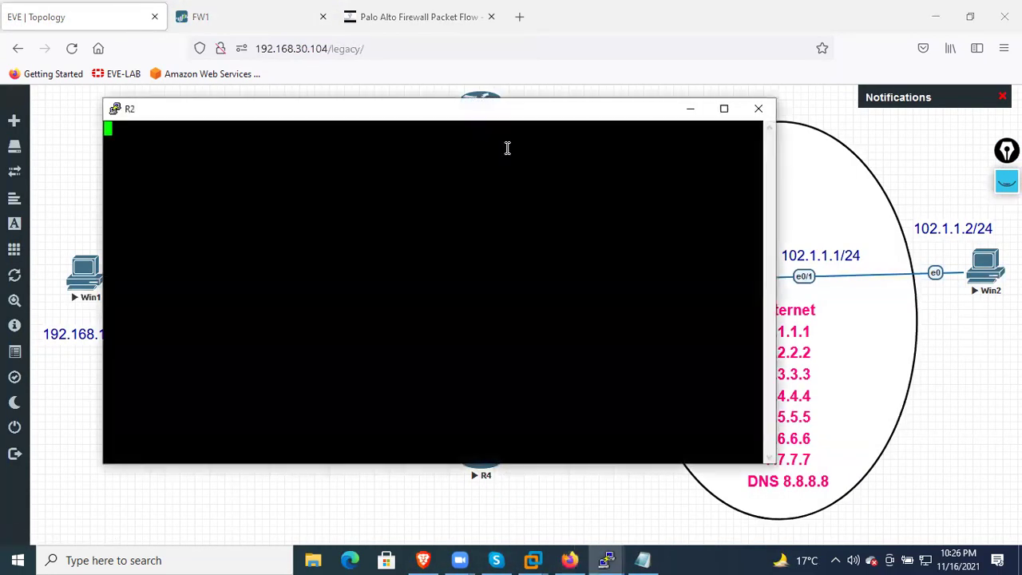
pyautogui.press('Return')
pyautogui.press('Return')
pyautogui.press('Return')
pyautogui.press('Return')
pyautogui.press('Return')
pyautogui.write('en')
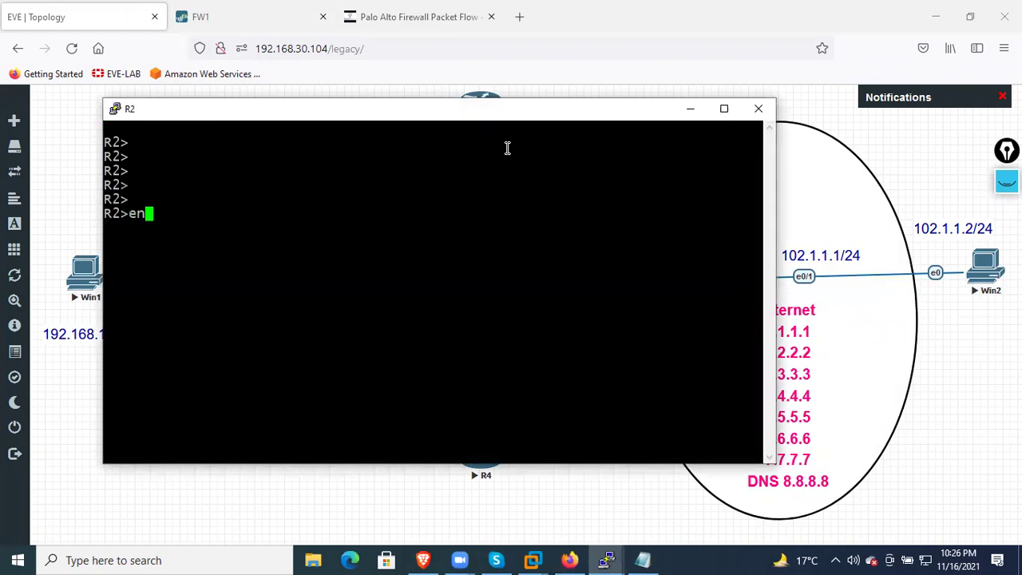
pyautogui.press('Return')
pyautogui.press('Return')
pyautogui.press('Return')
pyautogui.write('sh ip int br')
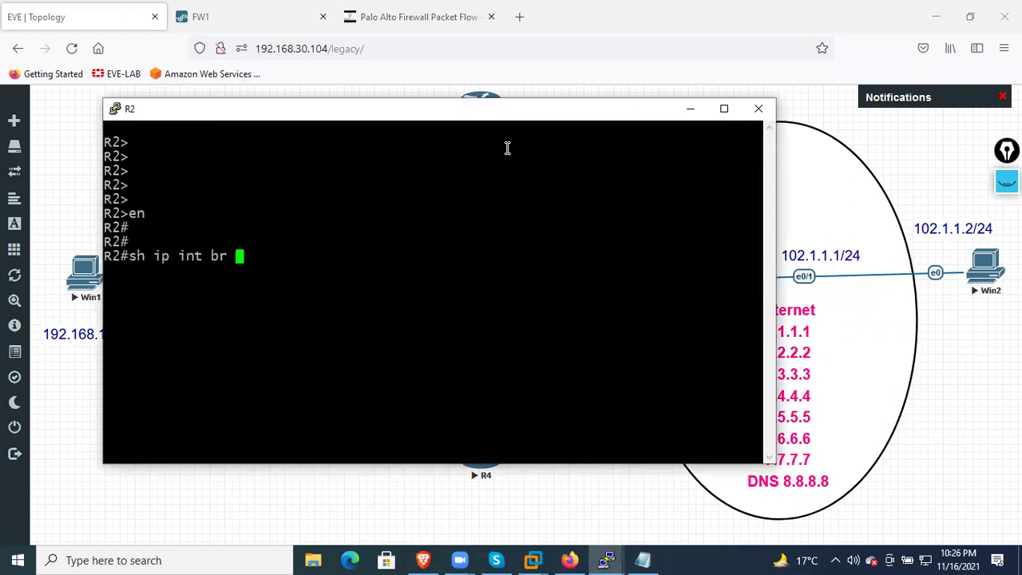
pyautogui.press('Return')
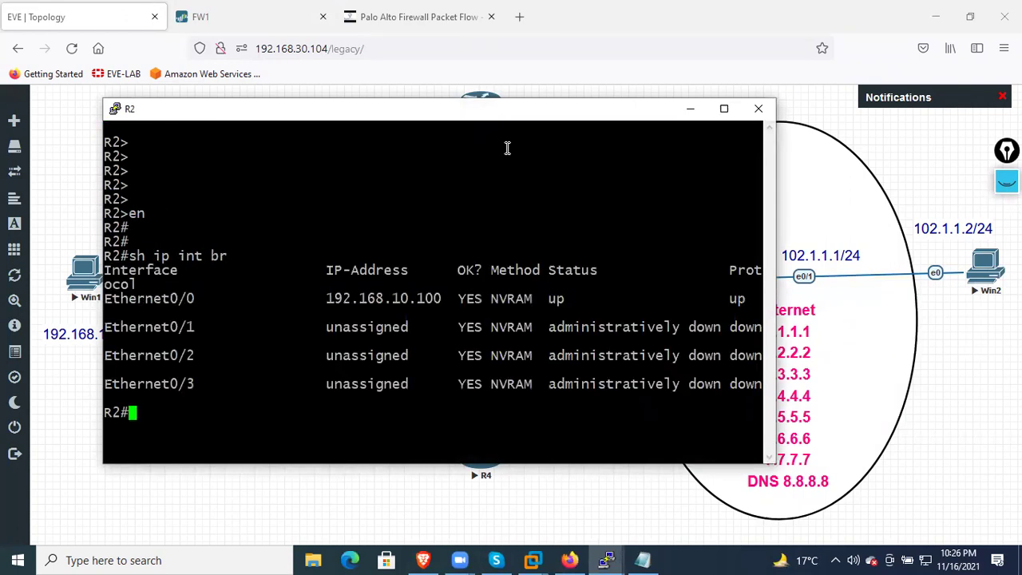
pyautogui.write('sh ip route')
pyautogui.press('Return')
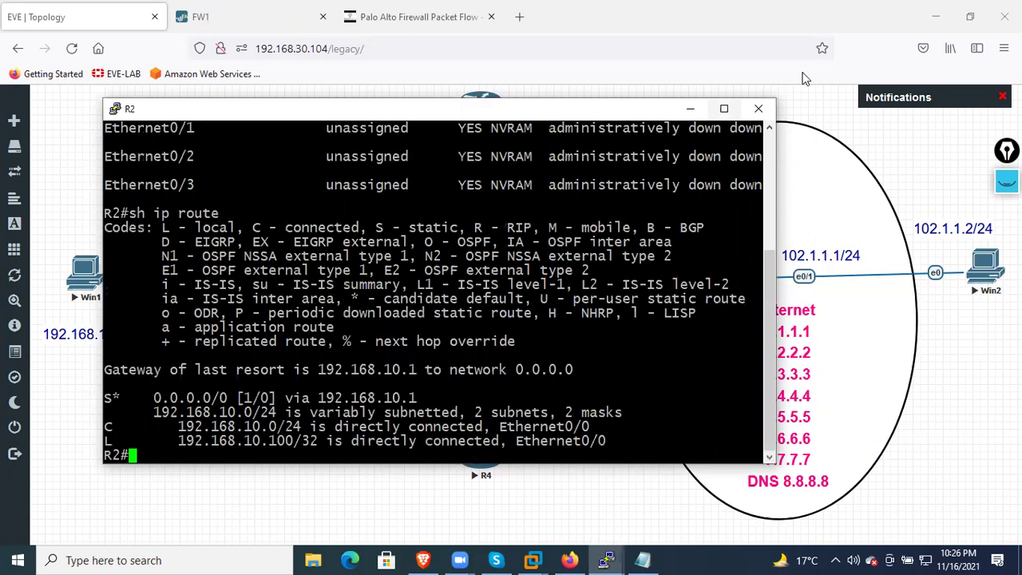
pyautogui.moveTo(554, 394); pyautogui.dragTo(106, 383)
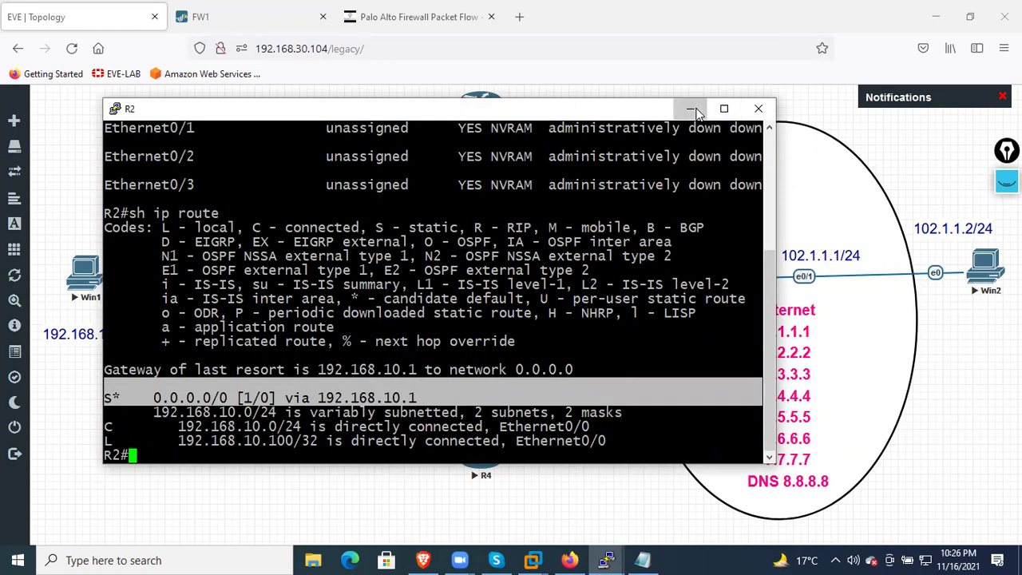
pyautogui.click(691, 108)
pyautogui.click(261, 20)
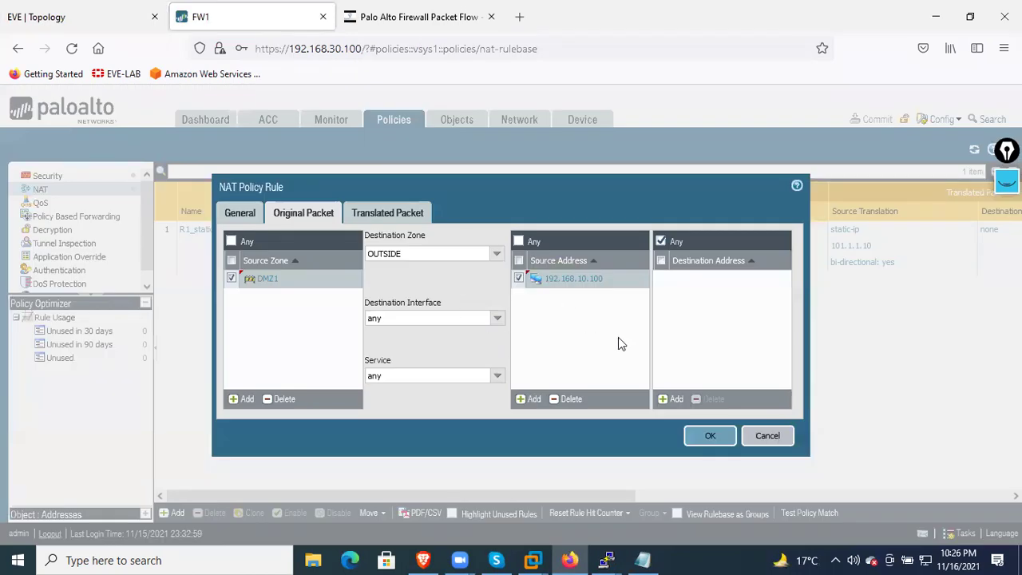
# Set R2_static's source translation type to Static IP and start entering the translated address
pyautogui.click(390, 210)
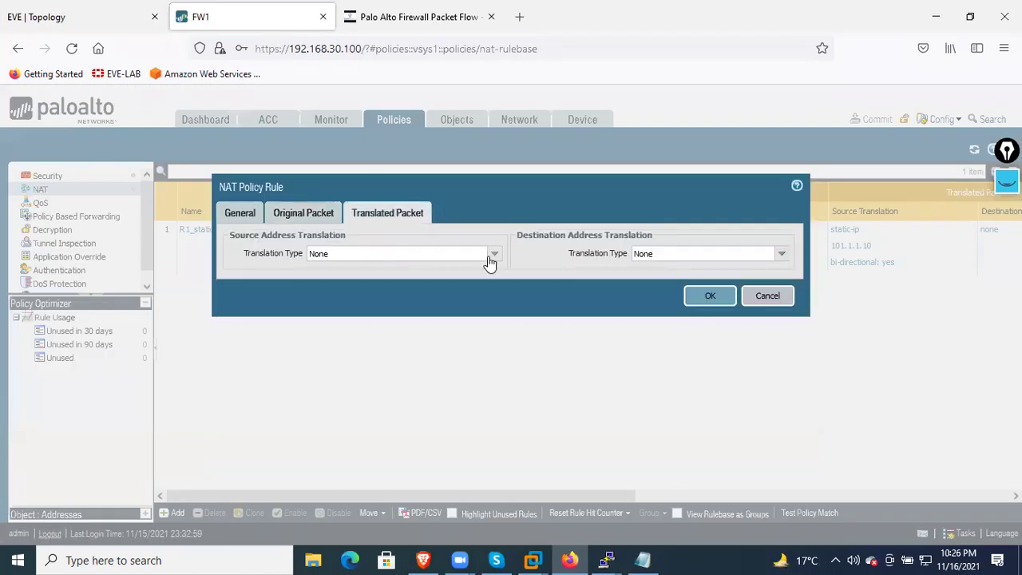
pyautogui.click(490, 256)
pyautogui.click(350, 299)
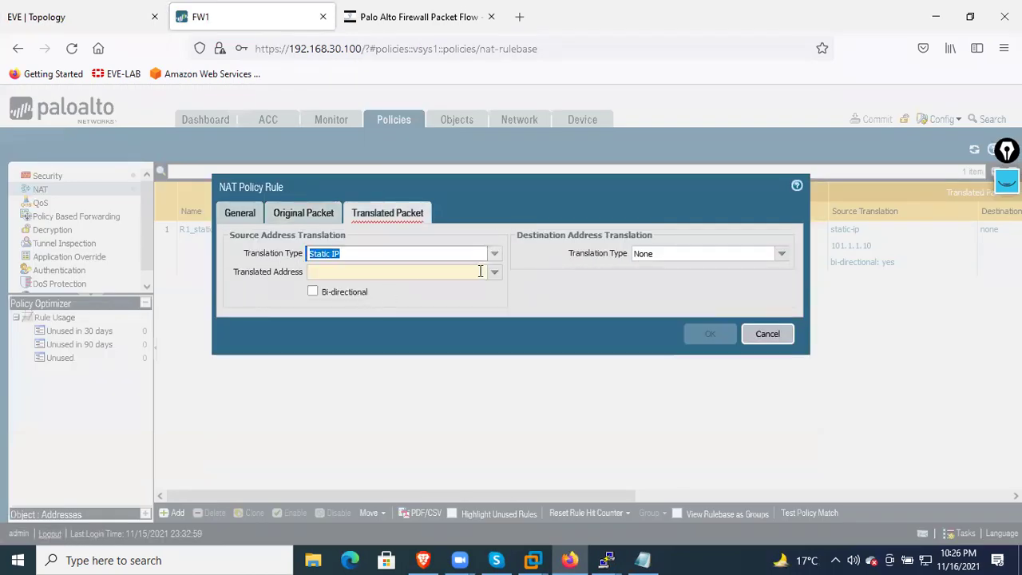
pyautogui.click(494, 273)
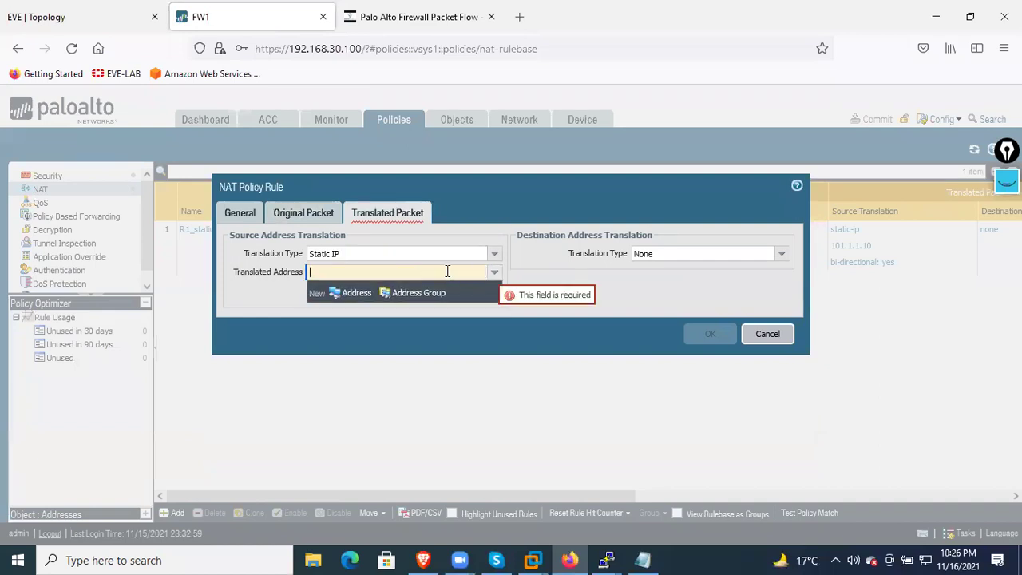
pyautogui.write('192.168')
pyautogui.press('BackSpace')
pyautogui.press('BackSpace')
pyautogui.press('BackSpace')
pyautogui.press('BackSpace')
pyautogui.press('BackSpace')
pyautogui.press('BackSpace')
pyautogui.write('0')
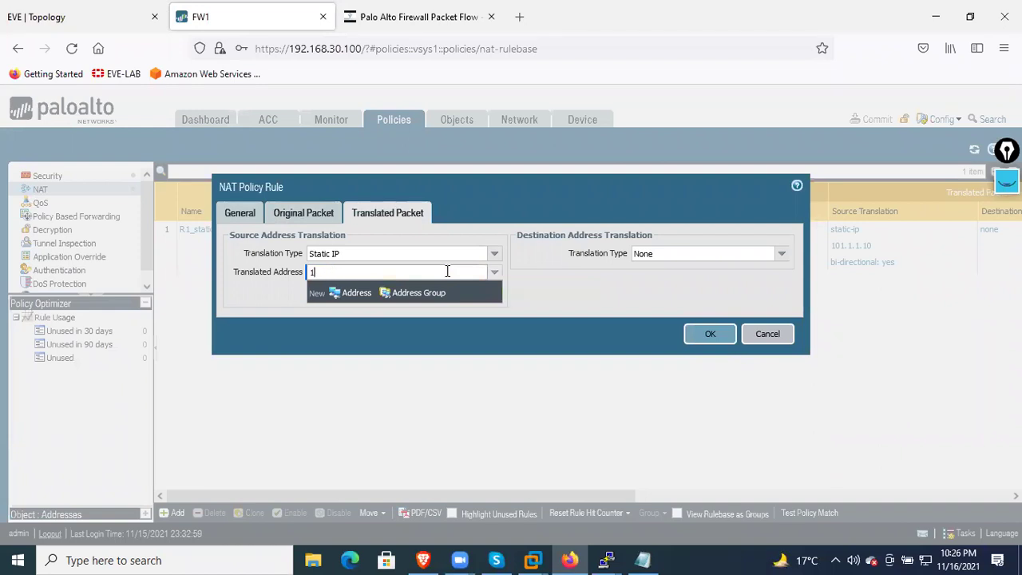
pyautogui.write('1.1.1.')
pyautogui.write('1')
# Correct the translated address to 101.1.1.100 using the notes, and make it bi-directional
pyautogui.click(643, 560)
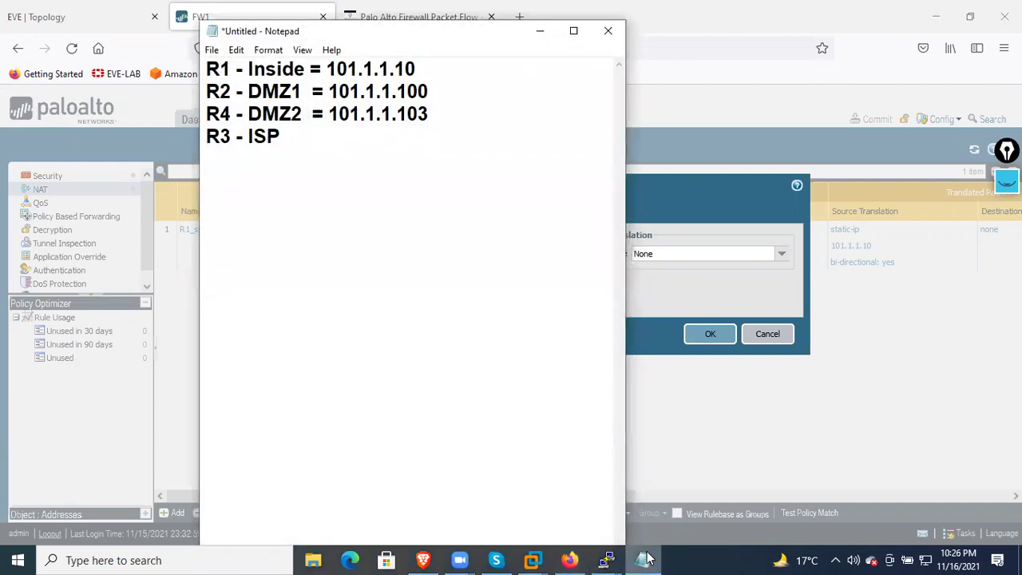
pyautogui.click(645, 559)
pyautogui.click(645, 559)
pyautogui.click(645, 559)
pyautogui.click(410, 272)
pyautogui.press('BackSpace')
pyautogui.write('100')
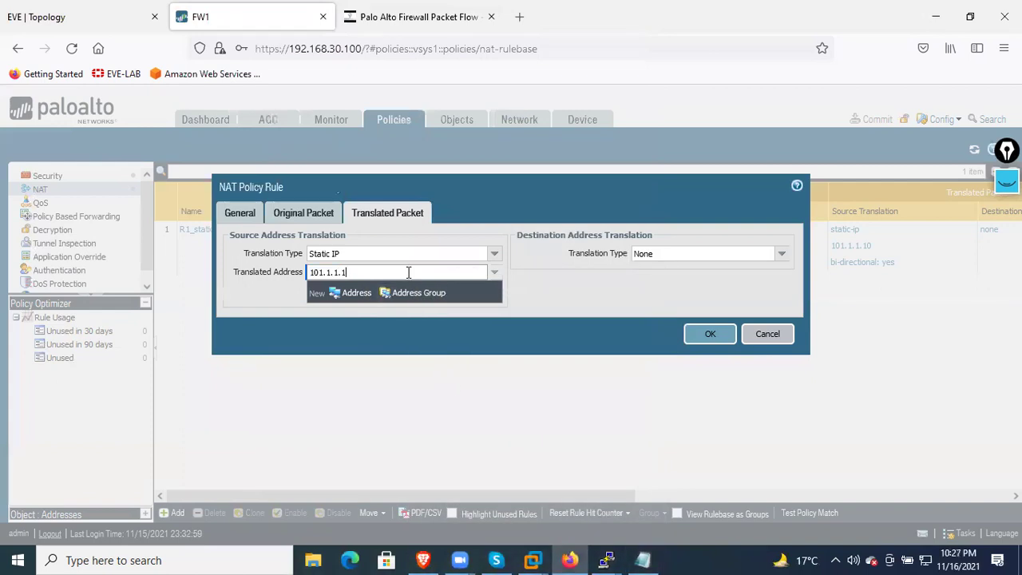
pyautogui.click(543, 301)
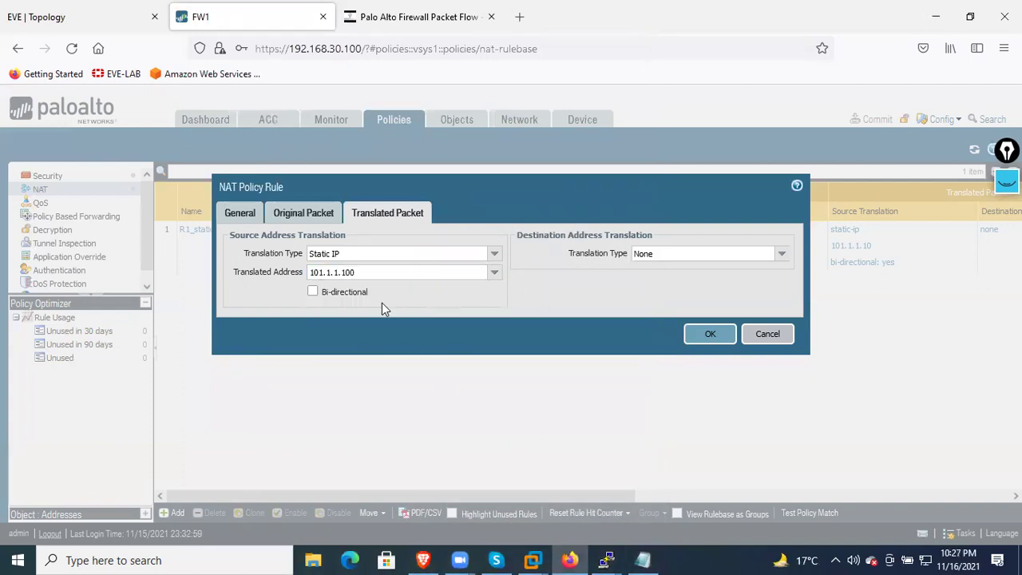
pyautogui.click(345, 292)
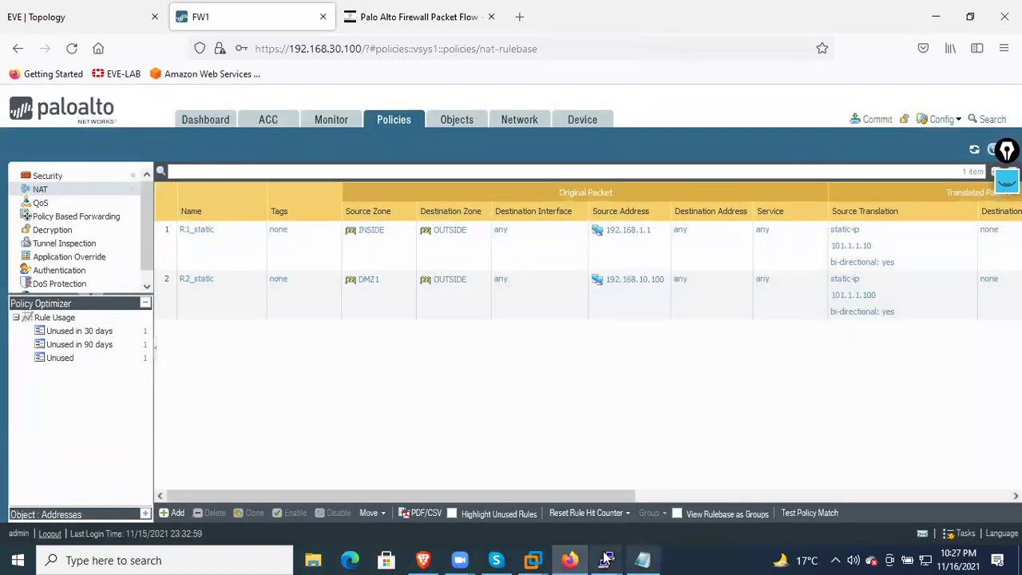
# Ping 8.8.8.8 from R2 (0/5 before commit), then start the firewall commit
pyautogui.moveTo(607, 559)
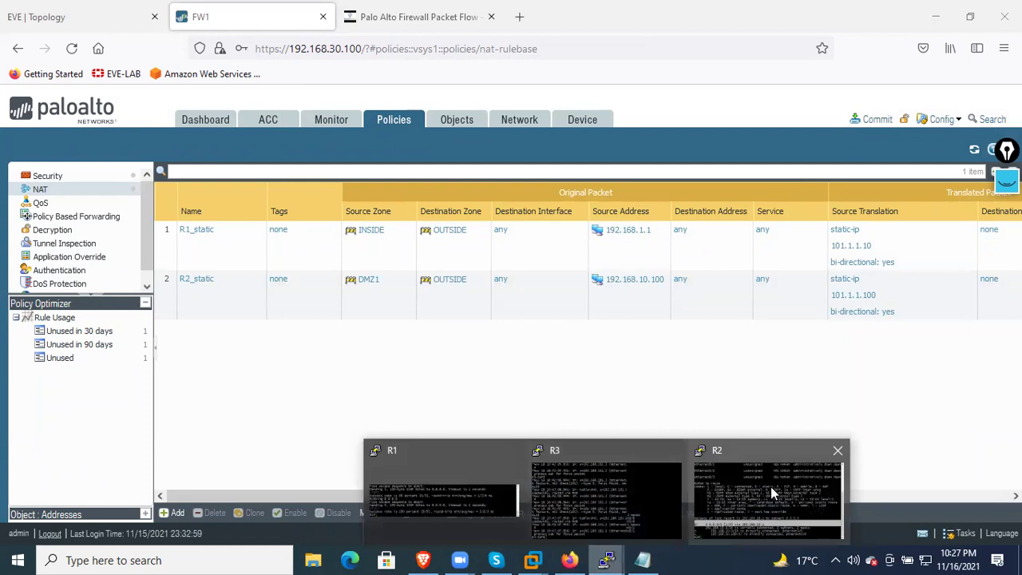
pyautogui.click(771, 487)
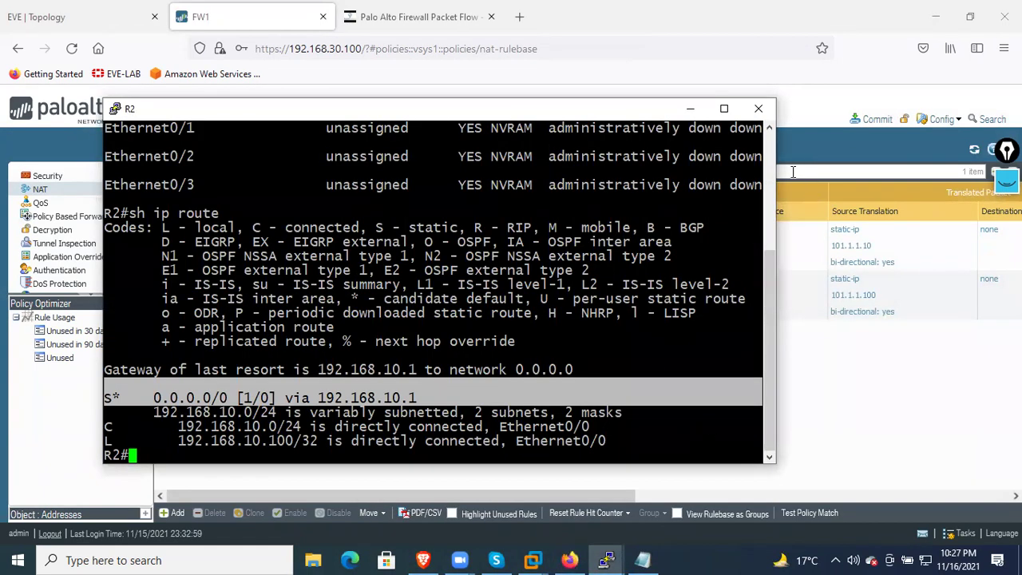
pyautogui.write('ping 8.8.8.8')
pyautogui.press('Return')
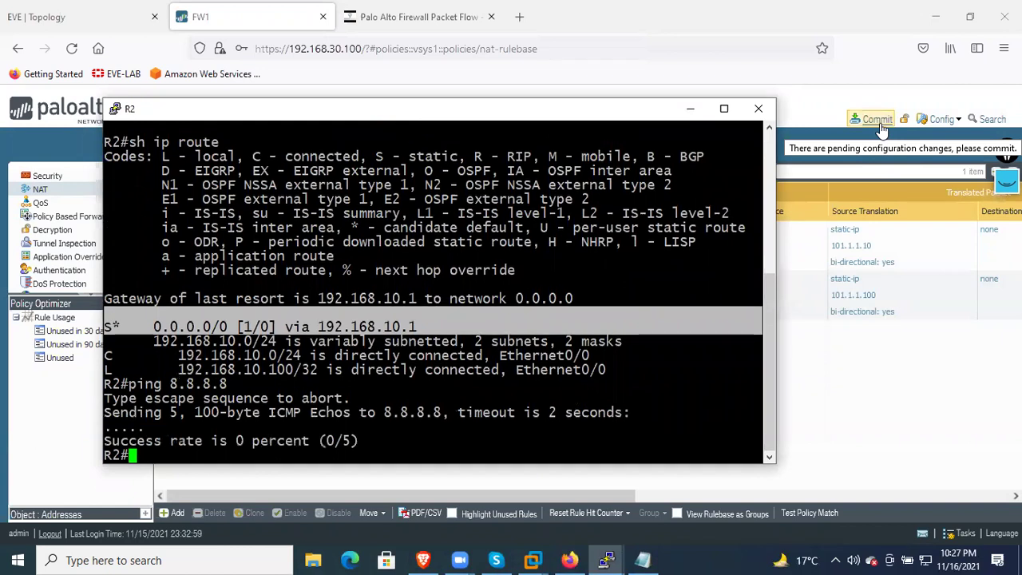
pyautogui.click(878, 124)
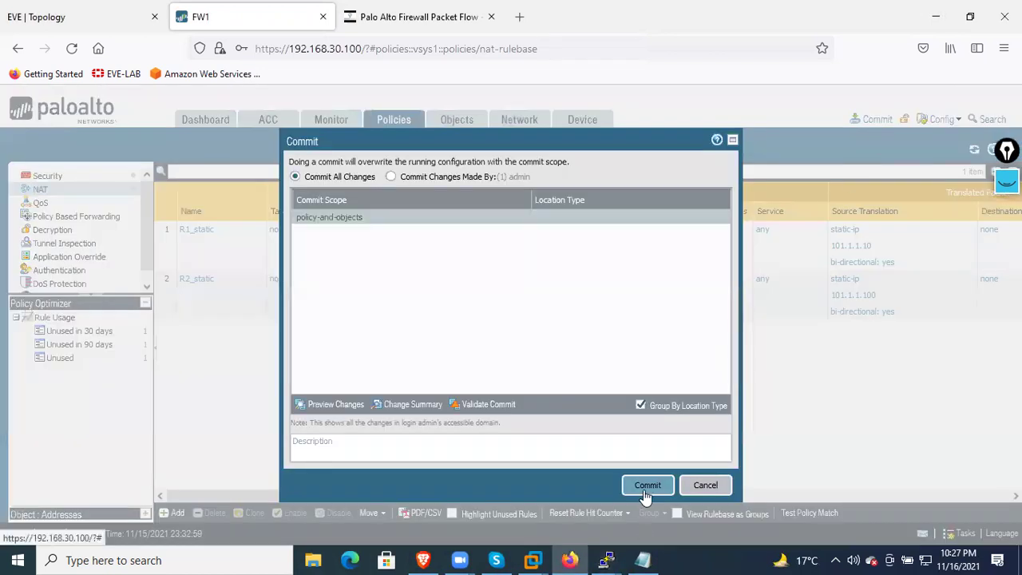
# Commit the configuration and close the status once the commit finishes
pyautogui.click(646, 487)
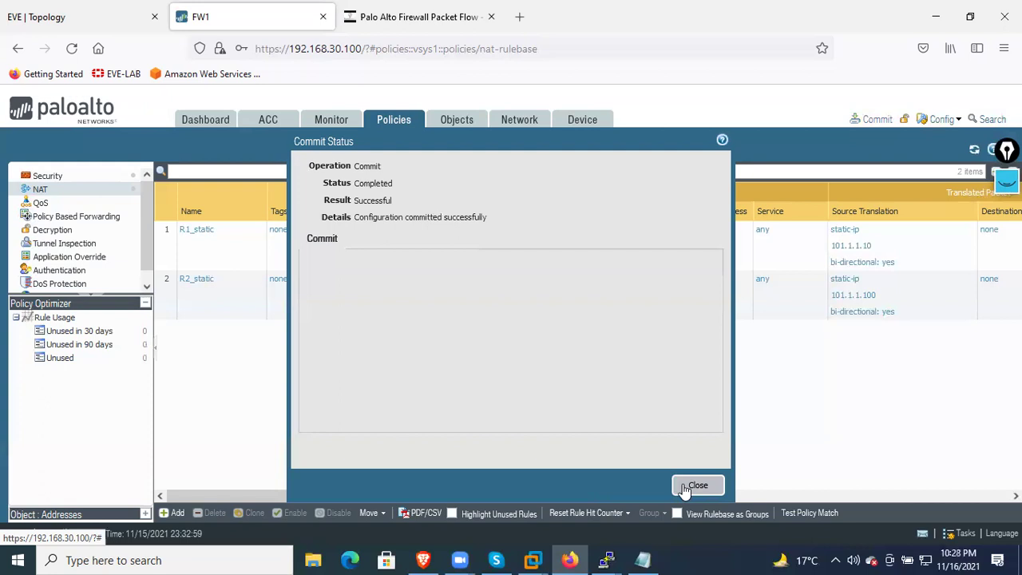
pyautogui.click(685, 487)
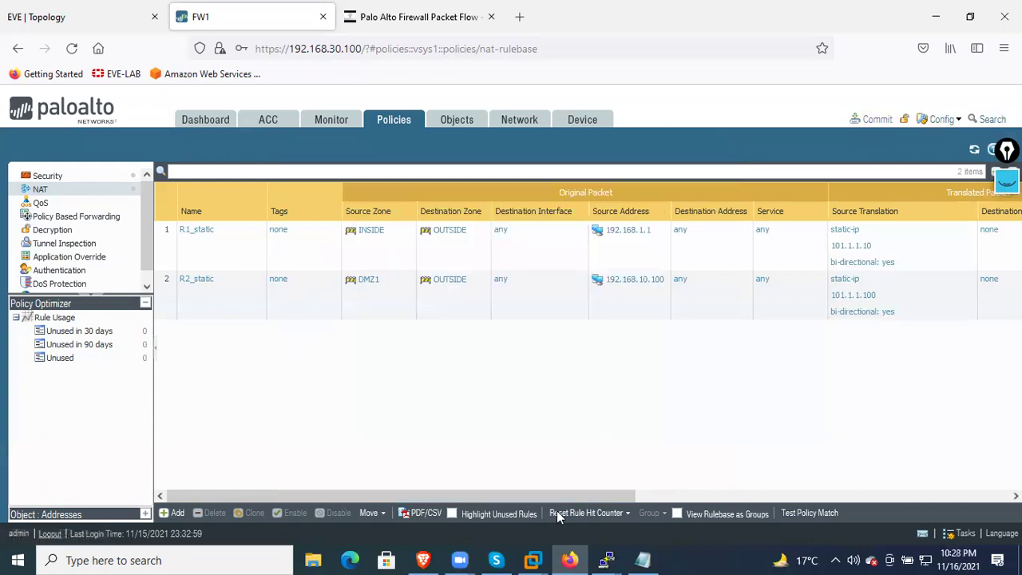
# Rerun the ping to 8.8.8.8 from R2, now succeeding
pyautogui.moveTo(606, 559)
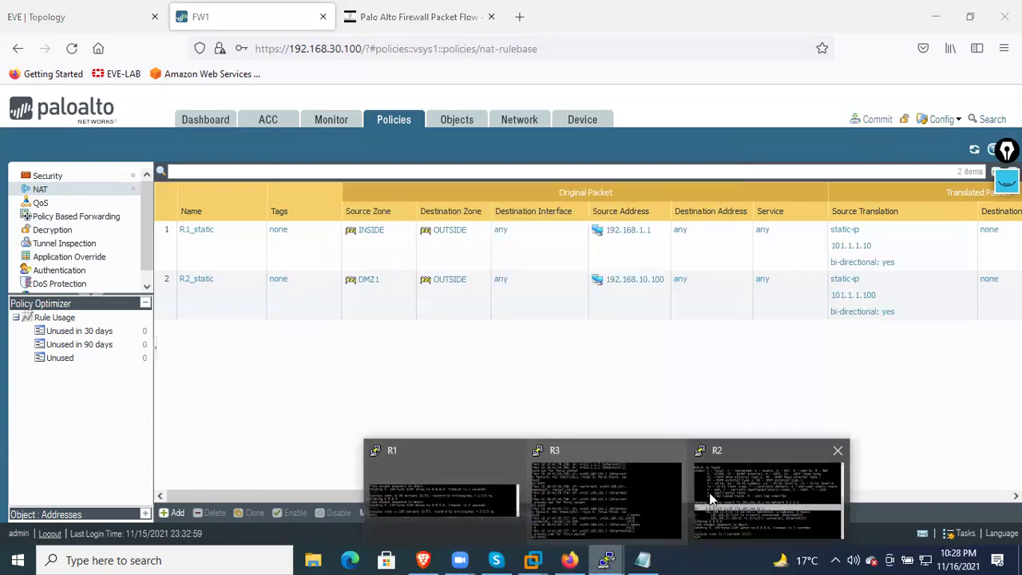
pyautogui.click(724, 495)
pyautogui.press('Up')
pyautogui.press('Return')
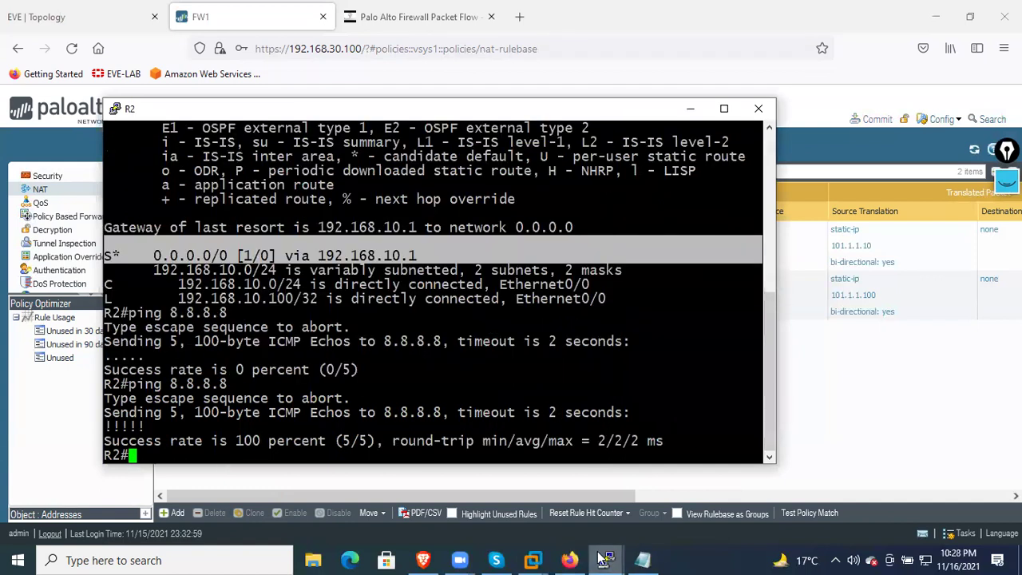
# Confirm R3's debug shows translated source 101.1.1.100, then go back to the NAT rulebase
pyautogui.moveTo(605, 558)
pyautogui.click(673, 517)
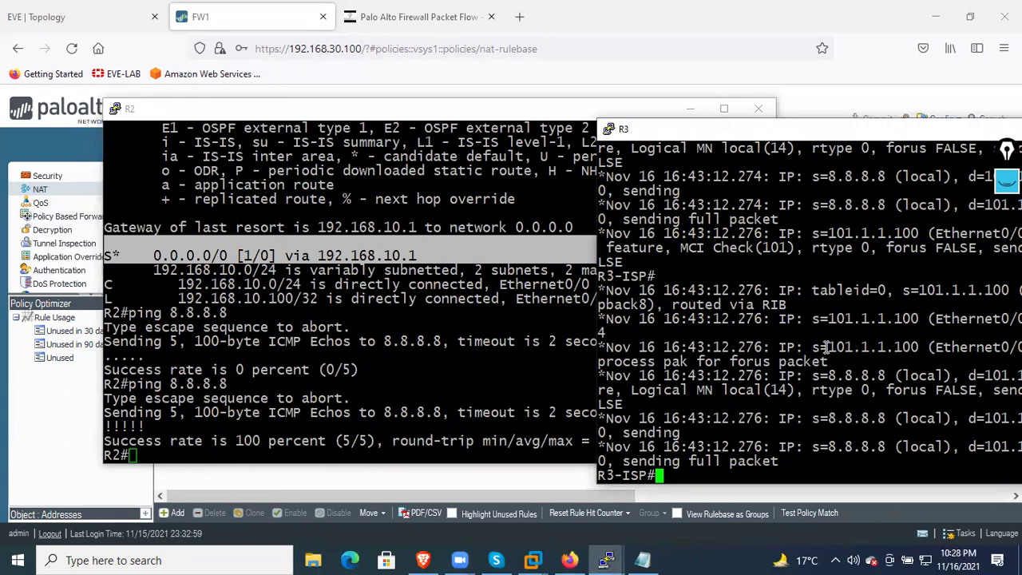
pyautogui.moveTo(813, 348); pyautogui.dragTo(931, 348)
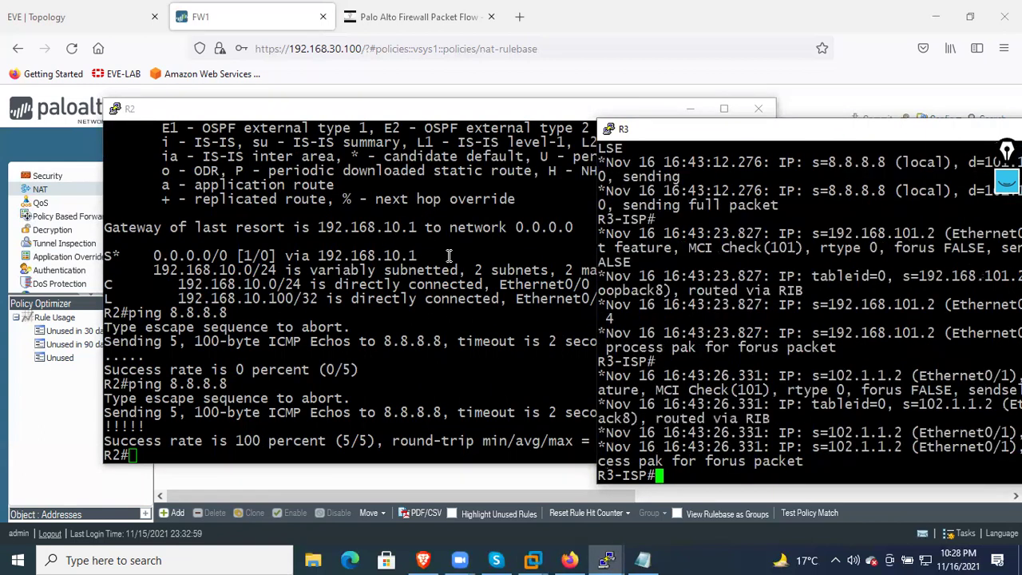
pyautogui.click(265, 27)
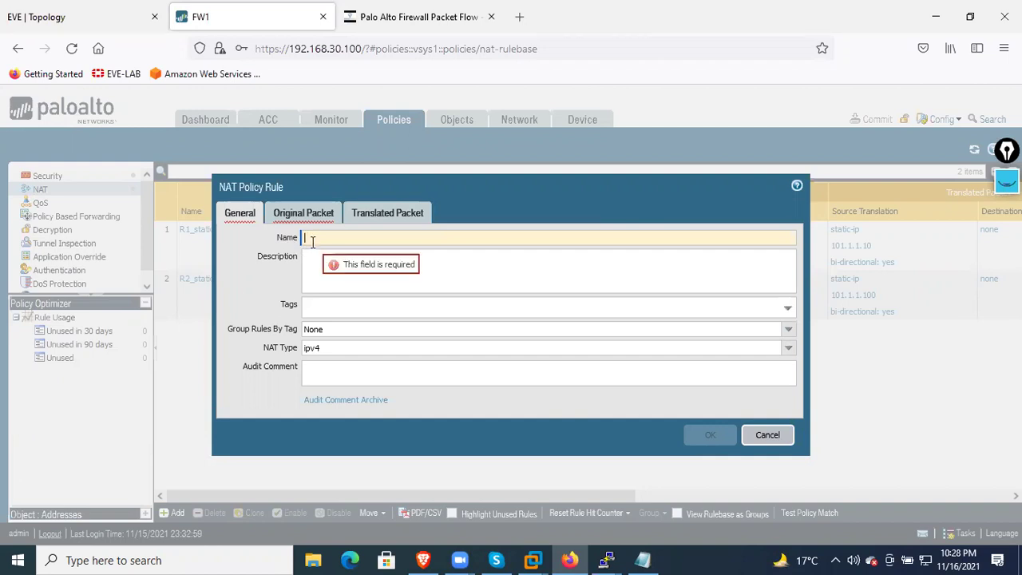
# Name the new NAT rule R3_static with source zone DMZ2 and destination zone OUTSIDE
pyautogui.write('R3')
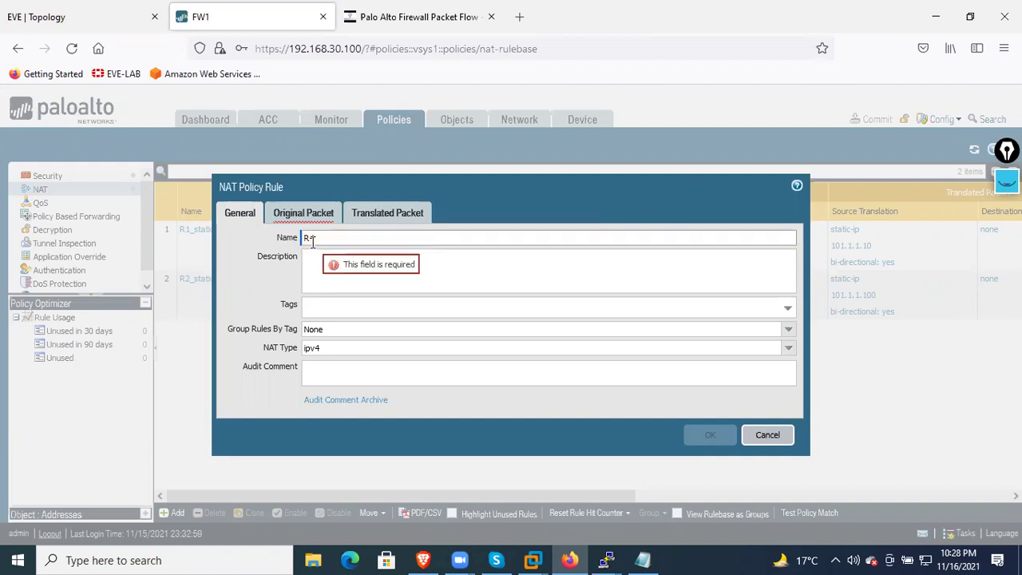
pyautogui.write('_static')
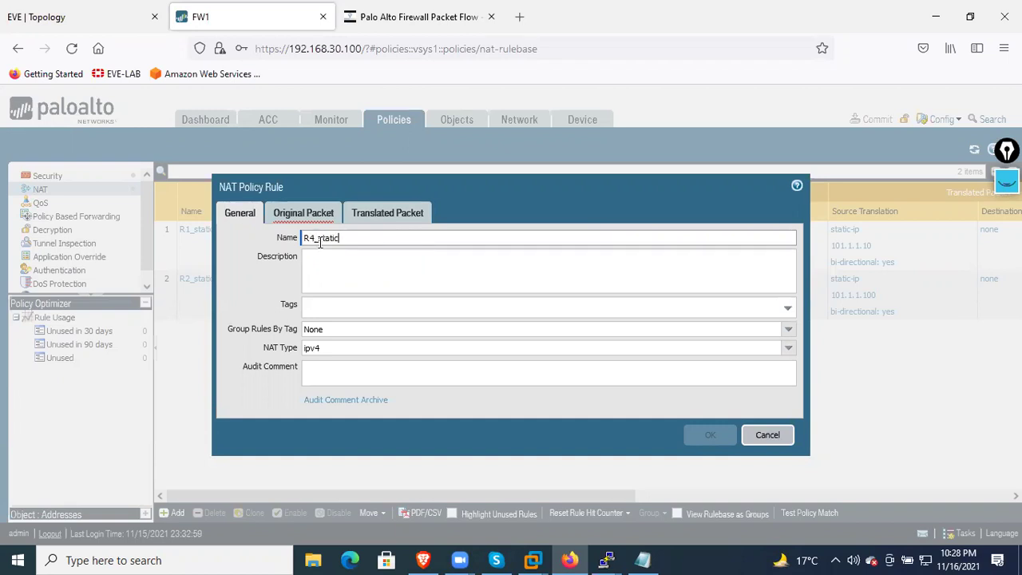
pyautogui.click(286, 218)
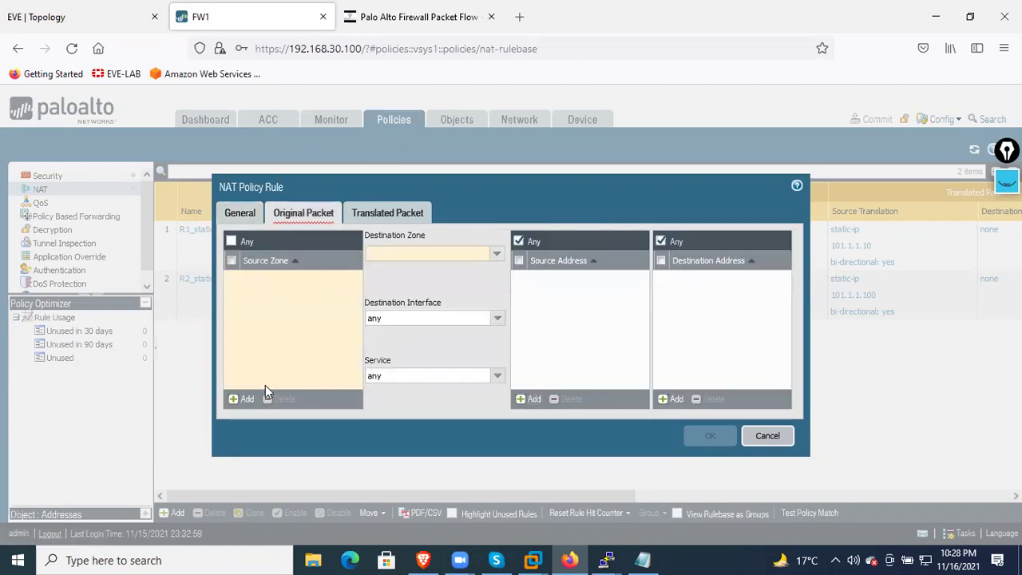
pyautogui.click(247, 400)
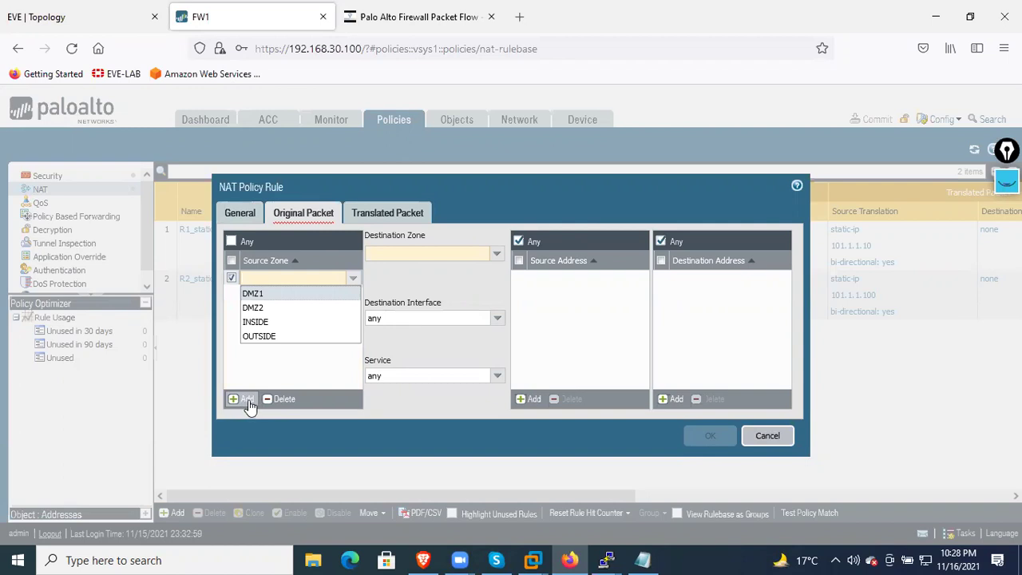
pyautogui.click(254, 309)
pyautogui.click(284, 338)
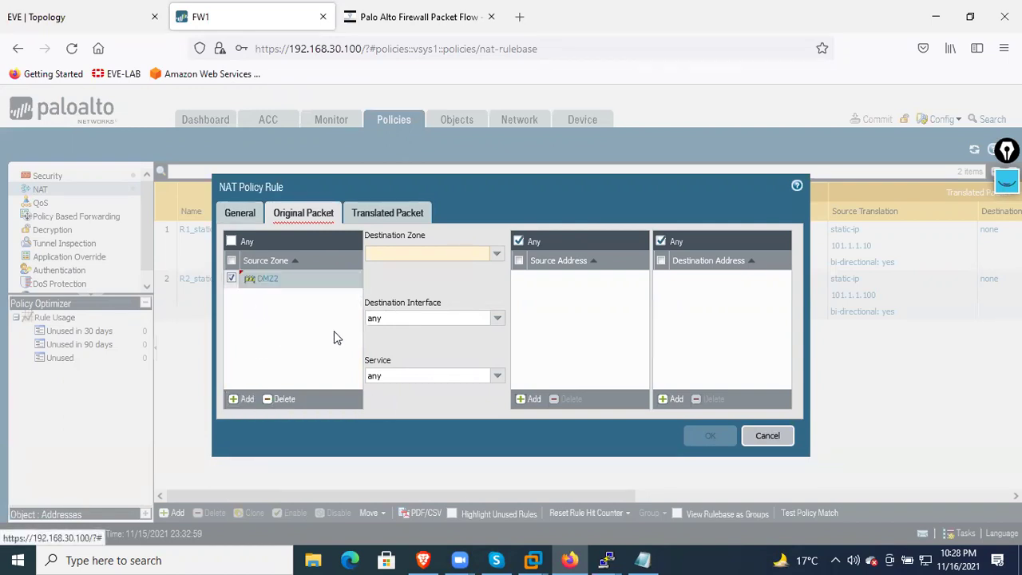
pyautogui.click(496, 257)
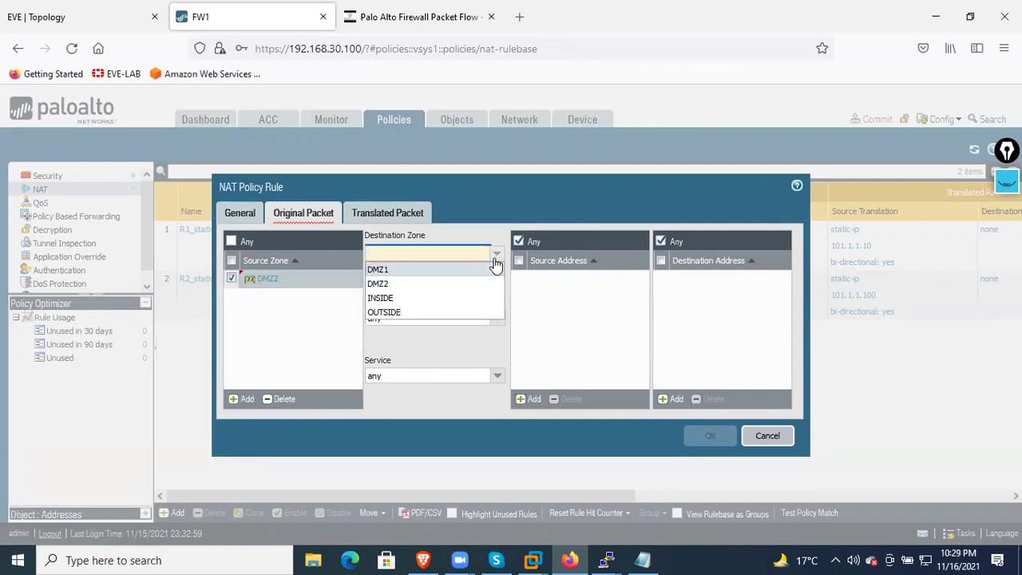
pyautogui.click(437, 312)
pyautogui.click(438, 343)
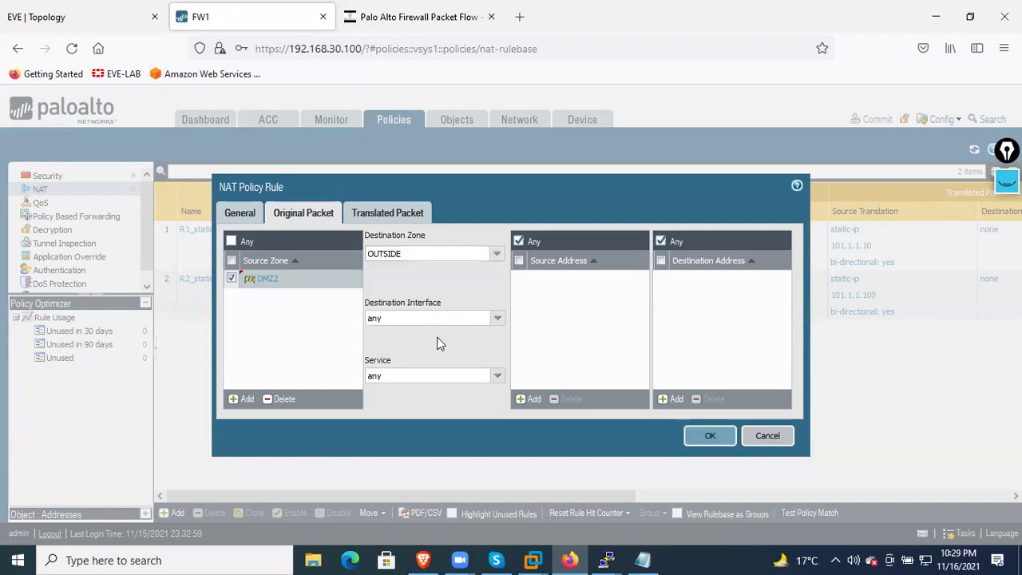
# Add source address 192.168.20.100 to the rule after checking R4's address on the topology
pyautogui.click(538, 389)
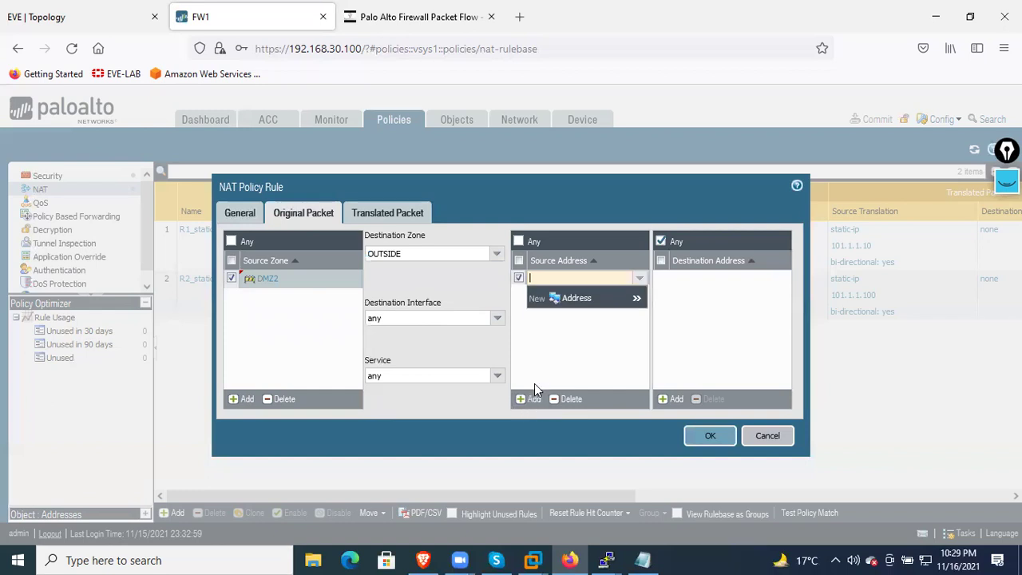
pyautogui.write('192')
pyautogui.press('BackSpace')
pyautogui.press('BackSpace')
pyautogui.press('BackSpace')
pyautogui.click(100, 30)
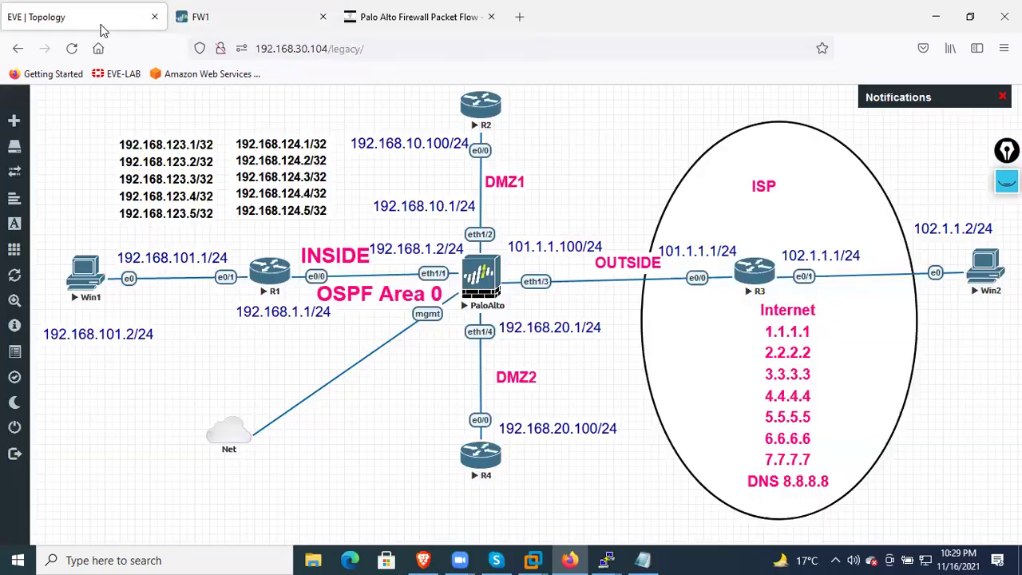
pyautogui.click(237, 27)
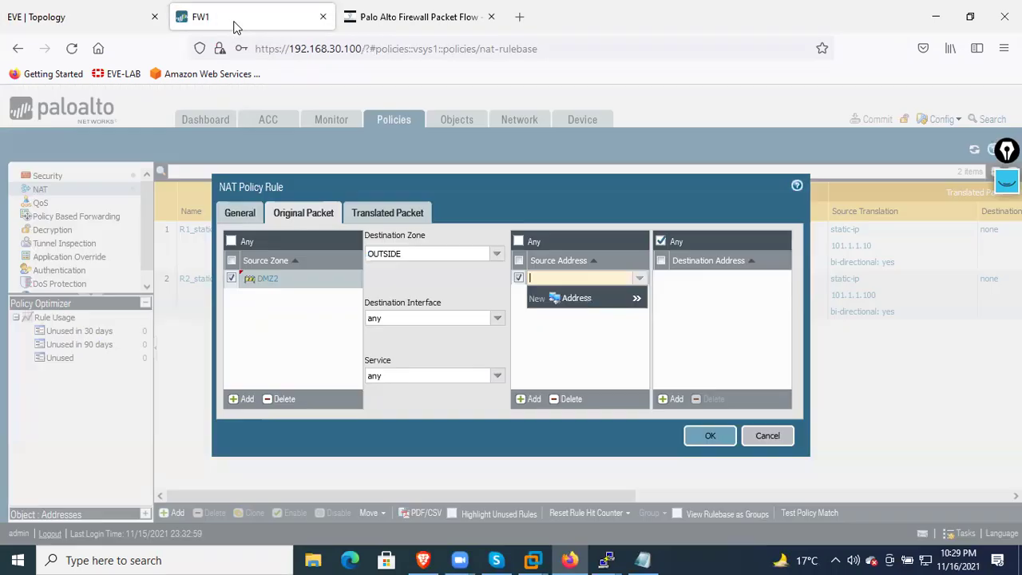
pyautogui.write('192.')
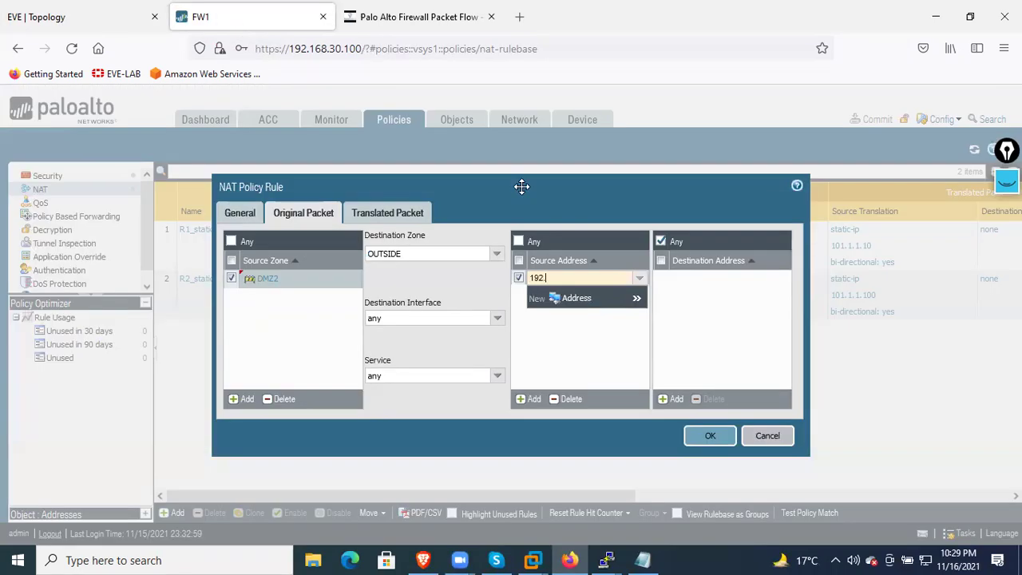
pyautogui.write('168.20.100')
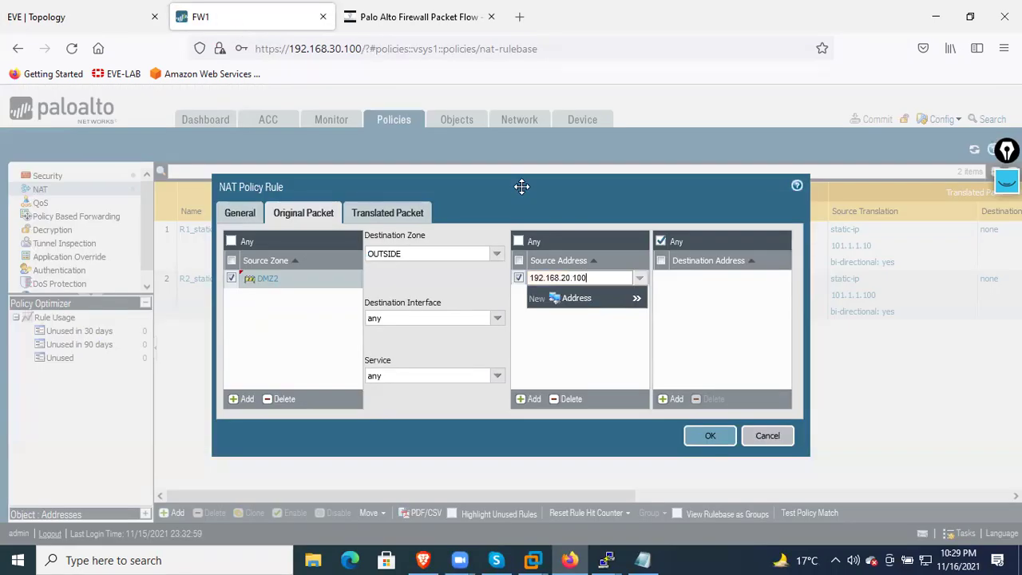
pyautogui.click(609, 341)
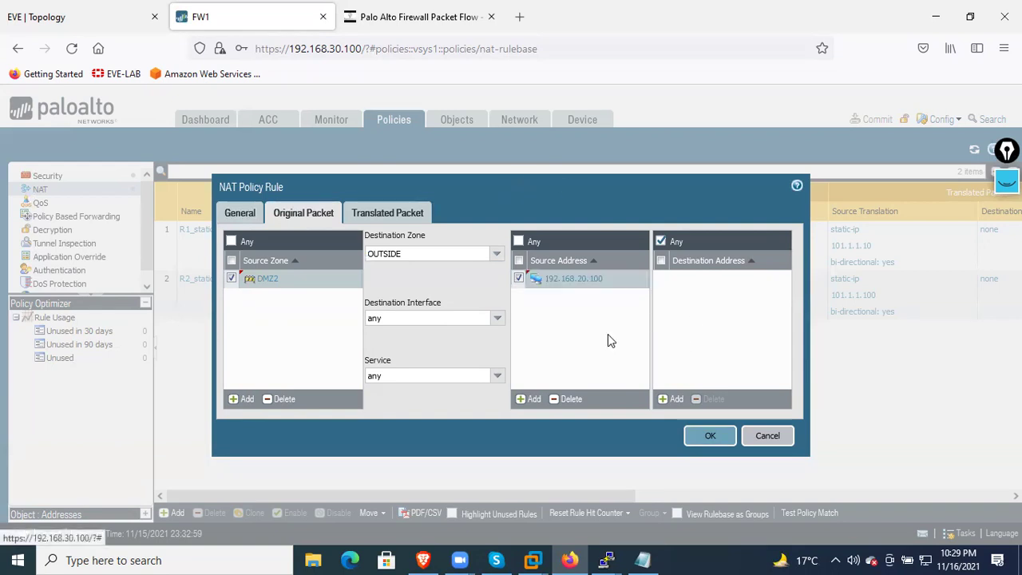
pyautogui.click(389, 213)
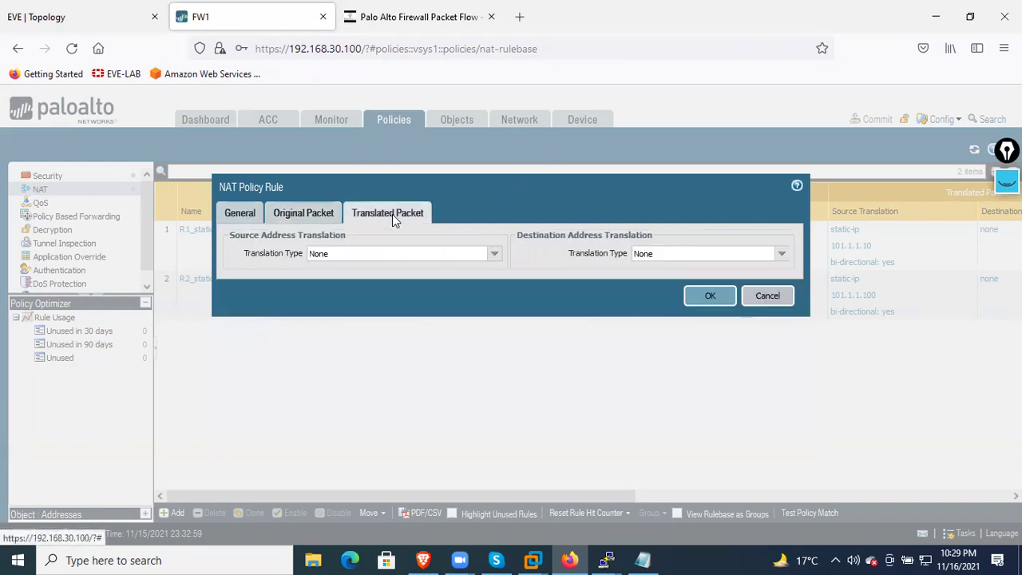
# Choose Static IP source translation and copy R4's public address 101.1.1.103 from the Notepad notes
pyautogui.click(495, 256)
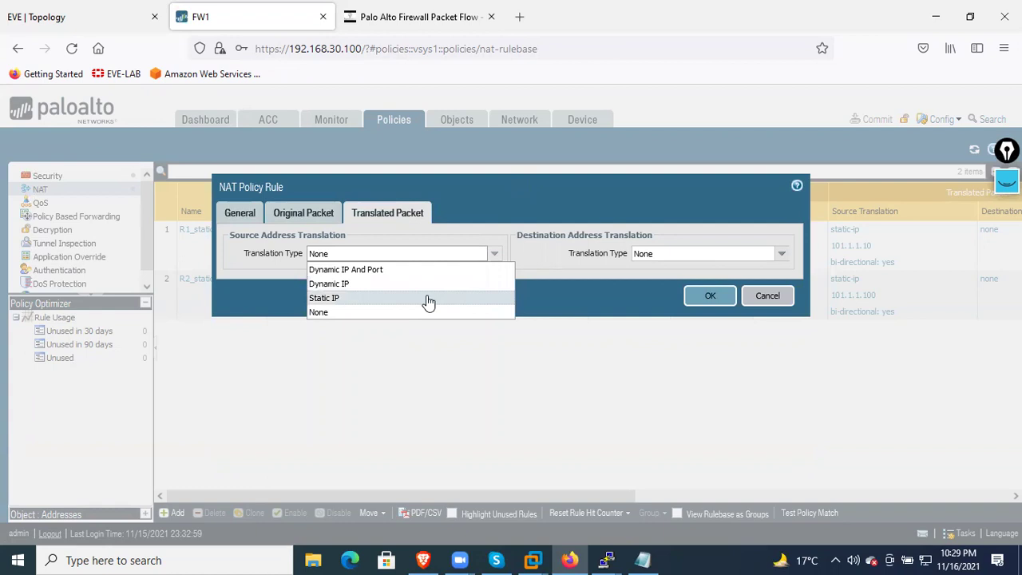
pyautogui.click(428, 300)
pyautogui.click(462, 271)
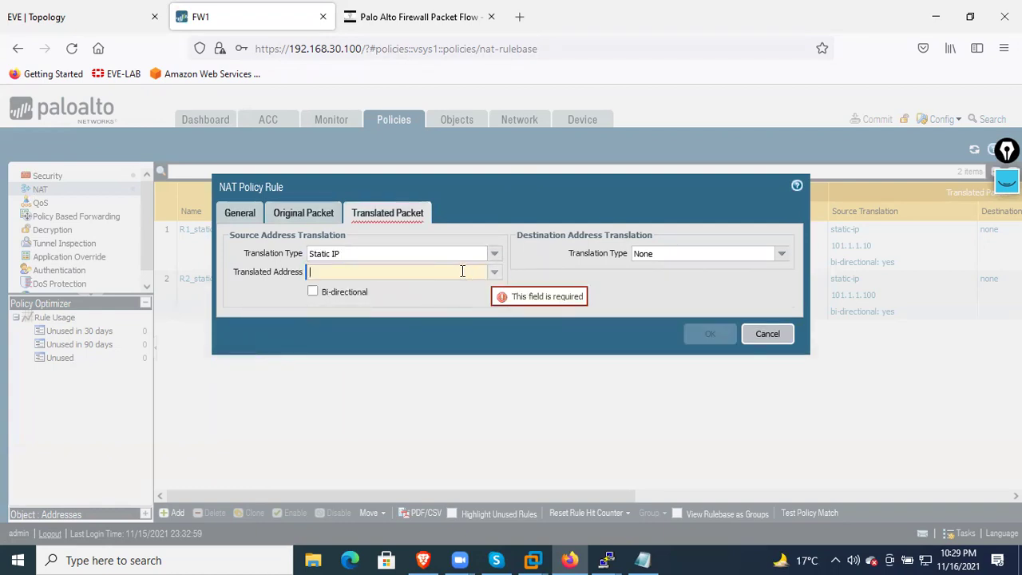
pyautogui.click(643, 559)
pyautogui.moveTo(429, 114); pyautogui.dragTo(328, 114)
pyautogui.rightClick(335, 117)
pyautogui.click(313, 163)
# Paste 101.1.1.103 as the translated address, enable Bi-directional, and save the rule
pyautogui.click(665, 196)
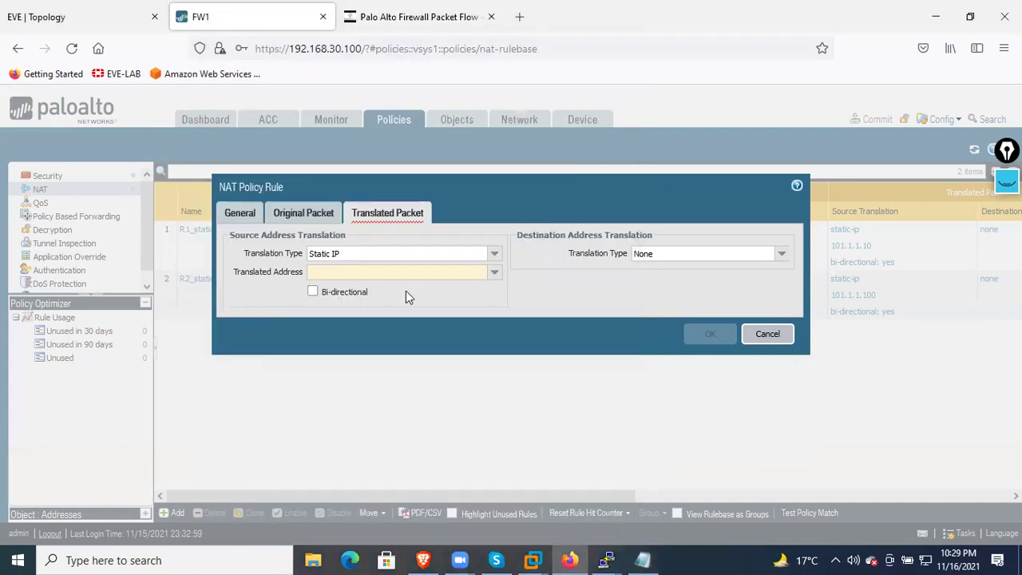
pyautogui.click(365, 272)
pyautogui.hotkey('ctrl', 'v')
pyautogui.click(313, 292)
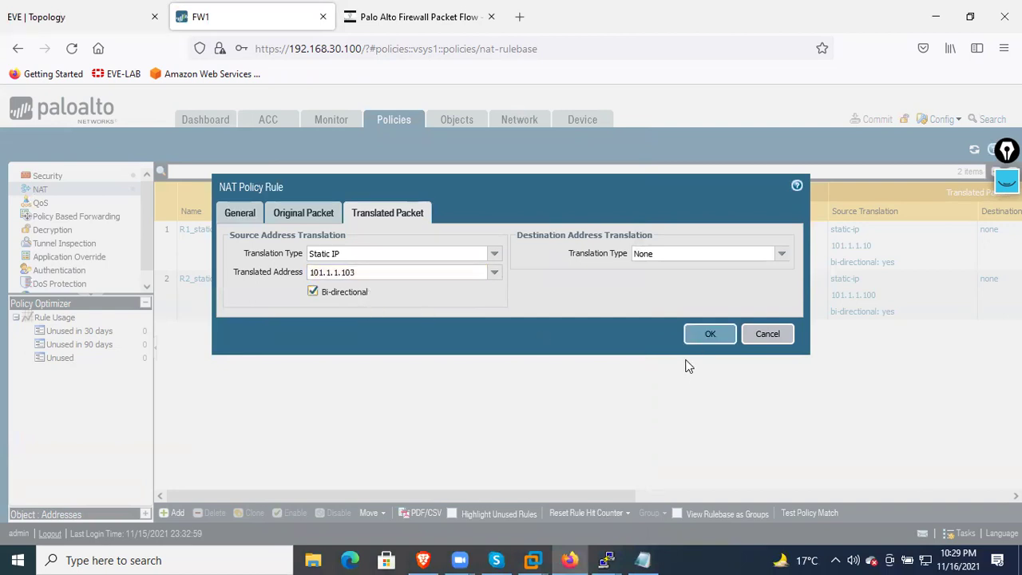
pyautogui.click(698, 332)
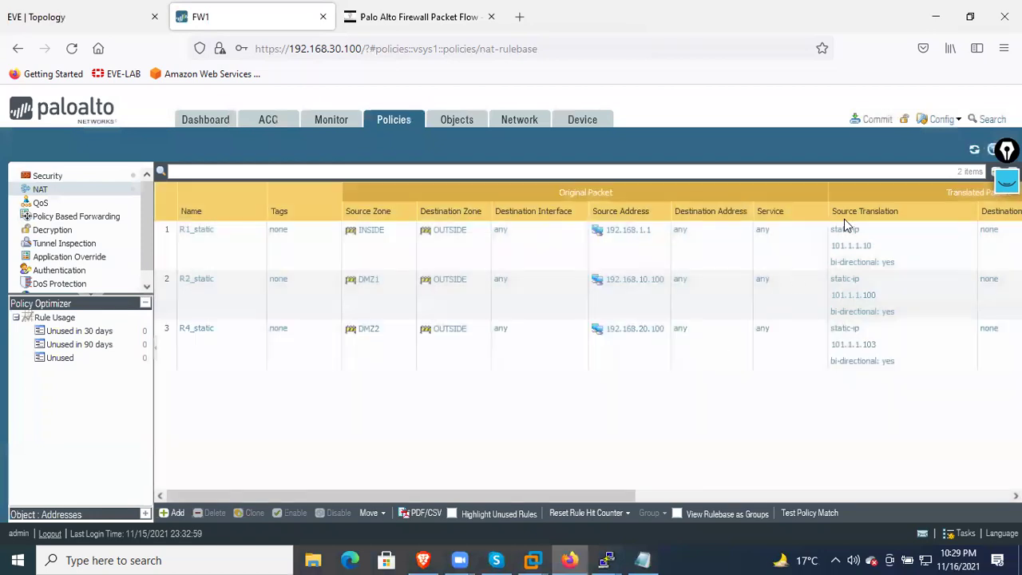
# Commit the configuration and close the commit status after it succeeds
pyautogui.click(854, 126)
pyautogui.click(648, 485)
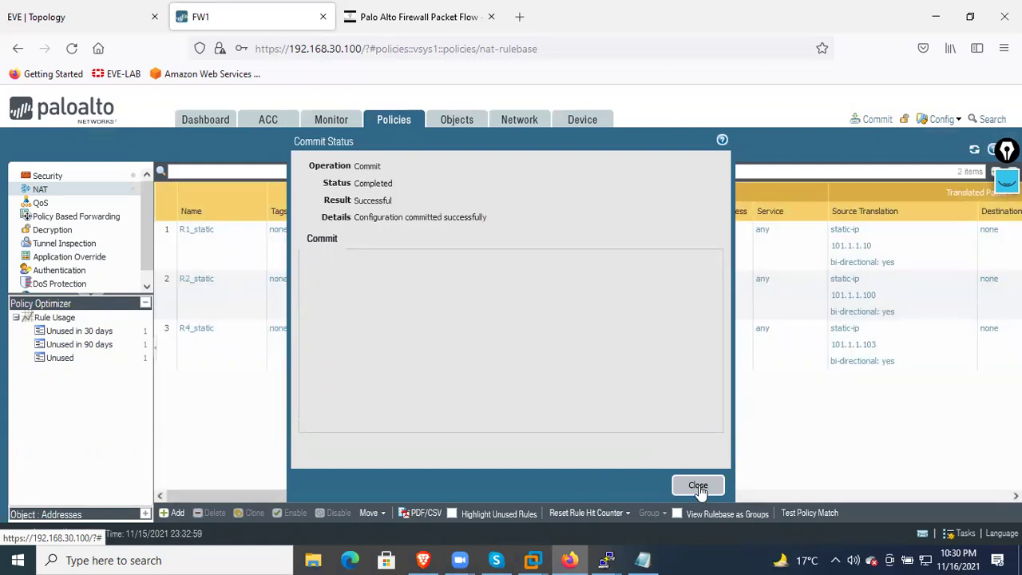
pyautogui.click(698, 487)
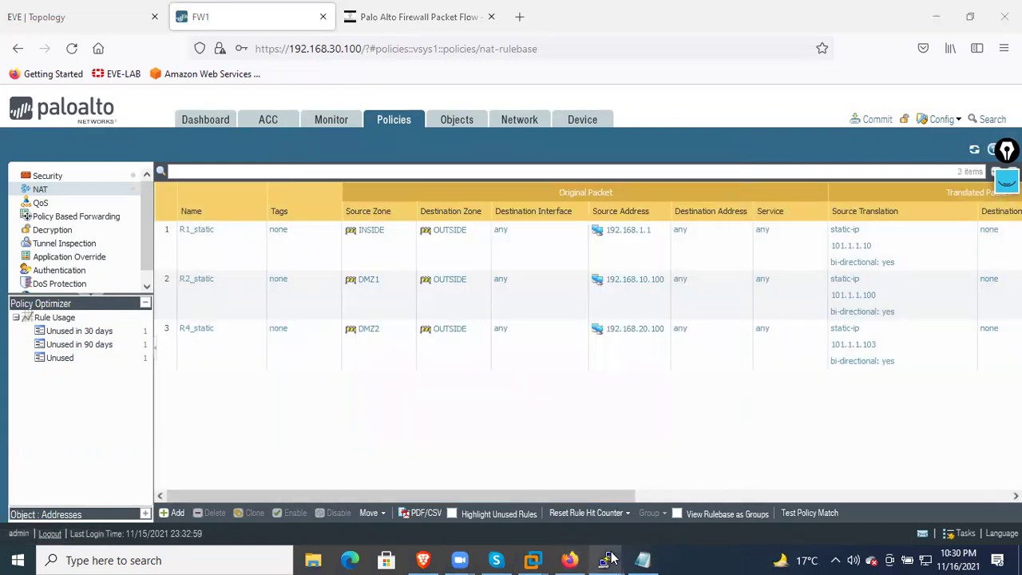
pyautogui.click(80, 17)
# Ping 8.8.8.8 from R4's console and rerun it, now succeeding 5/5
pyautogui.click(485, 467)
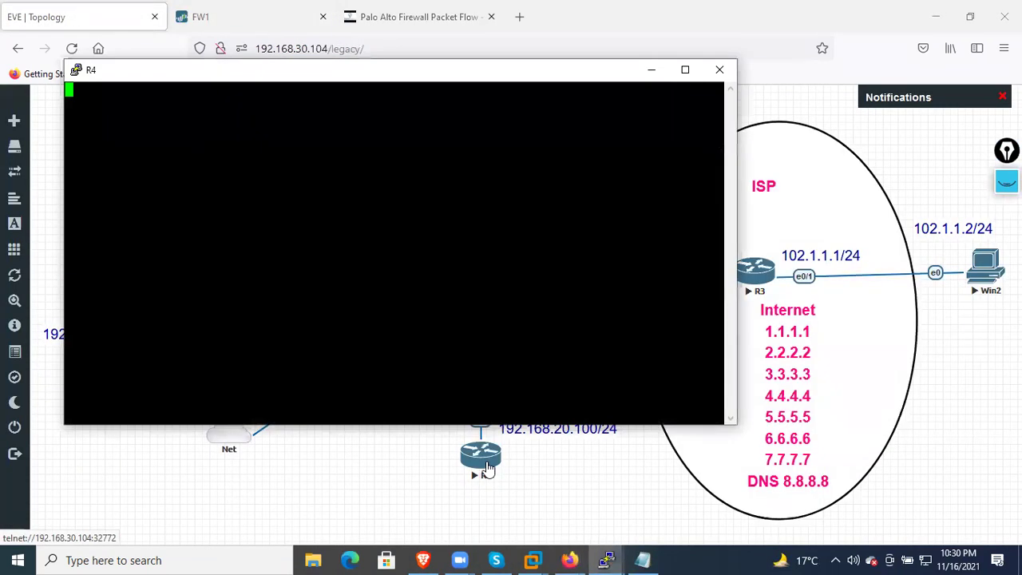
pyautogui.press('Return')
pyautogui.press('Return')
pyautogui.press('Return')
pyautogui.press('Return')
pyautogui.press('Return')
pyautogui.press('Return')
pyautogui.write('ping 8.8.8.8')
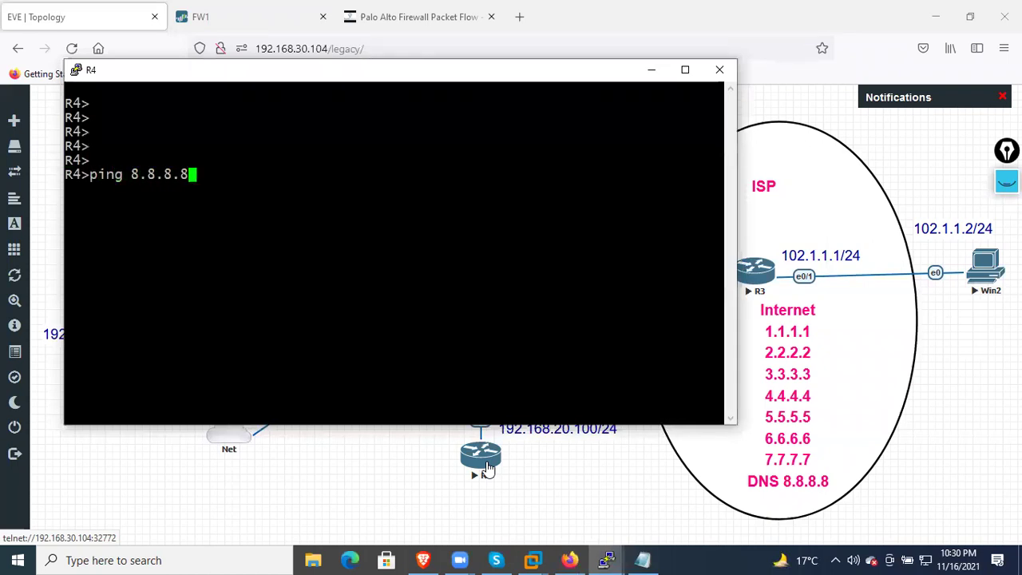
pyautogui.press('Return')
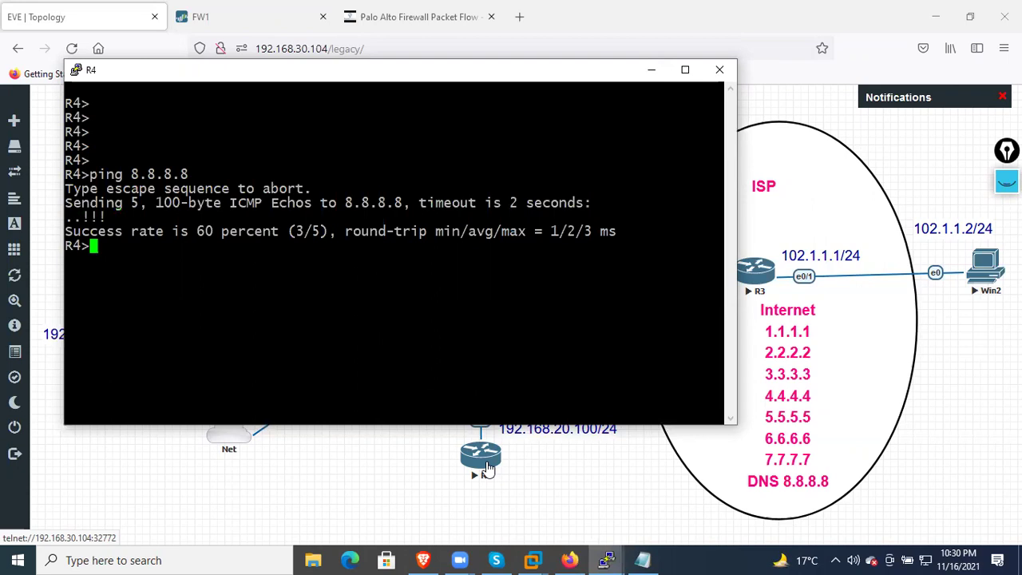
pyautogui.press('Up')
pyautogui.press('Return')
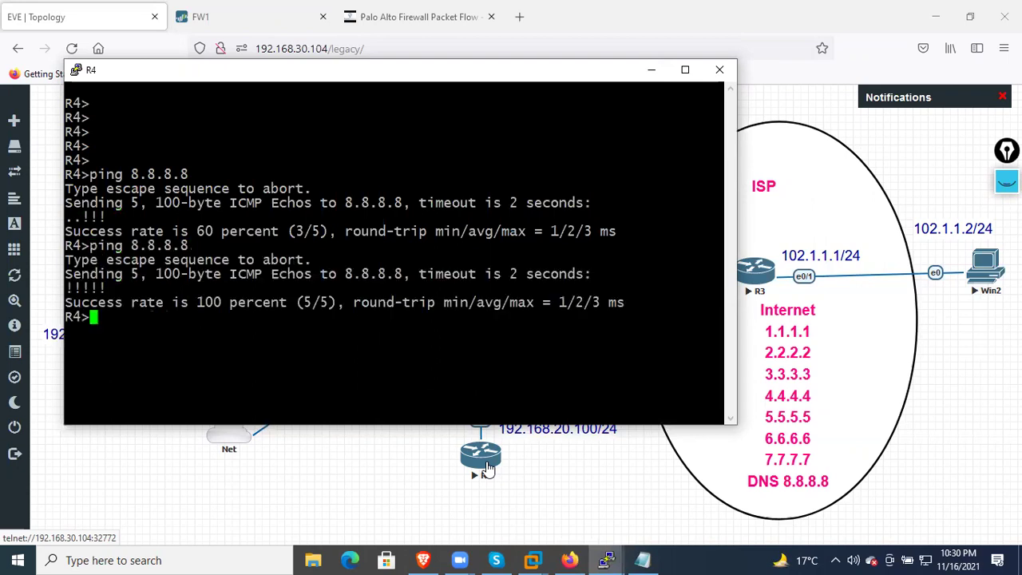
pyautogui.press('Return')
pyautogui.press('Return')
pyautogui.press('Return')
pyautogui.press('Return')
pyautogui.press('Return')
pyautogui.press('Return')
pyautogui.press('Return')
pyautogui.press('Return')
pyautogui.press('Return')
pyautogui.press('Return')
pyautogui.press('Return')
pyautogui.press('Up')
pyautogui.press('Return')
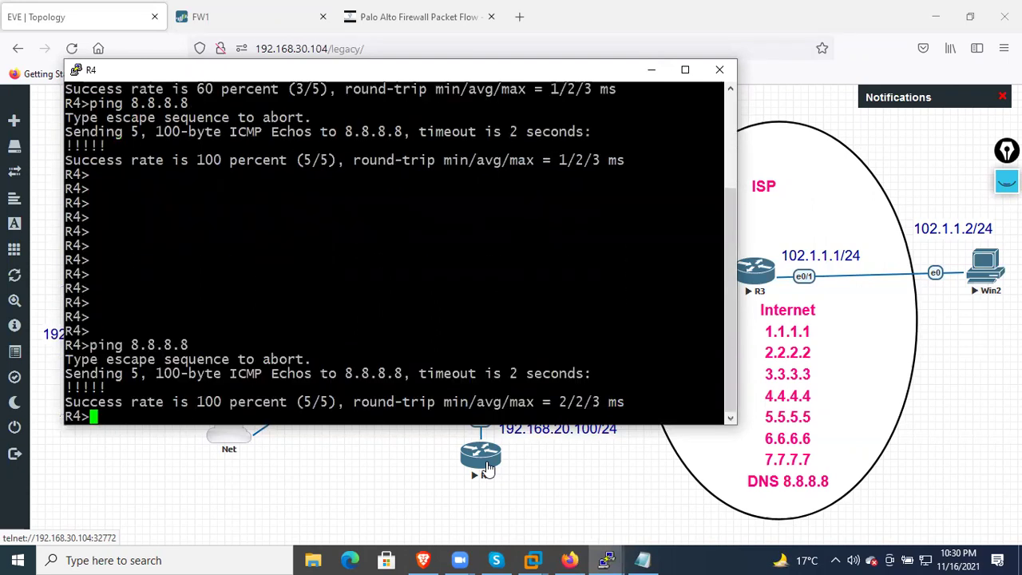
pyautogui.click(584, 501)
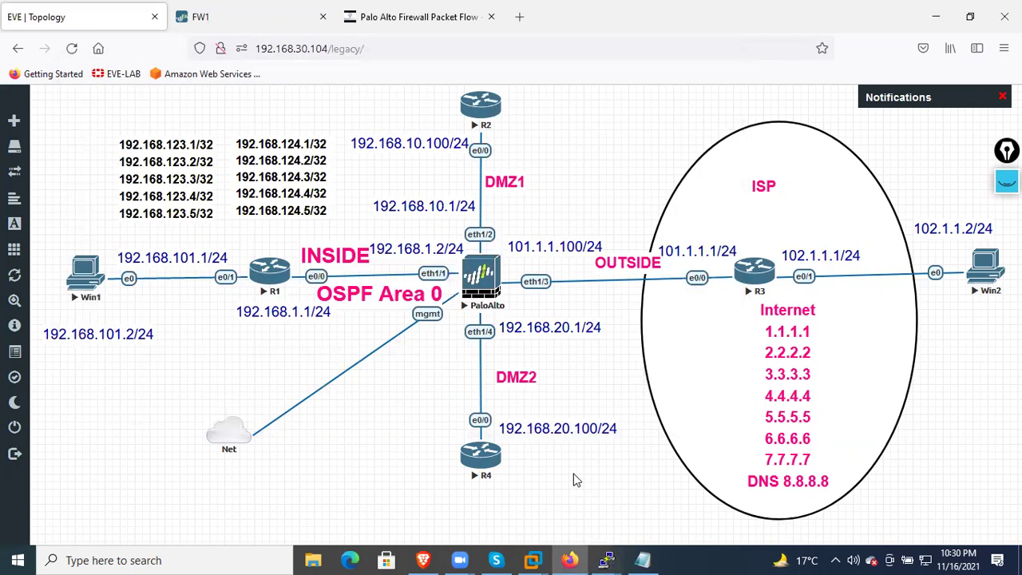
# Clear earlier annotations from the topology and switch the pen colour to magenta
pyautogui.click(1006, 182)
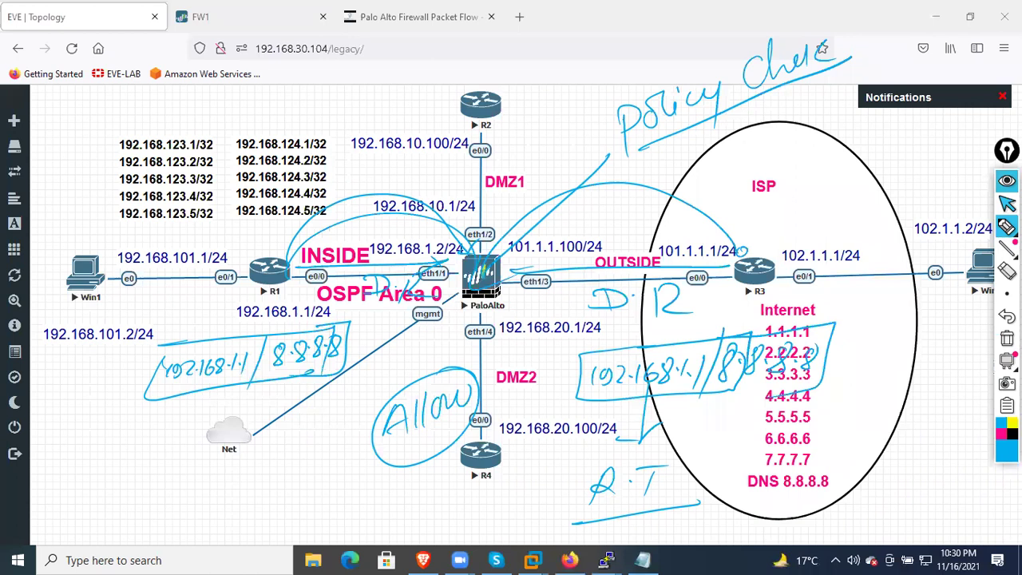
pyautogui.click(1007, 340)
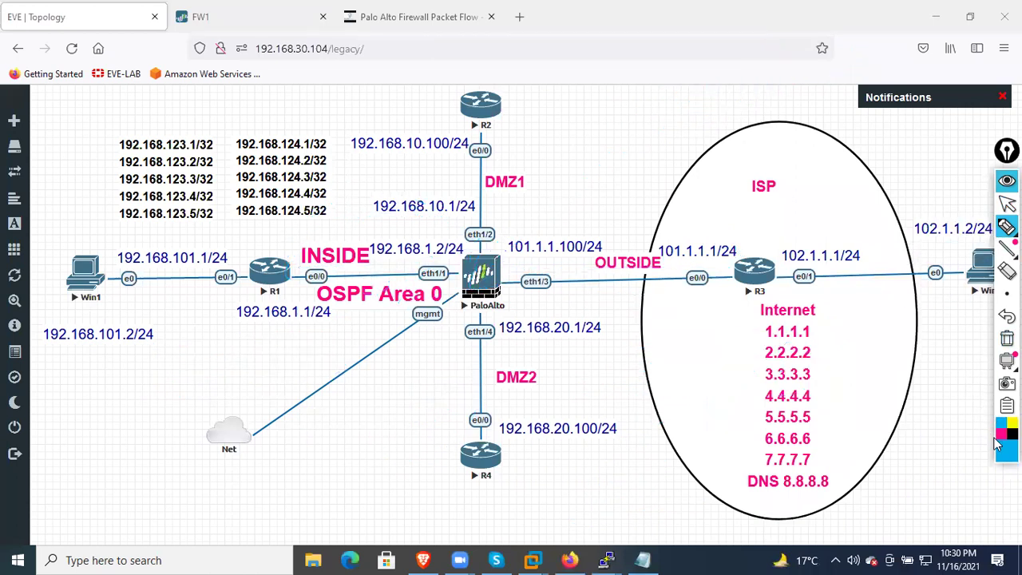
pyautogui.click(1000, 441)
pyautogui.click(1001, 435)
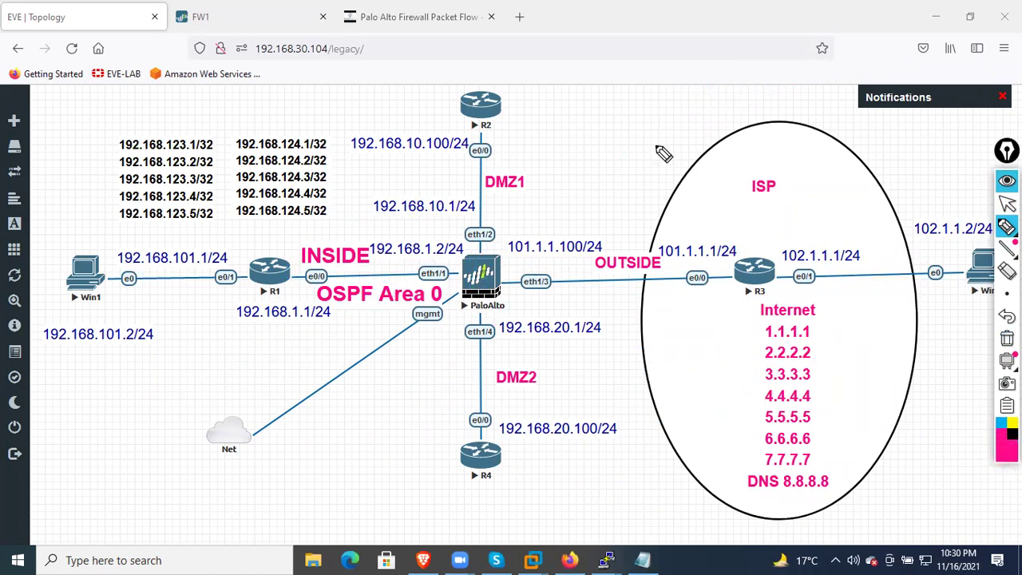
# Box R2 and write https notes beside R2 and below R4
pyautogui.moveTo(487, 60)
pyautogui.mouseDown()
pyautogui.moveTo(482, 145)
pyautogui.moveTo(468, 138)
pyautogui.mouseUp()
pyautogui.moveTo(546, 78)
pyautogui.mouseDown()
pyautogui.moveTo(540, 103)
pyautogui.moveTo(559, 113)
pyautogui.mouseUp()
pyautogui.moveTo(584, 78)
pyautogui.mouseDown()
pyautogui.moveTo(577, 108)
pyautogui.moveTo(607, 97)
pyautogui.mouseUp()
pyautogui.moveTo(605, 76)
pyautogui.mouseDown()
pyautogui.moveTo(597, 105)
pyautogui.moveTo(620, 125)
pyautogui.moveTo(589, 132)
pyautogui.moveTo(644, 162)
pyautogui.mouseUp()
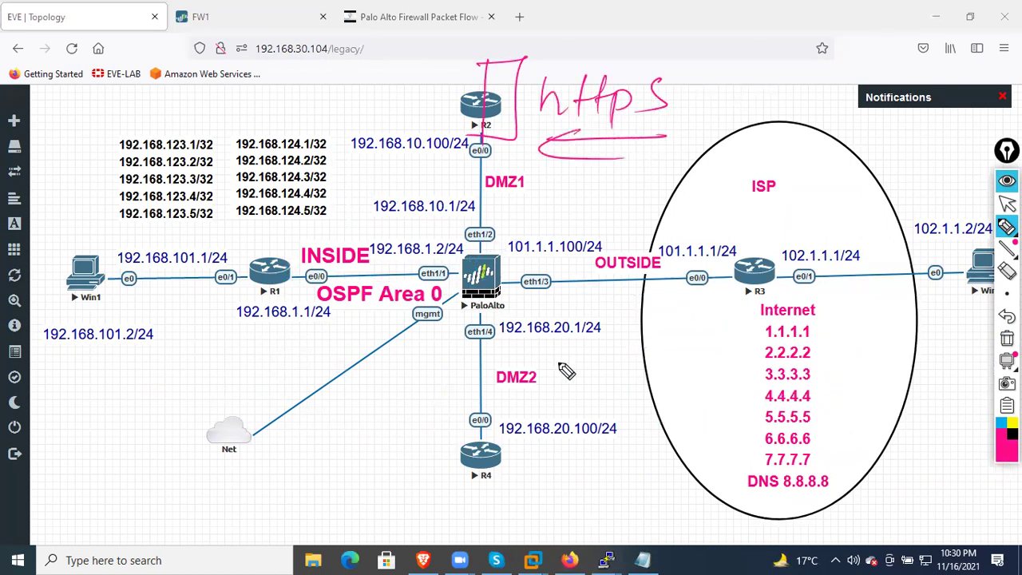
pyautogui.moveTo(530, 464); pyautogui.dragTo(527, 503)
pyautogui.moveTo(528, 487); pyautogui.dragTo(561, 504)
pyautogui.moveTo(579, 467); pyautogui.dragTo(575, 503)
pyautogui.moveTo(564, 484); pyautogui.dragTo(595, 479)
pyautogui.click(607, 498)
pyautogui.moveTo(610, 447)
pyautogui.mouseDown()
pyautogui.moveTo(606, 487)
pyautogui.moveTo(623, 518)
pyautogui.mouseUp()
pyautogui.moveTo(624, 478); pyautogui.dragTo(642, 489)
pyautogui.moveTo(671, 461); pyautogui.dragTo(659, 503)
pyautogui.moveTo(483, 532); pyautogui.dragTo(704, 515)
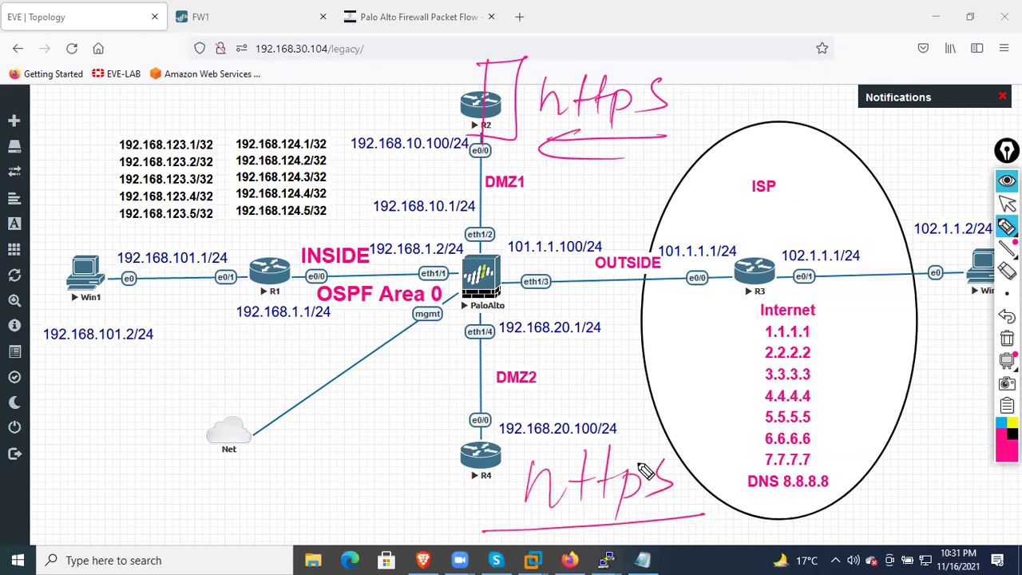
# Draw an Smtp-labelled arrow at R1 and an annotated arrow from Win2 toward the ISP
pyautogui.moveTo(262, 289); pyautogui.dragTo(132, 443)
pyautogui.moveTo(227, 297); pyautogui.dragTo(260, 308)
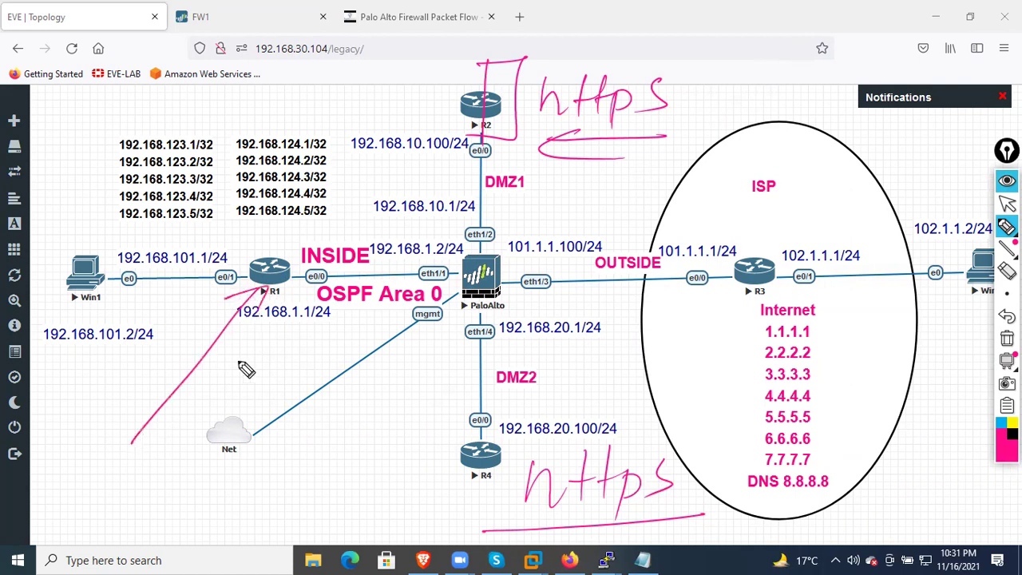
pyautogui.moveTo(128, 470); pyautogui.dragTo(110, 523)
pyautogui.moveTo(140, 489)
pyautogui.mouseDown()
pyautogui.moveTo(164, 435)
pyautogui.moveTo(177, 467)
pyautogui.mouseUp()
pyautogui.moveTo(184, 419); pyautogui.dragTo(192, 449)
pyautogui.moveTo(120, 527); pyautogui.dragTo(196, 471)
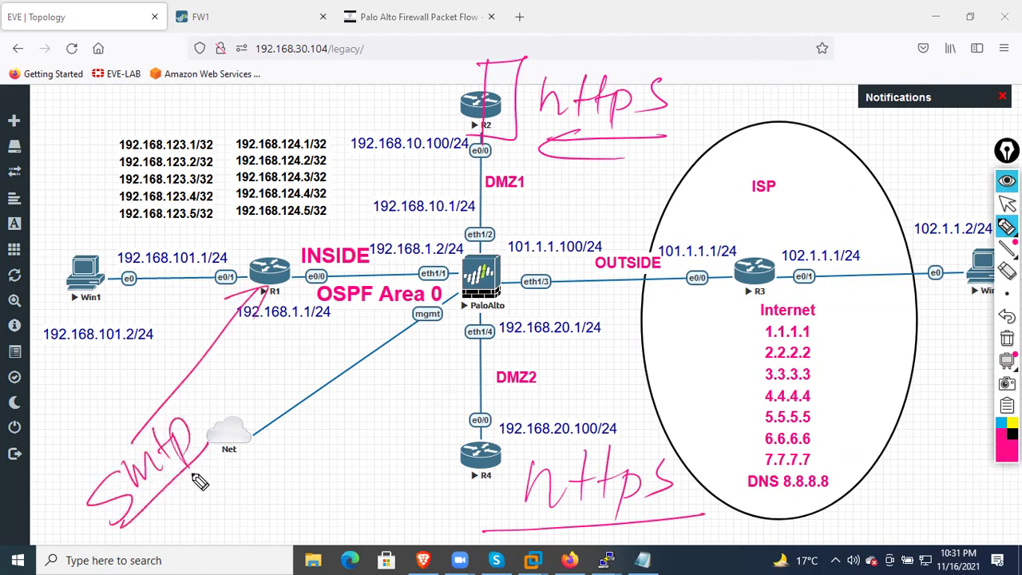
pyautogui.moveTo(968, 289); pyautogui.dragTo(917, 341)
pyautogui.moveTo(911, 321)
pyautogui.mouseDown()
pyautogui.moveTo(928, 389)
pyautogui.moveTo(960, 356)
pyautogui.moveTo(953, 392)
pyautogui.moveTo(973, 401)
pyautogui.mouseUp()
pyautogui.moveTo(885, 354)
pyautogui.mouseDown()
pyautogui.moveTo(971, 365)
pyautogui.moveTo(920, 338)
pyautogui.mouseUp()
pyautogui.moveTo(916, 423); pyautogui.dragTo(903, 443)
pyautogui.moveTo(921, 413)
pyautogui.mouseDown()
pyautogui.moveTo(913, 442)
pyautogui.moveTo(924, 433)
pyautogui.mouseUp()
pyautogui.moveTo(934, 426)
pyautogui.mouseDown()
pyautogui.moveTo(943, 441)
pyautogui.moveTo(972, 437)
pyautogui.moveTo(952, 439)
pyautogui.mouseUp()
# Circle OSPF Area 0, sketch traffic paths, then wipe the annotations and reopen the Notepad notes
pyautogui.moveTo(328, 277); pyautogui.dragTo(386, 271)
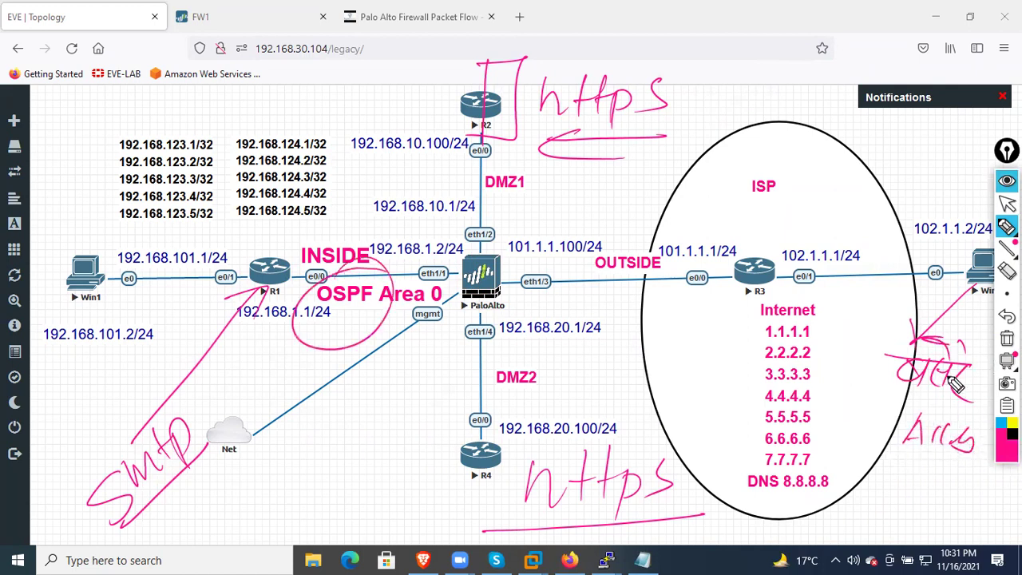
pyautogui.moveTo(984, 276)
pyautogui.mouseDown()
pyautogui.moveTo(735, 187)
pyautogui.moveTo(444, 275)
pyautogui.mouseUp()
pyautogui.moveTo(232, 318)
pyautogui.mouseDown()
pyautogui.moveTo(437, 137)
pyautogui.moveTo(928, 253)
pyautogui.moveTo(882, 256)
pyautogui.mouseUp()
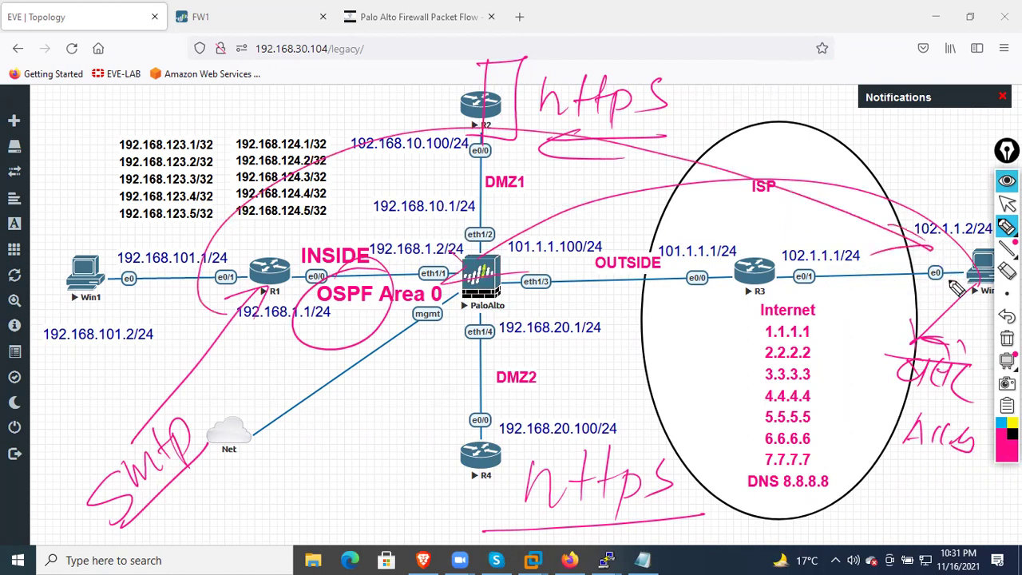
pyautogui.click(1007, 339)
pyautogui.click(1007, 180)
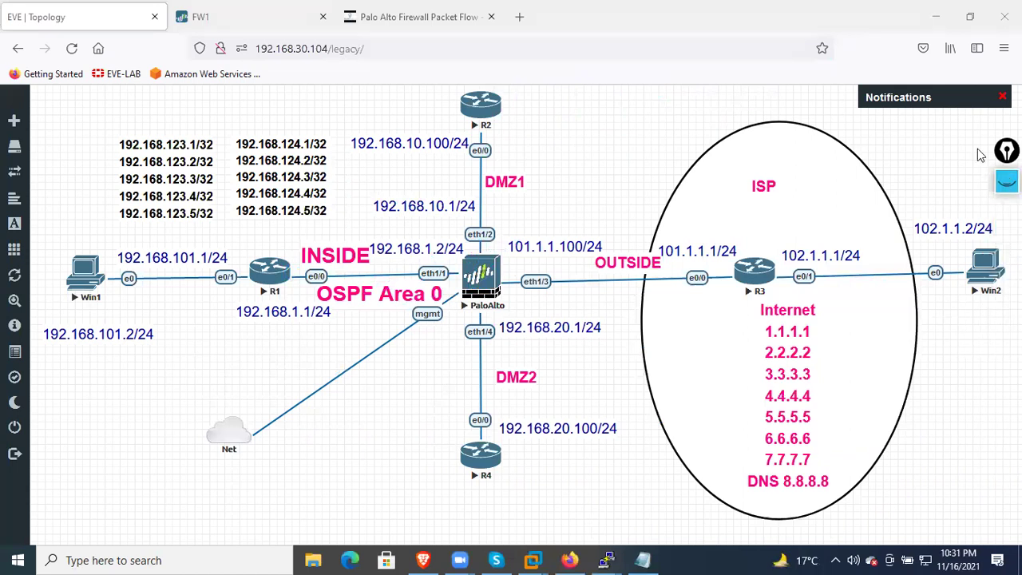
pyautogui.click(642, 559)
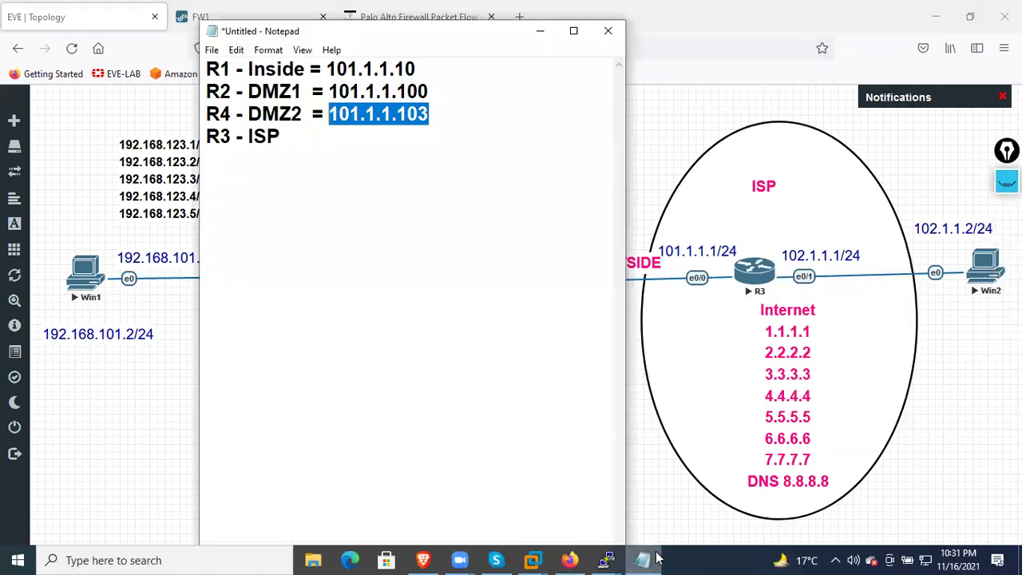
# Add a dashed separator below R3 - ISP, then a 'line vty 0 4' entry with a password line
pyautogui.click(389, 342)
pyautogui.write('--------------------------------------')
pyautogui.press('Return')
pyautogui.press('Return')
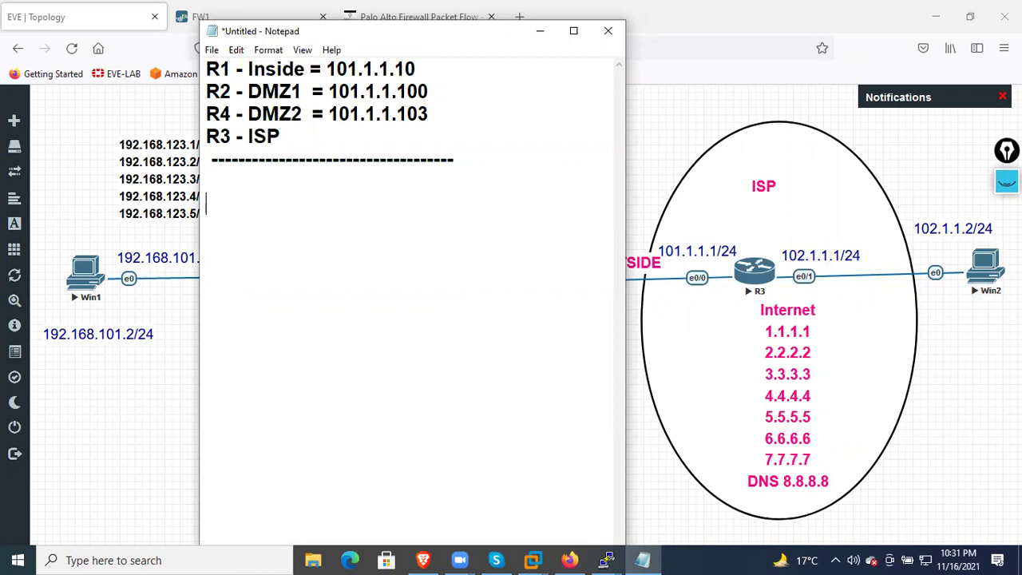
pyautogui.write('line vty 0 4')
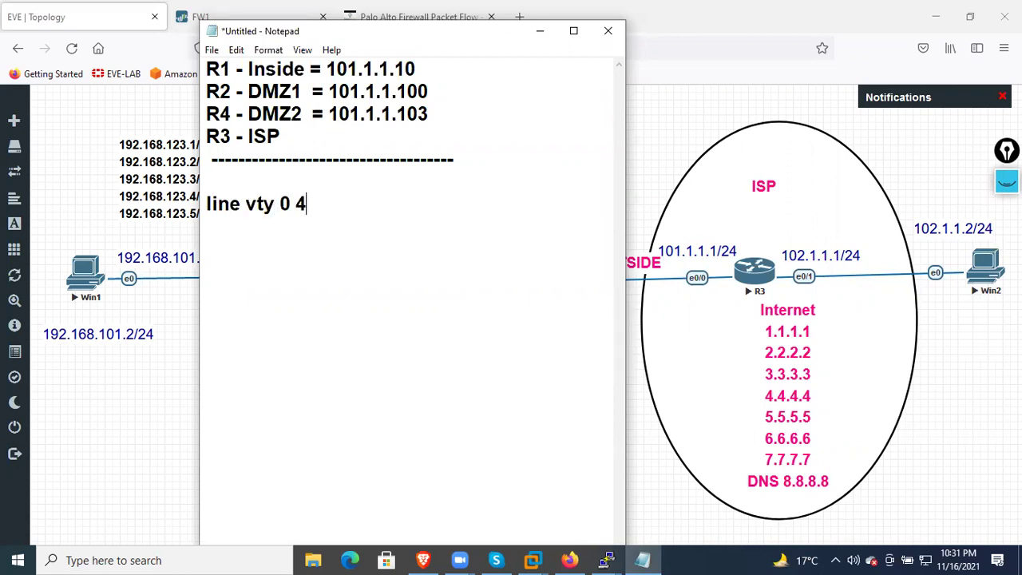
pyautogui.press('Return')
pyautogui.write('password cisco')
pyautogui.press('Return')
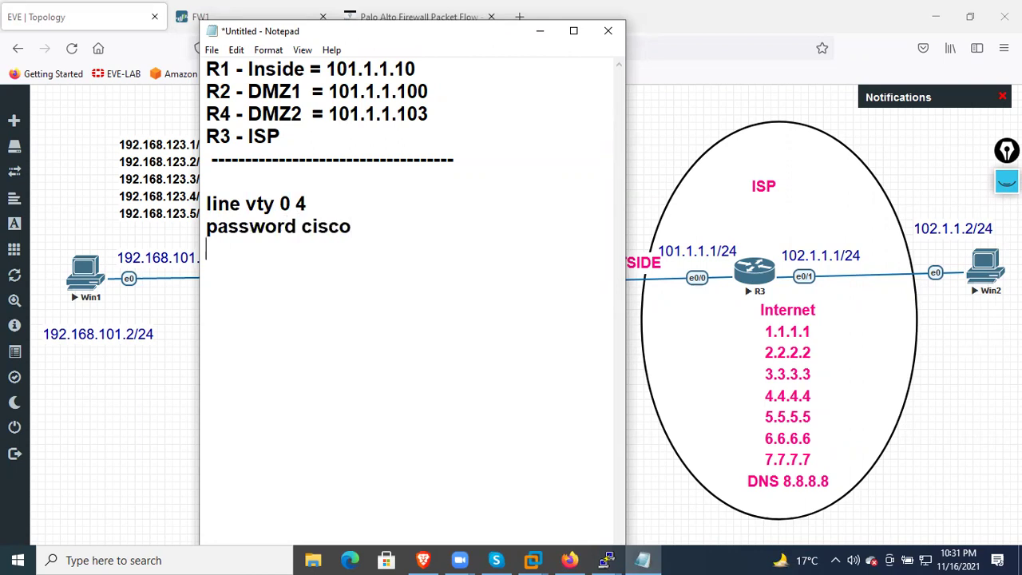
# Replace the vty lines with two local 'username … password …' account lines
pyautogui.press('BackSpace')
pyautogui.press('BackSpace')
pyautogui.press('BackSpace')
pyautogui.press('BackSpace')
pyautogui.press('BackSpace')
pyautogui.press('BackSpace')
pyautogui.press('BackSpace')
pyautogui.press('BackSpace')
pyautogui.press('BackSpace')
pyautogui.press('BackSpace')
pyautogui.press('BackSpace')
pyautogui.press('BackSpace')
pyautogui.press('BackSpace')
pyautogui.press('BackSpace')
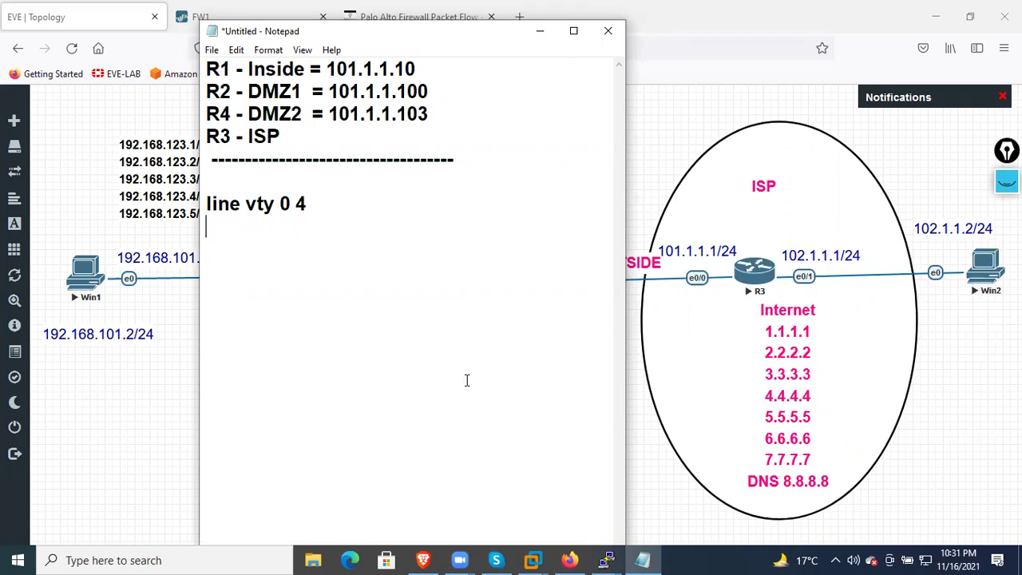
pyautogui.press('BackSpace')
pyautogui.press('BackSpace')
pyautogui.press('BackSpace')
pyautogui.press('BackSpace')
pyautogui.press('BackSpace')
pyautogui.press('BackSpace')
pyautogui.press('BackSpace')
pyautogui.press('BackSpace')
pyautogui.press('BackSpace')
pyautogui.press('BackSpace')
pyautogui.press('BackSpace')
pyautogui.press('BackSpace')
pyautogui.press('BackSpace')
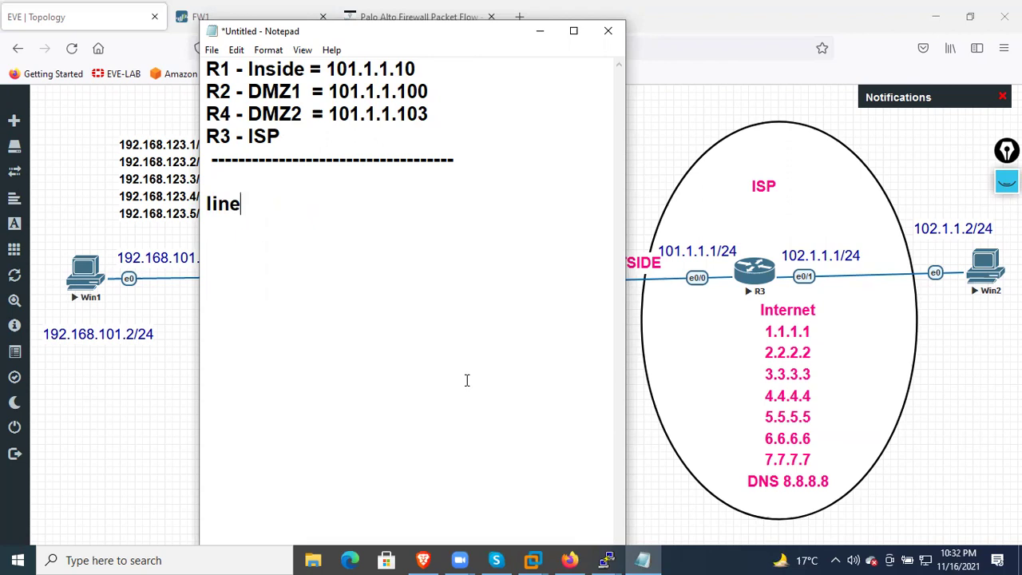
pyautogui.write('username amit pas')
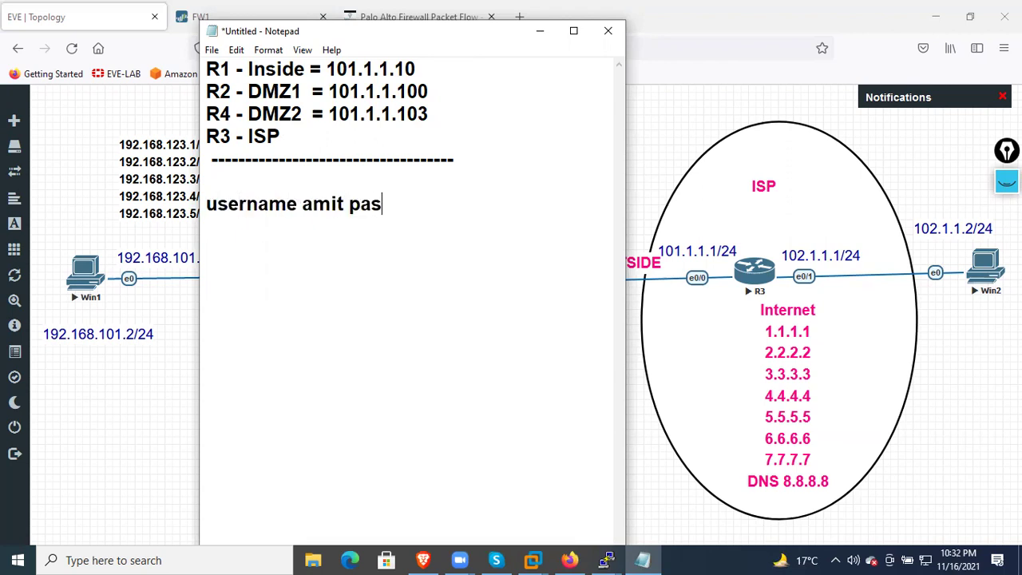
pyautogui.write('sword amit')
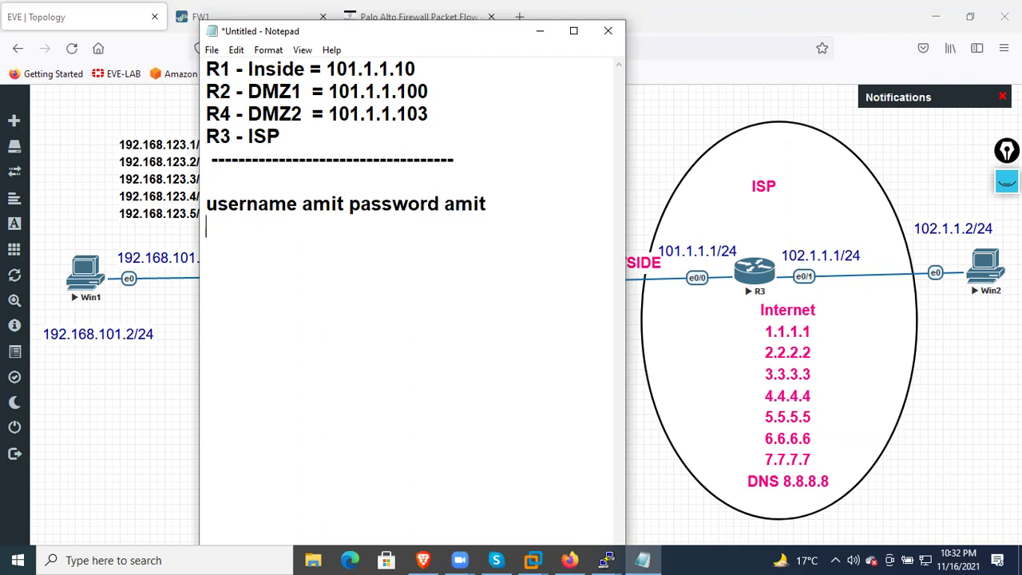
pyautogui.press('Return')
pyautogui.write('username sumit passw')
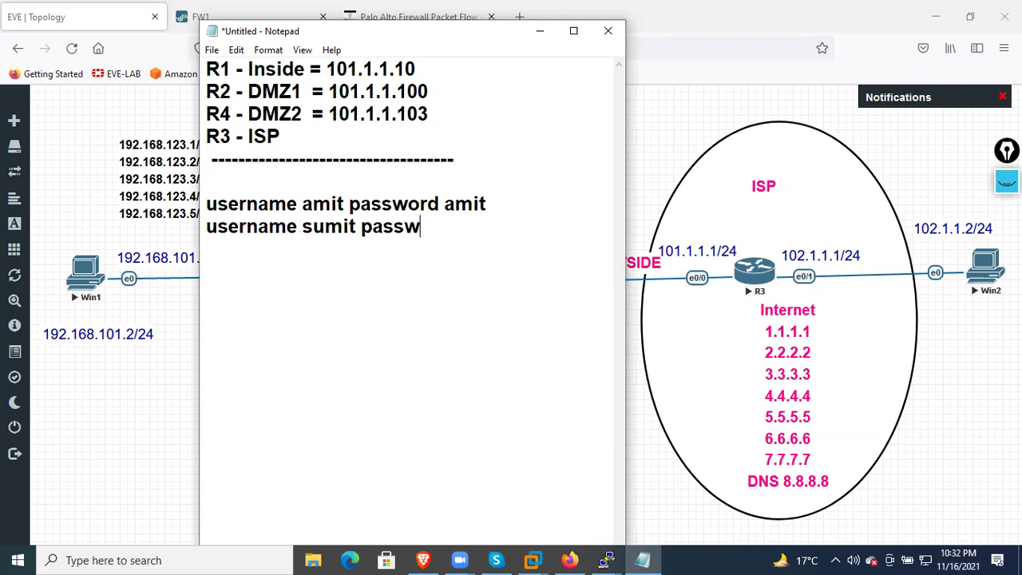
pyautogui.write('ord sumit')
# Add a '!' separator followed by the 'ip http server' and 'ip http secure-server' commands
pyautogui.press('Return')
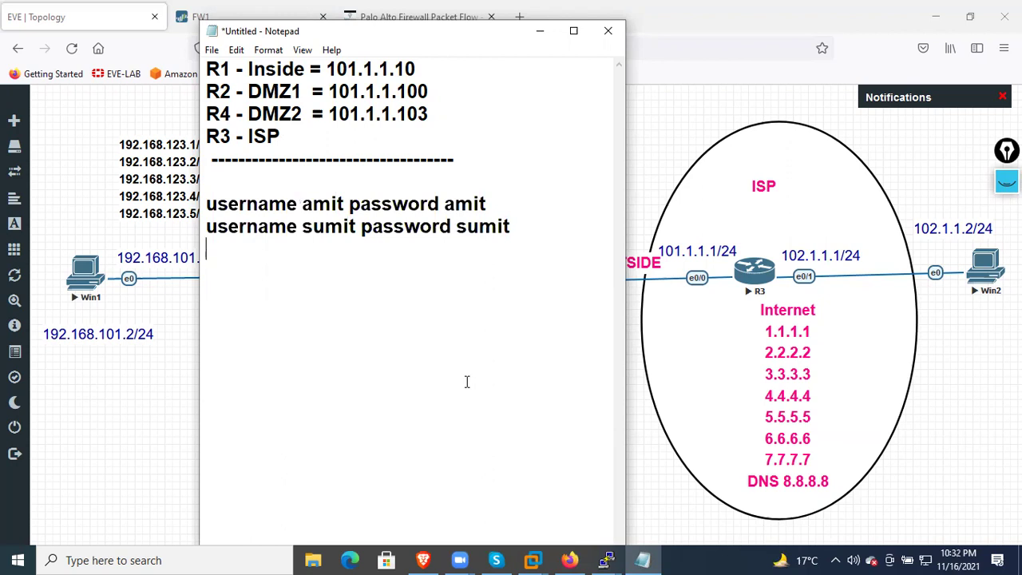
pyautogui.write('!')
pyautogui.press('Return')
pyautogui.write('ip http server ')
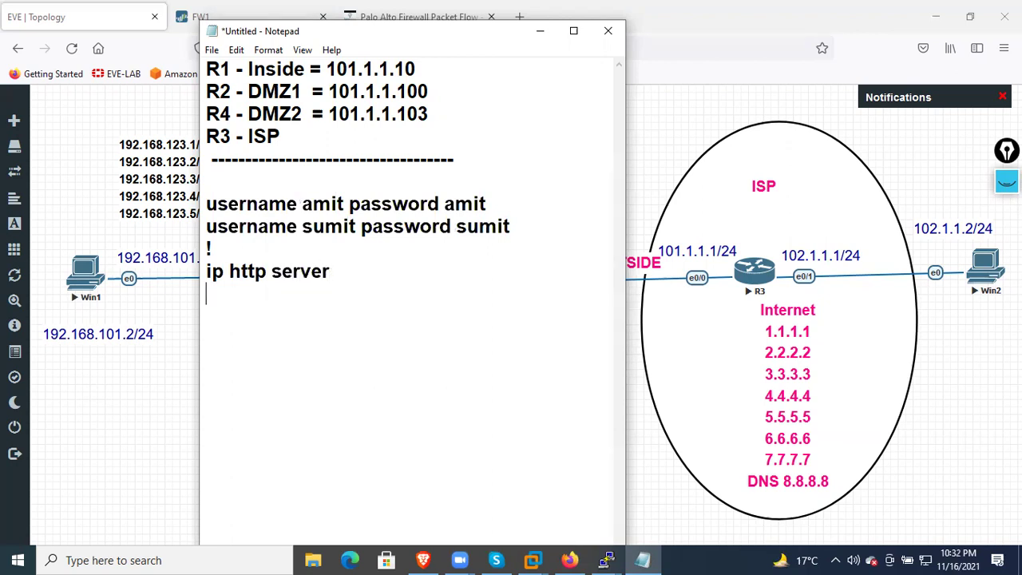
pyautogui.write('ip http secu')
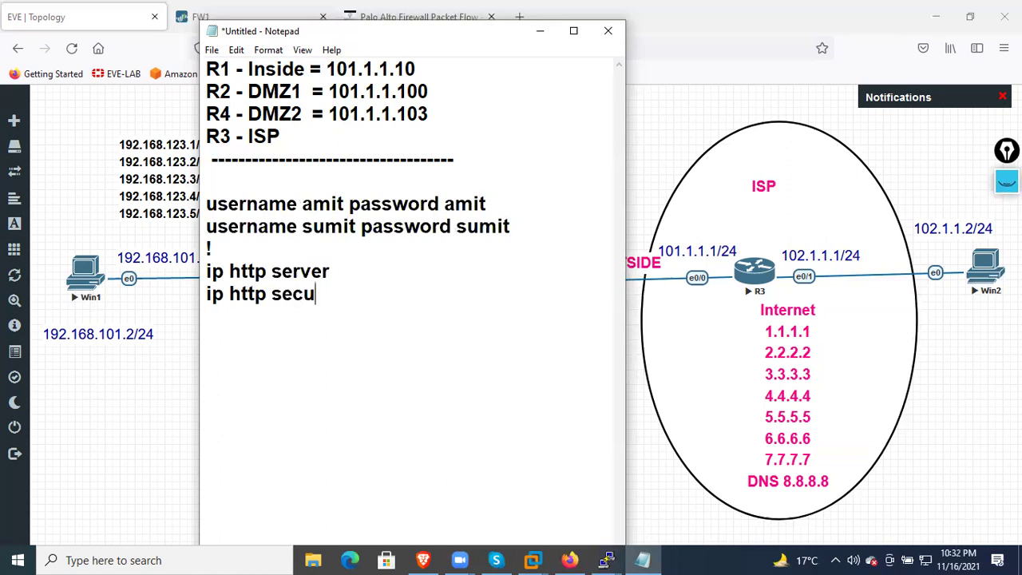
pyautogui.write('re-server')
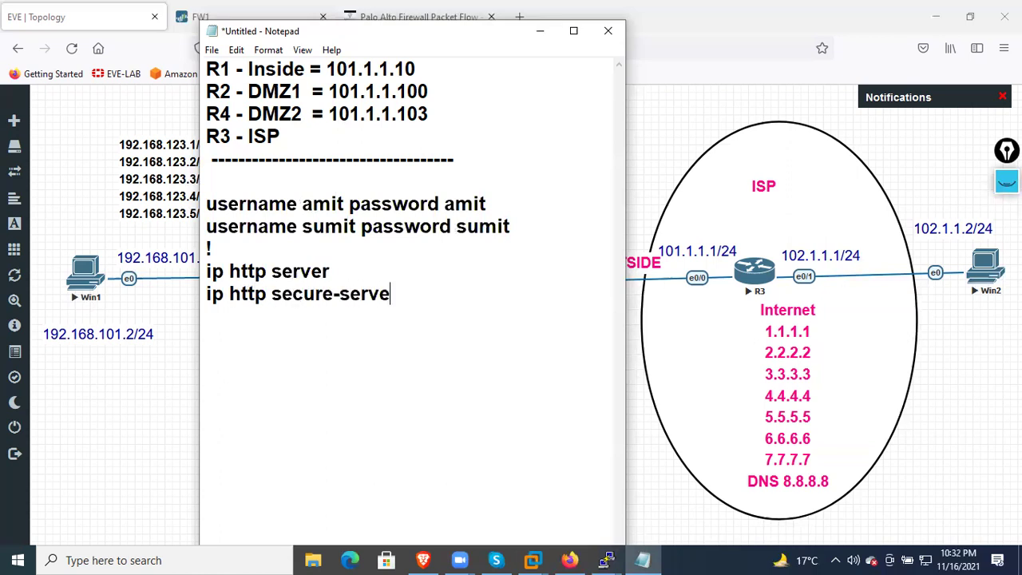
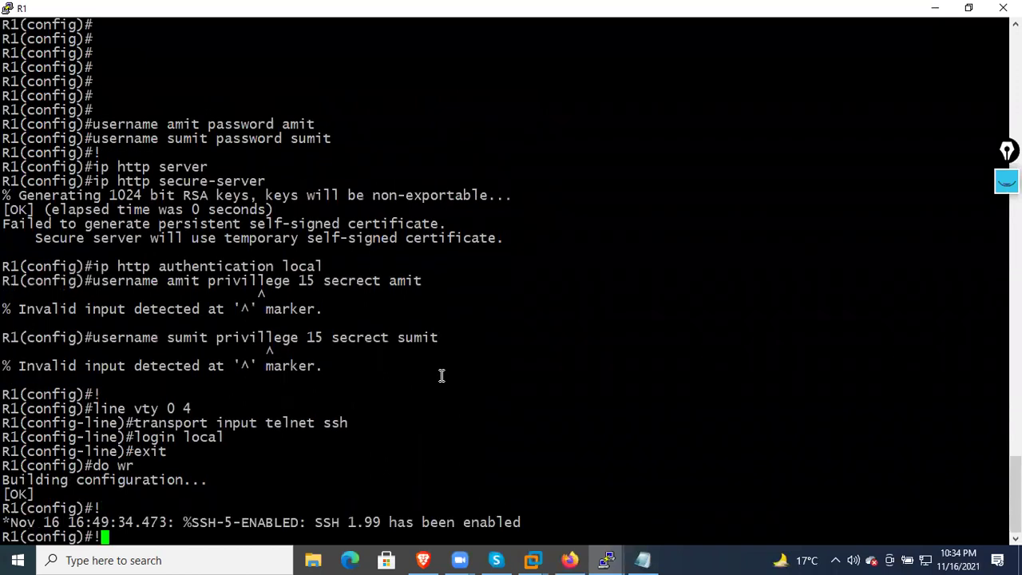
# On R1's console, start a username command with the privilege keyword using tab completion
pyautogui.press('BackSpace')
pyautogui.press('Return')
pyautogui.press('Return')
pyautogui.press('Return')
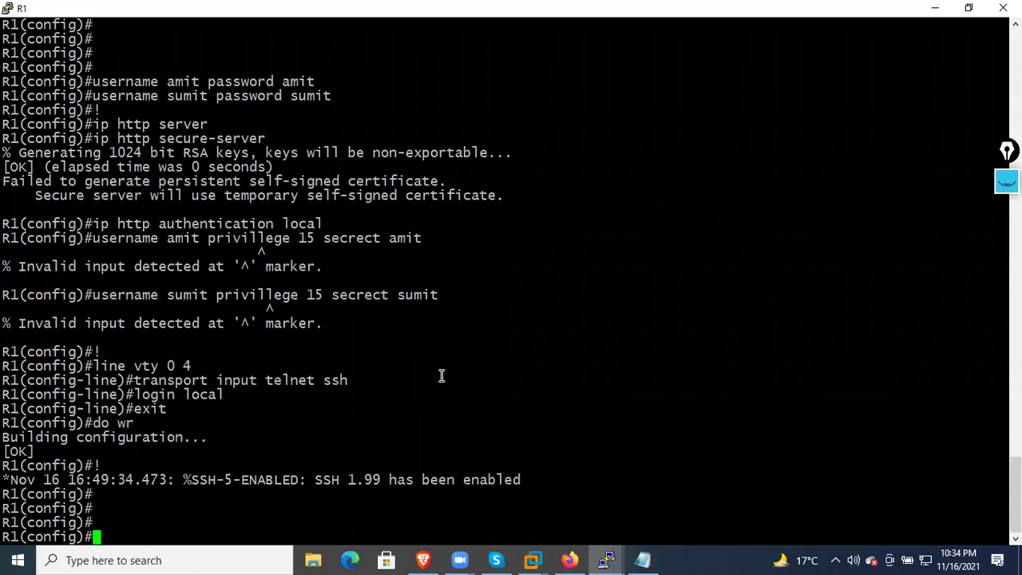
pyautogui.write('us')
pyautogui.press('Tab')
pyautogui.write('er')
pyautogui.write('n')
pyautogui.press('Tab')
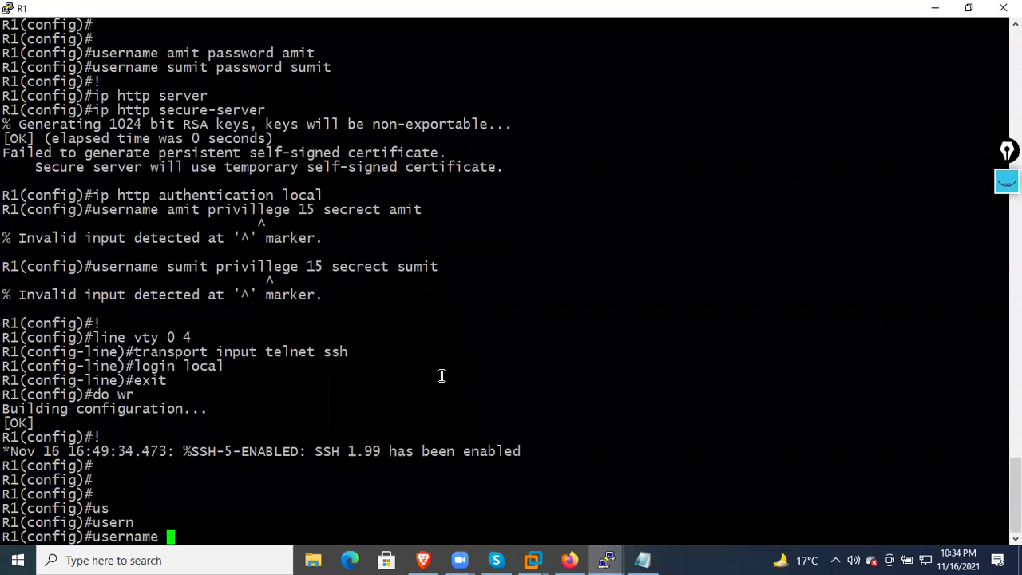
pyautogui.write('amit pri')
pyautogui.press('Tab')
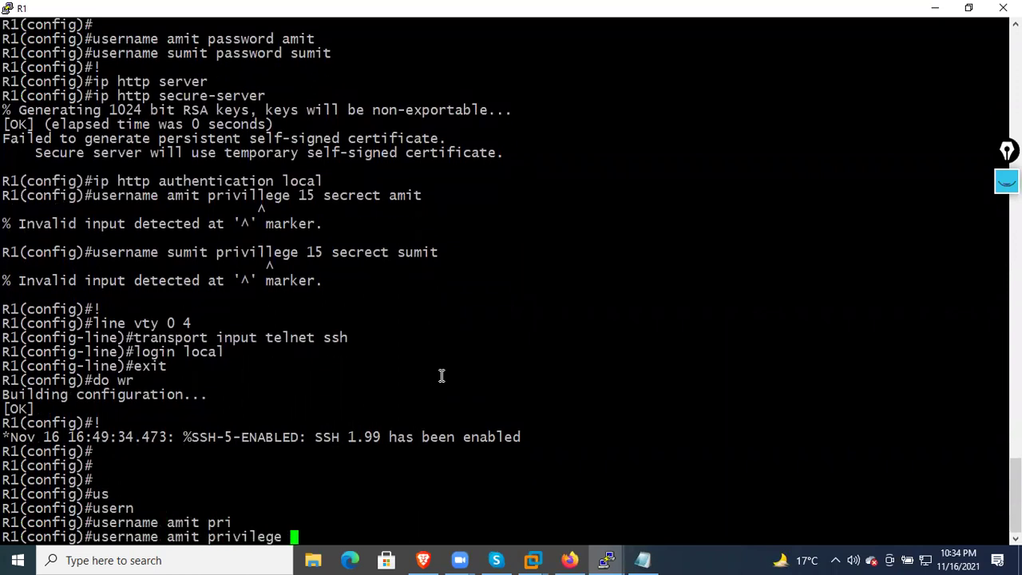
# Correct 'privillege' to 'privilege' on both username lines in the Notepad notes
pyautogui.click(643, 560)
pyautogui.click(531, 440)
pyautogui.click(404, 340)
pyautogui.press('BackSpace')
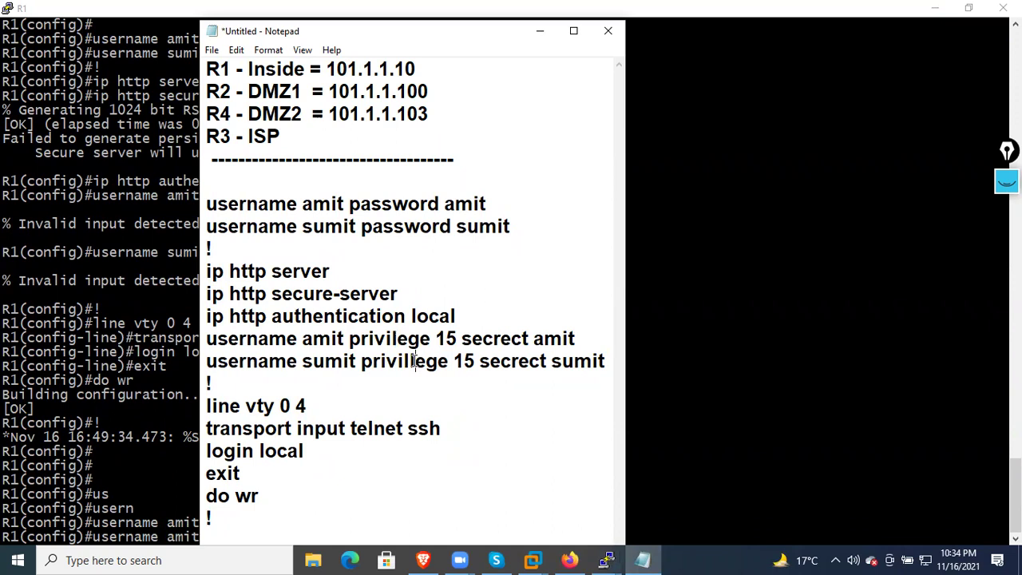
pyautogui.click(416, 361)
pyautogui.press('BackSpace')
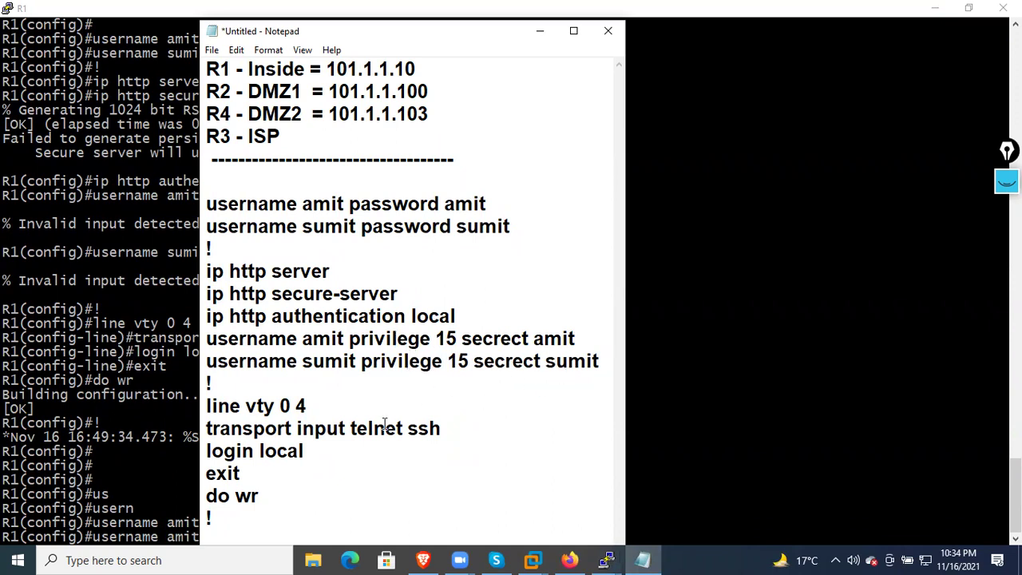
# Copy the corrected configuration block and paste it into R1 to run it
pyautogui.moveTo(244, 523); pyautogui.dragTo(207, 204)
pyautogui.rightClick(254, 218)
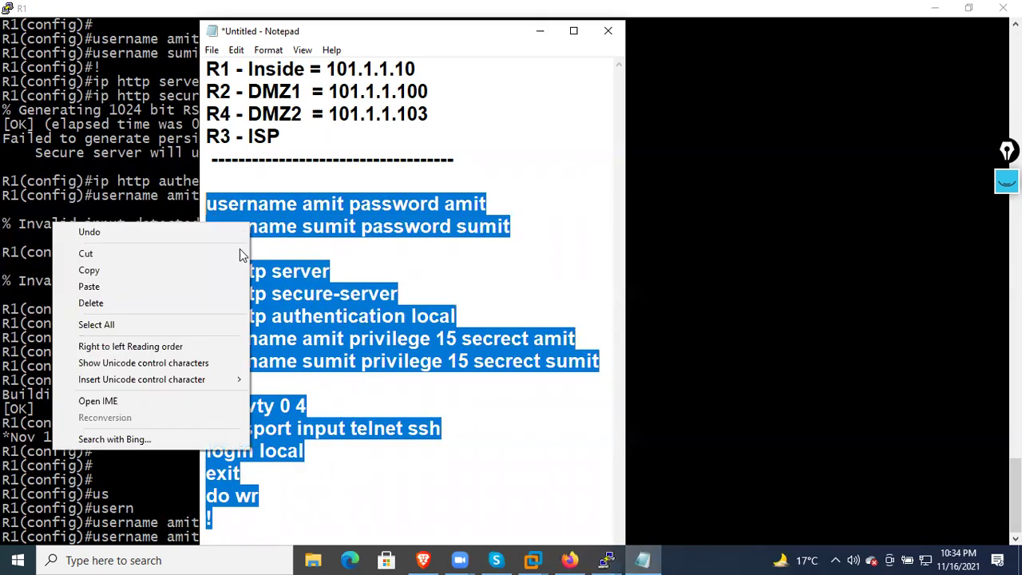
pyautogui.click(221, 267)
pyautogui.click(136, 389)
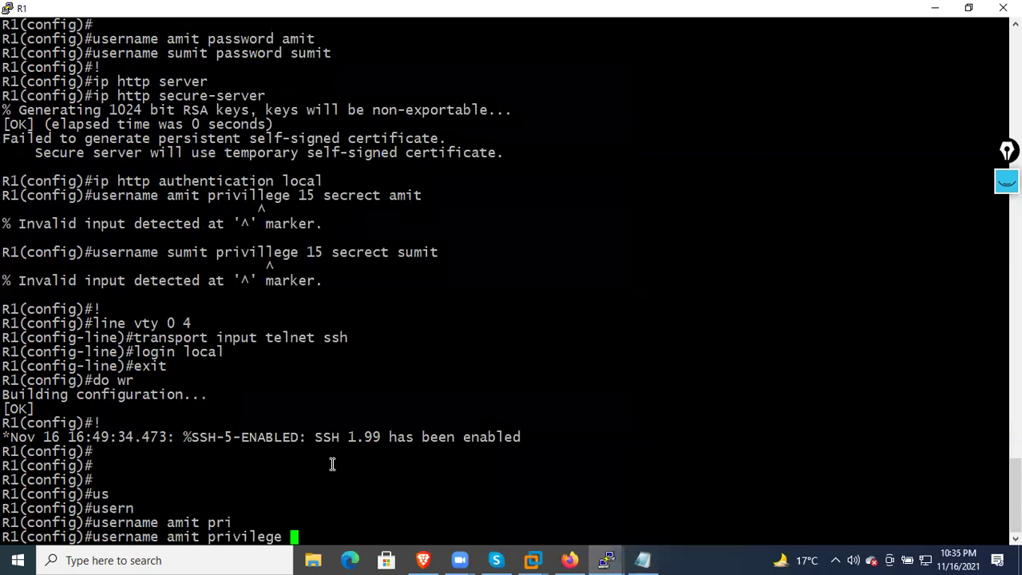
pyautogui.press('Return')
pyautogui.press('Return')
pyautogui.press('Return')
pyautogui.press('Return')
pyautogui.press('Return')
pyautogui.press('Return')
pyautogui.press('Return')
pyautogui.press('Return')
pyautogui.press('Return')
pyautogui.press('Return')
pyautogui.press('Return')
pyautogui.press('Return')
pyautogui.press('Return')
pyautogui.press('Return')
pyautogui.press('Return')
pyautogui.press('Return')
pyautogui.press('Return')
pyautogui.press('Return')
pyautogui.press('Return')
pyautogui.press('Return')
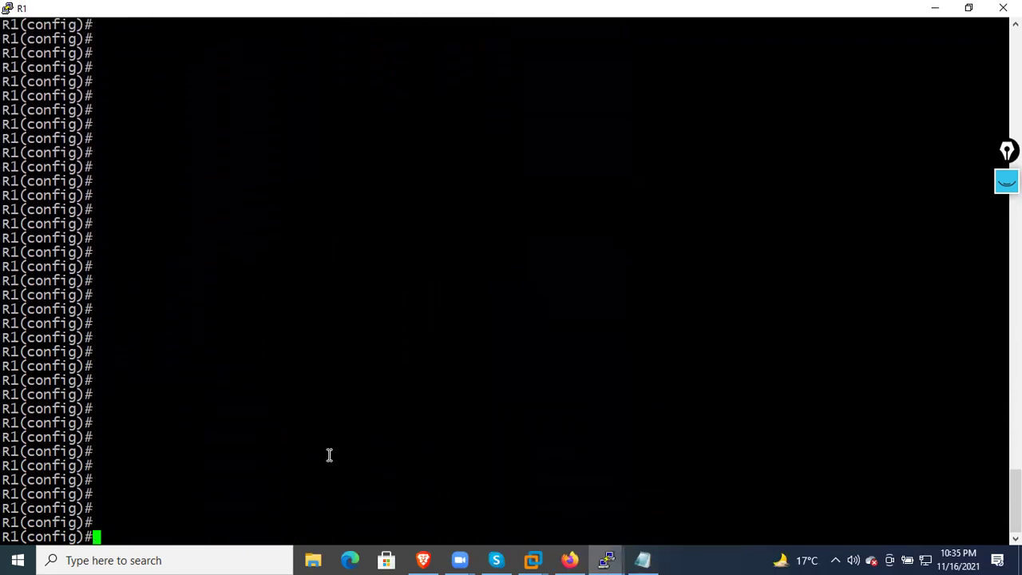
pyautogui.rightClick(329, 447)
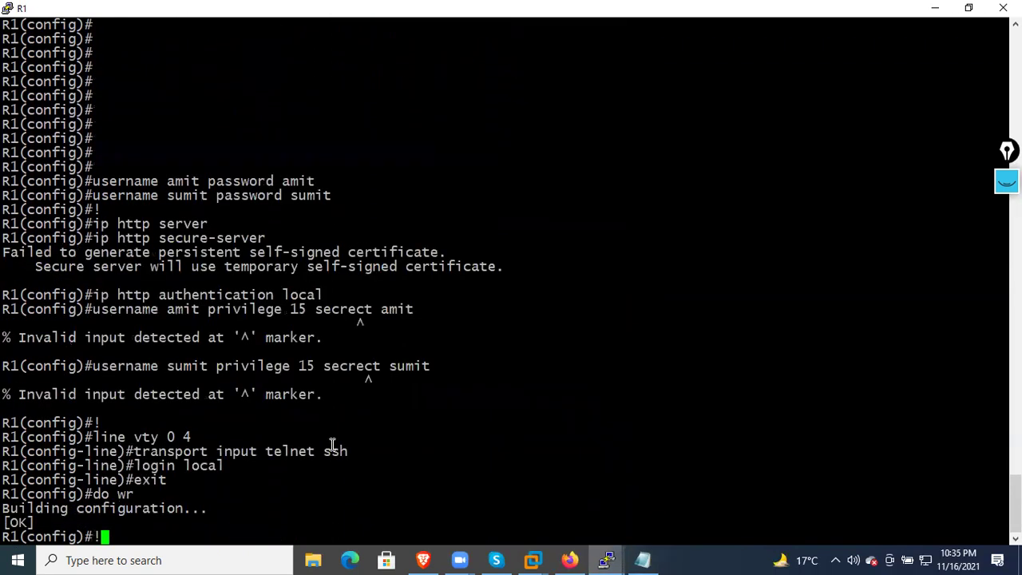
pyautogui.click(651, 558)
# Correct 'secrect' to 'secret' on both username lines in the notes
pyautogui.click(551, 429)
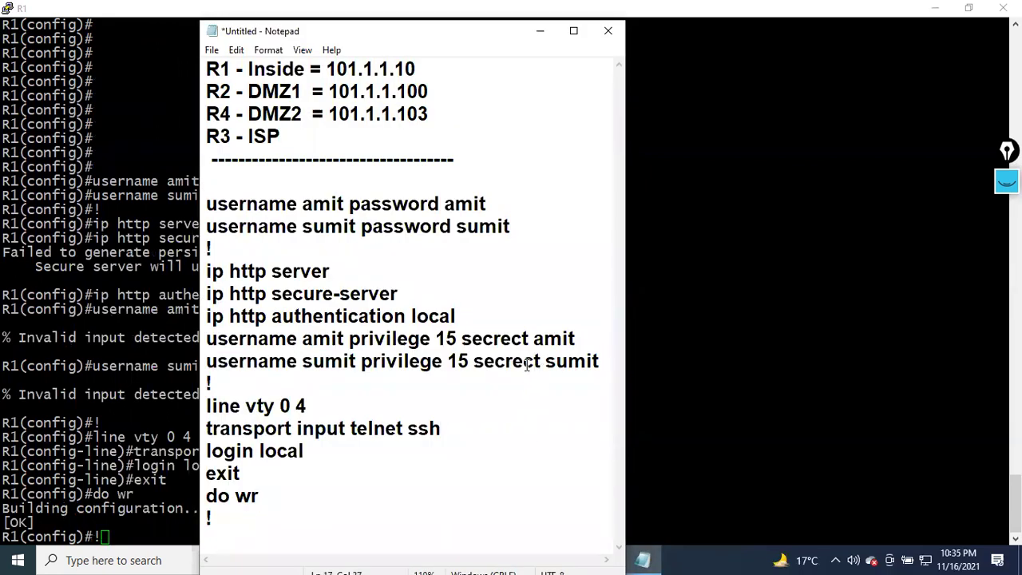
pyautogui.click(535, 361)
pyautogui.press('BackSpace')
pyautogui.click(519, 339)
pyautogui.press('BackSpace')
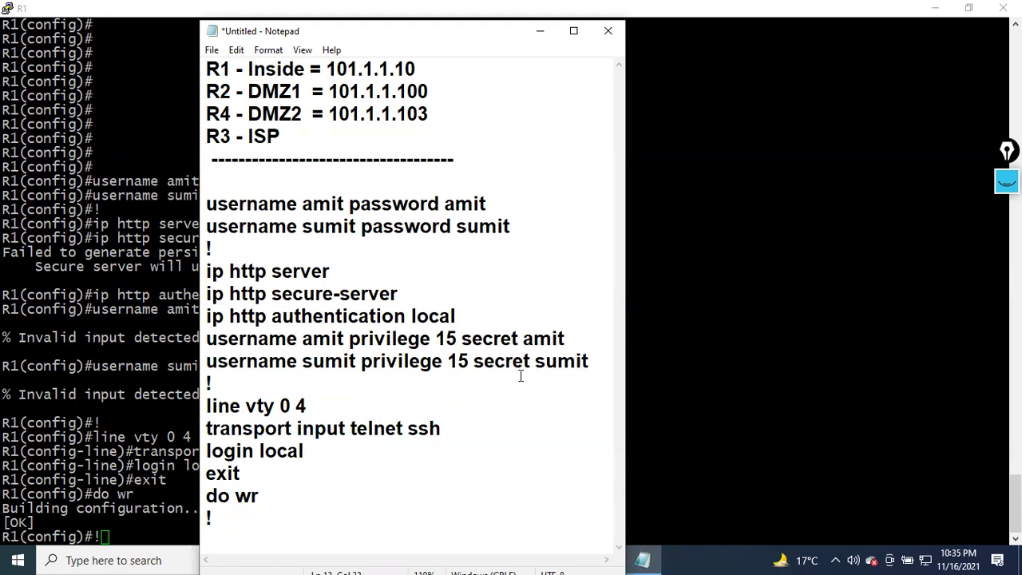
# Copy the corrected block and paste it into R1's console to rerun it
pyautogui.moveTo(297, 517); pyautogui.dragTo(182, 206)
pyautogui.rightClick(306, 223)
pyautogui.click(258, 264)
pyautogui.hotkey('alt', 'Tab')
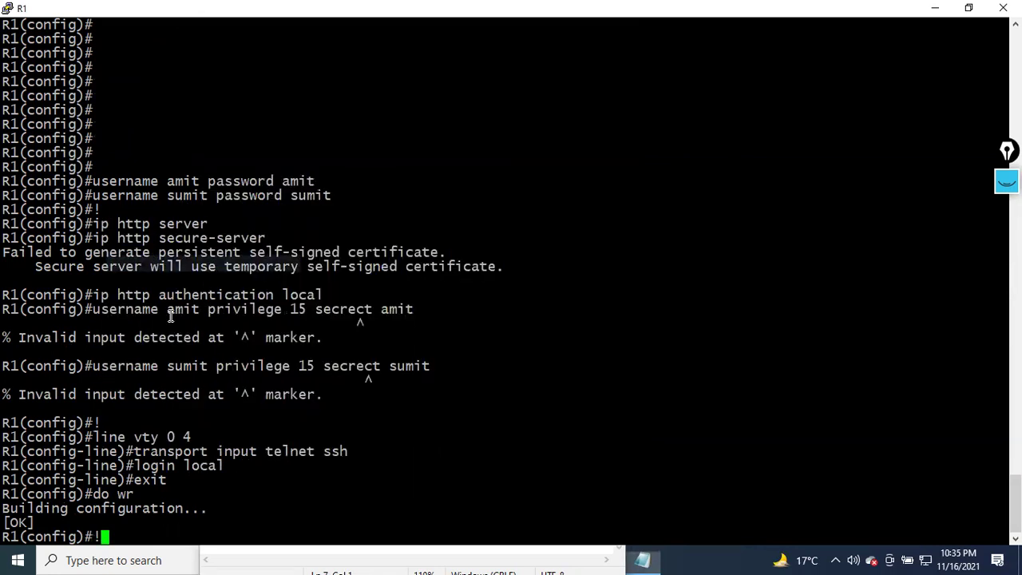
pyautogui.press('Return')
pyautogui.press('Return')
pyautogui.press('Return')
pyautogui.press('Return')
pyautogui.press('Return')
pyautogui.press('Return')
pyautogui.press('Return')
pyautogui.press('Return')
pyautogui.press('Return')
pyautogui.press('Return')
pyautogui.press('Return')
pyautogui.press('Return')
pyautogui.press('Return')
pyautogui.press('Return')
pyautogui.press('Return')
pyautogui.press('Return')
pyautogui.press('Return')
pyautogui.press('Return')
pyautogui.press('Return')
pyautogui.press('Return')
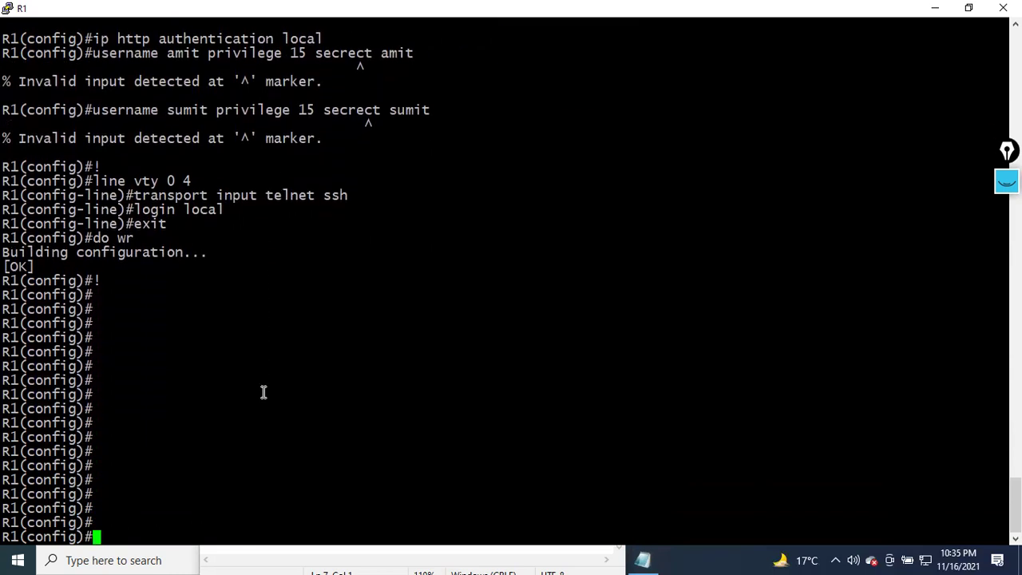
pyautogui.rightClick(296, 320)
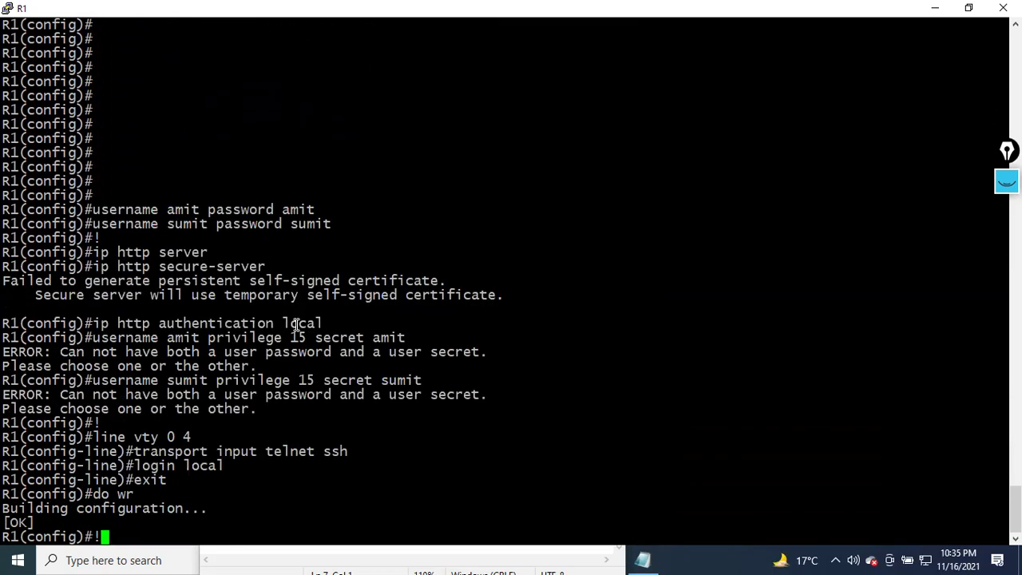
pyautogui.press('Return')
pyautogui.press('Return')
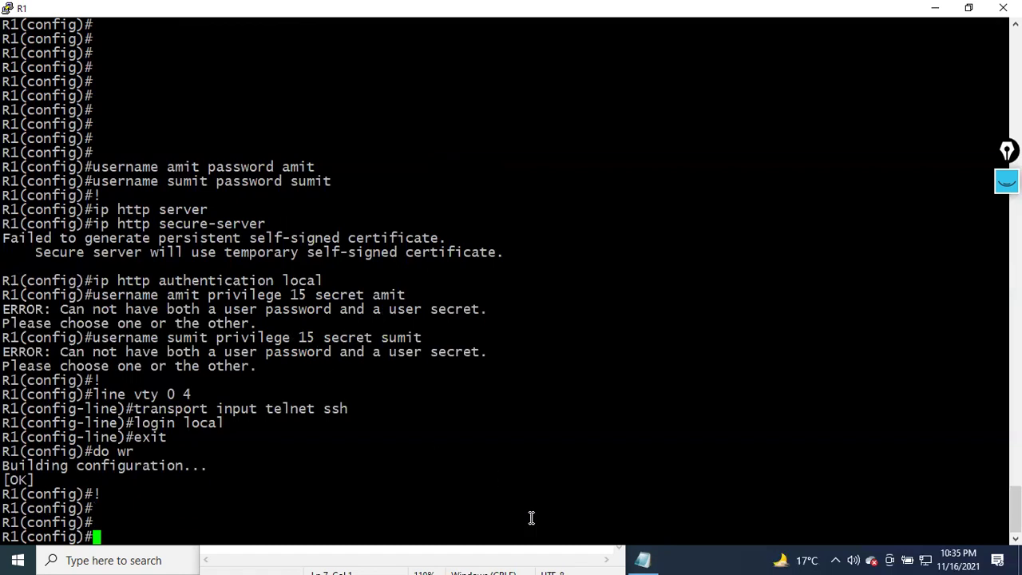
# Append digits to both privilege-15 users' secret values in the notes
pyautogui.click(526, 557)
pyautogui.click(534, 447)
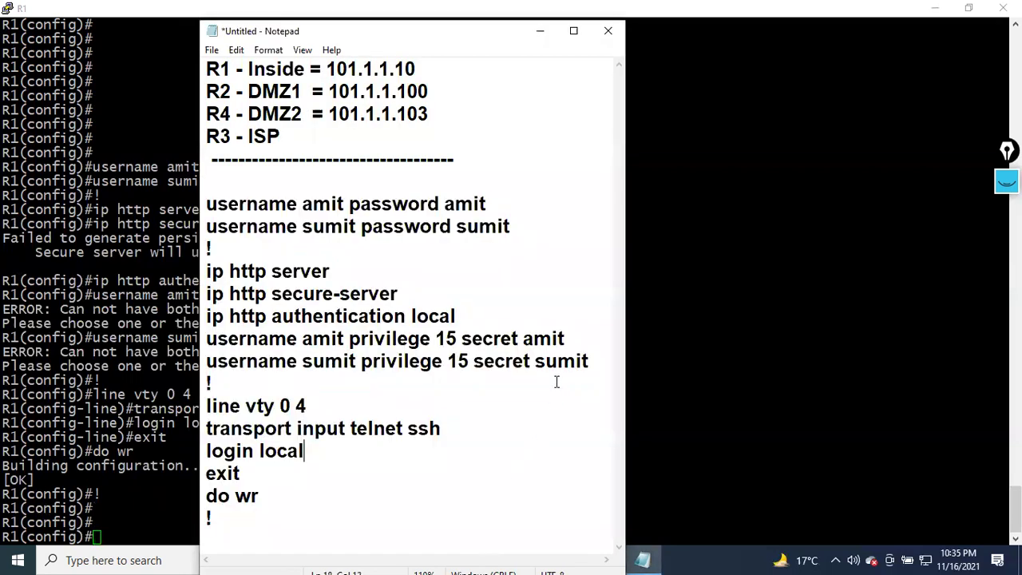
pyautogui.click(572, 344)
pyautogui.write('123')
pyautogui.click(591, 361)
pyautogui.write('123')
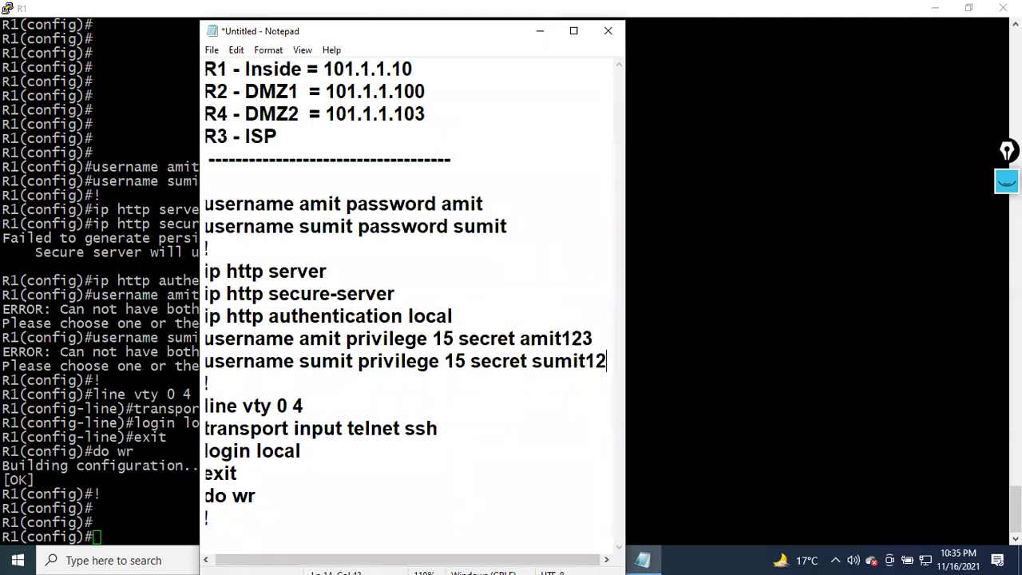
# Copy the updated block and paste it into R1's console to apply it
pyautogui.moveTo(329, 496); pyautogui.dragTo(206, 204)
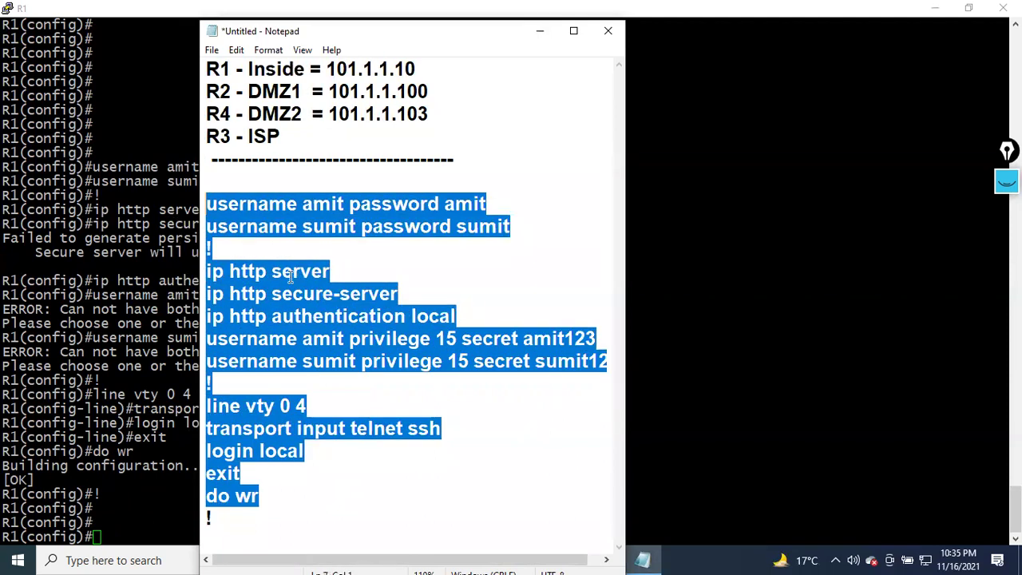
pyautogui.rightClick(263, 324)
pyautogui.click(134, 144)
pyautogui.click(138, 403)
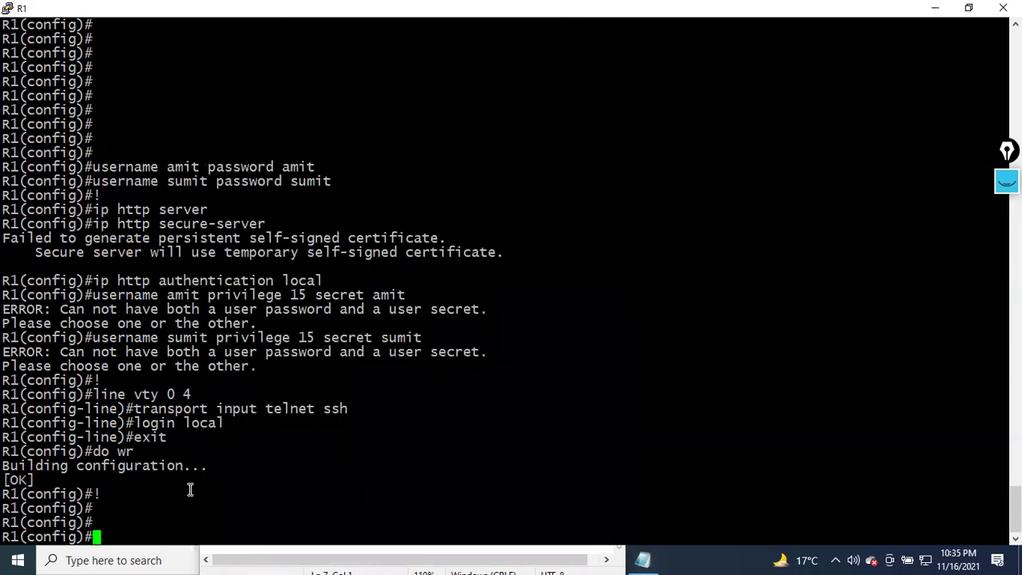
pyautogui.press('Return')
pyautogui.press('Return')
pyautogui.press('Return')
pyautogui.press('Return')
pyautogui.press('Return')
pyautogui.press('Return')
pyautogui.press('Return')
pyautogui.press('Return')
pyautogui.press('Return')
pyautogui.press('Return')
pyautogui.press('Return')
pyautogui.press('Return')
pyautogui.press('Return')
pyautogui.press('Return')
pyautogui.press('Return')
pyautogui.press('Return')
pyautogui.press('Return')
pyautogui.press('Return')
pyautogui.press('Return')
pyautogui.press('Return')
pyautogui.press('Return')
pyautogui.press('Return')
pyautogui.press('Return')
pyautogui.press('Return')
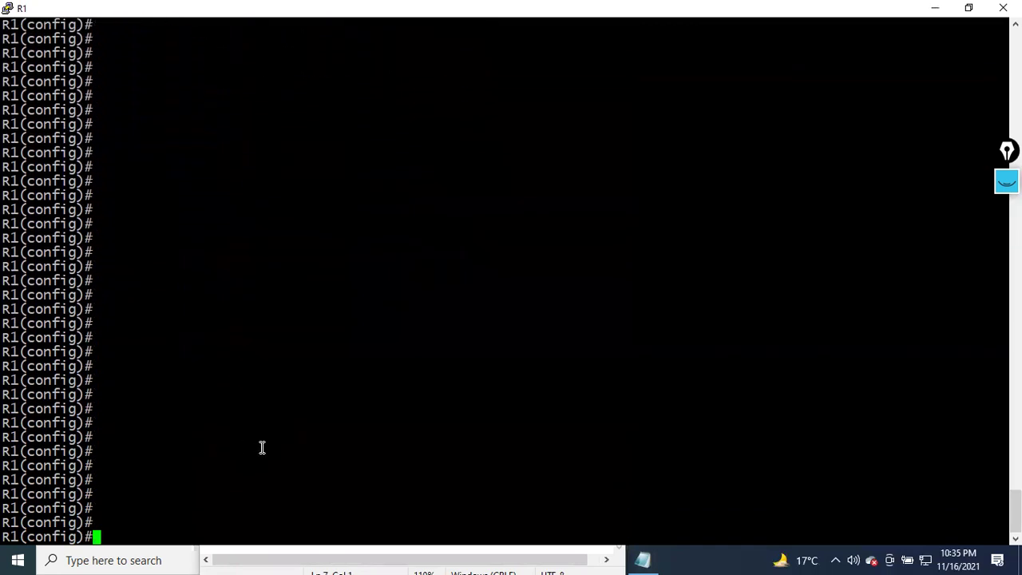
pyautogui.rightClick(288, 324)
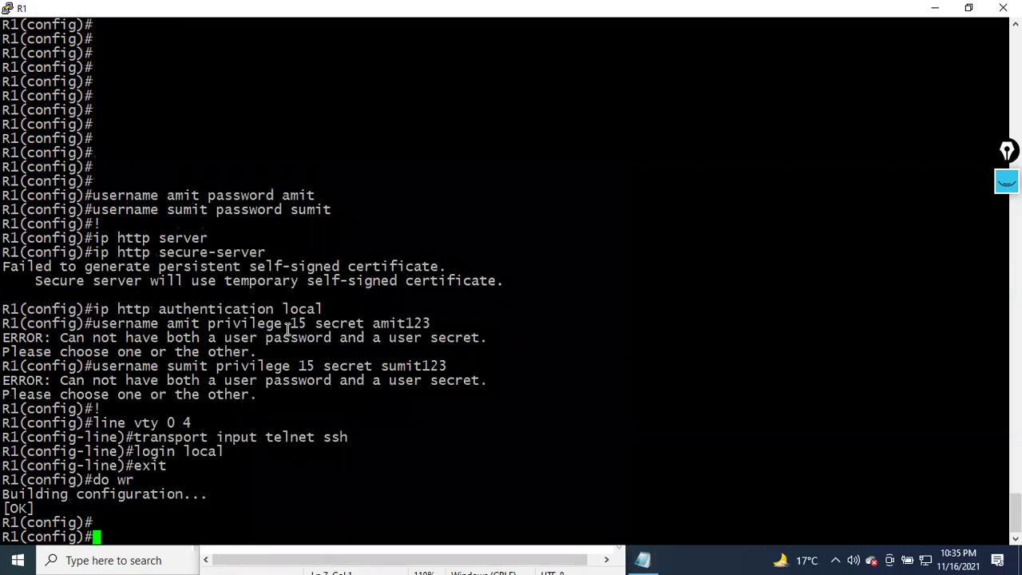
pyautogui.press('Return')
pyautogui.press('Return')
pyautogui.press('Return')
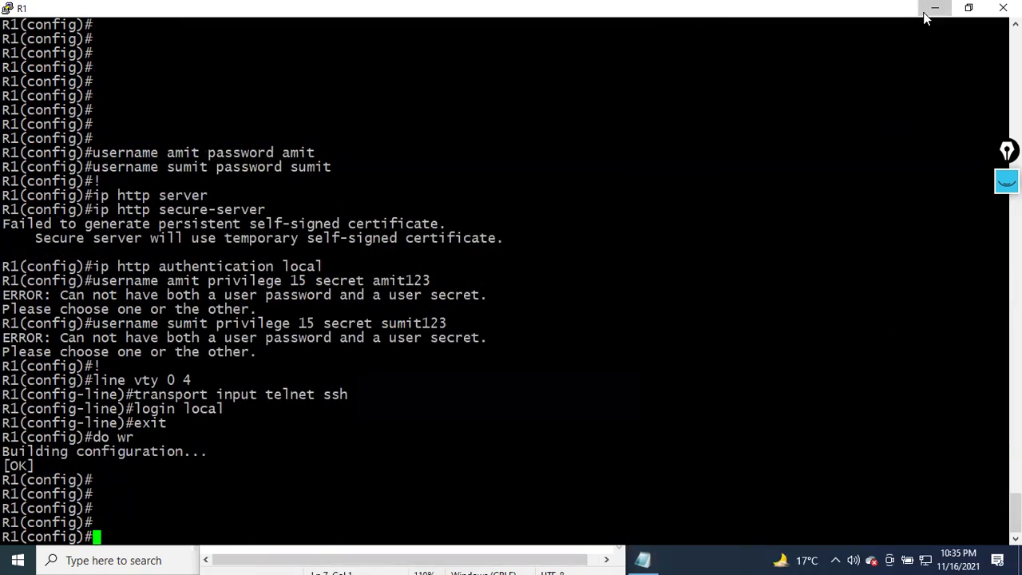
# Minimize R1 and rearrange the topology and notes windows, moving the notes lower
pyautogui.click(926, 12)
pyautogui.click(661, 500)
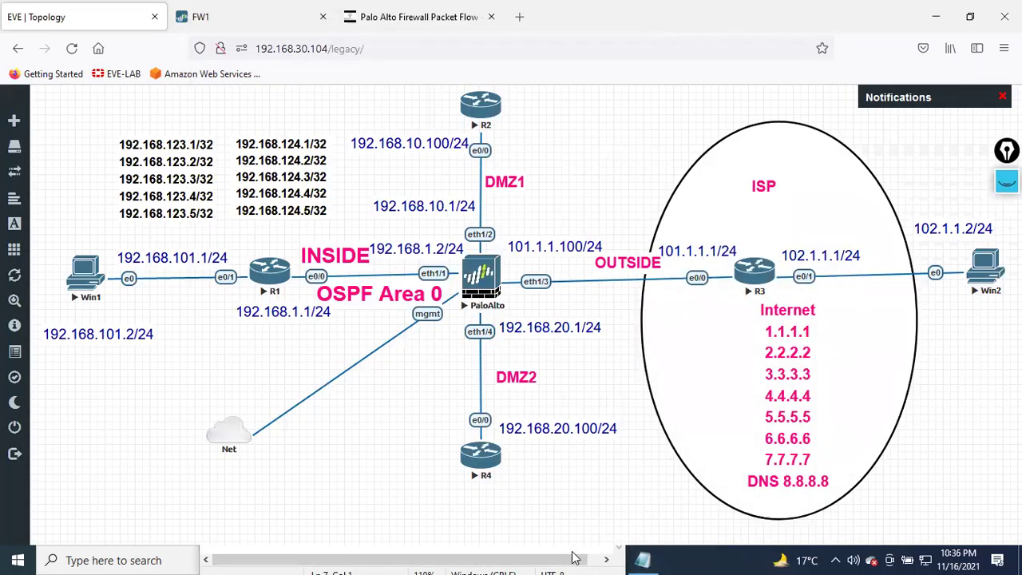
pyautogui.click(361, 559)
pyautogui.click(128, 401)
pyautogui.click(600, 559)
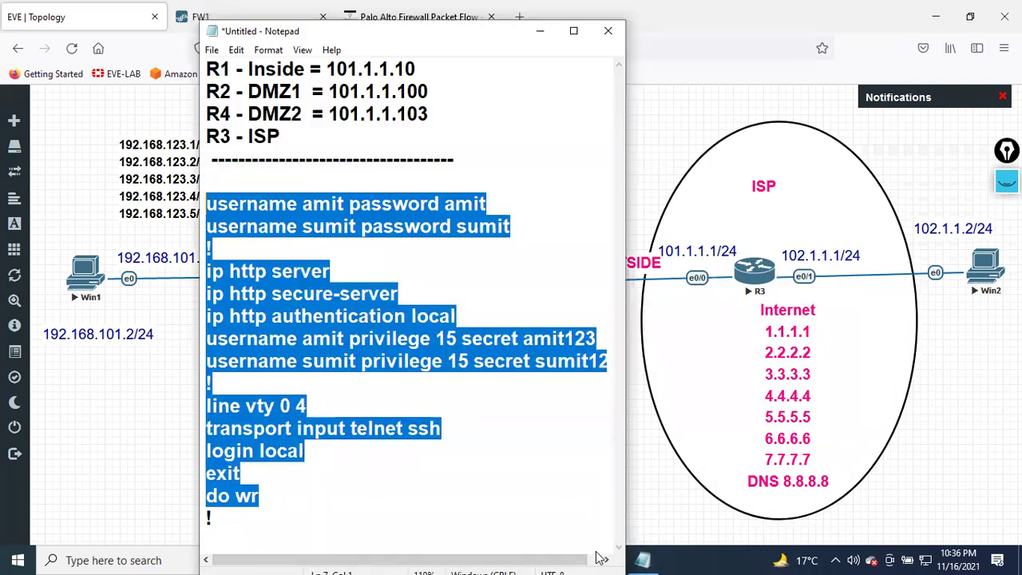
pyautogui.moveTo(323, 42); pyautogui.dragTo(349, 74)
# Enter configuration mode on R2 and paste the HTTP, user and VTY config block
pyautogui.moveTo(607, 559)
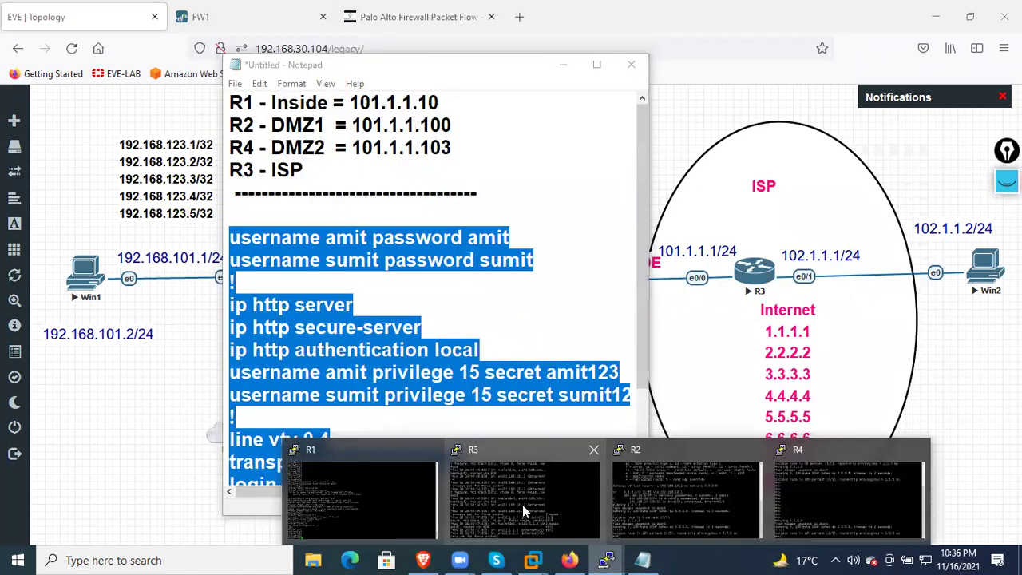
pyautogui.click(650, 511)
pyautogui.write('conf t')
pyautogui.press('Return')
pyautogui.press('Return')
pyautogui.press('Return')
pyautogui.press('Return')
pyautogui.press('Return')
pyautogui.press('Return')
pyautogui.press('Return')
pyautogui.press('Return')
pyautogui.press('Return')
pyautogui.press('Return')
pyautogui.press('Return')
pyautogui.press('Return')
pyautogui.press('Return')
pyautogui.press('Return')
pyautogui.press('Return')
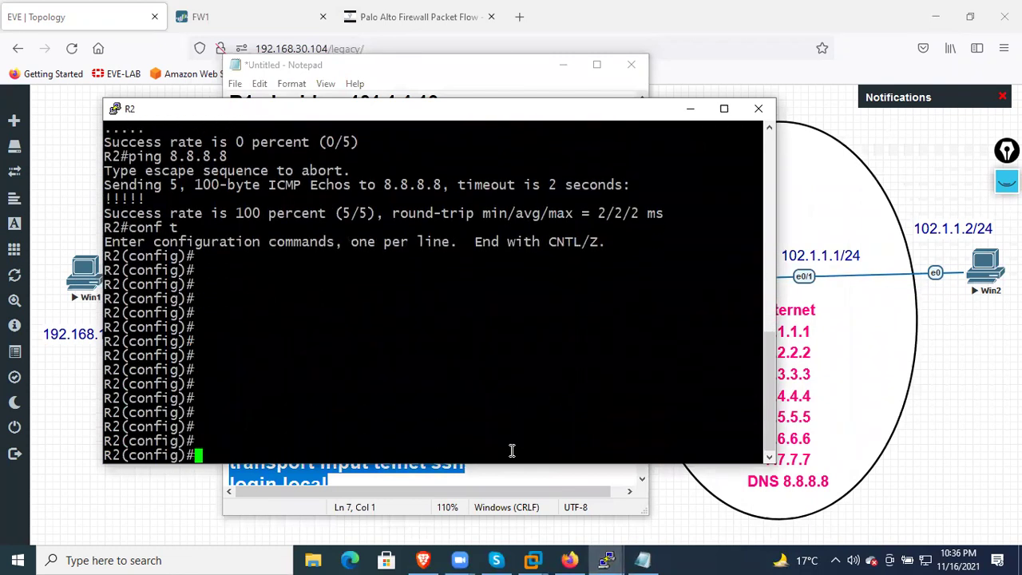
pyautogui.press('Return')
pyautogui.press('Return')
pyautogui.press('Return')
pyautogui.press('Return')
pyautogui.press('Return')
pyautogui.press('Return')
pyautogui.press('Return')
pyautogui.press('Return')
pyautogui.rightClick(554, 380)
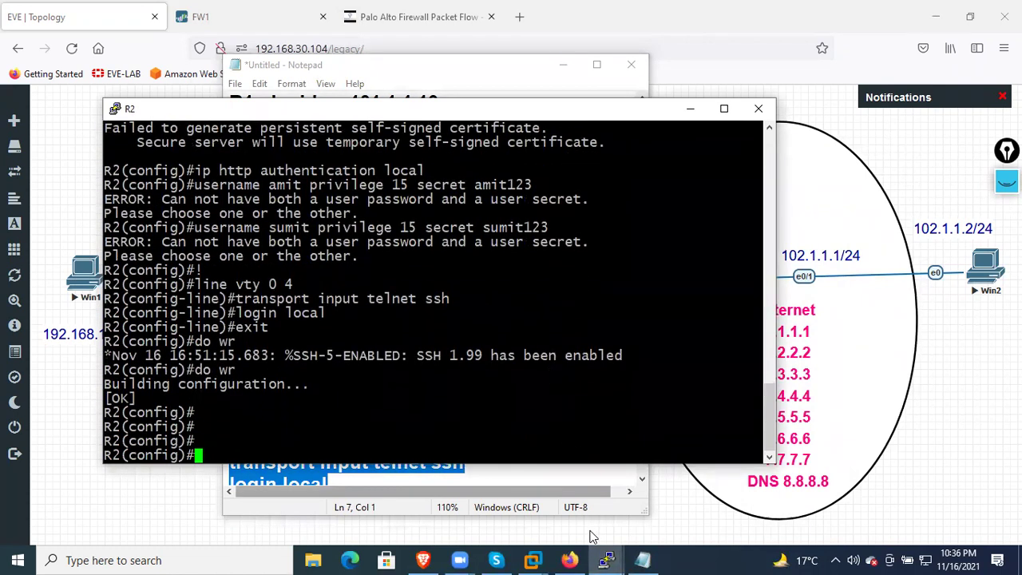
# On R4, enter privileged and configuration mode and paste the same config block
pyautogui.click(607, 559)
pyautogui.click(519, 511)
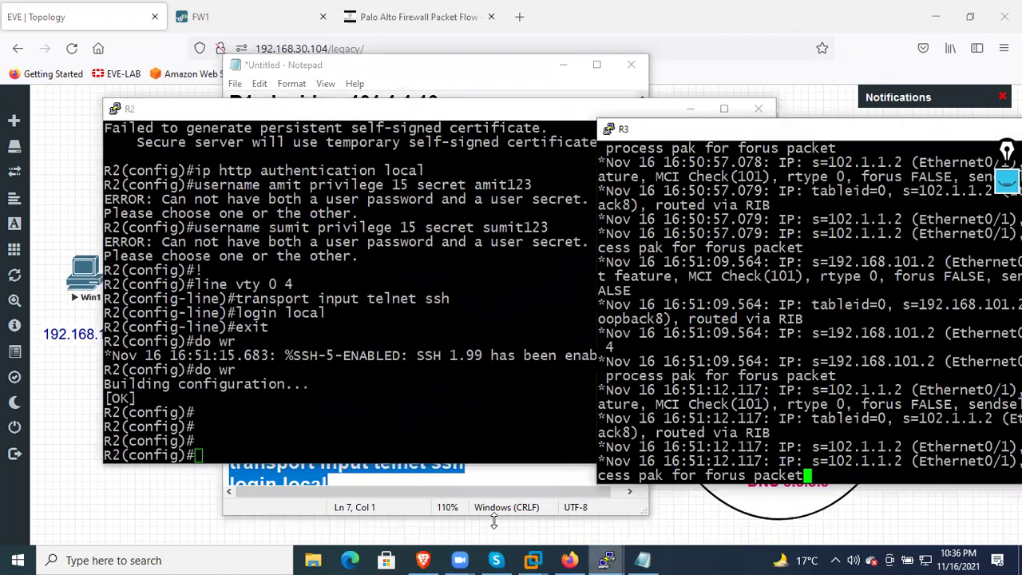
pyautogui.click(606, 559)
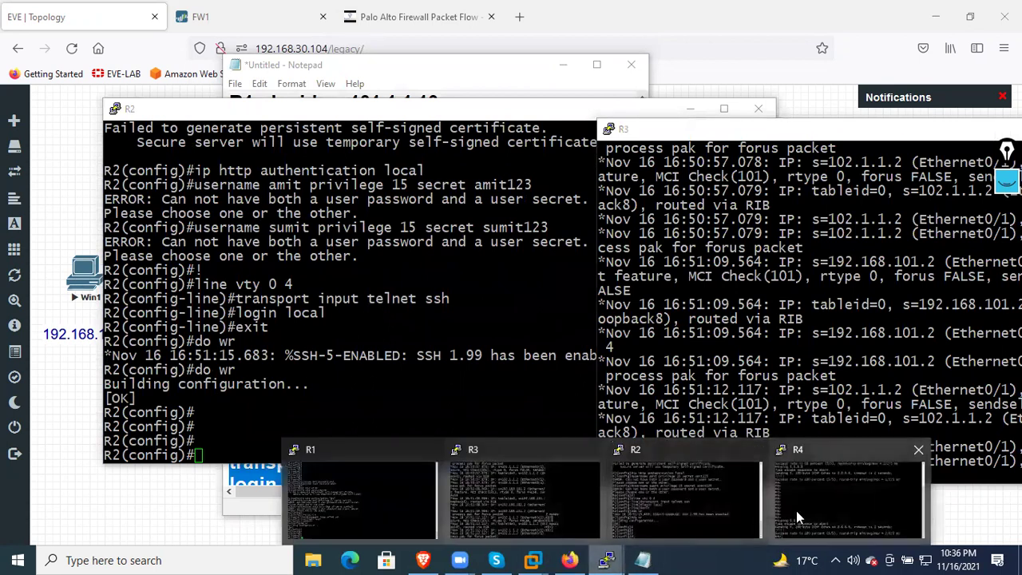
pyautogui.click(796, 516)
pyautogui.press('Return')
pyautogui.press('Return')
pyautogui.press('Return')
pyautogui.press('Return')
pyautogui.press('Return')
pyautogui.press('Return')
pyautogui.press('Return')
pyautogui.press('Return')
pyautogui.press('Return')
pyautogui.press('Return')
pyautogui.press('Return')
pyautogui.press('Return')
pyautogui.press('Return')
pyautogui.press('Return')
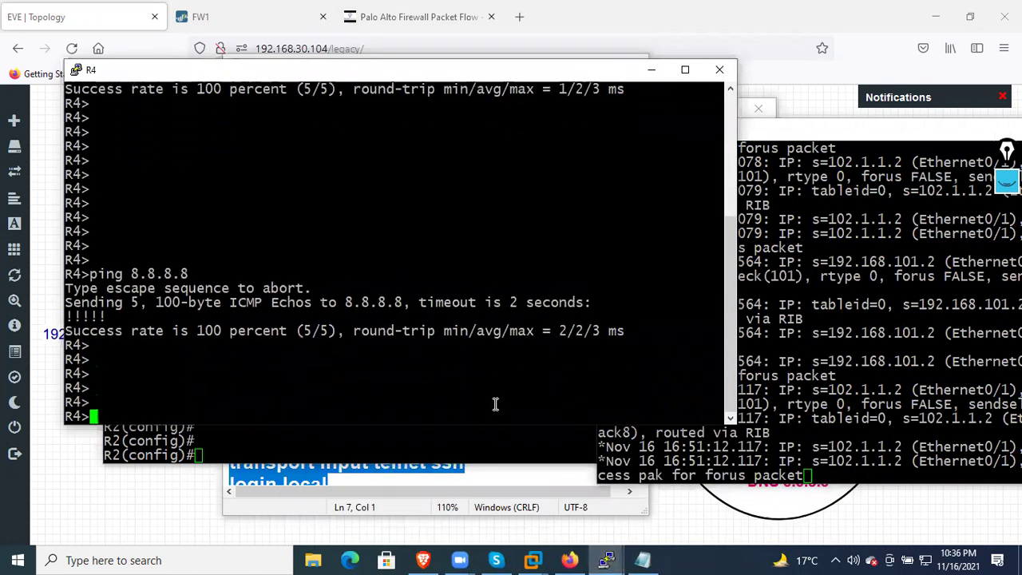
pyautogui.write('en')
pyautogui.press('Return')
pyautogui.press('Return')
pyautogui.press('Return')
pyautogui.press('Return')
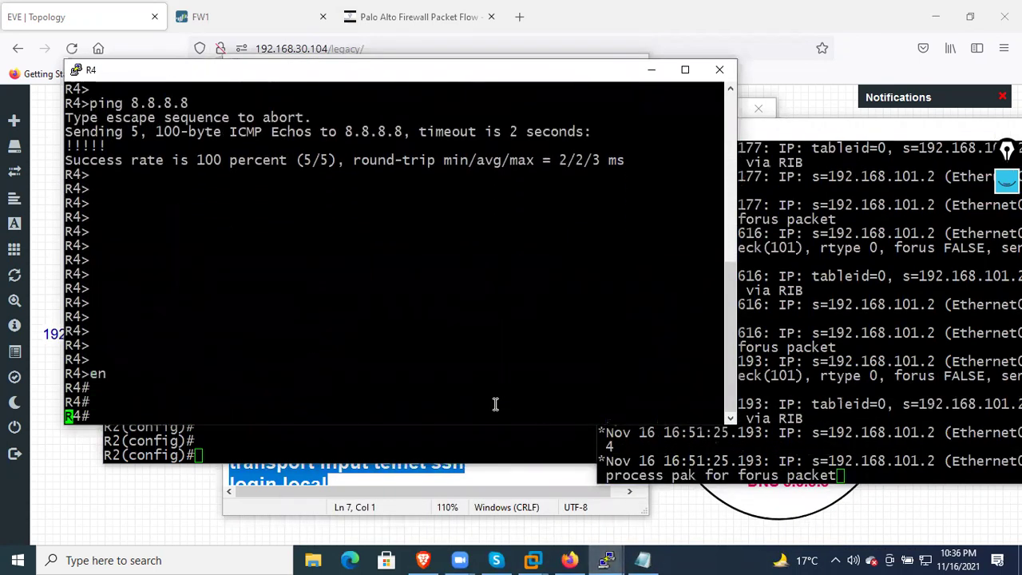
pyautogui.write('conf t')
pyautogui.press('Return')
pyautogui.press('Return')
pyautogui.press('Return')
pyautogui.press('Return')
pyautogui.press('Return')
pyautogui.press('Return')
pyautogui.press('Return')
pyautogui.press('Return')
pyautogui.press('Return')
pyautogui.press('Return')
pyautogui.press('Return')
pyautogui.press('Return')
pyautogui.press('Return')
pyautogui.press('Return')
pyautogui.press('Return')
pyautogui.press('Return')
pyautogui.press('Return')
pyautogui.press('Return')
pyautogui.press('Return')
pyautogui.press('Return')
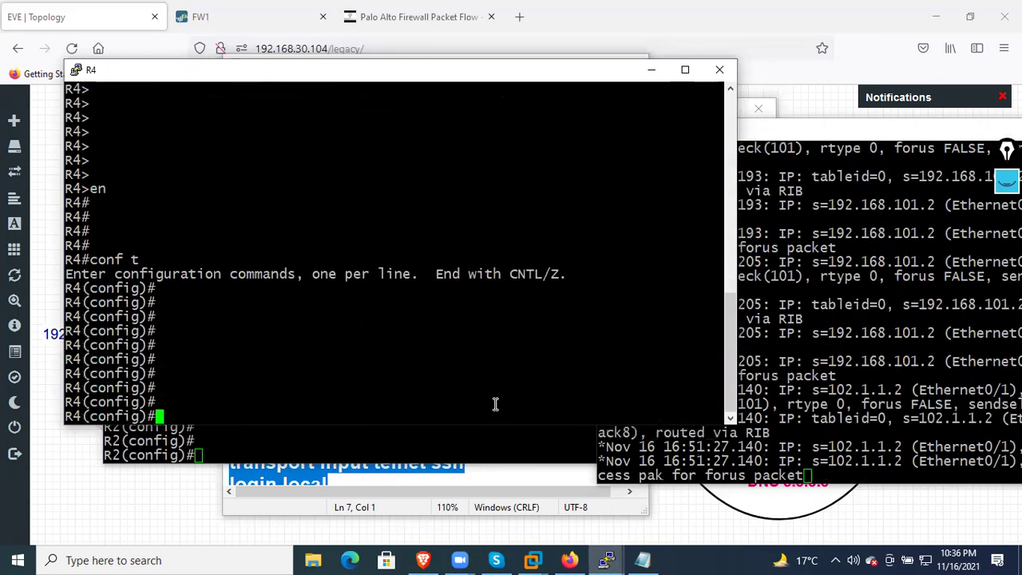
pyautogui.rightClick(519, 344)
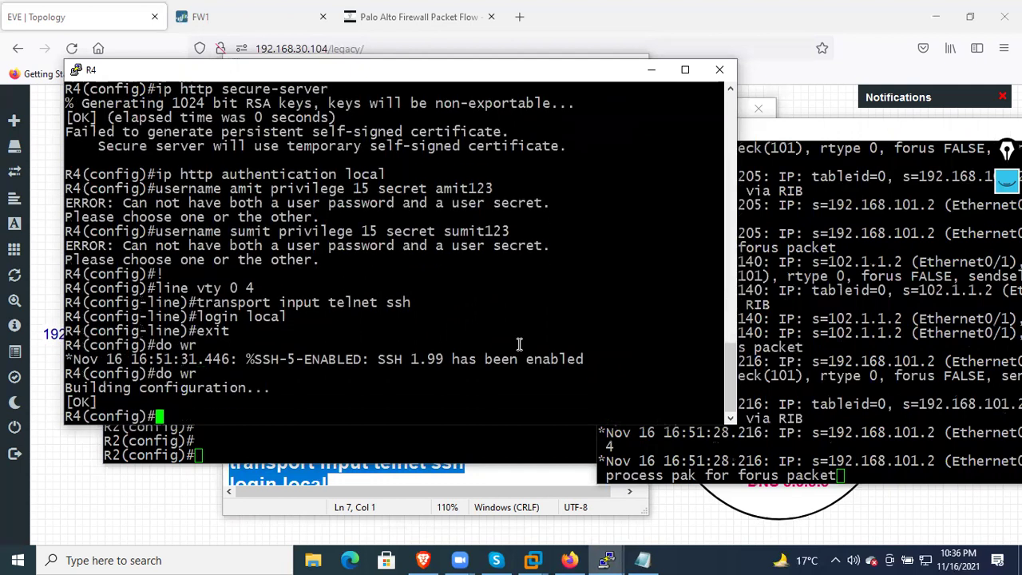
pyautogui.click(900, 404)
pyautogui.press('Return')
pyautogui.press('Return')
pyautogui.press('Return')
pyautogui.press('Return')
pyautogui.press('Return')
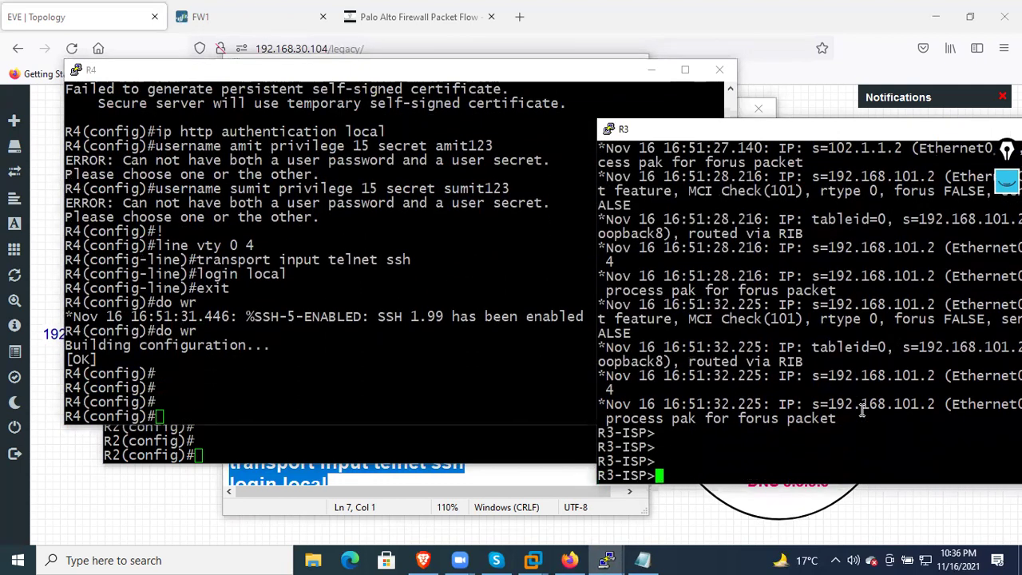
# On R3, enter privileged and configuration mode and paste the config block
pyautogui.write('en')
pyautogui.press('Return')
pyautogui.press('Return')
pyautogui.press('Return')
pyautogui.press('Return')
pyautogui.press('Return')
pyautogui.press('Return')
pyautogui.press('Return')
pyautogui.press('Return')
pyautogui.press('Return')
pyautogui.press('Return')
pyautogui.press('Return')
pyautogui.press('Return')
pyautogui.press('Return')
pyautogui.press('Return')
pyautogui.press('Return')
pyautogui.press('Return')
pyautogui.press('Return')
pyautogui.press('Return')
pyautogui.press('Return')
pyautogui.press('Return')
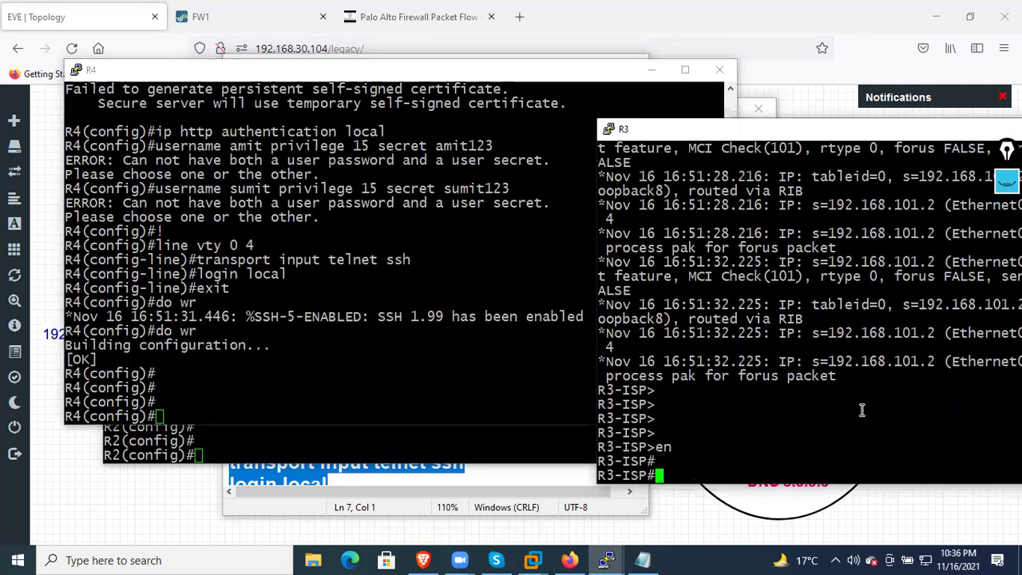
pyautogui.write('conf t')
pyautogui.press('Return')
pyautogui.press('Return')
pyautogui.press('Return')
pyautogui.press('Return')
pyautogui.press('Return')
pyautogui.press('Return')
pyautogui.press('Return')
pyautogui.press('Return')
pyautogui.press('Return')
pyautogui.press('Return')
pyautogui.press('Return')
pyautogui.press('Return')
pyautogui.press('Return')
pyautogui.press('Return')
pyautogui.press('Return')
pyautogui.press('Return')
pyautogui.press('Return')
pyautogui.press('Return')
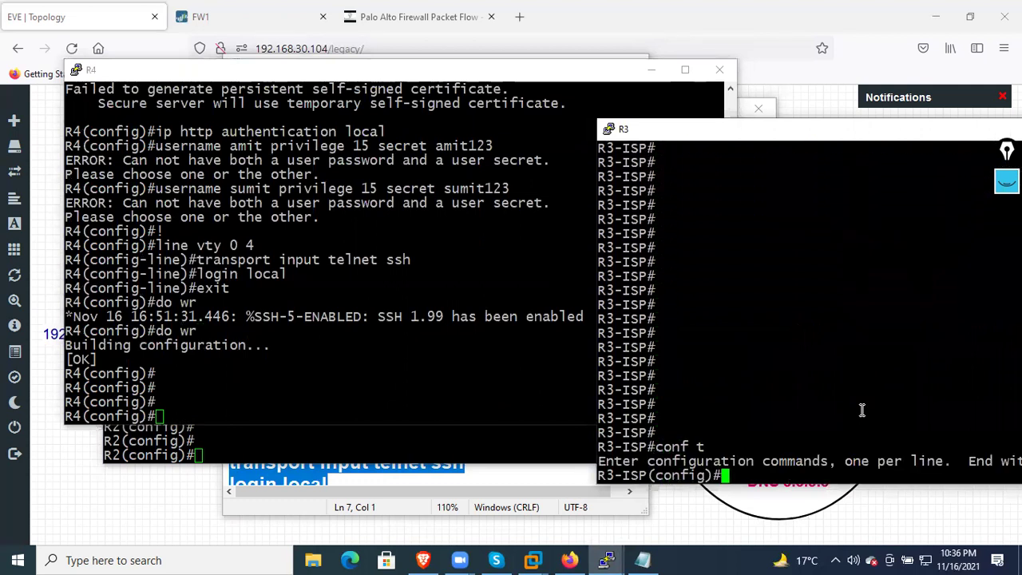
pyautogui.press('Return')
pyautogui.press('Return')
pyautogui.press('Return')
pyautogui.press('Return')
pyautogui.press('Return')
pyautogui.press('Return')
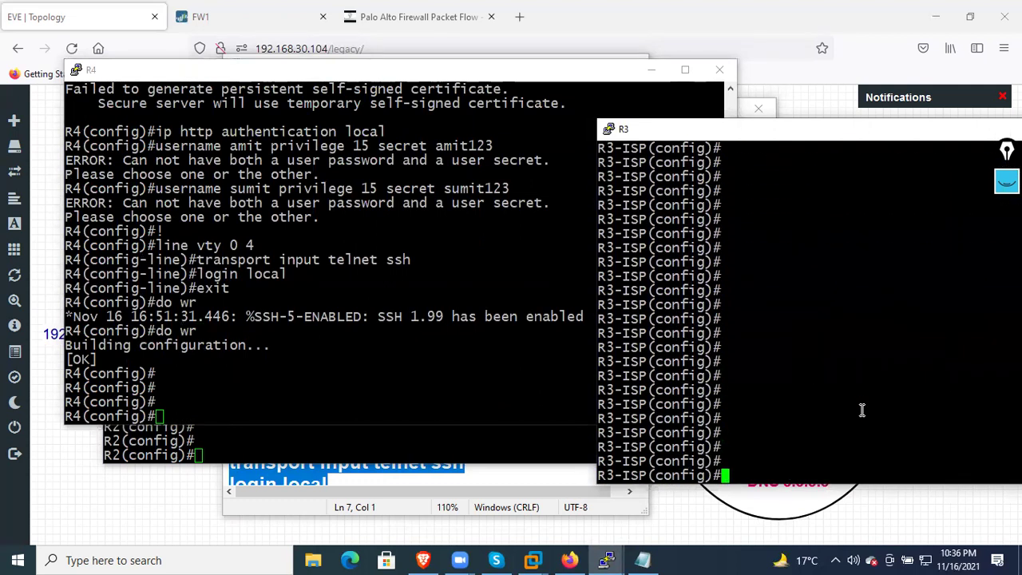
pyautogui.rightClick(861, 409)
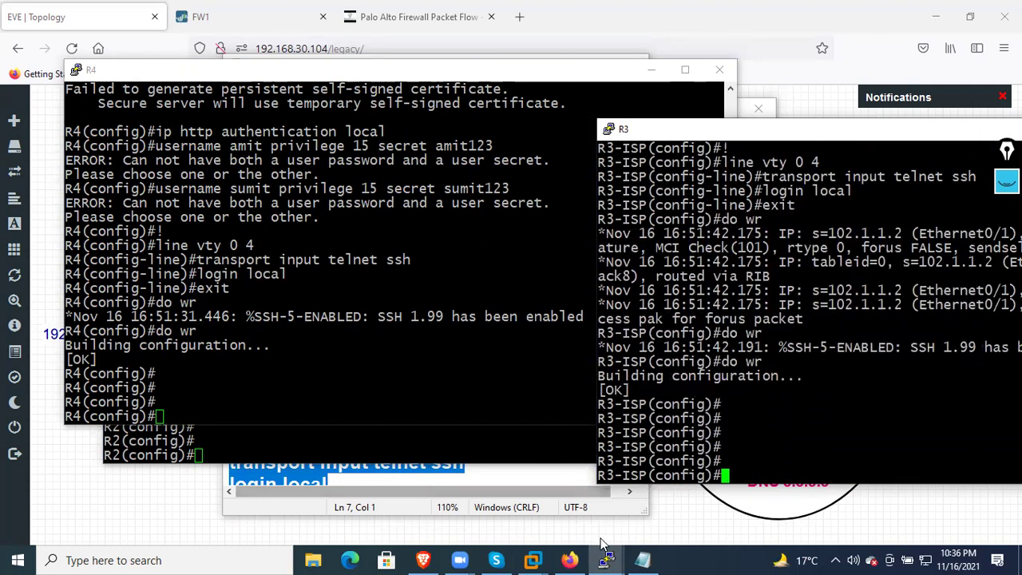
# Minimize R1, R4, R2 and the notes, and center the R3 console
pyautogui.moveTo(594, 557)
pyautogui.click(360, 495)
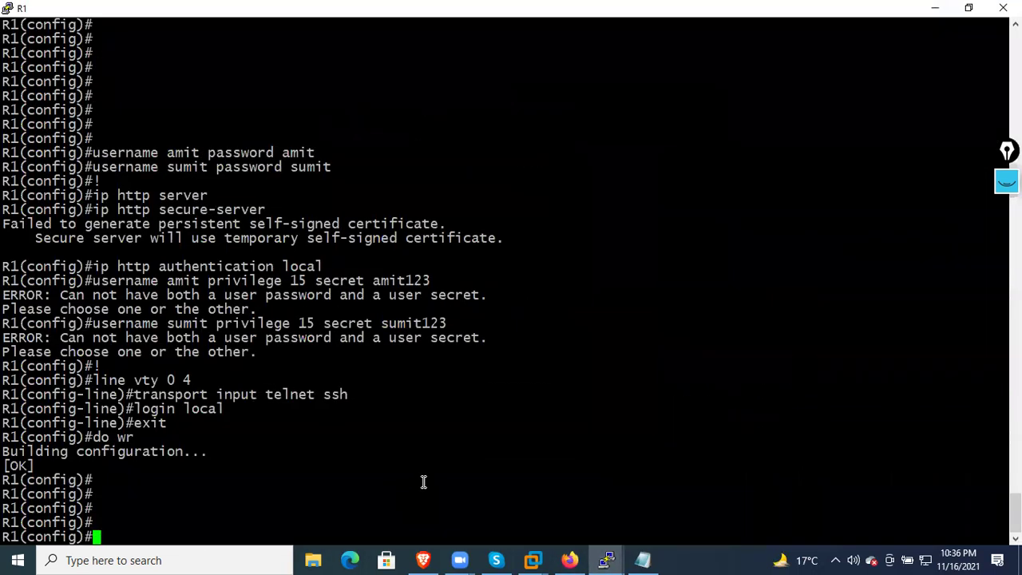
pyautogui.click(931, 10)
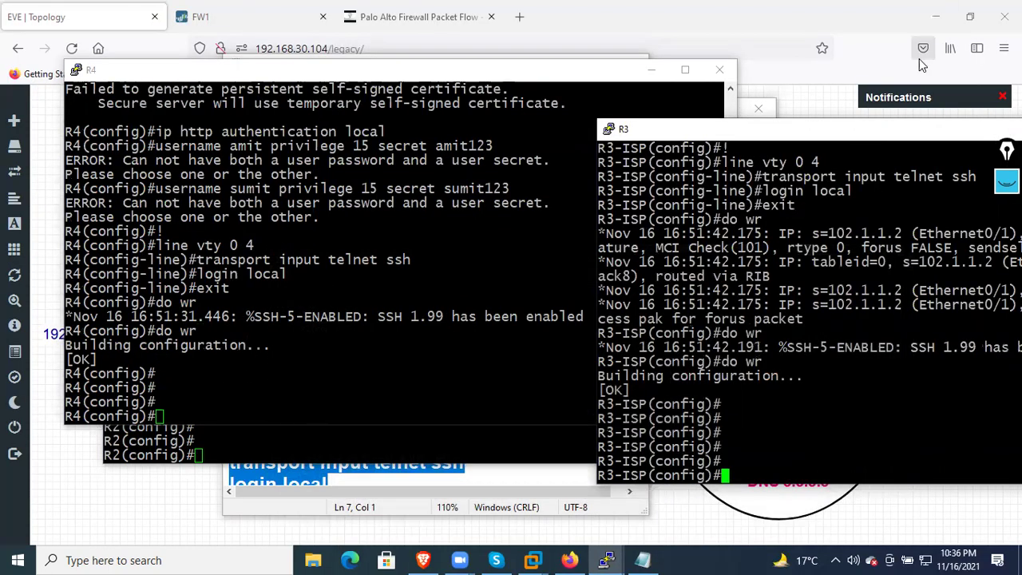
pyautogui.click(653, 71)
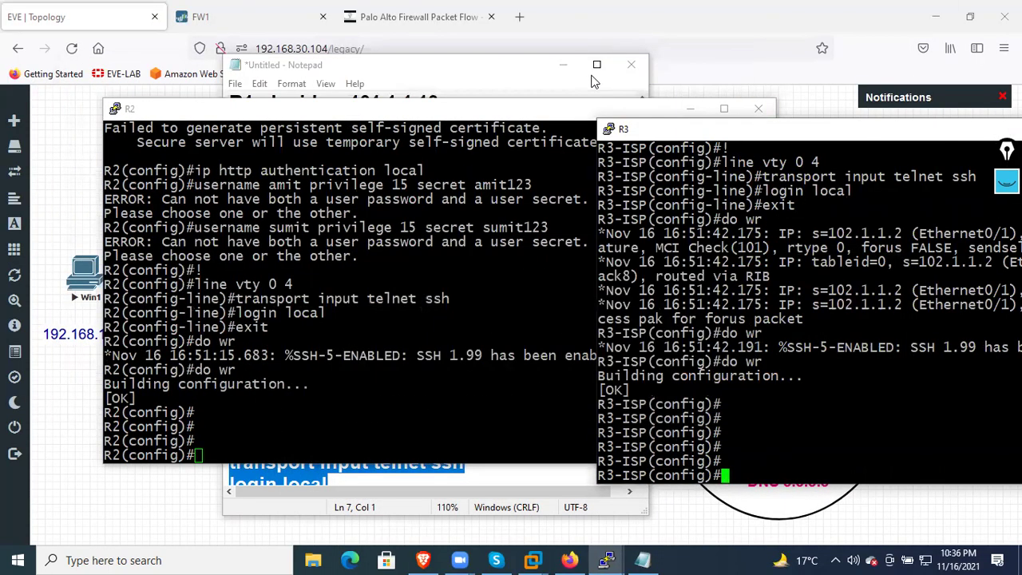
pyautogui.click(563, 65)
pyautogui.click(691, 108)
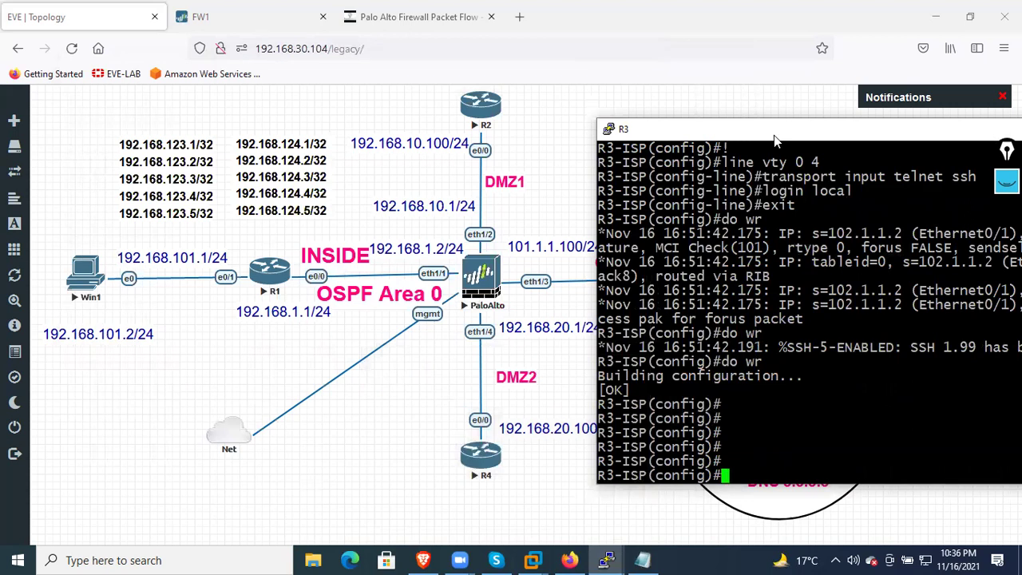
pyautogui.moveTo(759, 140); pyautogui.dragTo(404, 157)
# Exit configuration mode, run undebug all on R3, and type a ping to 101.1.1.10
pyautogui.write('en')
pyautogui.press('Return')
pyautogui.press('Return')
pyautogui.press('Return')
pyautogui.press('Return')
pyautogui.press('Return')
pyautogui.write('end')
pyautogui.press('Return')
pyautogui.press('Return')
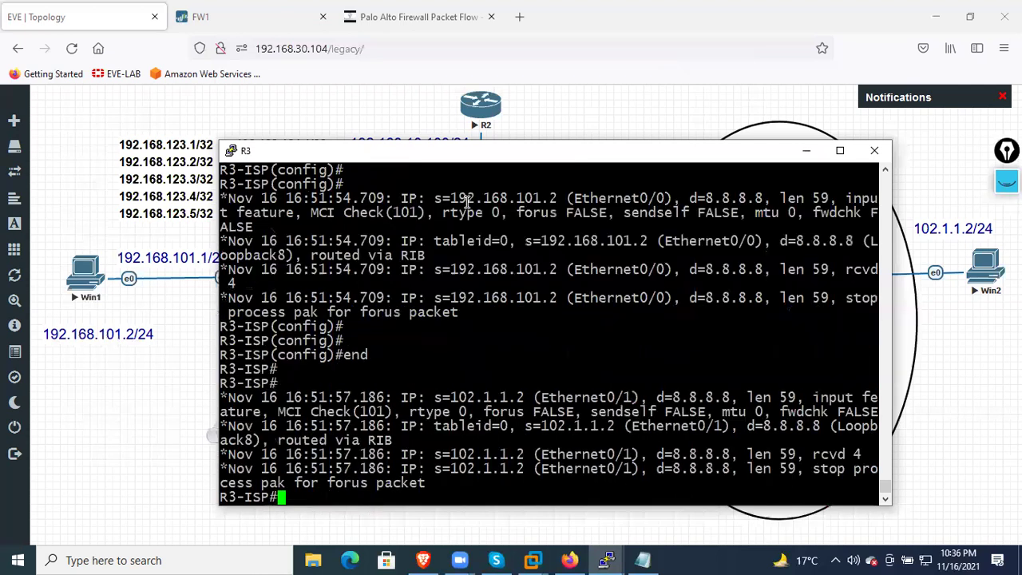
pyautogui.press('Return')
pyautogui.press('Return')
pyautogui.press('Return')
pyautogui.press('Return')
pyautogui.press('Return')
pyautogui.press('Return')
pyautogui.press('Return')
pyautogui.press('Return')
pyautogui.press('Return')
pyautogui.press('Return')
pyautogui.press('Return')
pyautogui.press('Return')
pyautogui.press('Return')
pyautogui.press('Return')
pyautogui.press('Return')
pyautogui.press('Return')
pyautogui.press('Return')
pyautogui.press('Return')
pyautogui.press('Return')
pyautogui.press('Return')
pyautogui.write('und')
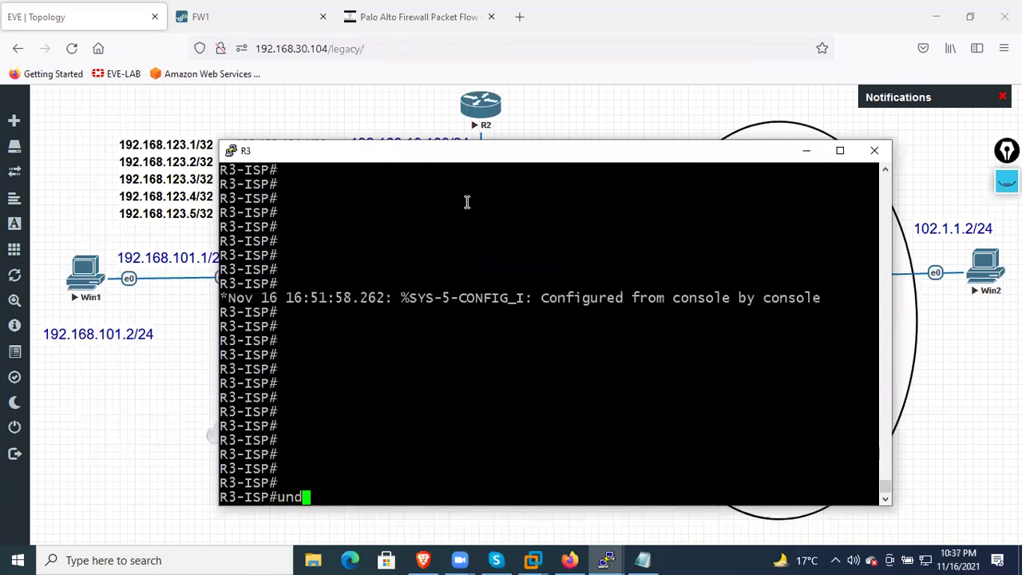
pyautogui.write('e')
pyautogui.press('Tab')
pyautogui.write('all')
pyautogui.press('Return')
pyautogui.press('Return')
pyautogui.press('Return')
pyautogui.press('Return')
pyautogui.press('Return')
pyautogui.press('Return')
pyautogui.press('Return')
pyautogui.press('Return')
pyautogui.press('Return')
pyautogui.press('Return')
pyautogui.press('Return')
pyautogui.press('Return')
pyautogui.press('Return')
pyautogui.press('Return')
pyautogui.press('Return')
pyautogui.press('Return')
pyautogui.press('Return')
pyautogui.press('Return')
pyautogui.press('Return')
pyautogui.press('Return')
pyautogui.press('Return')
pyautogui.press('Return')
pyautogui.press('Return')
pyautogui.press('Return')
pyautogui.write('ping 101.1.1.1')
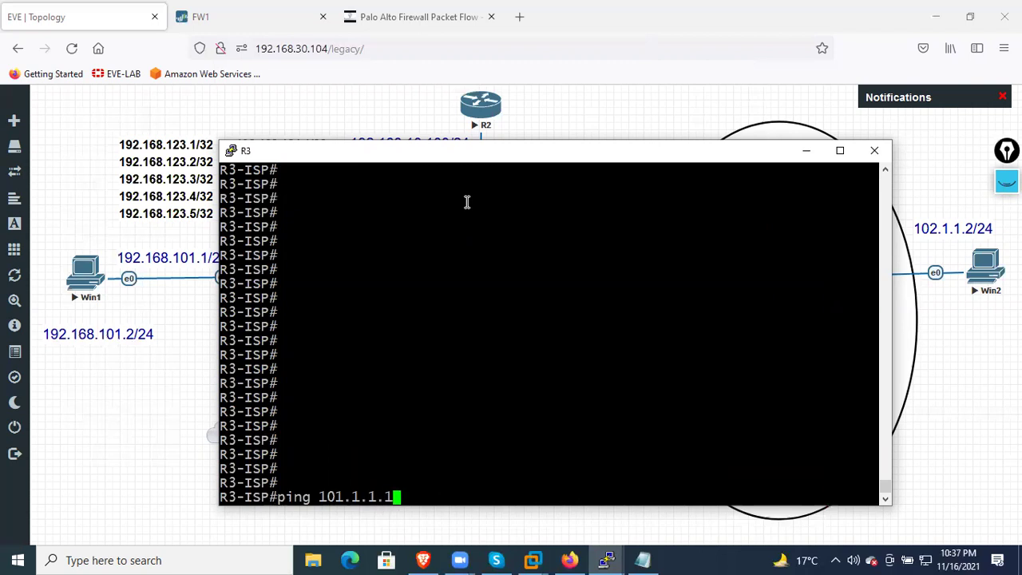
pyautogui.write('0')
# Ping 101.1.1.10, 101.1.1.100 and 101.1.1.103 from R3; all fail at 0/5
pyautogui.press('Return')
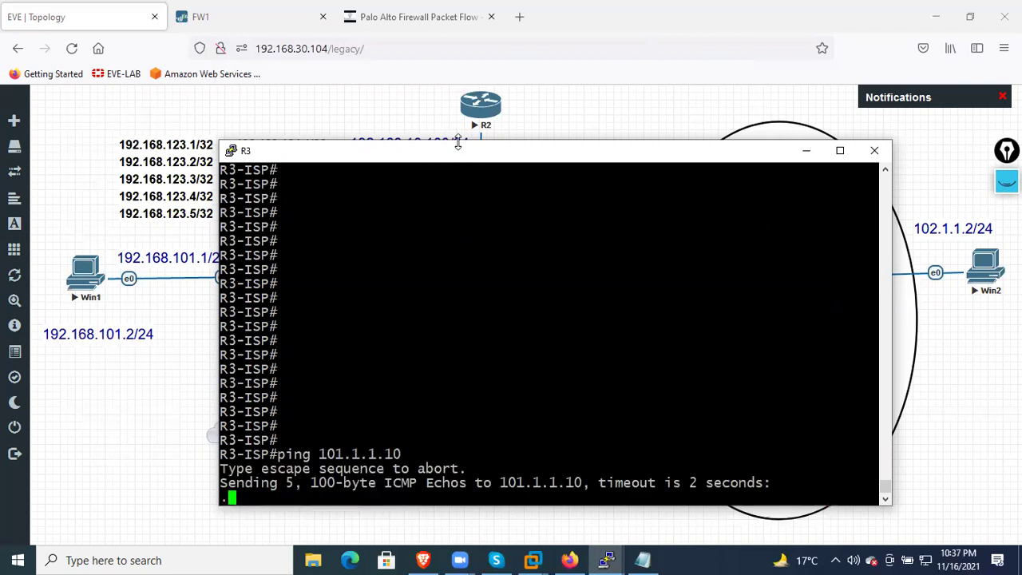
pyautogui.moveTo(459, 143); pyautogui.dragTo(471, 259)
pyautogui.click(643, 560)
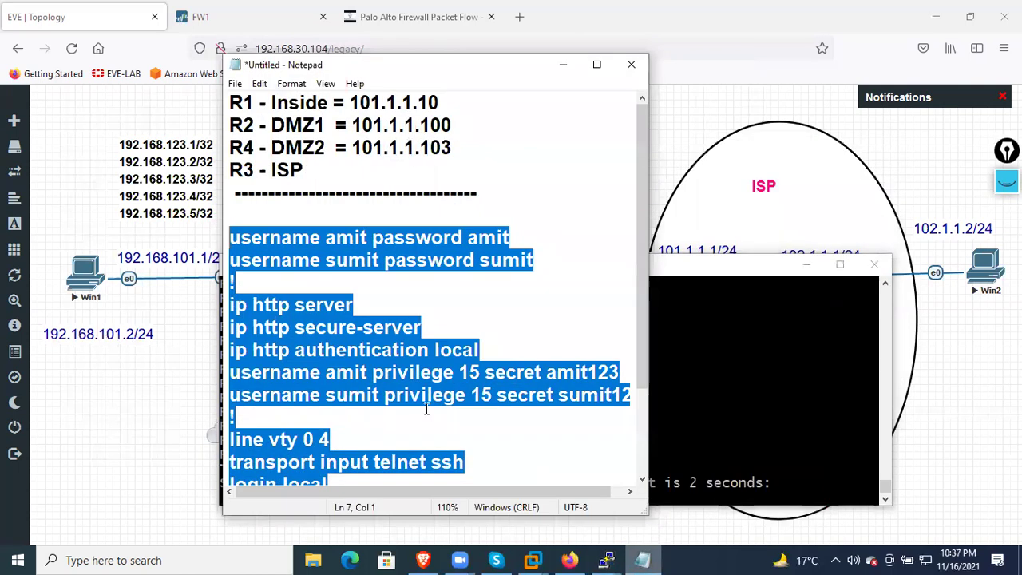
pyautogui.click(479, 102)
pyautogui.click(762, 421)
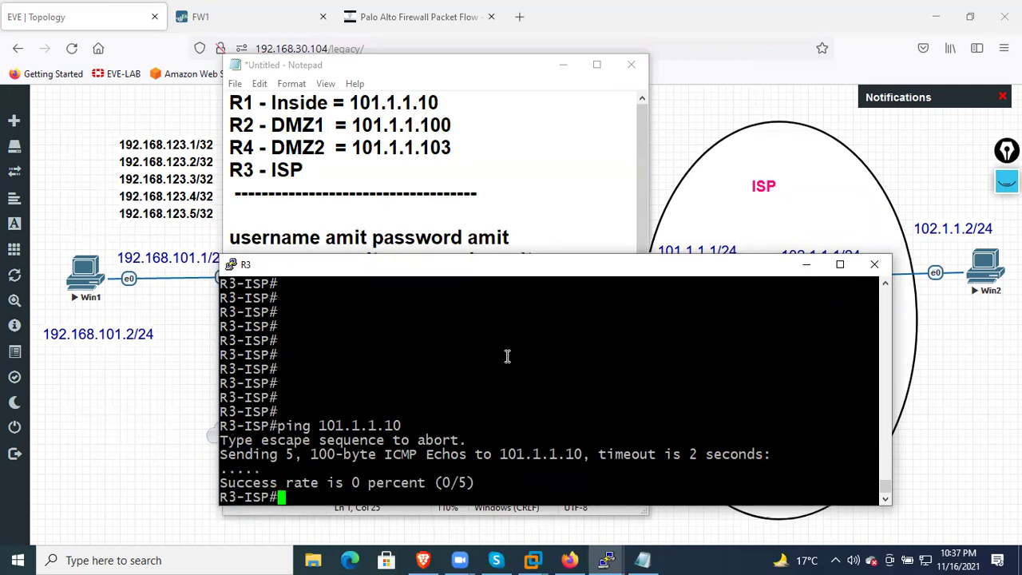
pyautogui.press('Up')
pyautogui.write('0')
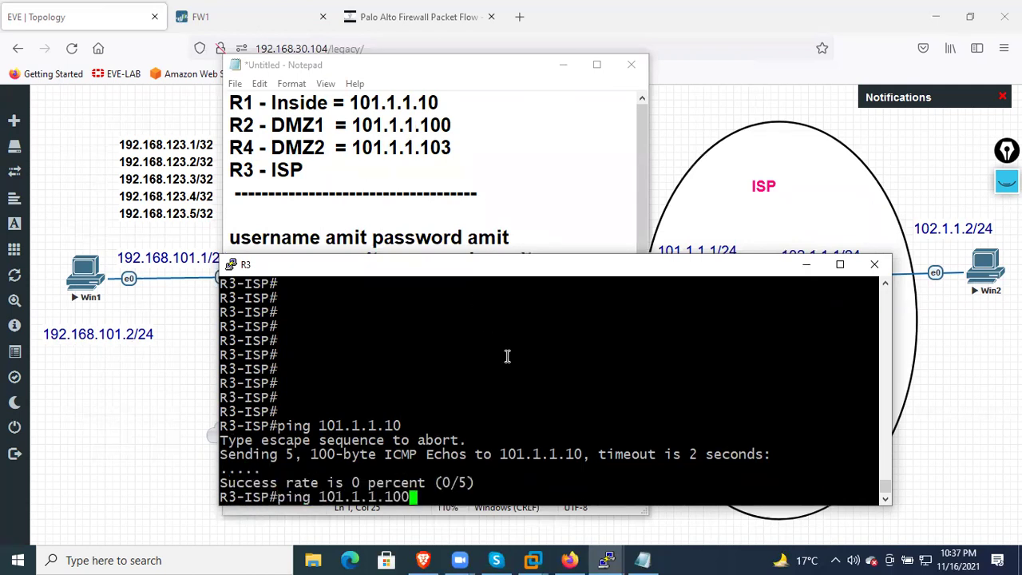
pyautogui.press('Return')
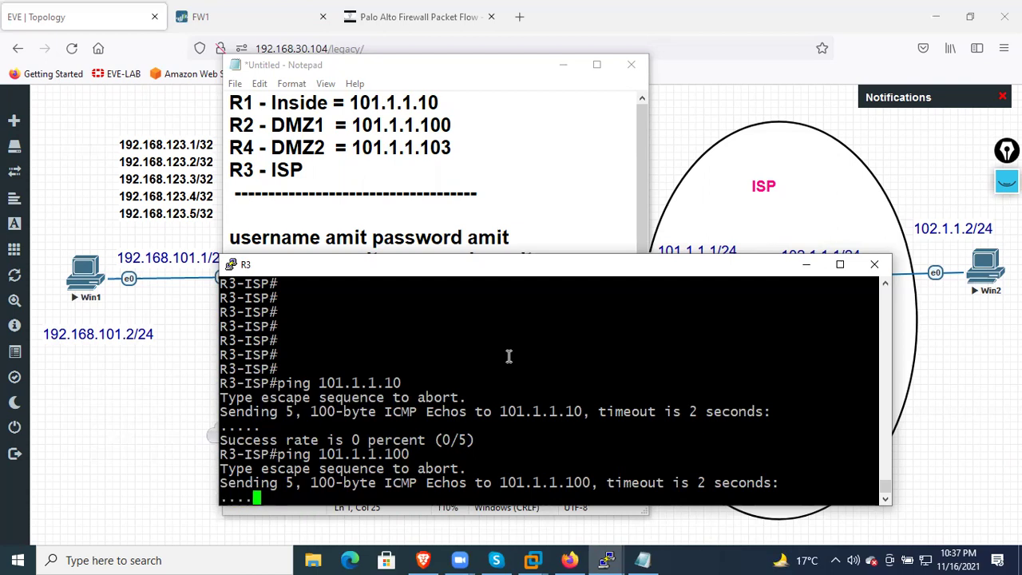
pyautogui.press('Up')
pyautogui.press('BackSpace')
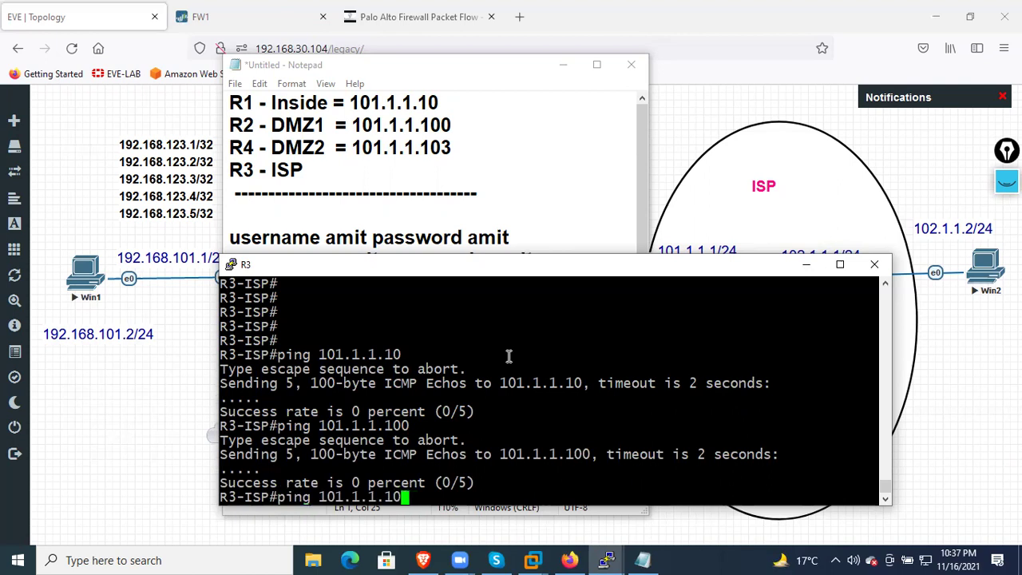
pyautogui.write('3')
pyautogui.press('Return')
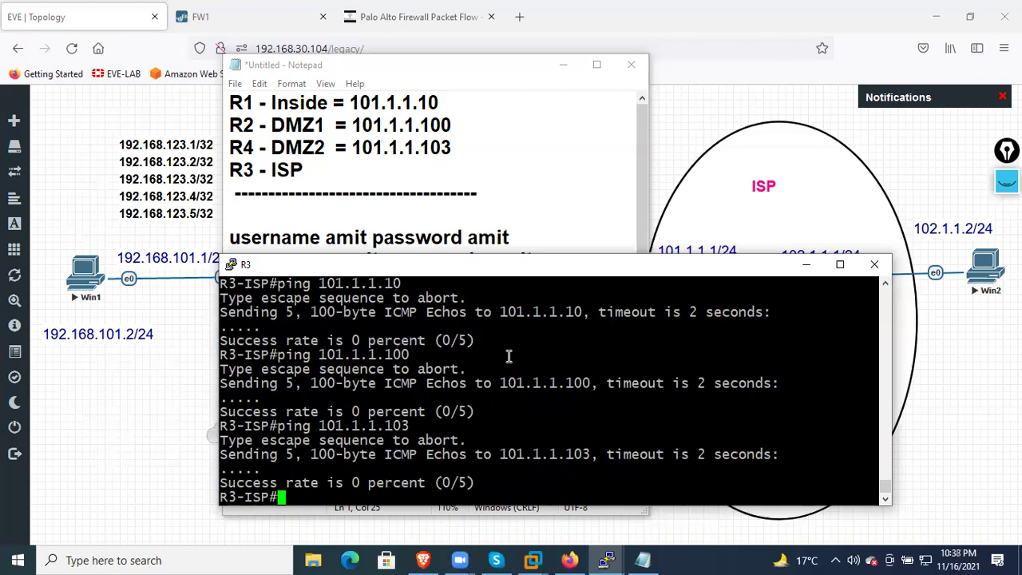
pyautogui.click(236, 27)
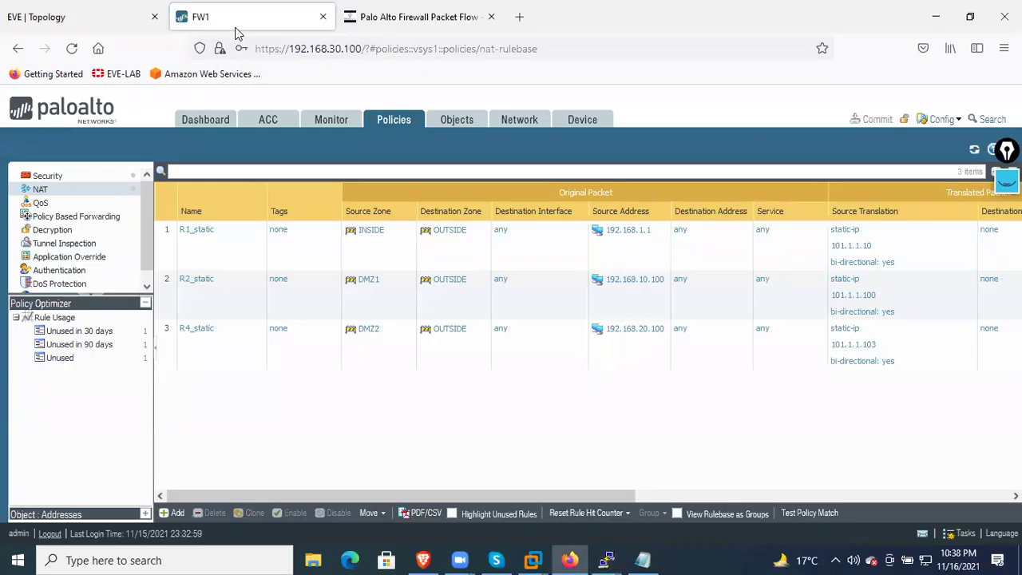
# Create a new Security policy rule named OUT-IN-DM1-DM2
pyautogui.scroll(-1, 67, 201)
pyautogui.scroll(1, 82, 220)
pyautogui.click(62, 179)
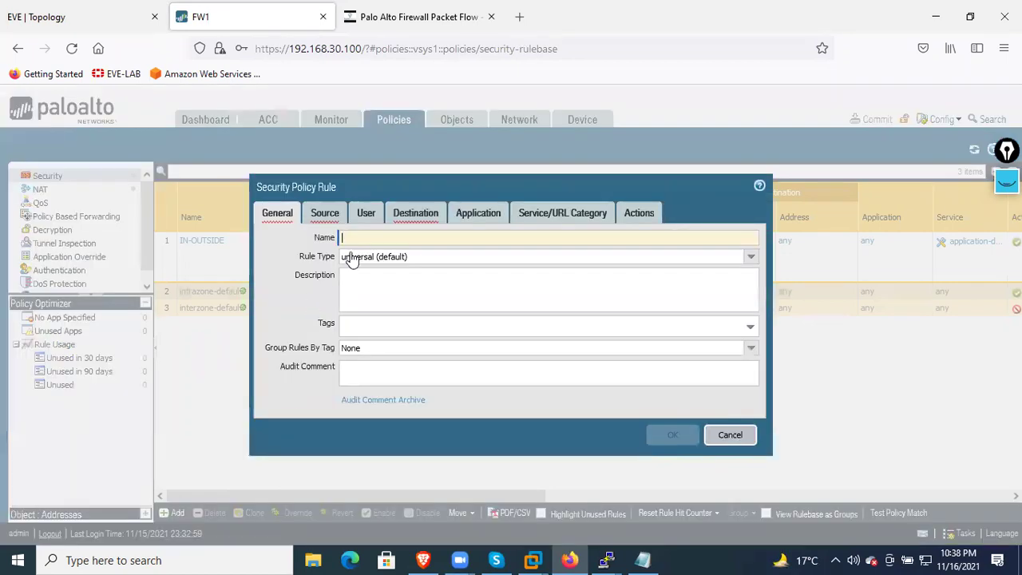
pyautogui.click(354, 238)
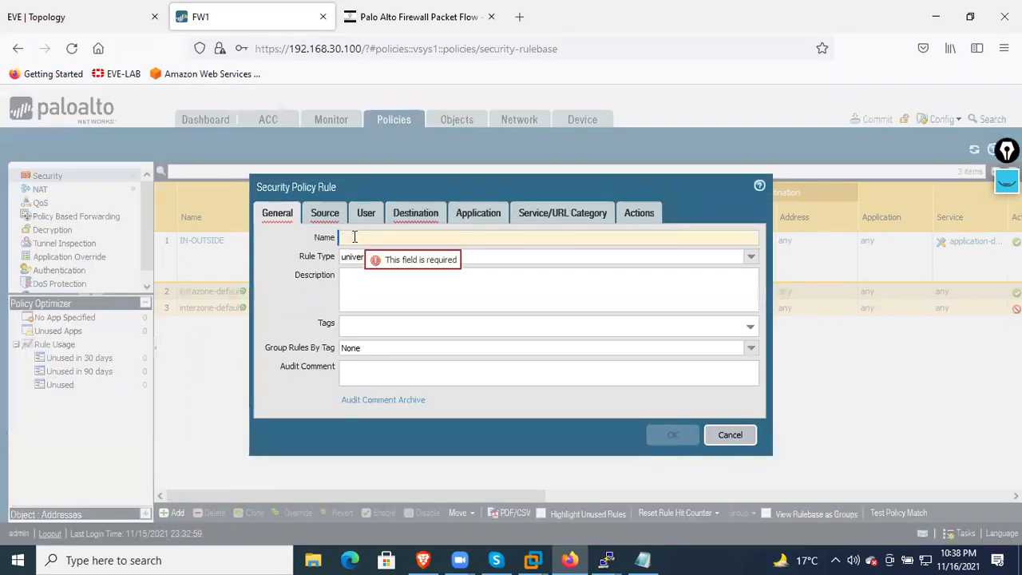
pyautogui.write('OUT-IN-DM1')
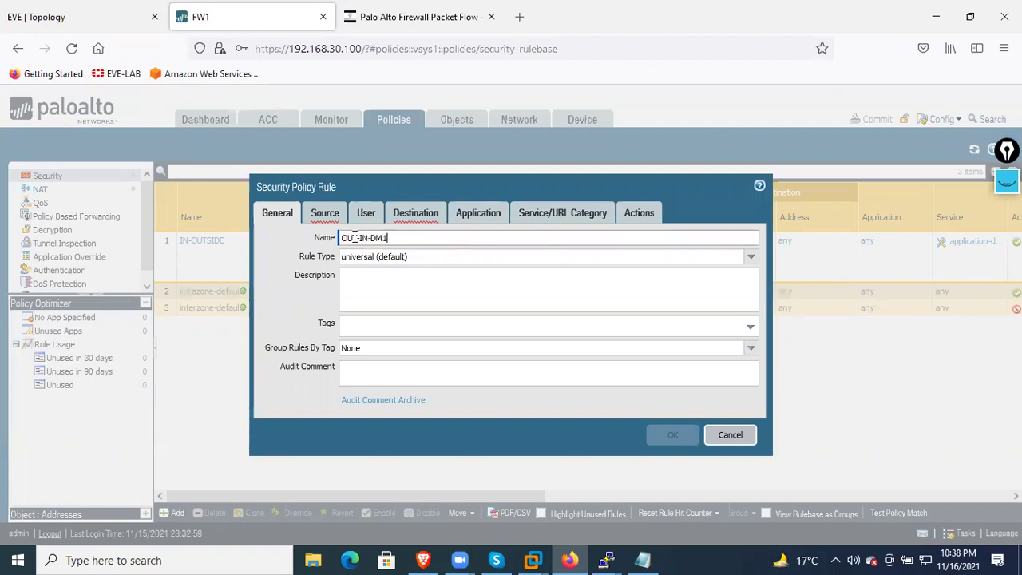
pyautogui.write('-DM2')
pyautogui.click(354, 237)
pyautogui.write('T')
# Set the rule's source zone to OUTSIDE and destination zones to DMZ1, DMZ2 and INSIDE
pyautogui.click(325, 213)
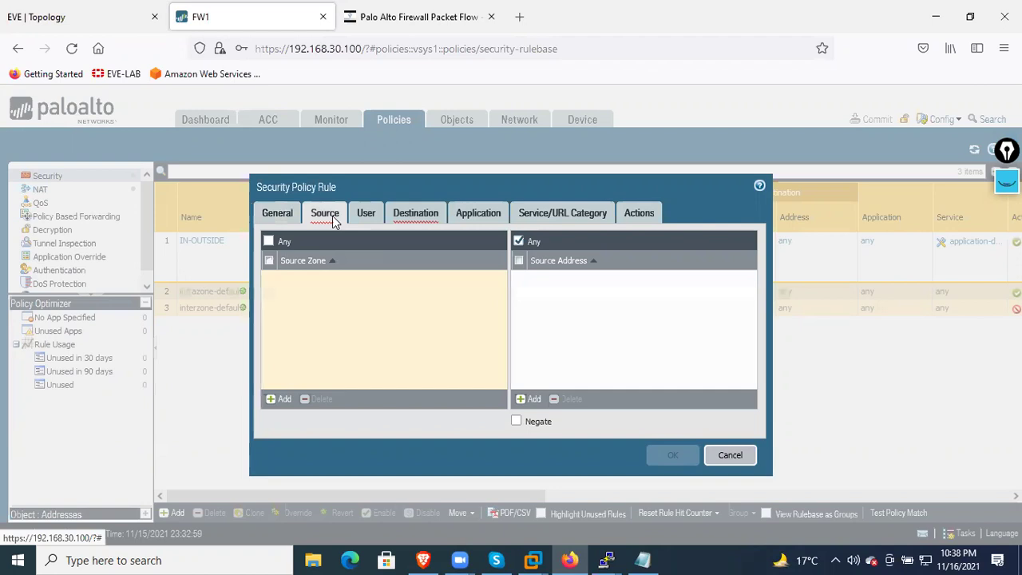
pyautogui.click(279, 398)
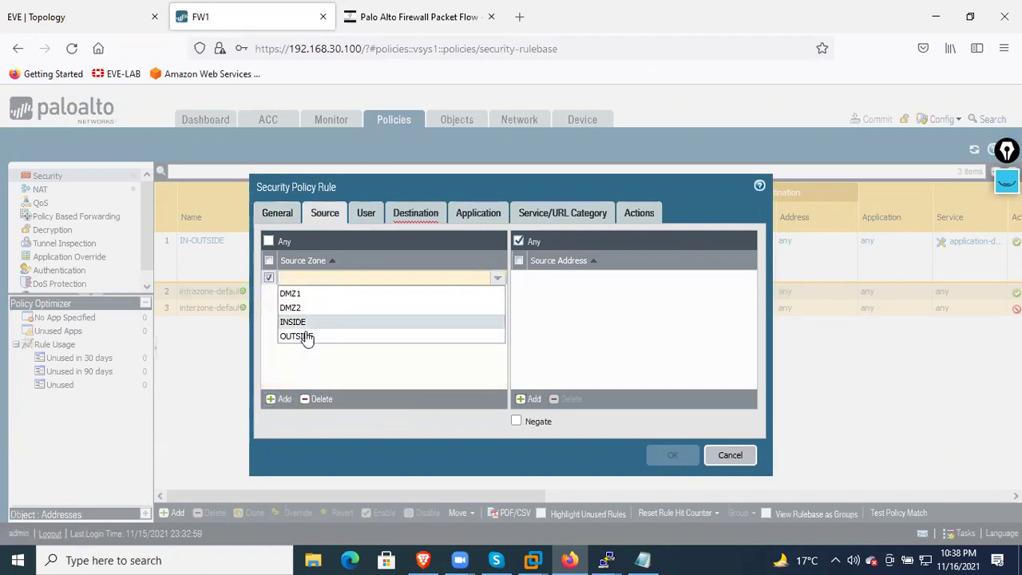
pyautogui.click(305, 337)
pyautogui.click(310, 340)
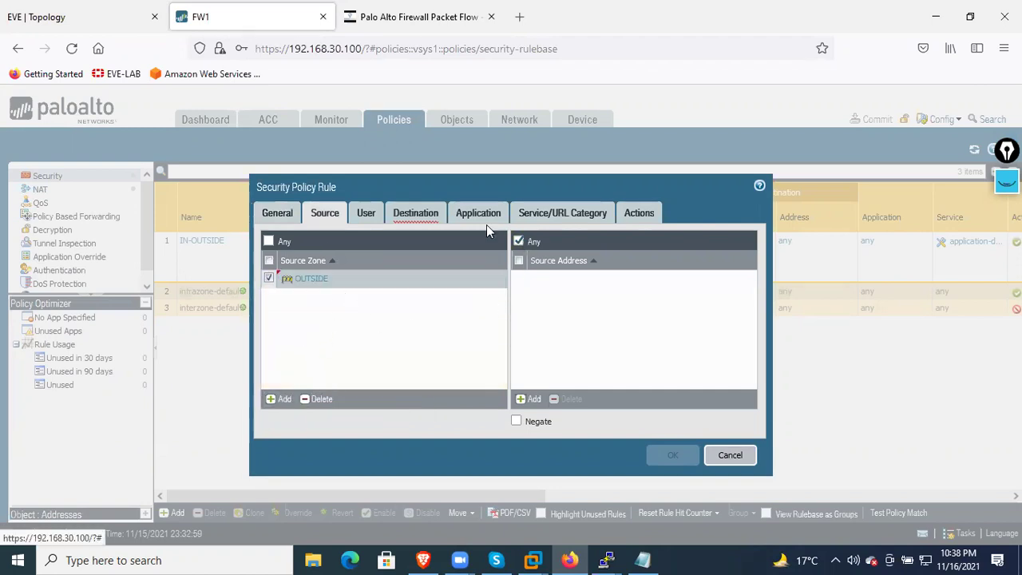
pyautogui.click(416, 216)
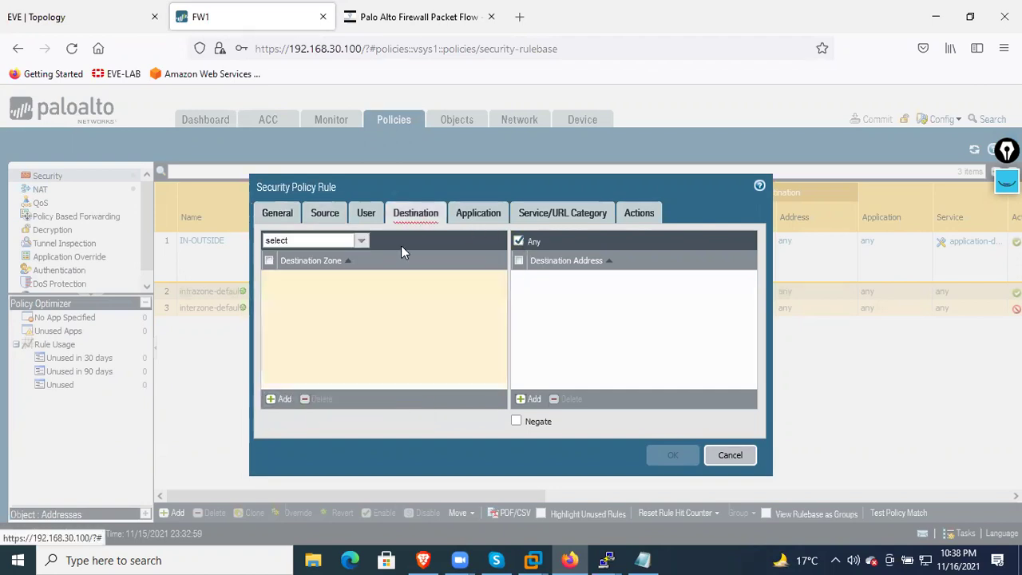
pyautogui.click(283, 399)
pyautogui.click(310, 294)
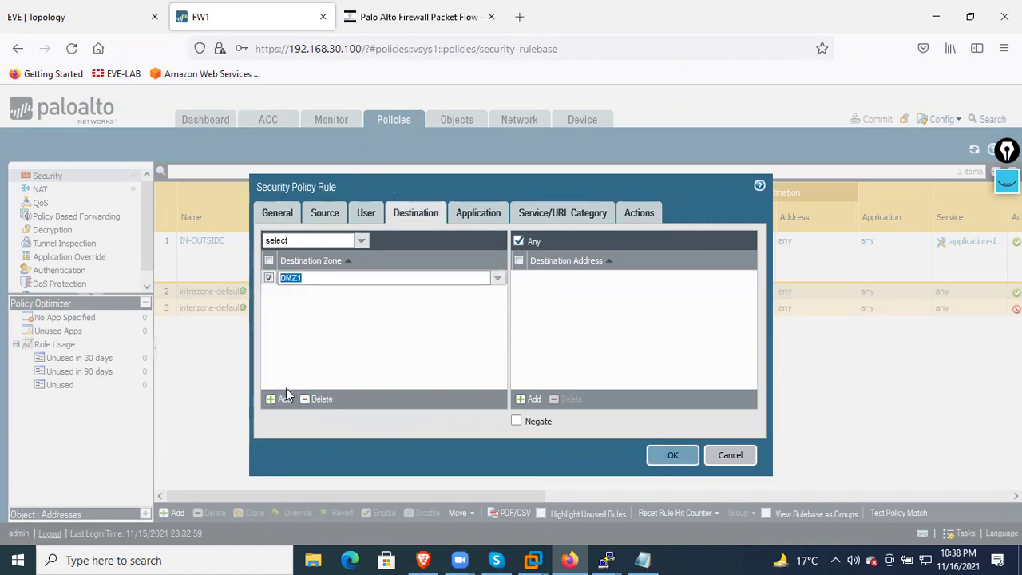
pyautogui.click(284, 398)
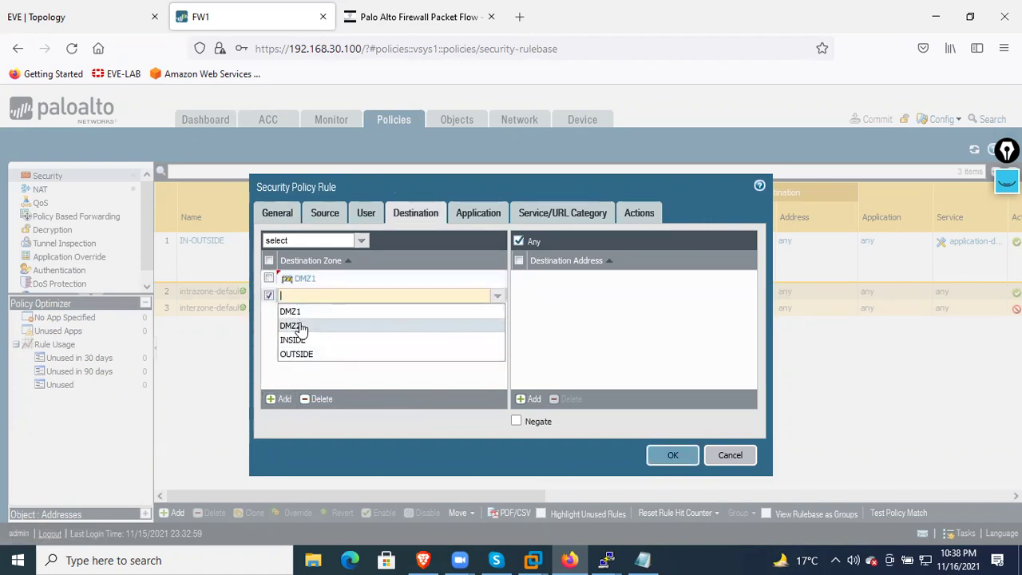
pyautogui.click(296, 326)
pyautogui.click(279, 398)
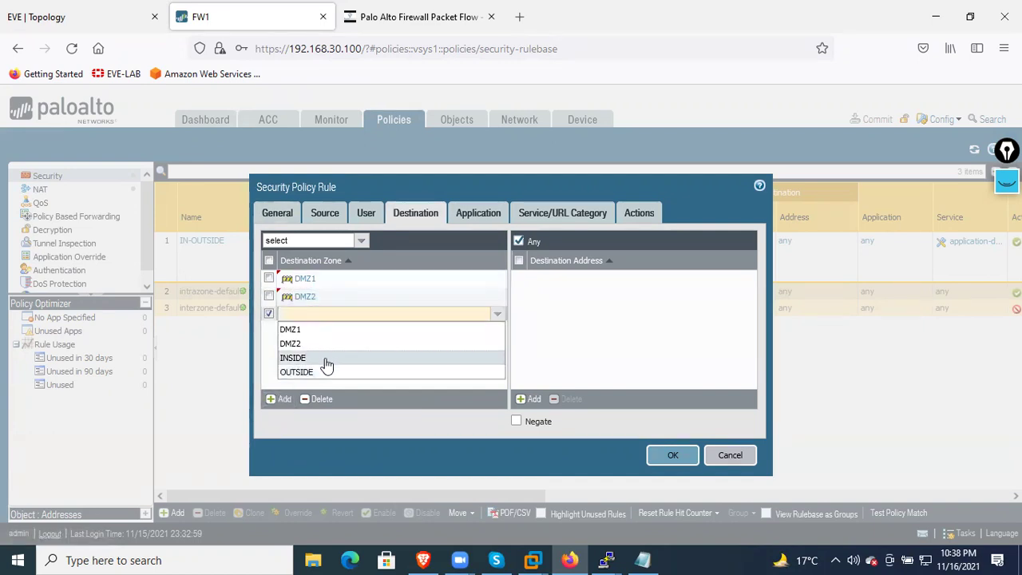
pyautogui.click(326, 360)
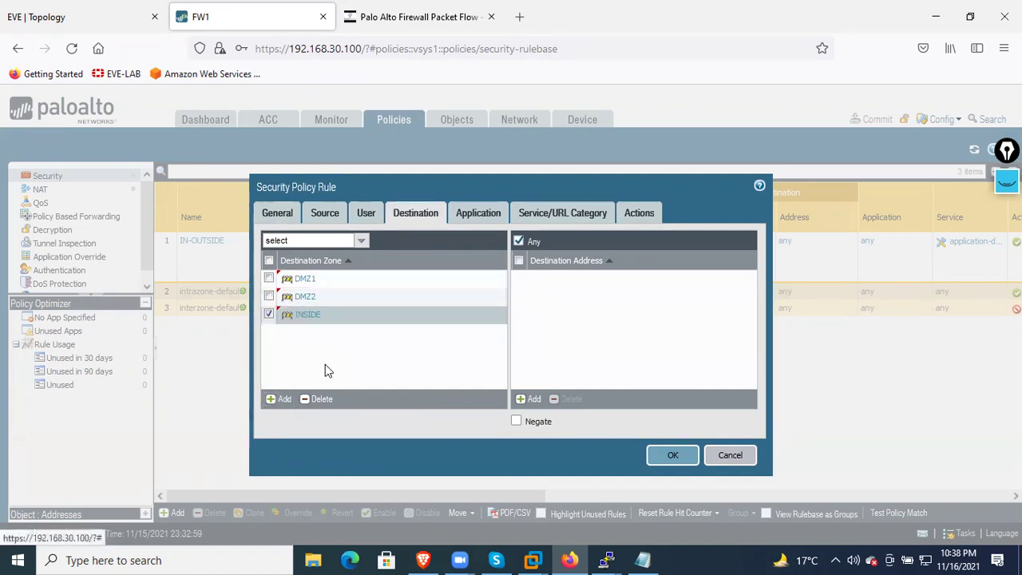
# Confirm the rule's action is Allow and save the rule
pyautogui.click(639, 213)
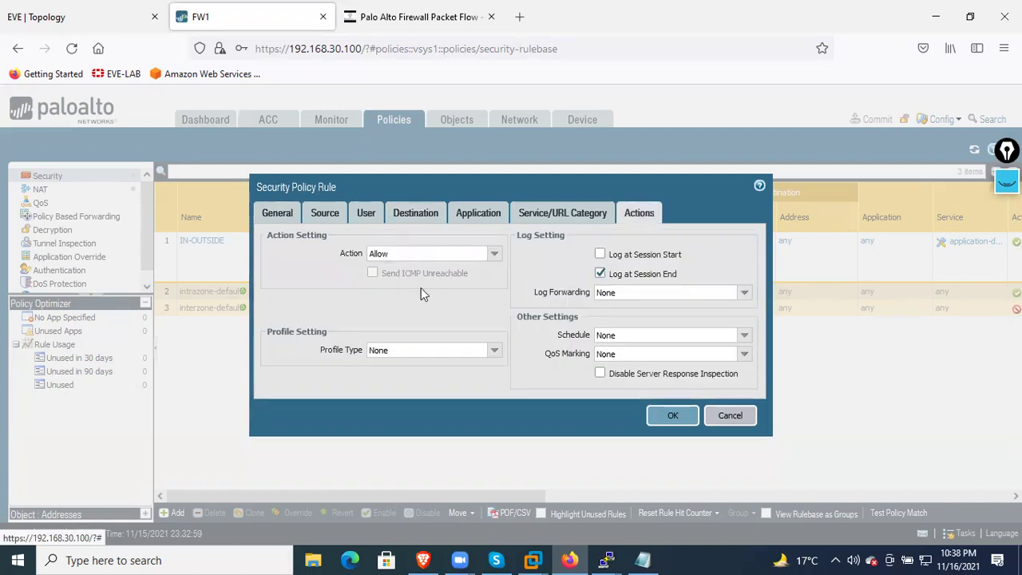
pyautogui.click(667, 416)
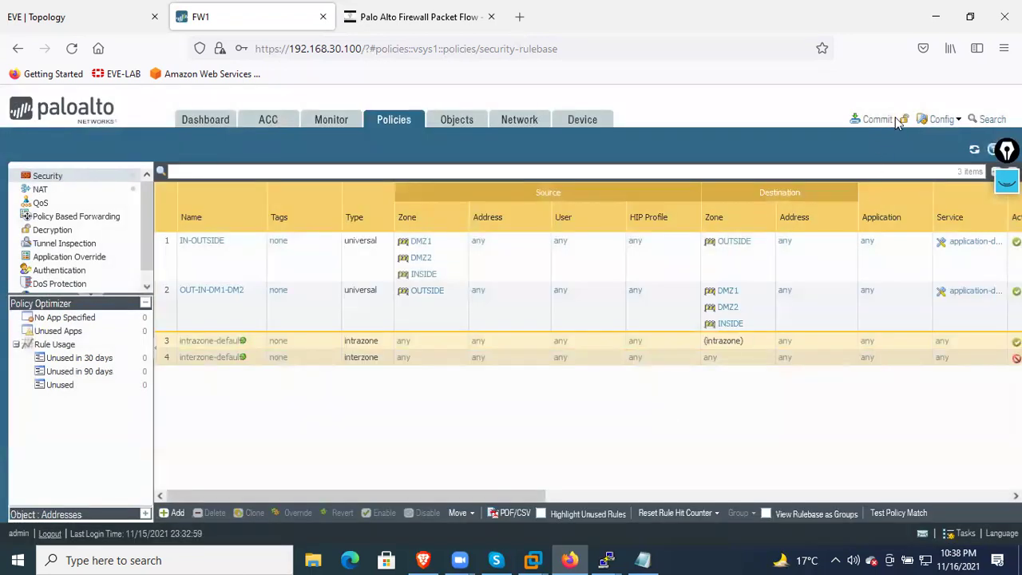
pyautogui.click(877, 119)
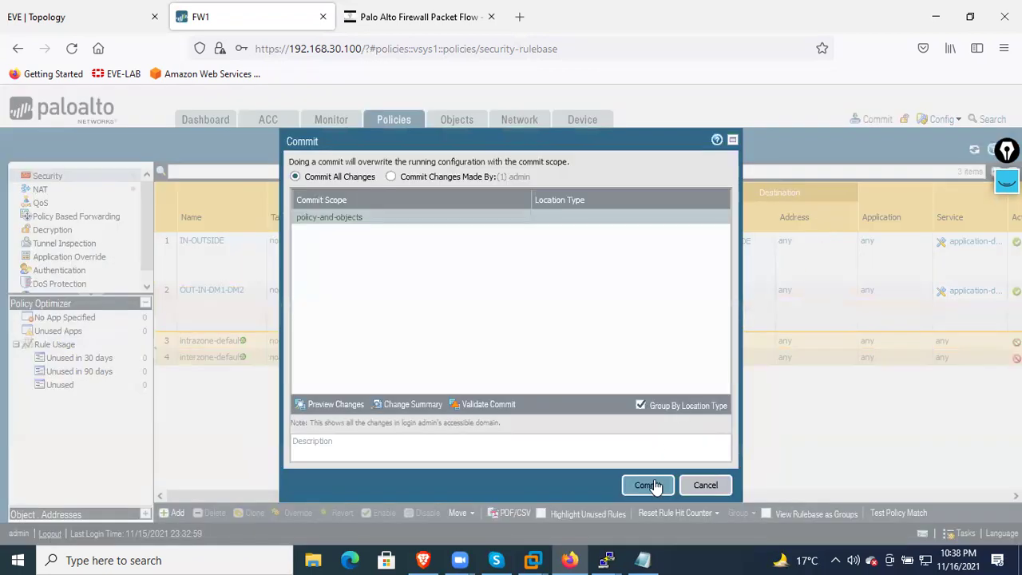
# Commit the changes and close the status report once it shows Successful
pyautogui.click(650, 485)
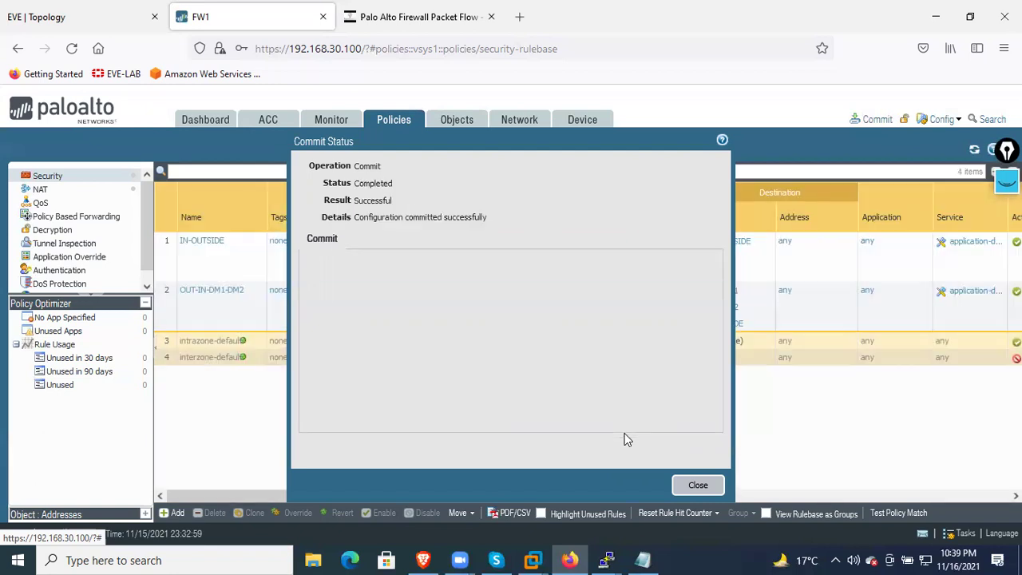
pyautogui.click(696, 485)
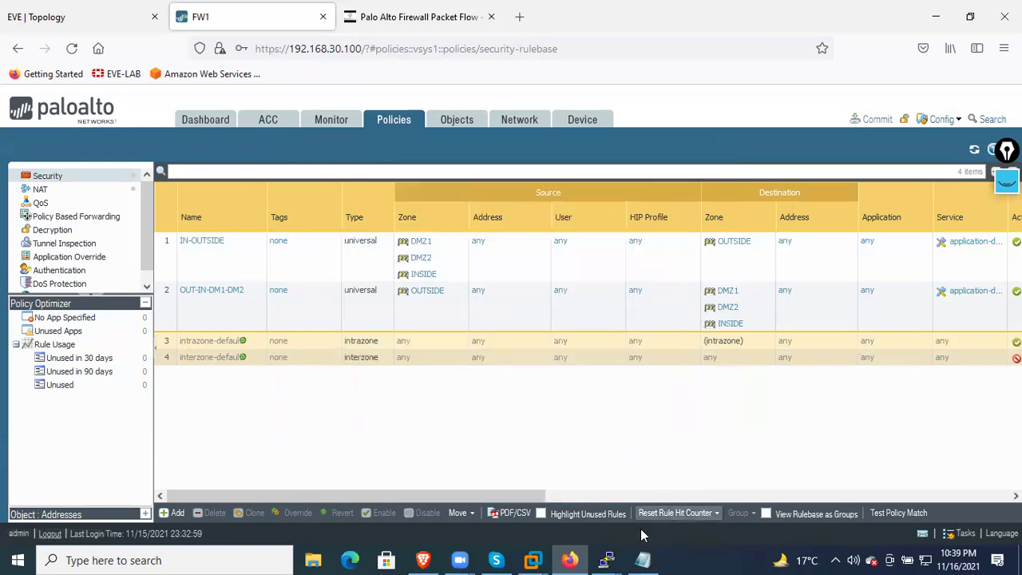
# In the R3 console, ping 101.1.1.103 successfully
pyautogui.moveTo(606, 560)
pyautogui.click(789, 498)
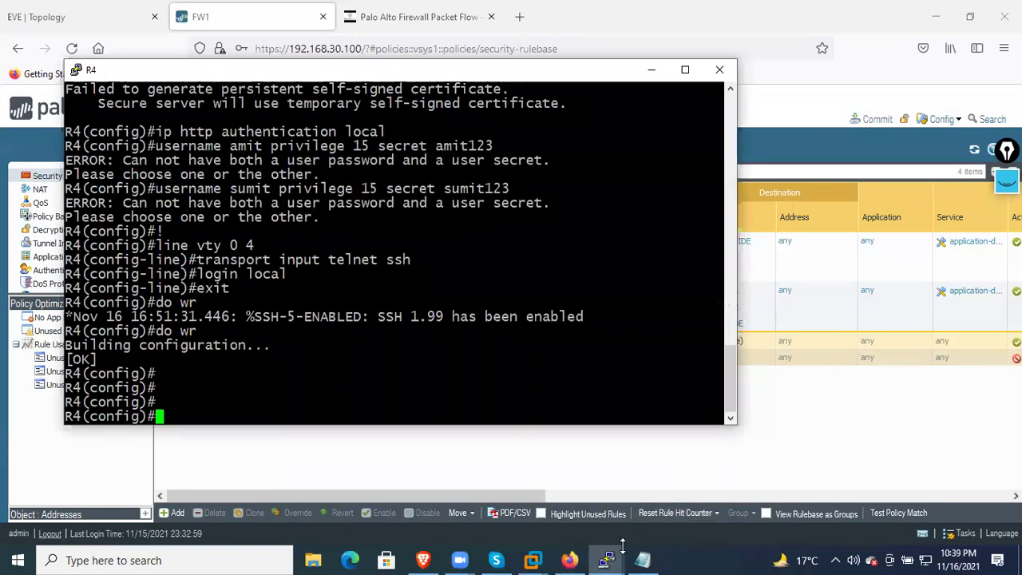
pyautogui.click(486, 508)
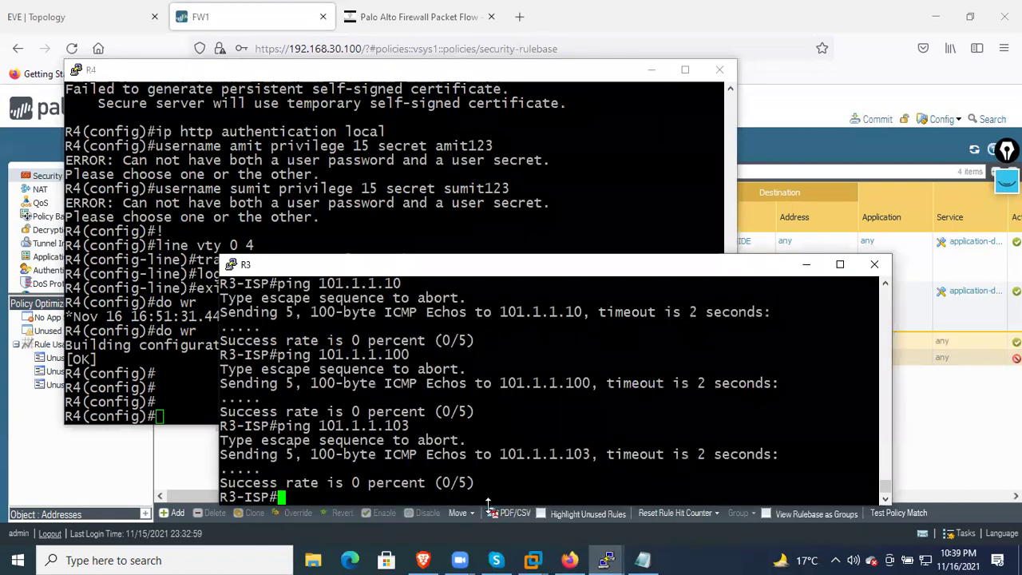
pyautogui.press('Return')
pyautogui.press('Return')
pyautogui.press('Return')
pyautogui.press('Return')
pyautogui.press('Return')
pyautogui.press('Return')
pyautogui.press('Return')
pyautogui.press('Return')
pyautogui.press('Return')
pyautogui.press('Return')
pyautogui.press('Return')
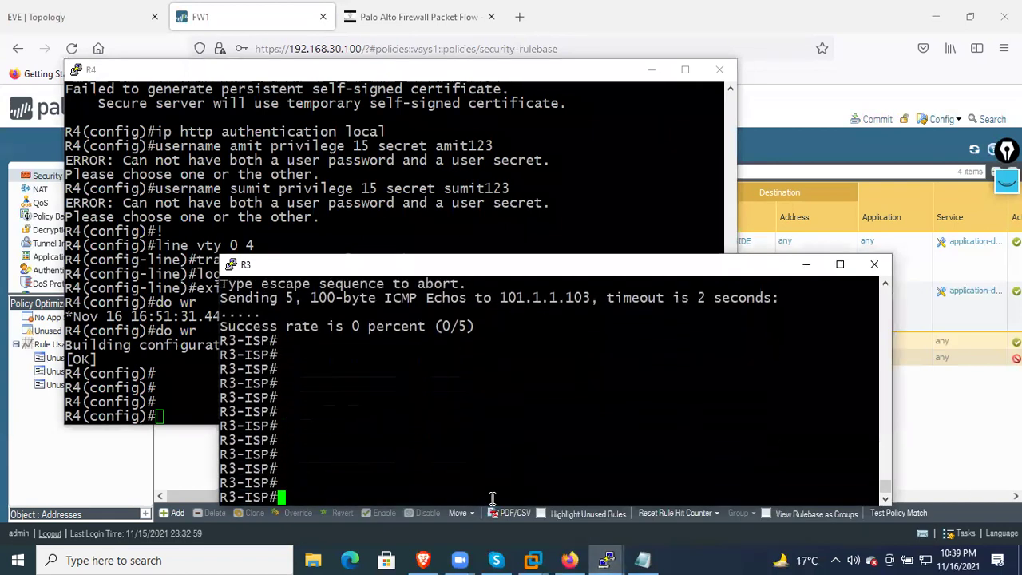
pyautogui.press('Return')
pyautogui.write('ping 101.1.1.103')
pyautogui.press('Return')
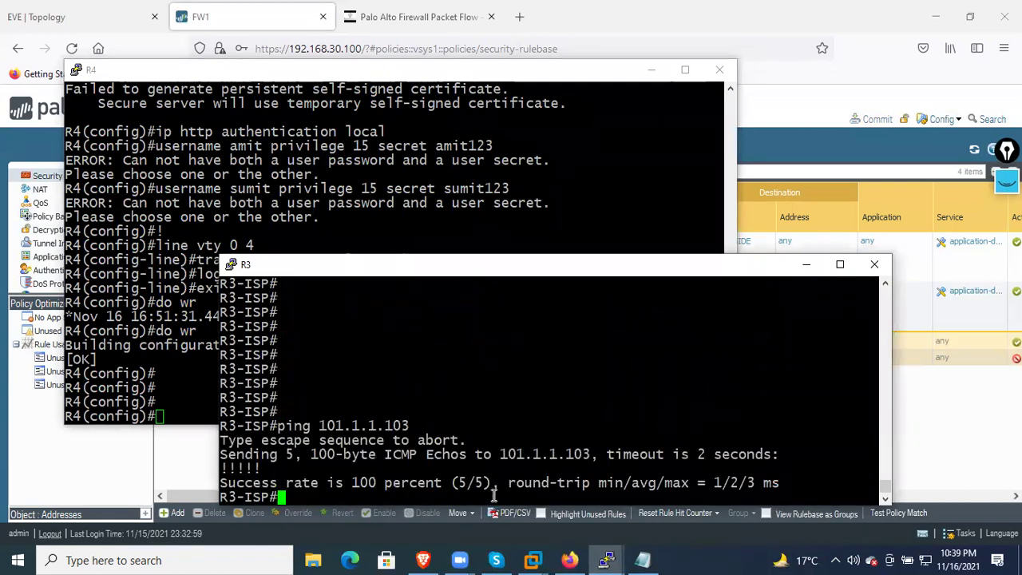
# Ping 101.1.1.100 and then 101.1.1.10 from R3, both succeeding at 5/5
pyautogui.press('Up')
pyautogui.press('BackSpace')
pyautogui.write('01.1.1.100')
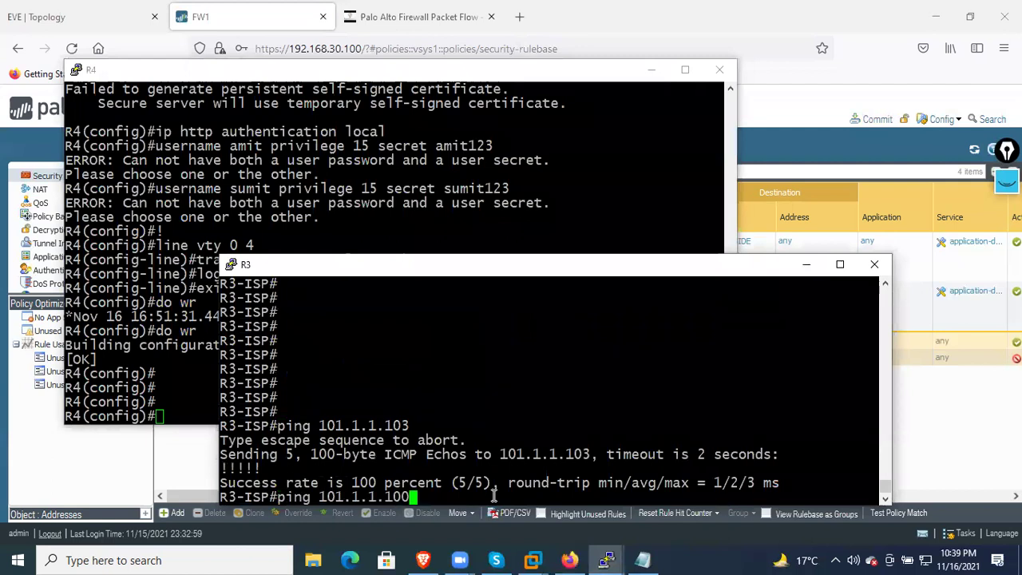
pyautogui.press('Return')
pyautogui.press('Up')
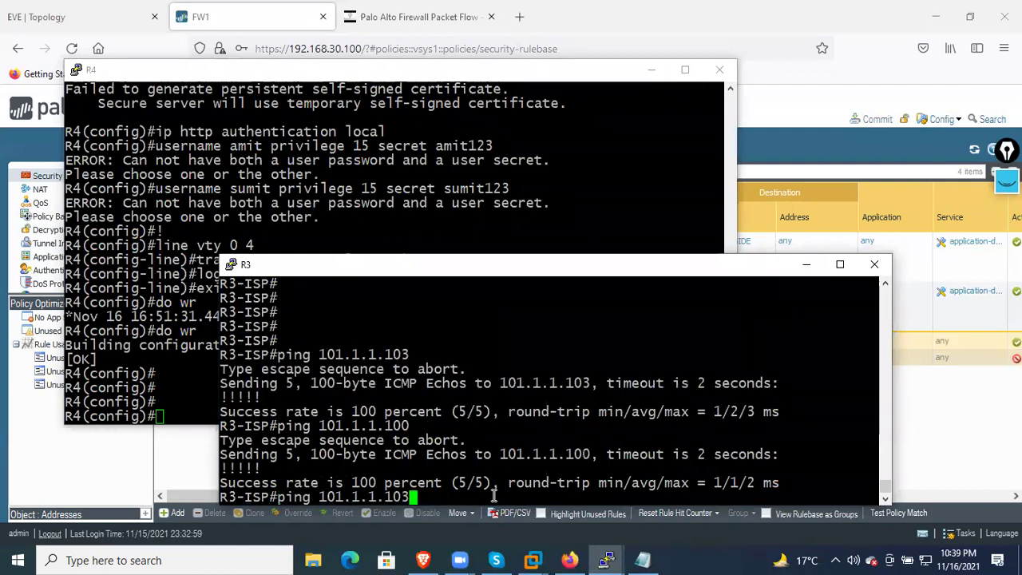
pyautogui.press('BackSpace')
pyautogui.hotkey('ctrl', 'a')
pyautogui.press('Return')
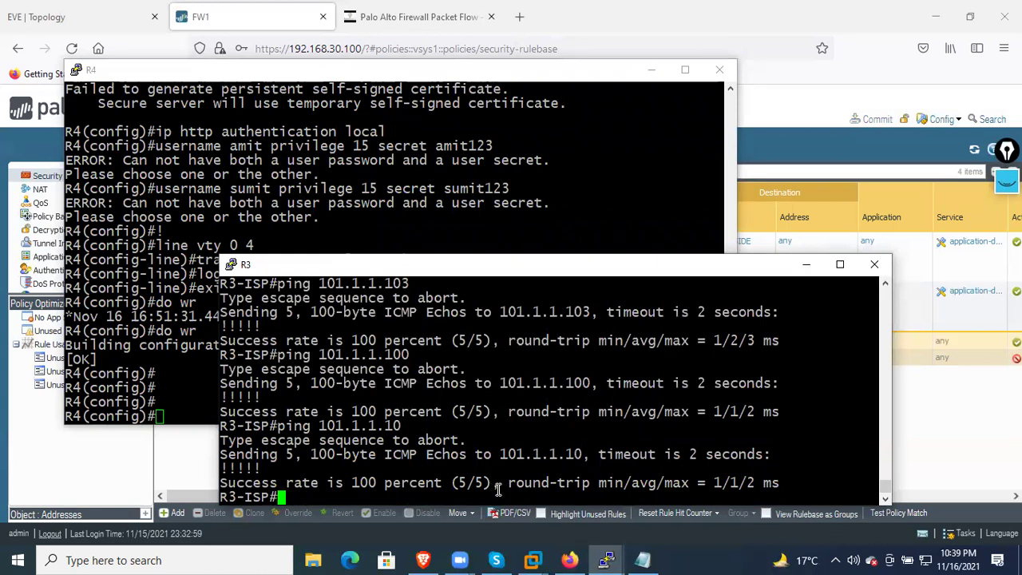
# Telnet from R3 to 101.1.1.10 and log in to R1, retrying with a second local user after a failed login
pyautogui.write('tel')
pyautogui.press('Tab')
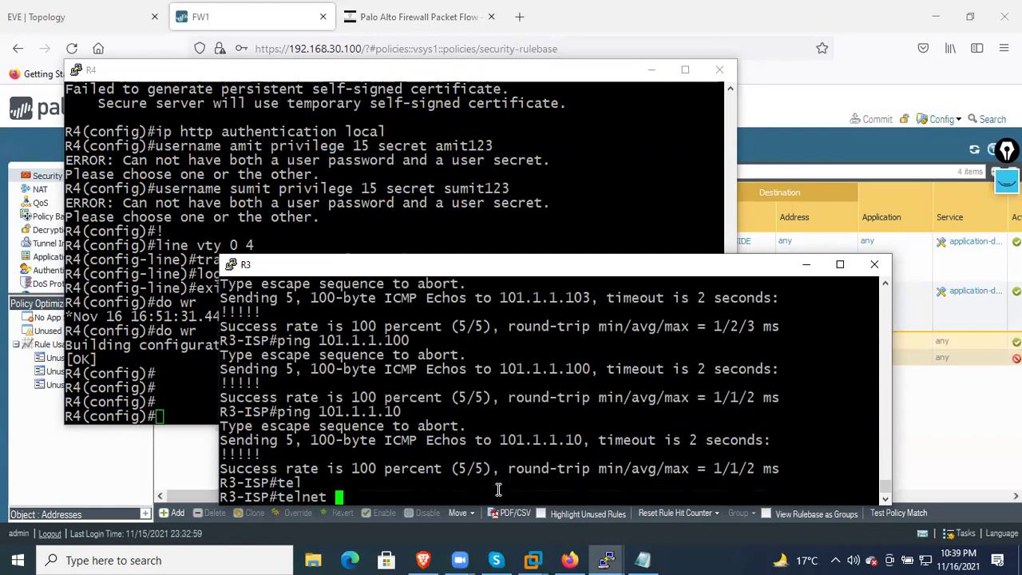
pyautogui.write('101.1.1.10')
pyautogui.press('Return')
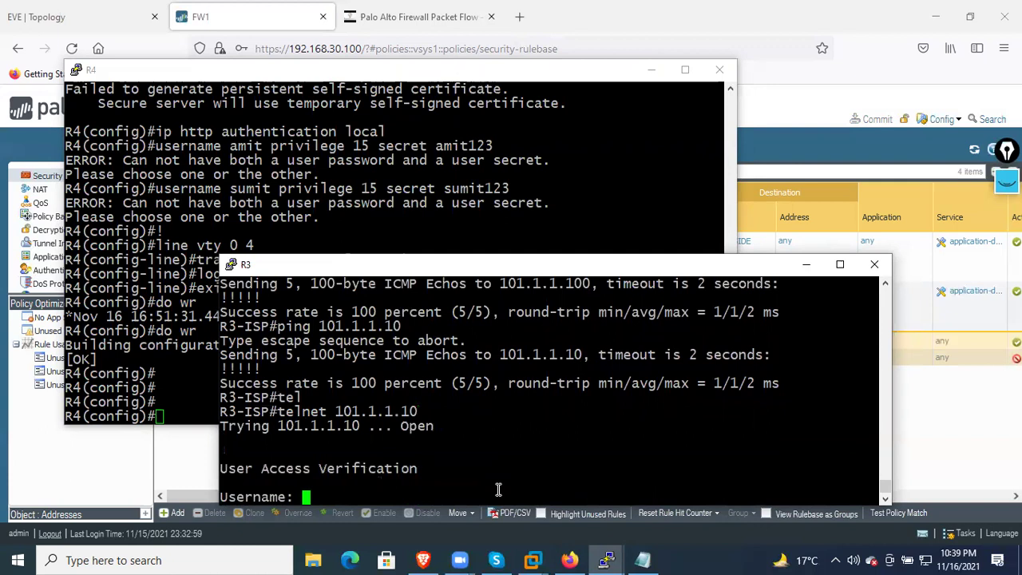
pyautogui.write('cisco')
pyautogui.press('Return')
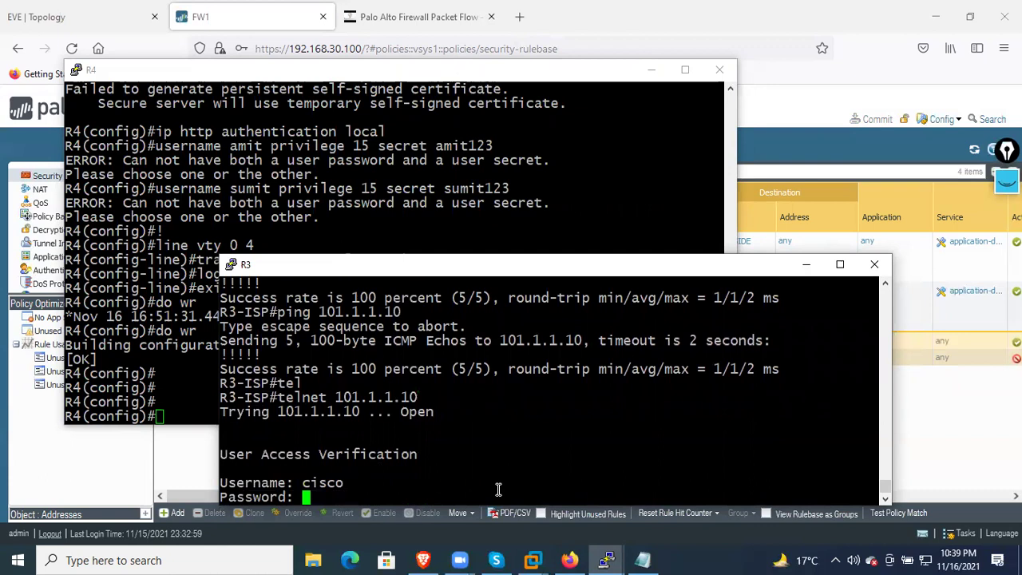
pyautogui.press('Return')
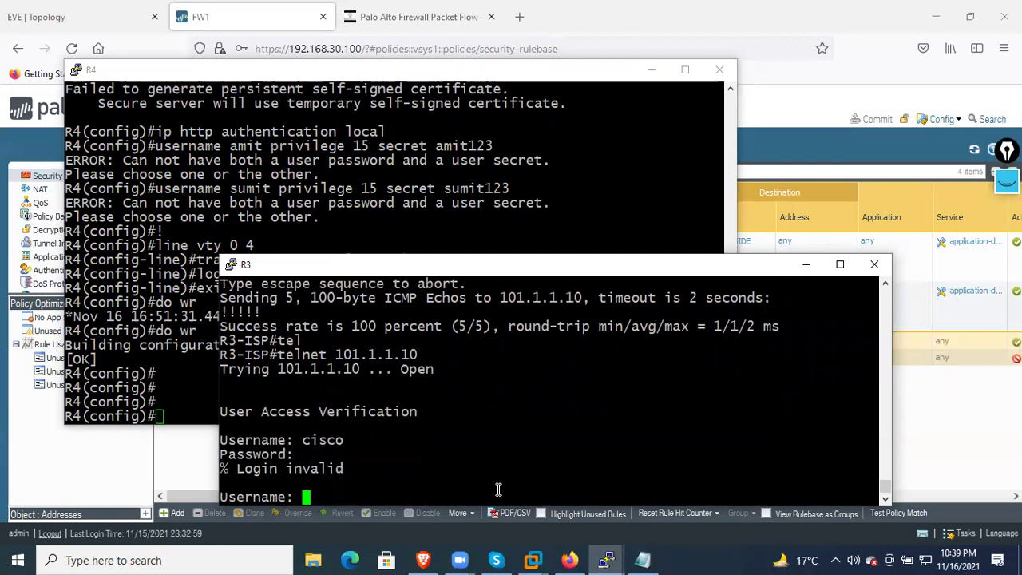
pyautogui.write('amit')
pyautogui.press('Return')
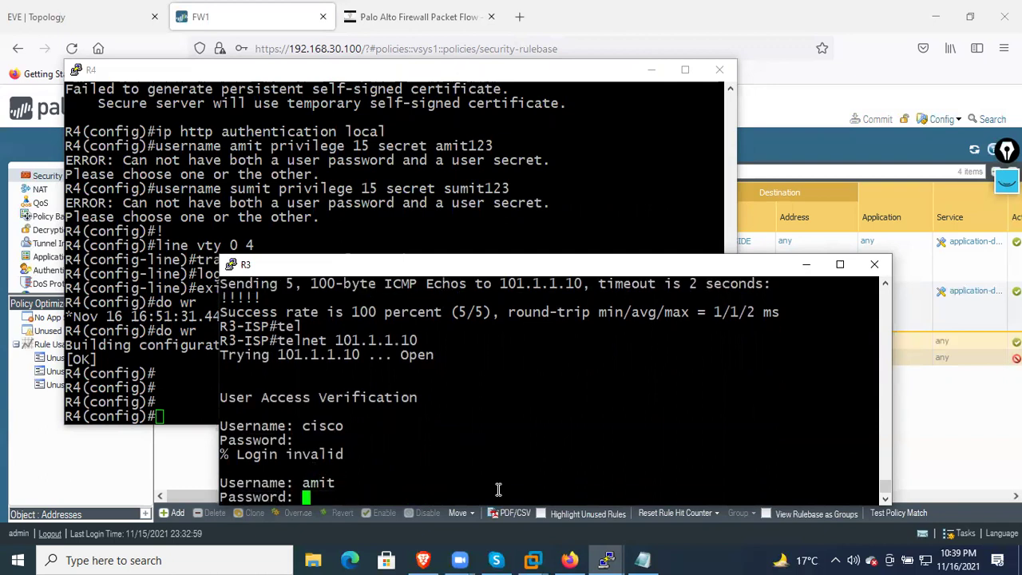
pyautogui.press('Return')
pyautogui.press('Return')
pyautogui.press('Return')
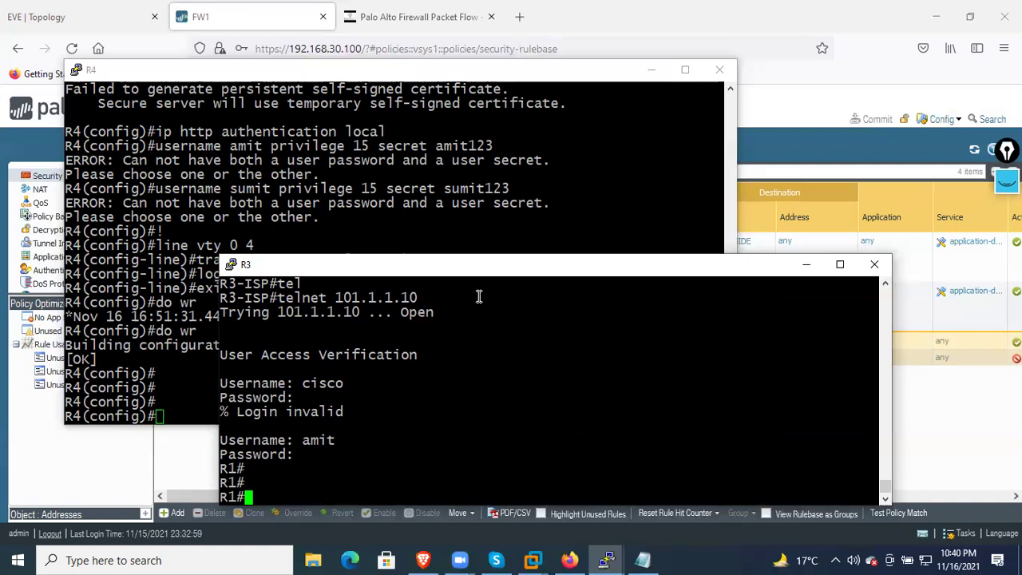
# Open Win2's console from the EVE topology, close Network Connections and start Chrome
pyautogui.click(88, 17)
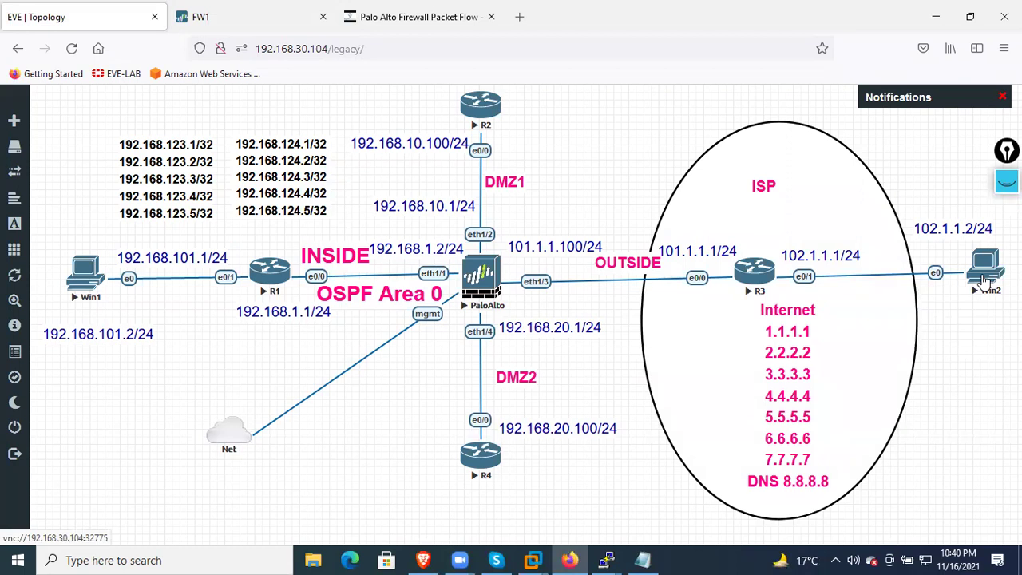
pyautogui.click(987, 275)
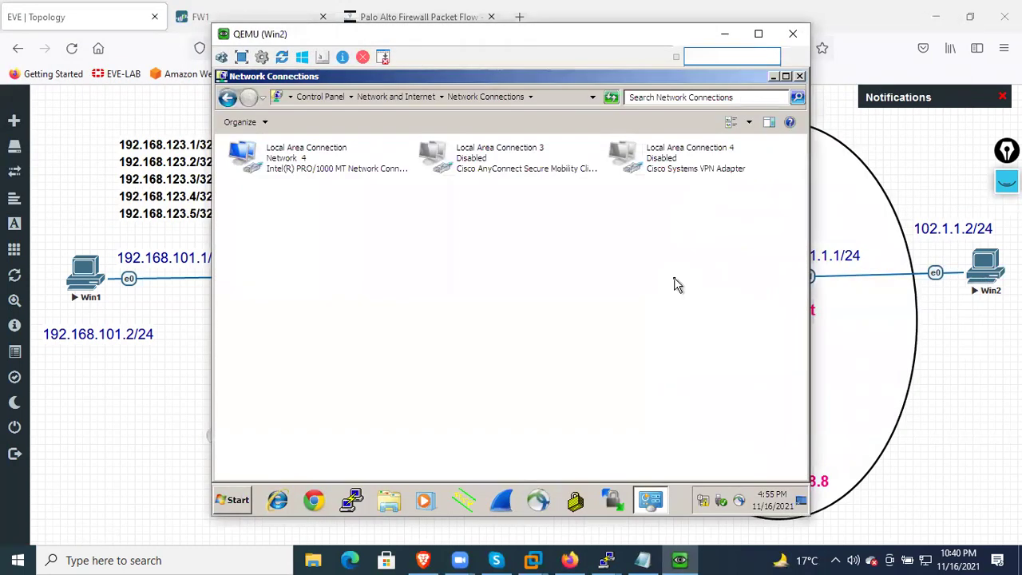
pyautogui.click(799, 76)
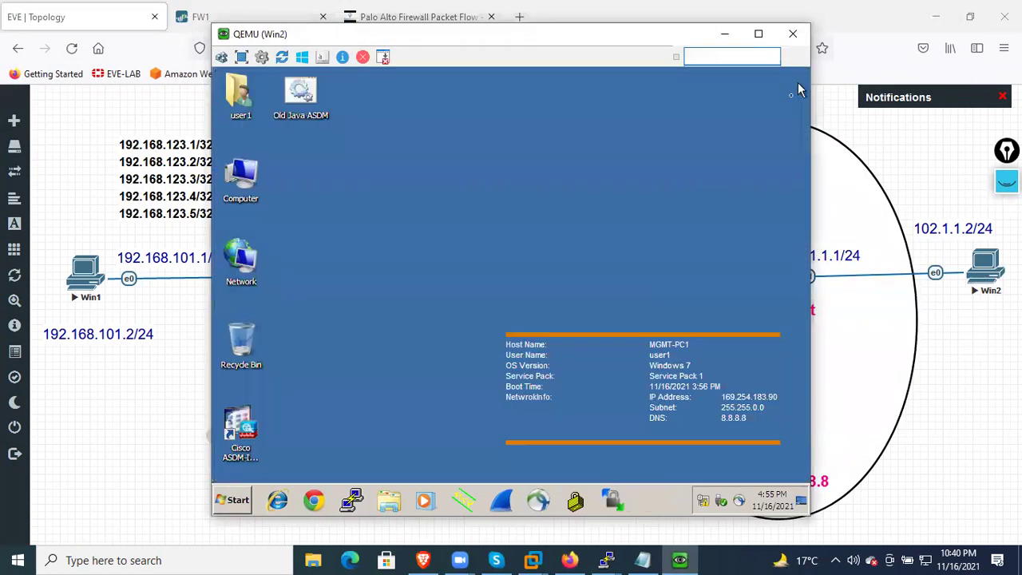
pyautogui.click(317, 493)
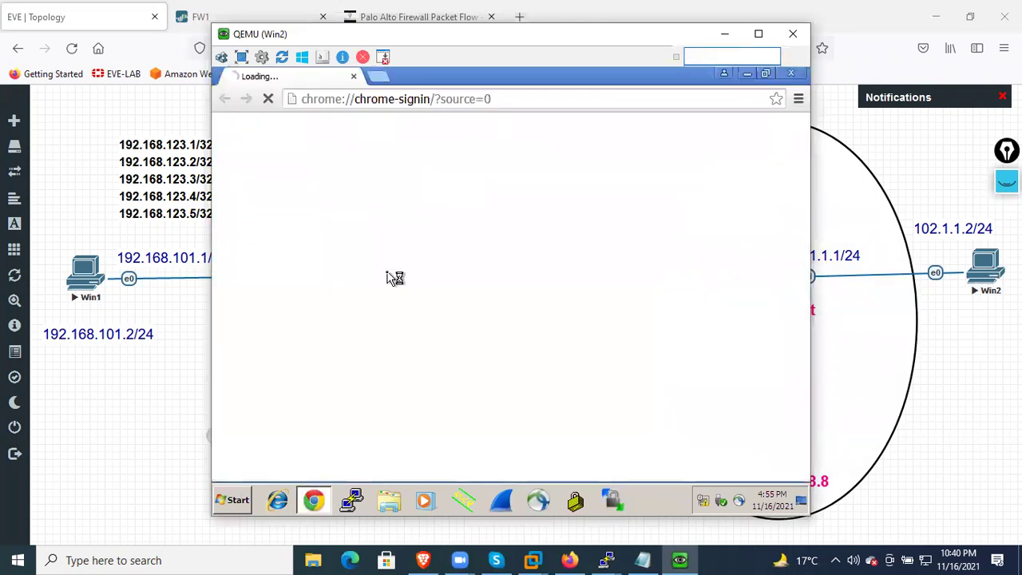
pyautogui.click(564, 128)
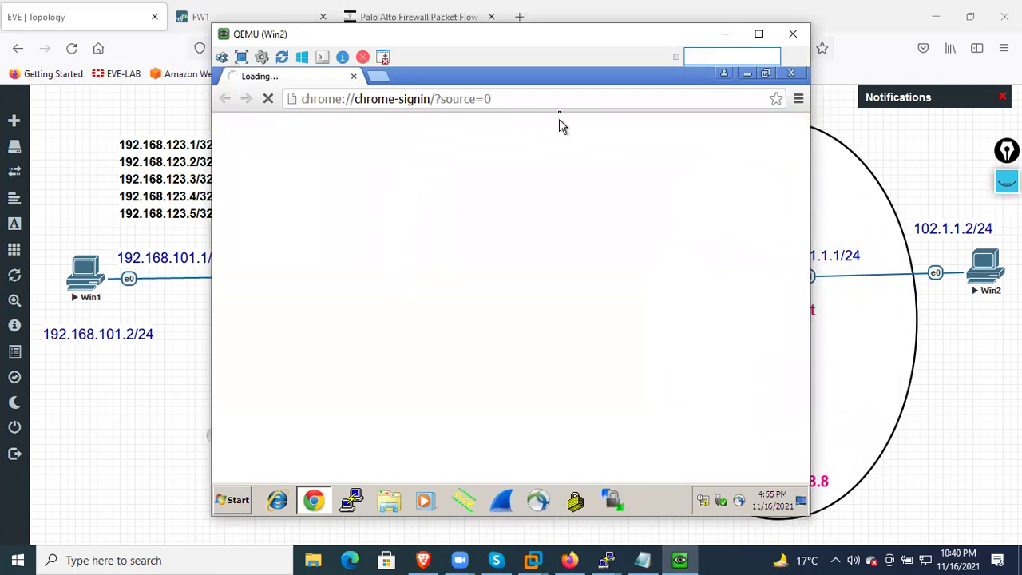
pyautogui.click(562, 104)
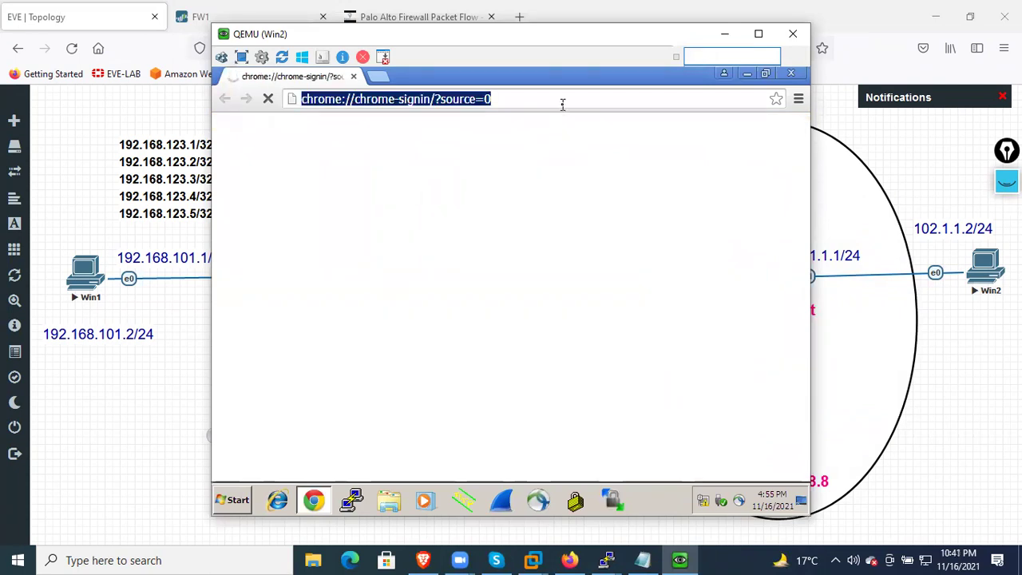
pyautogui.write('https')
pyautogui.press('BackSpace')
pyautogui.write('://')
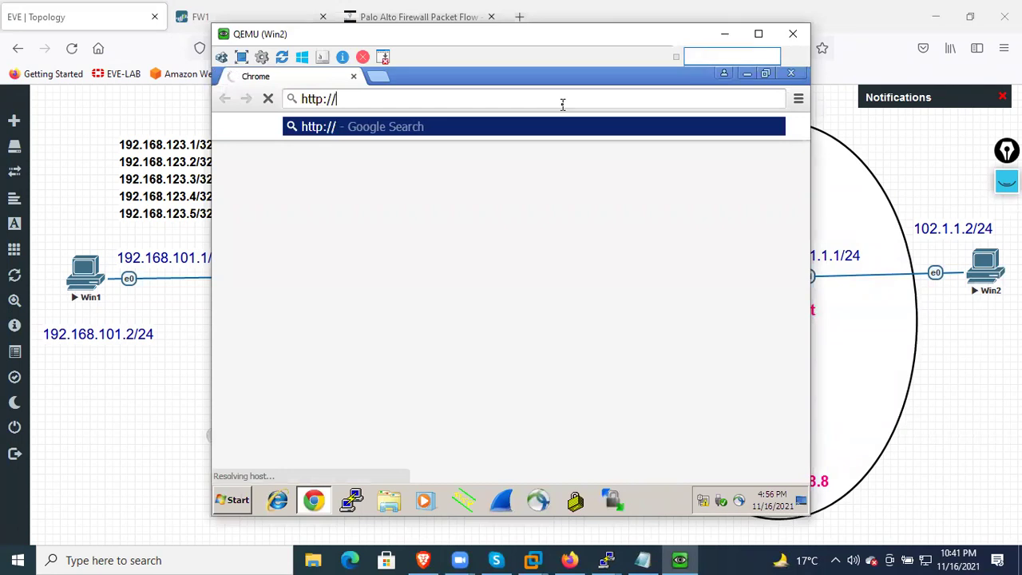
pyautogui.write('101/1/1/')
pyautogui.press('BackSpace')
pyautogui.press('BackSpace')
pyautogui.press('BackSpace')
pyautogui.press('BackSpace')
pyautogui.press('BackSpace')
pyautogui.press('BackSpace')
pyautogui.write('1.1')
pyautogui.write('.1.1.10')
pyautogui.press('Return')
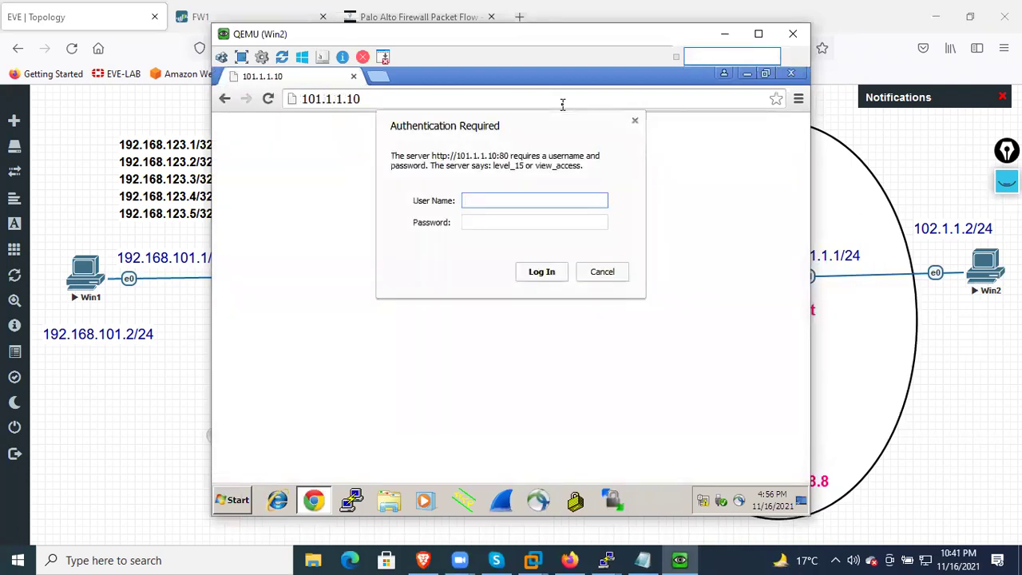
# Log in to R1's web page with the local user credentials and decline saving the password
pyautogui.write('amit')
pyautogui.press('Tab')
pyautogui.write('****')
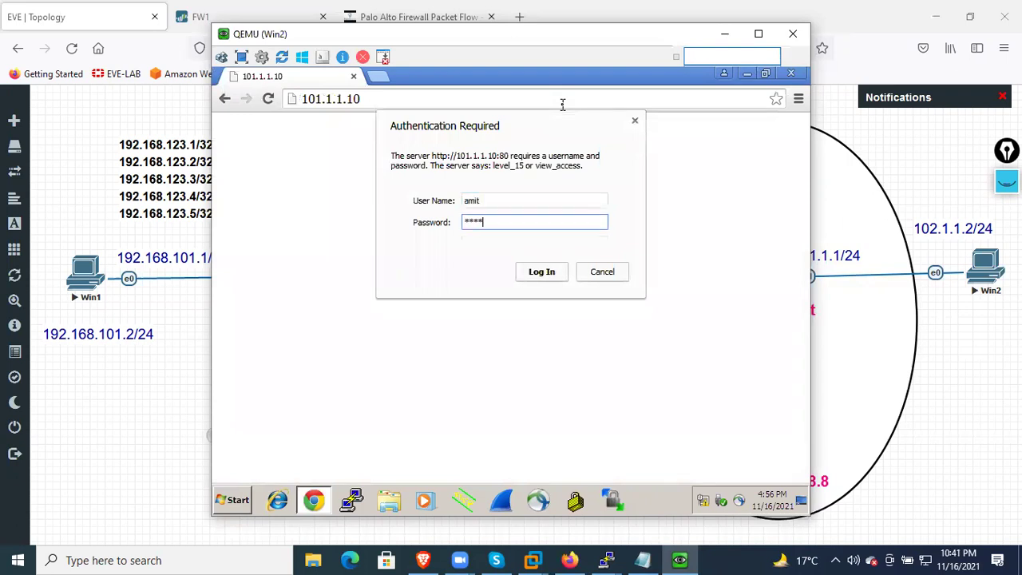
pyautogui.press('Return')
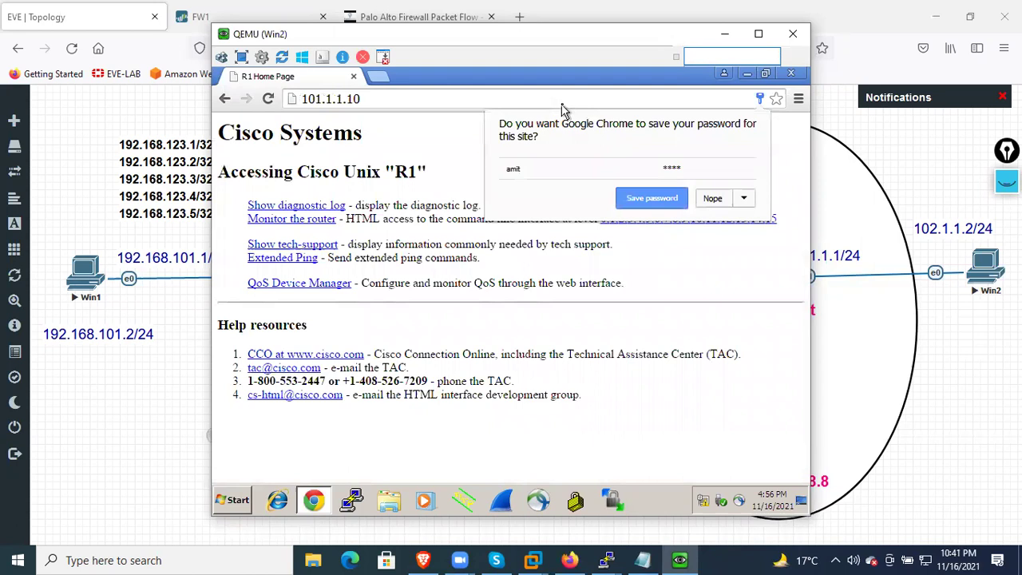
pyautogui.click(713, 199)
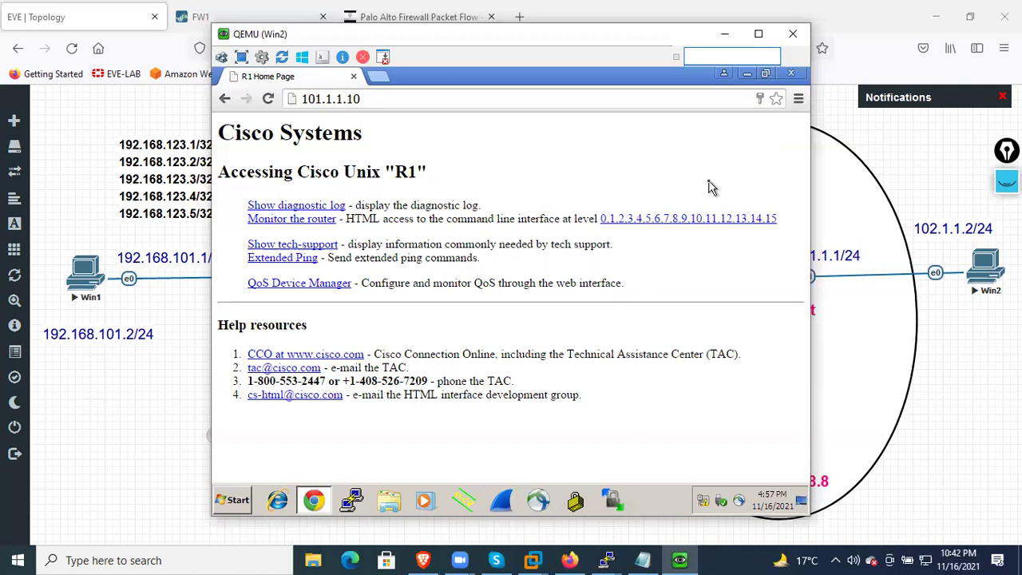
# Open R1's level 15 exec page, then minimize the Win2 console to show the topology
pyautogui.click(771, 219)
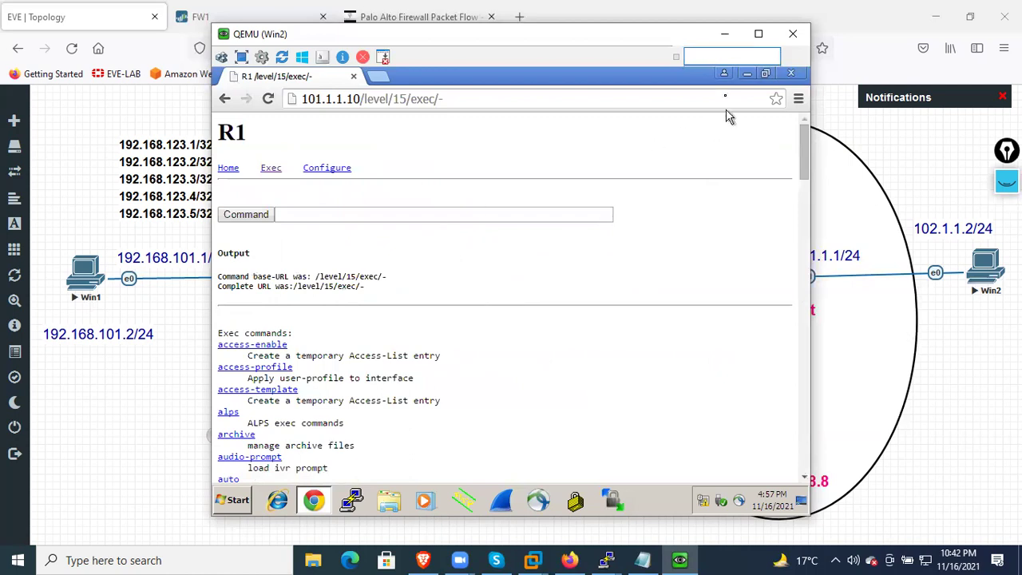
pyautogui.click(724, 33)
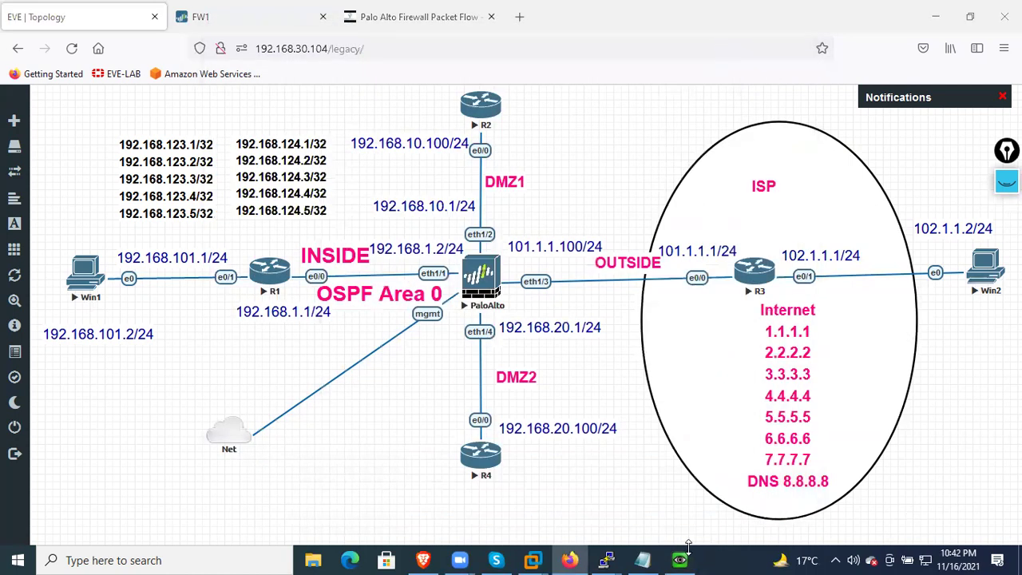
# Switch to the FW1 PAN-OS tab and show the NAT rulebase with its three static rules
pyautogui.click(680, 560)
pyautogui.click(785, 41)
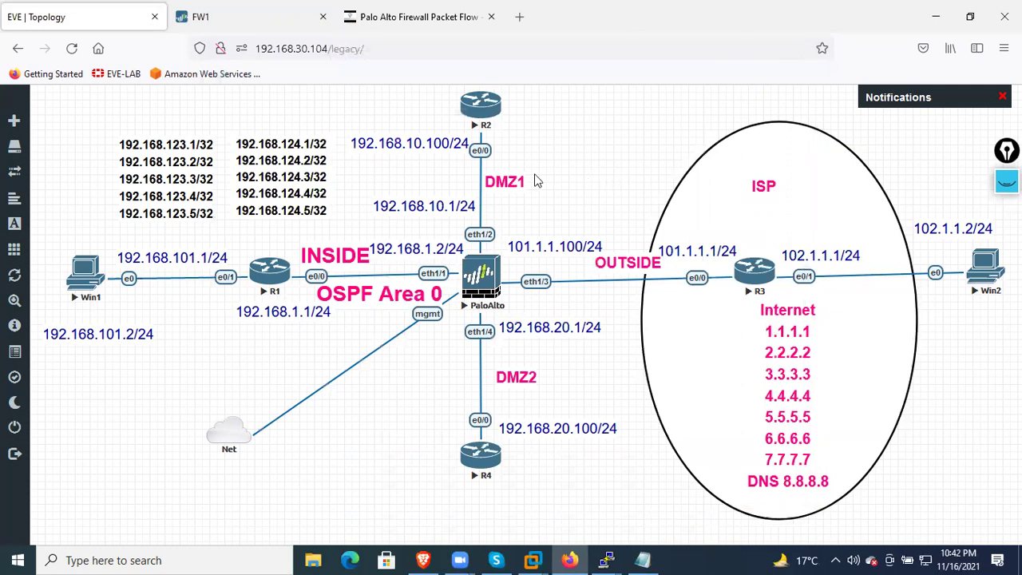
pyautogui.click(271, 17)
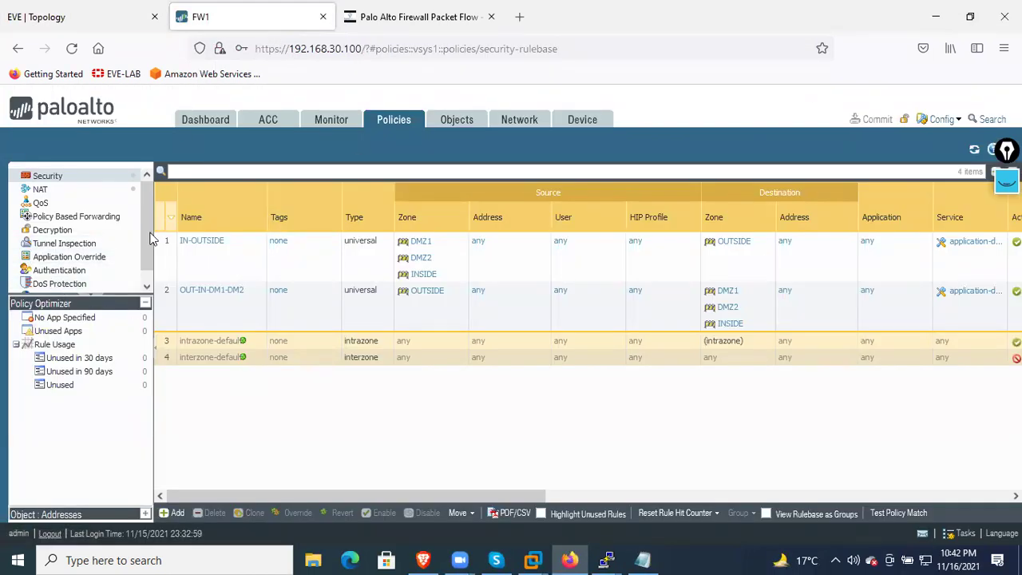
pyautogui.scroll(-1, 91, 274)
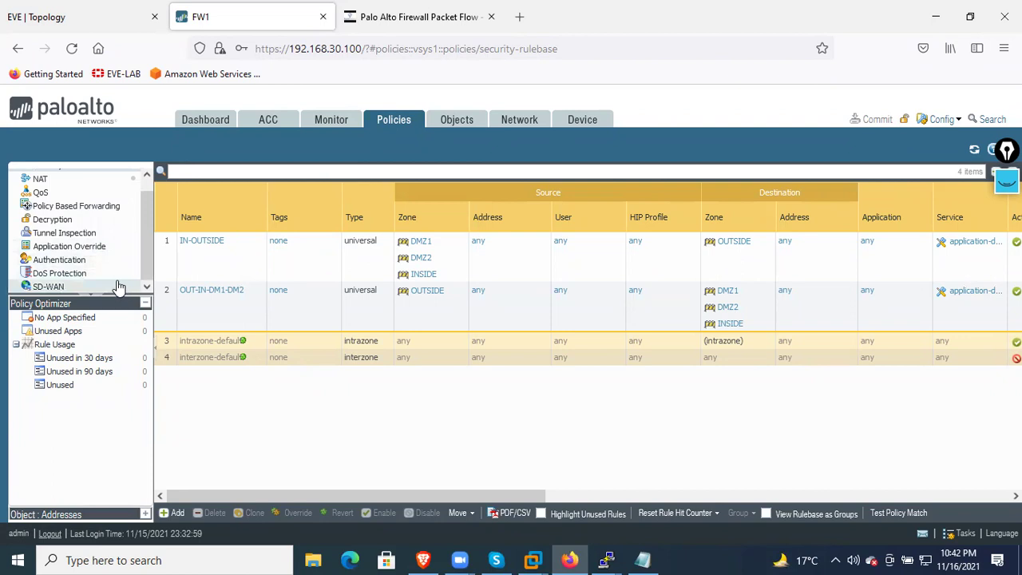
pyautogui.scroll(1, 109, 266)
pyautogui.click(91, 193)
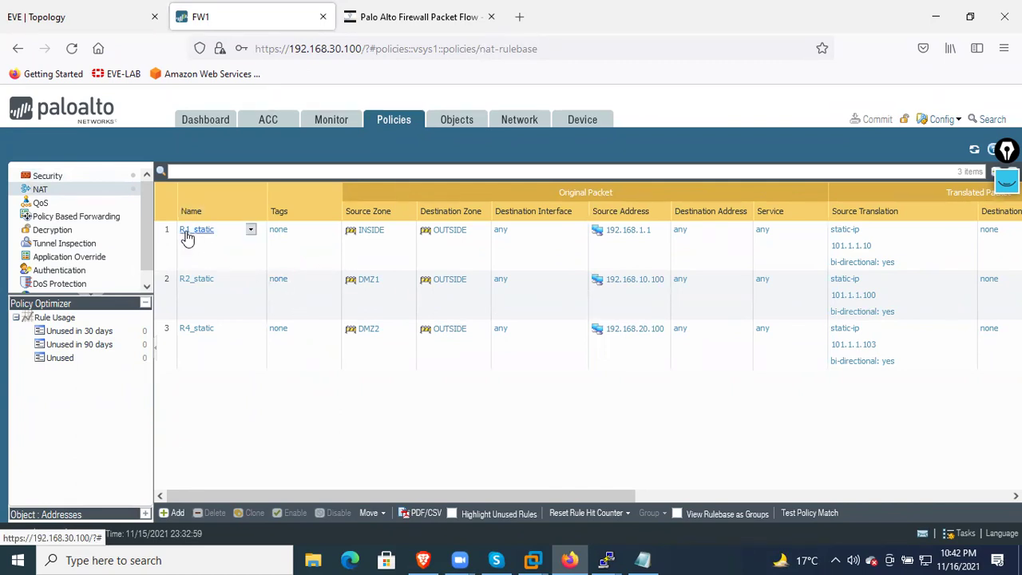
# Delete the R1_static, R2_static and R4_static NAT rules
pyautogui.click(186, 234)
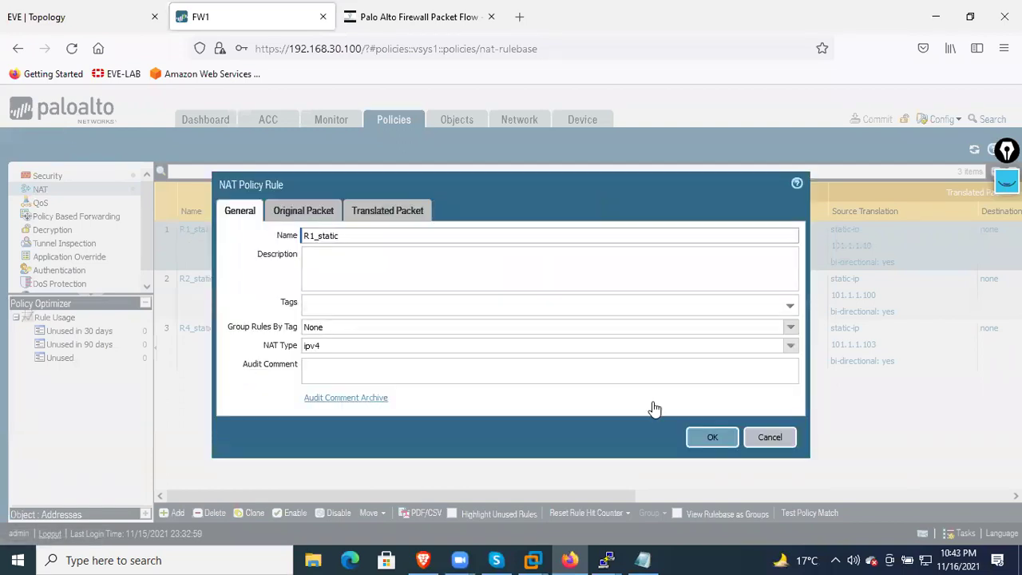
pyautogui.click(759, 436)
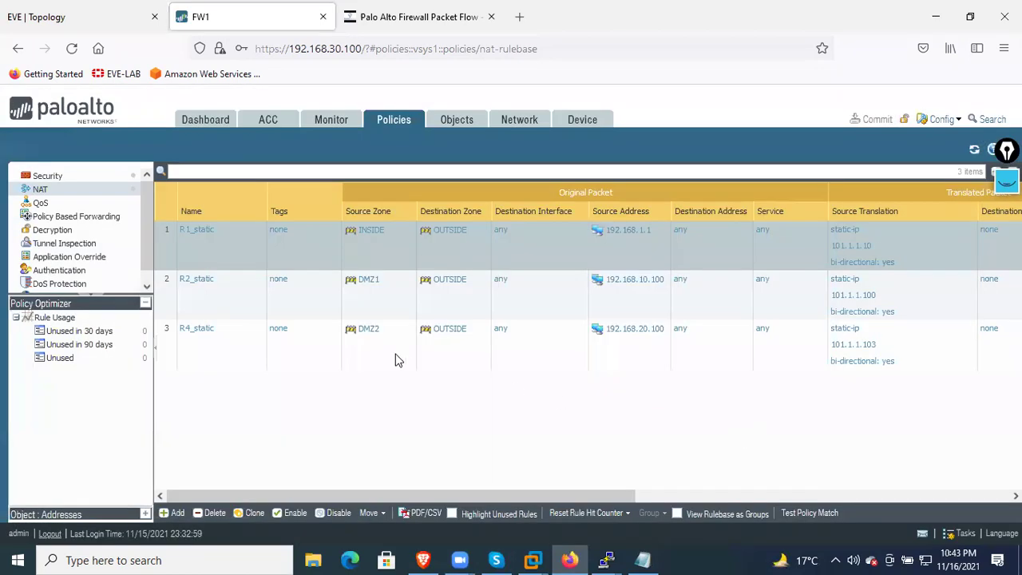
pyautogui.click(212, 294)
pyautogui.keyDown('ctrl'); pyautogui.click(214, 328); pyautogui.keyUp('ctrl')
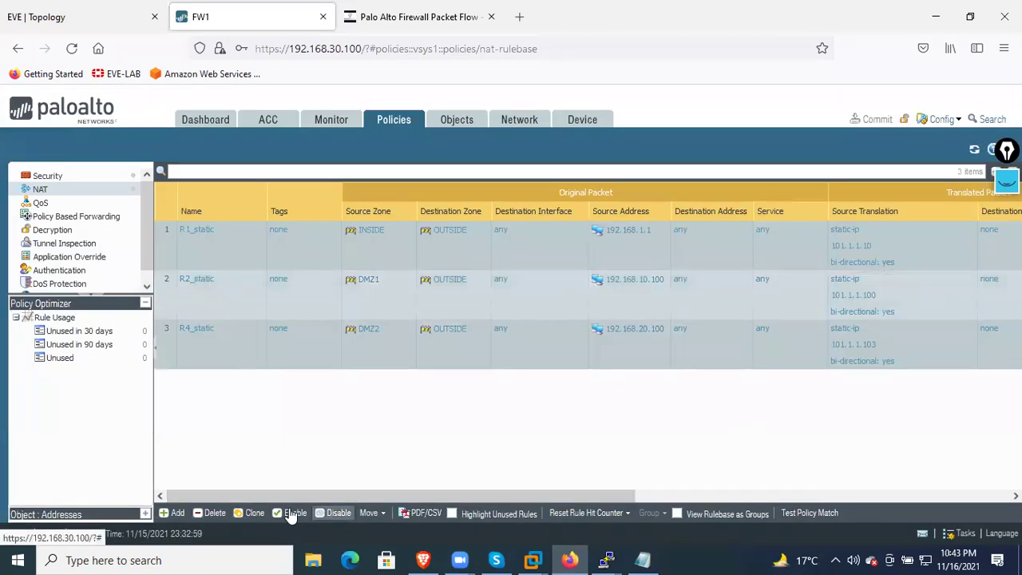
pyautogui.click(214, 515)
pyautogui.click(477, 367)
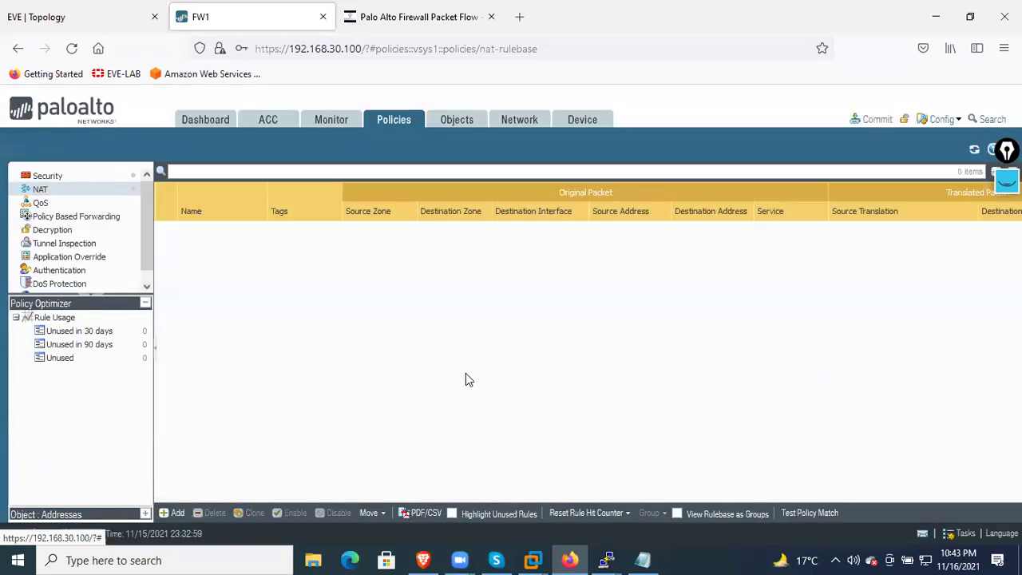
# Commit the deletion to the firewall and close the completed status window
pyautogui.click(866, 120)
pyautogui.click(636, 485)
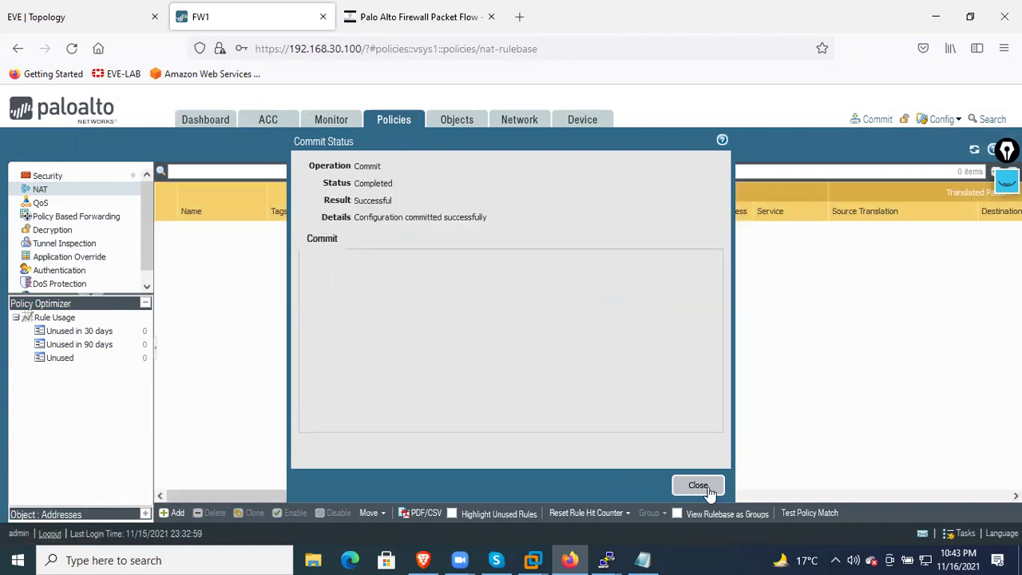
pyautogui.click(701, 487)
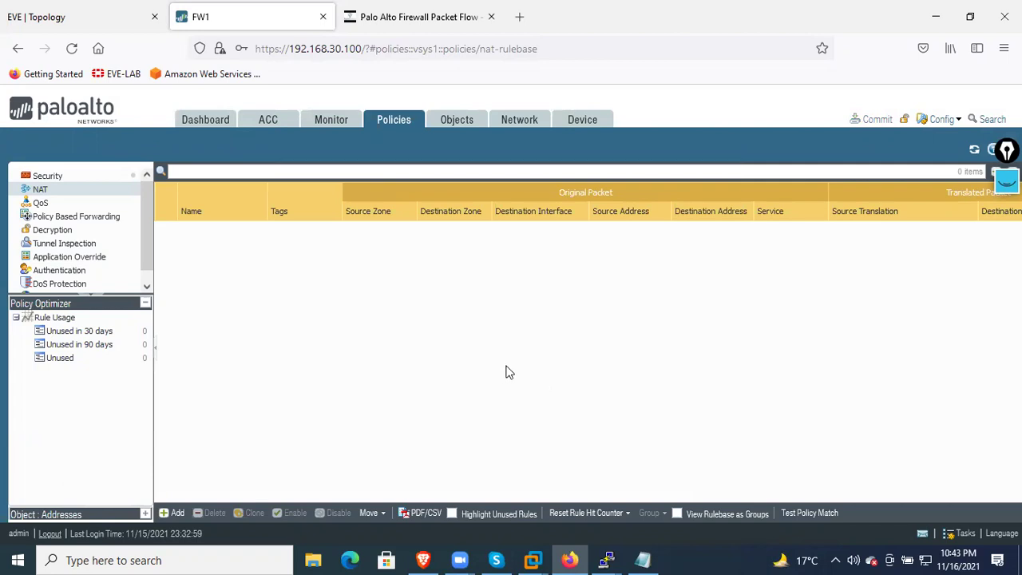
# Open a blank NAT Policy Rule form, after cancelling once and revisiting Security and NAT
pyautogui.click(173, 514)
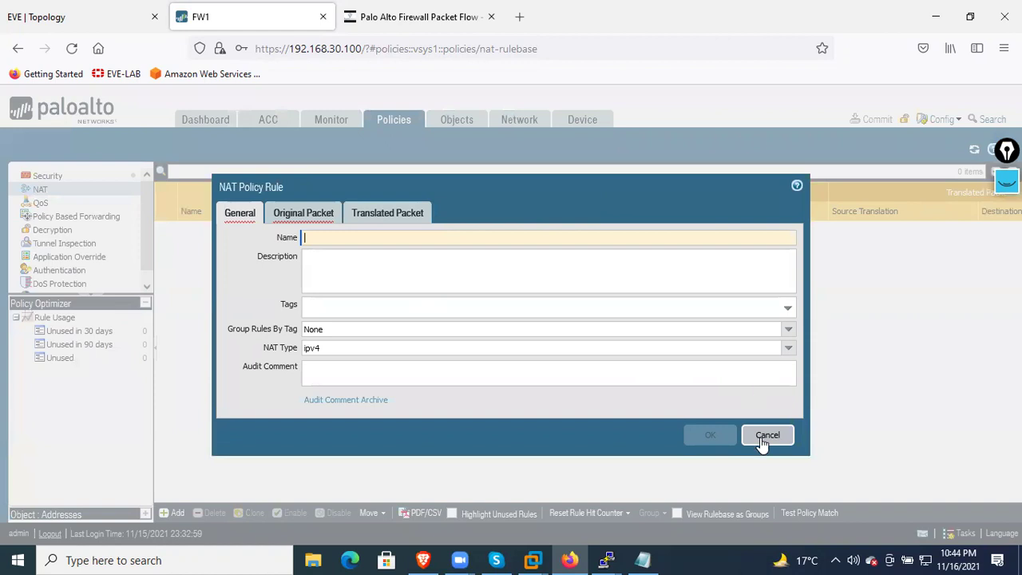
pyautogui.click(762, 437)
pyautogui.click(50, 177)
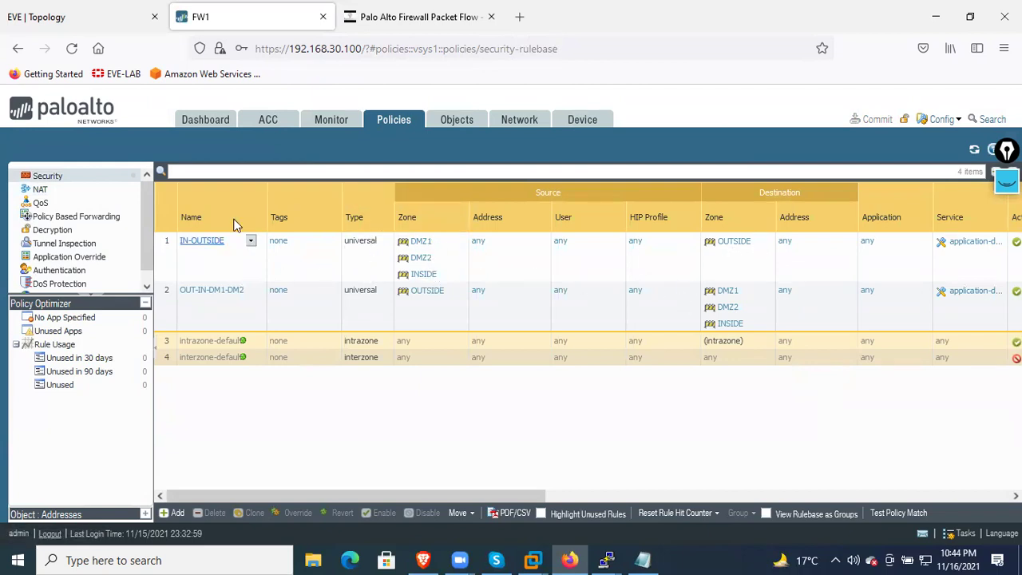
pyautogui.click(43, 195)
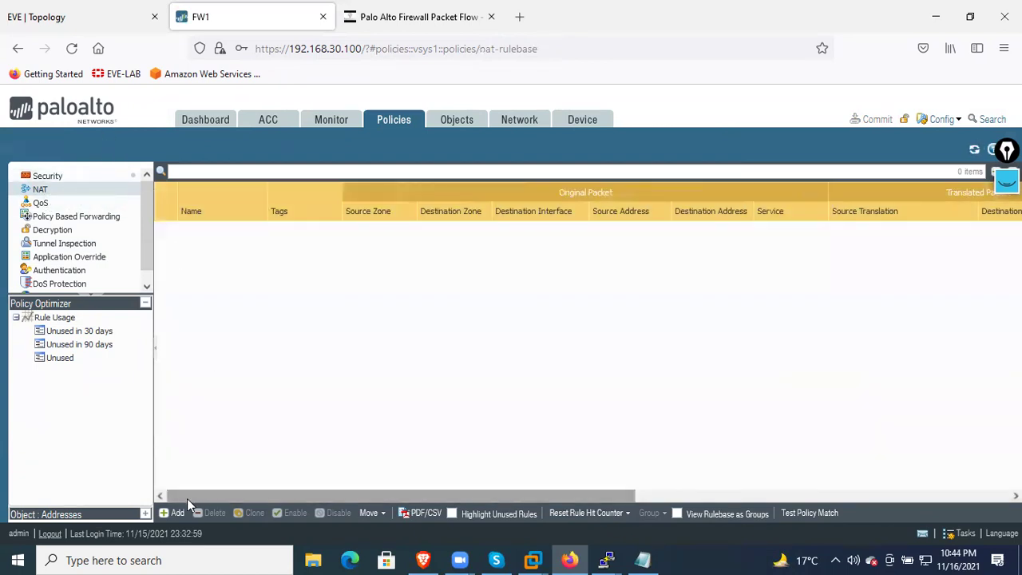
pyautogui.click(177, 513)
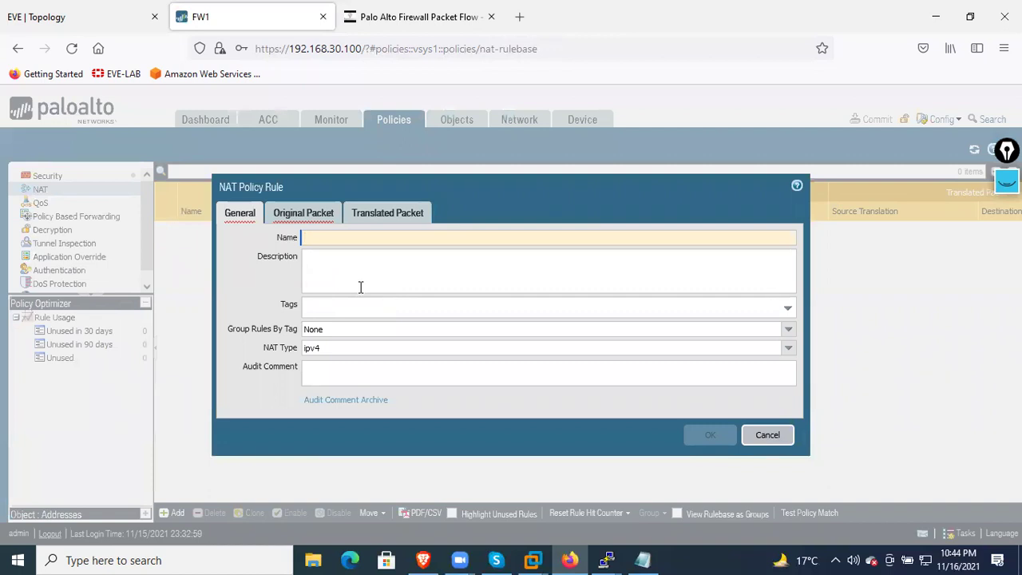
# Name the rule Dynamic with source zones INSIDE, DMZ1, DMZ2 and destination zone OUTSIDE
pyautogui.write('Dynamic')
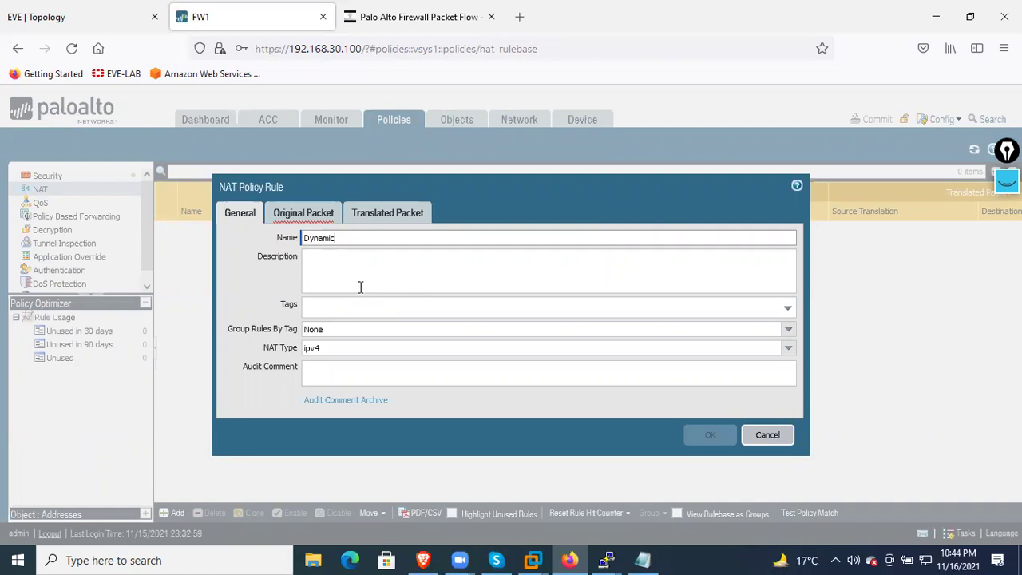
pyautogui.click(312, 217)
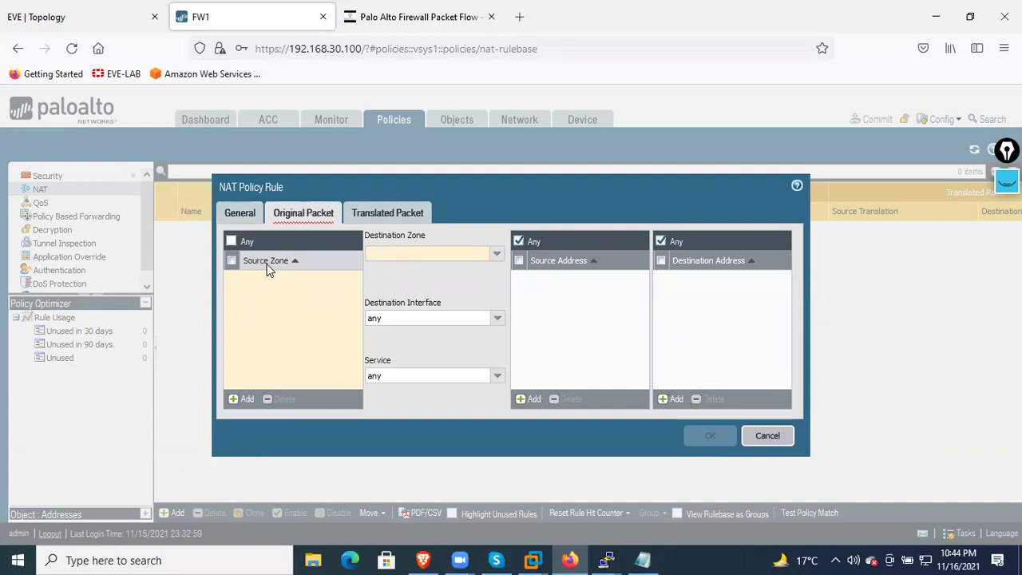
pyautogui.click(245, 399)
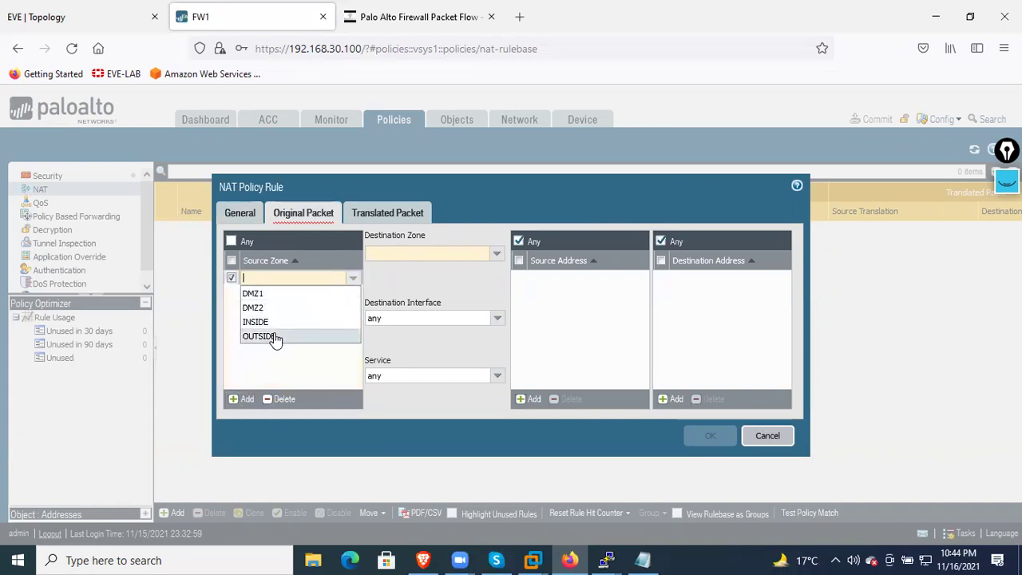
pyautogui.click(274, 323)
pyautogui.click(244, 397)
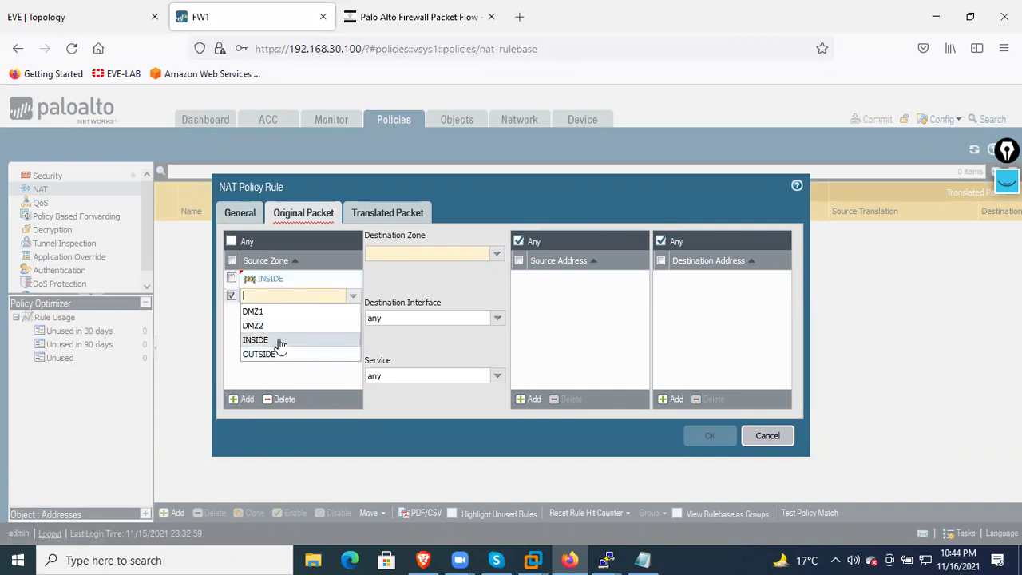
pyautogui.click(283, 313)
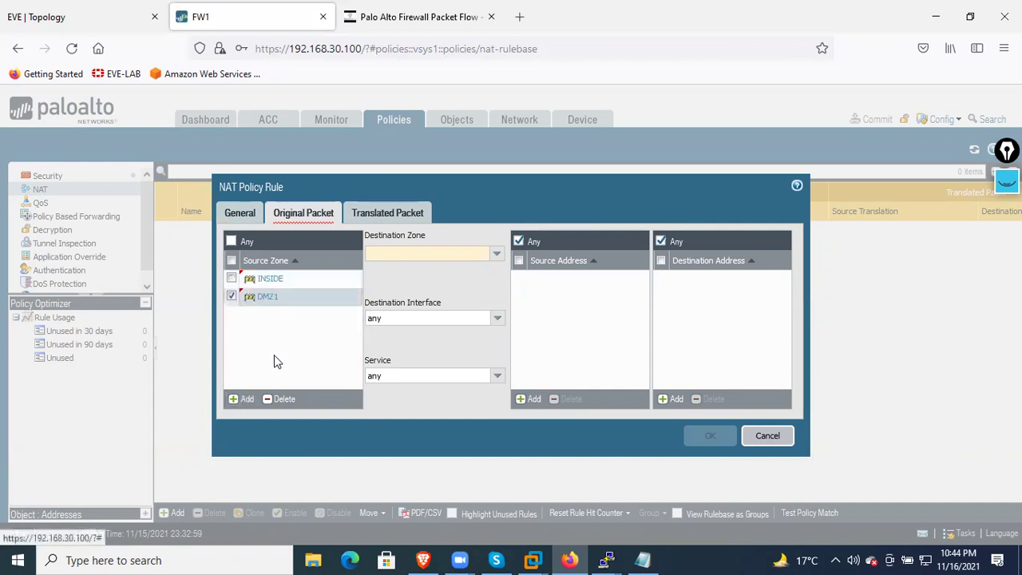
pyautogui.click(244, 399)
pyautogui.click(268, 346)
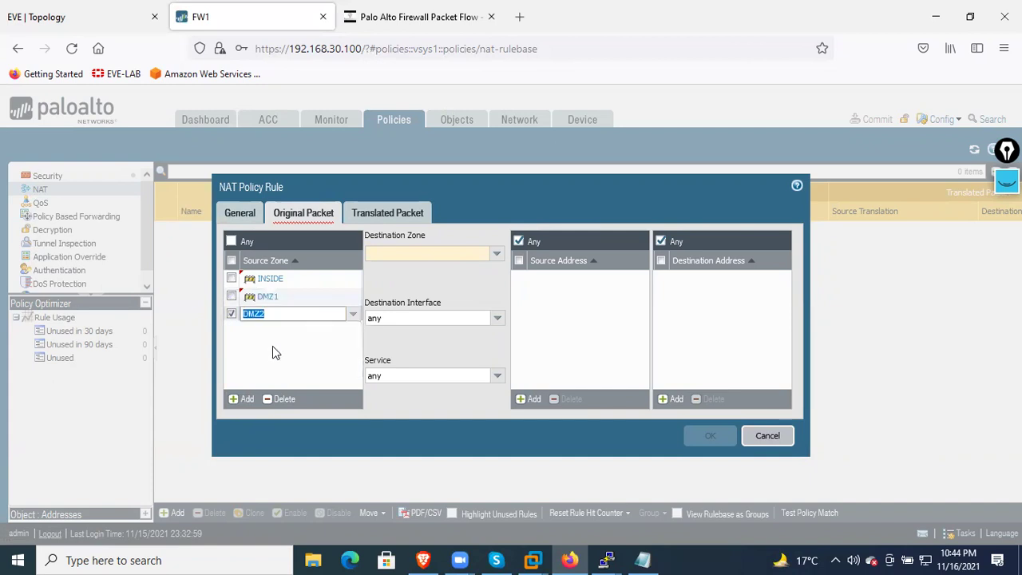
pyautogui.click(272, 346)
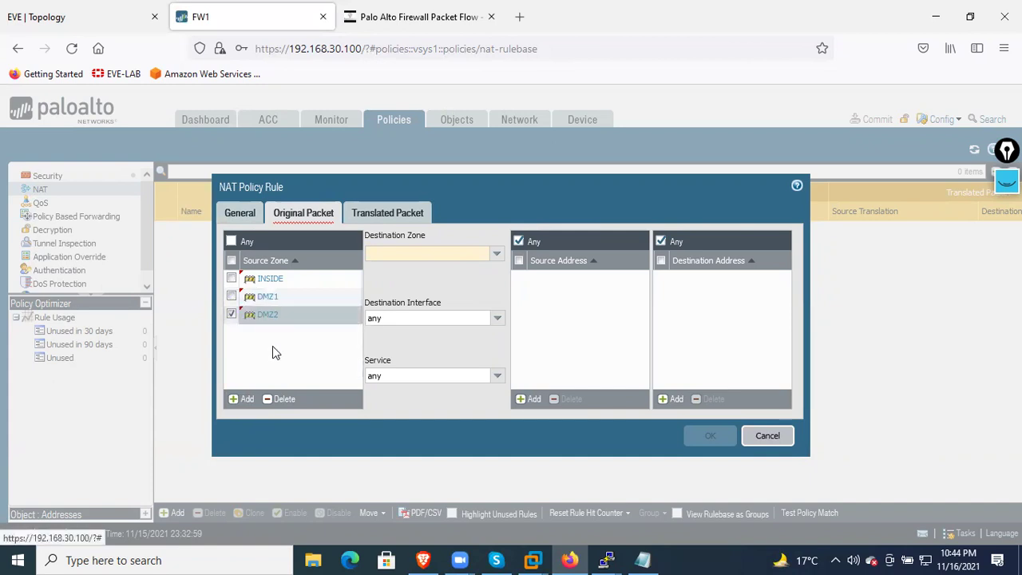
pyautogui.click(494, 254)
pyautogui.click(424, 312)
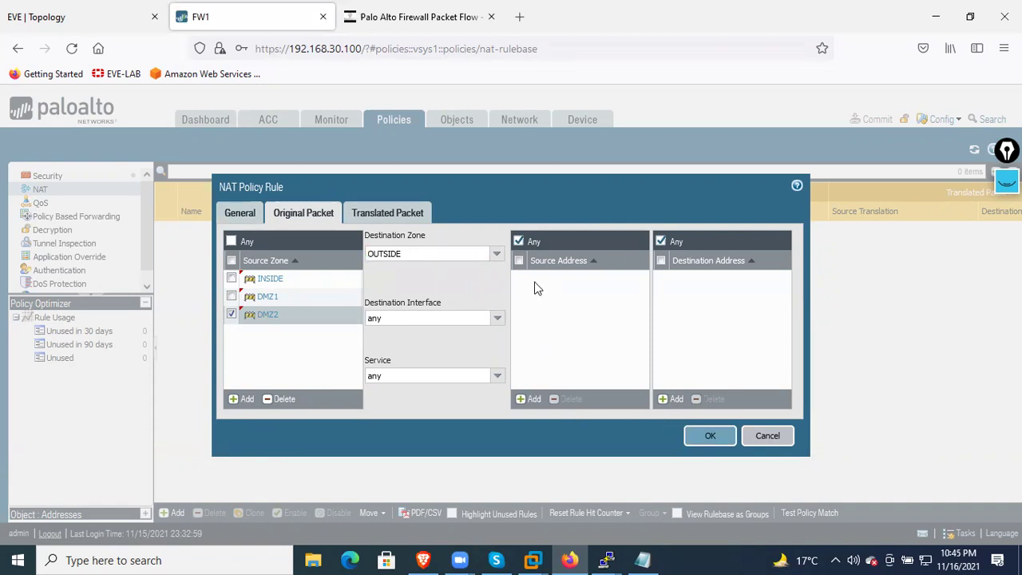
# Add source addresses 192.168.1.0/24 and 192.168.20.0/24 to the Dynamic rule
pyautogui.click(534, 401)
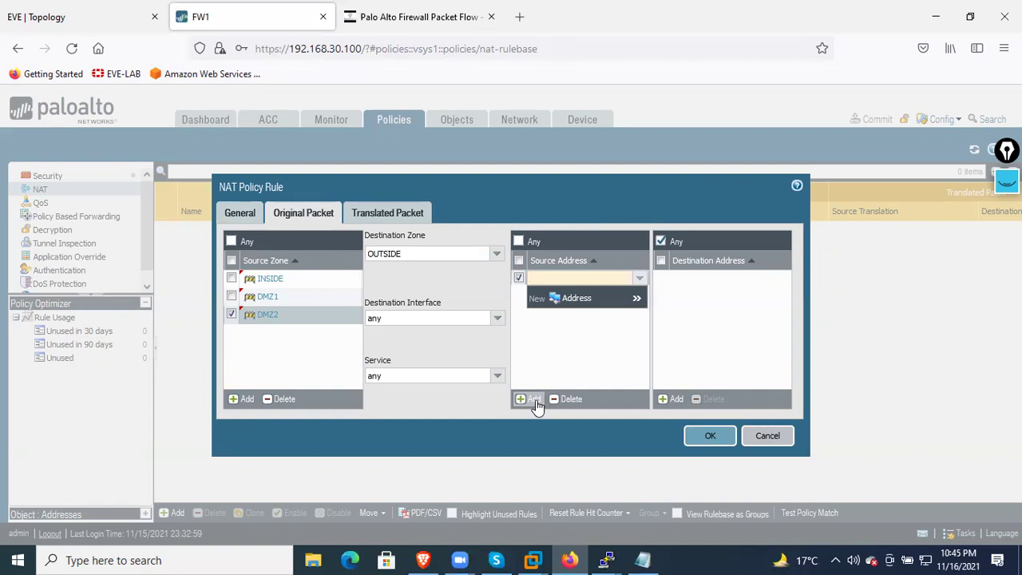
pyautogui.write('192.168.1.0/24')
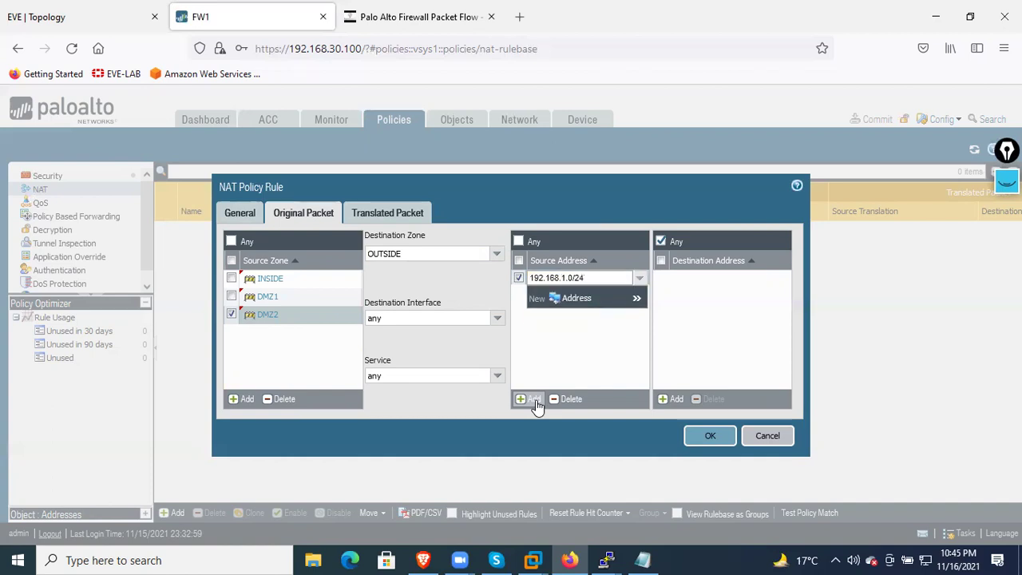
pyautogui.press('Return')
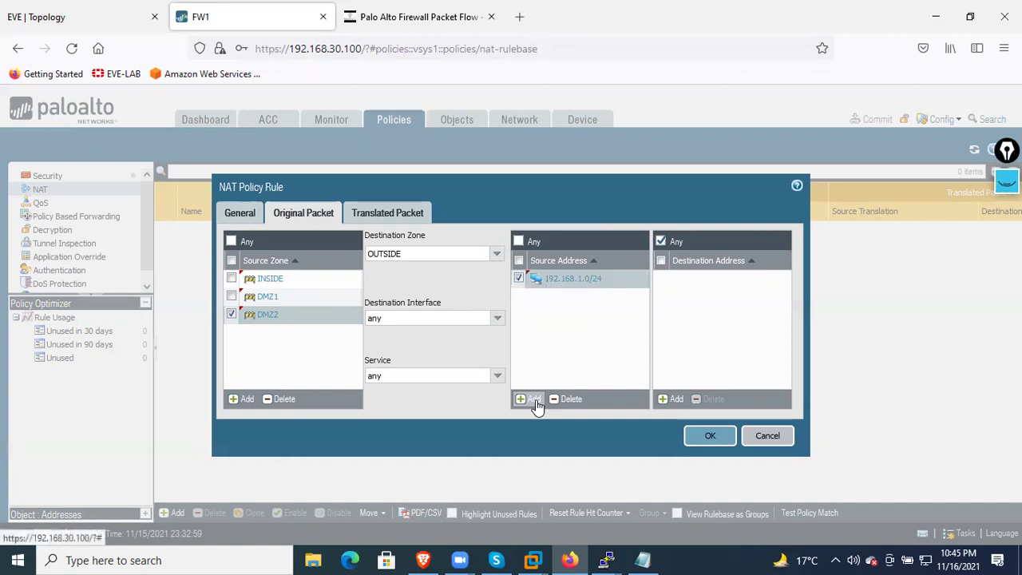
pyautogui.click(535, 405)
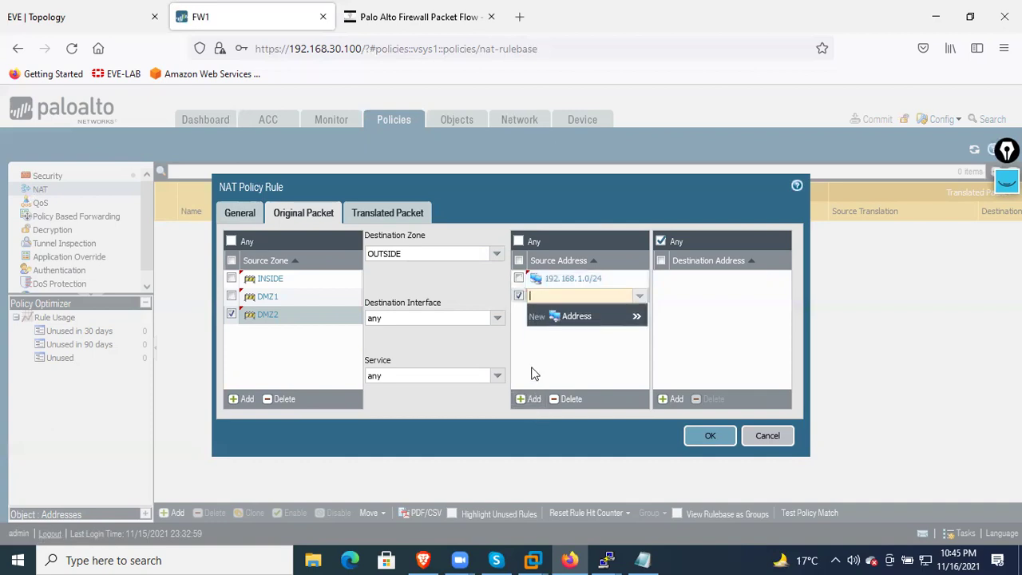
pyautogui.write('192.168.20.0/')
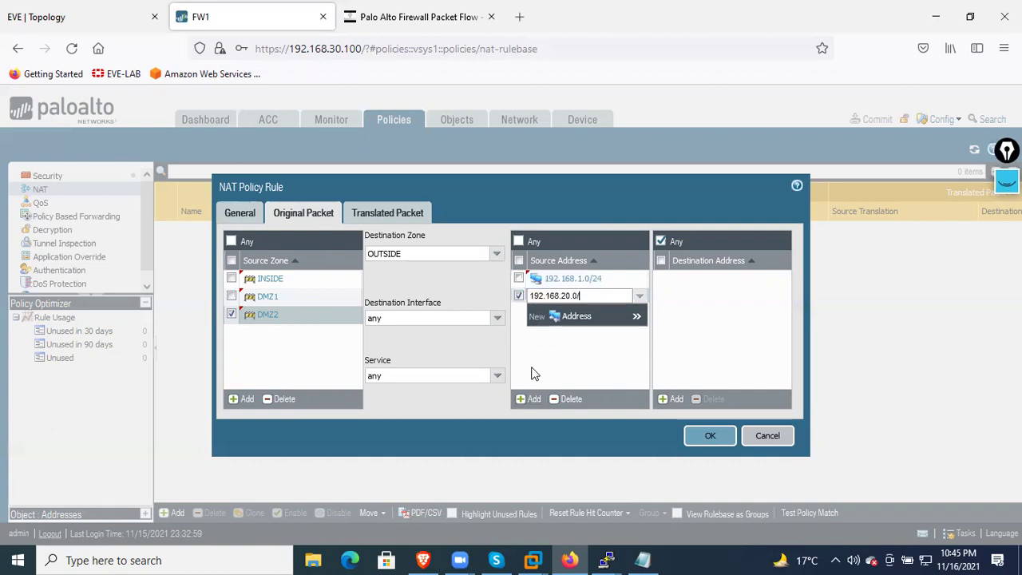
pyautogui.write('24')
pyautogui.press('Return')
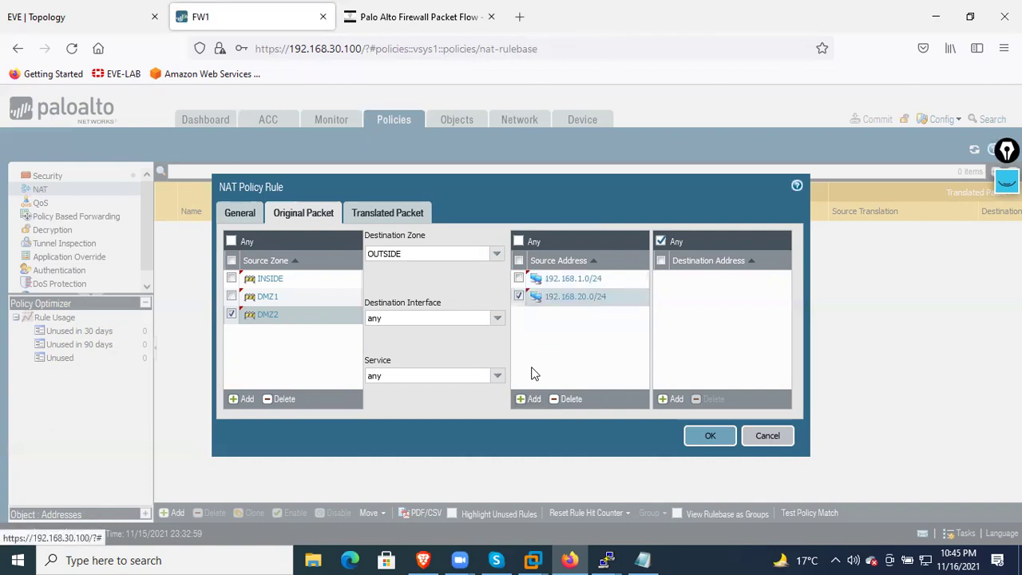
# Add 192.168.10.0/24 as the third source address, checking the subnet on the topology first
pyautogui.click(522, 398)
pyautogui.write('192.168.')
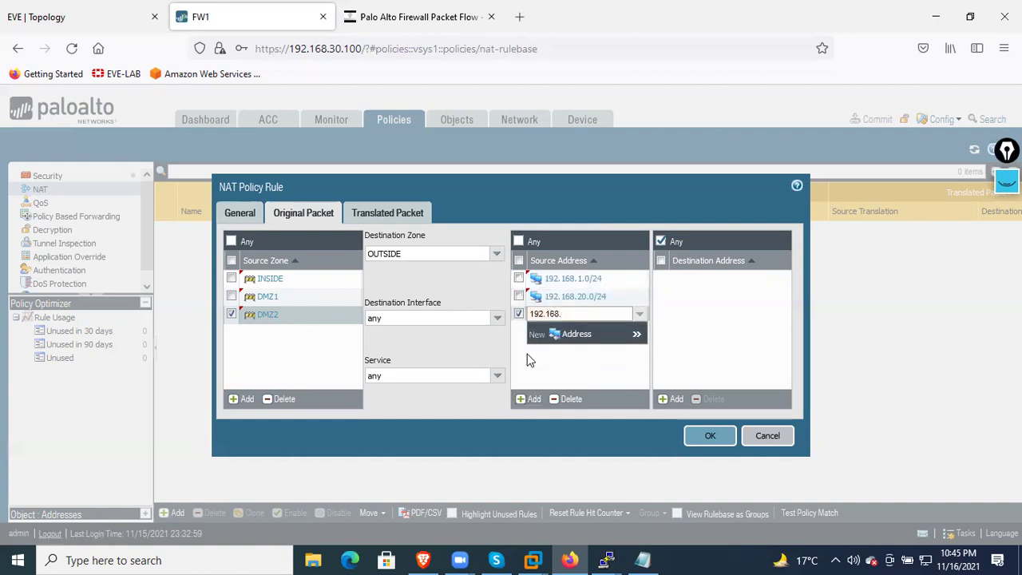
pyautogui.write('1.0')
pyautogui.press('BackSpace')
pyautogui.press('BackSpace')
pyautogui.click(116, 29)
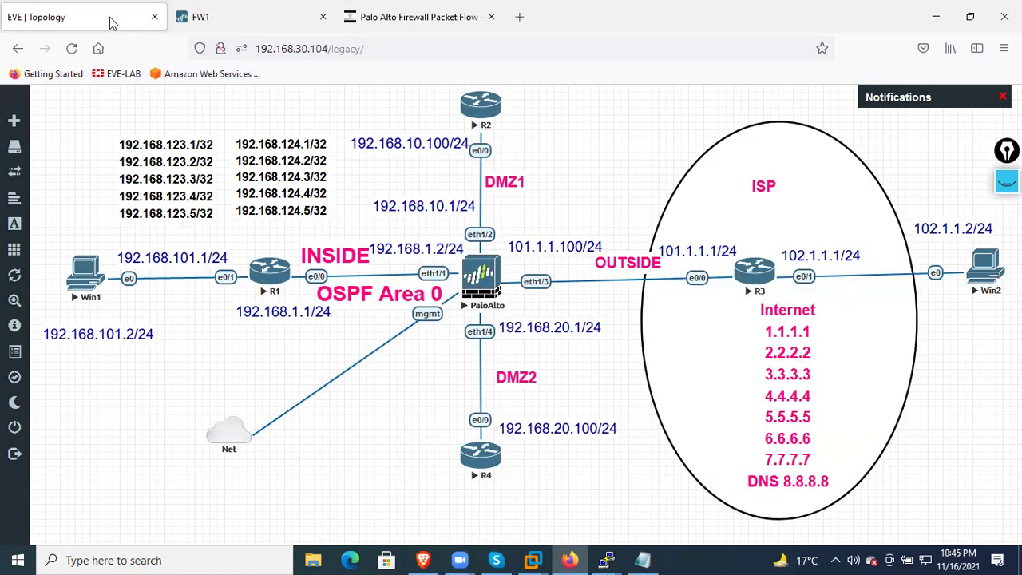
pyautogui.click(212, 24)
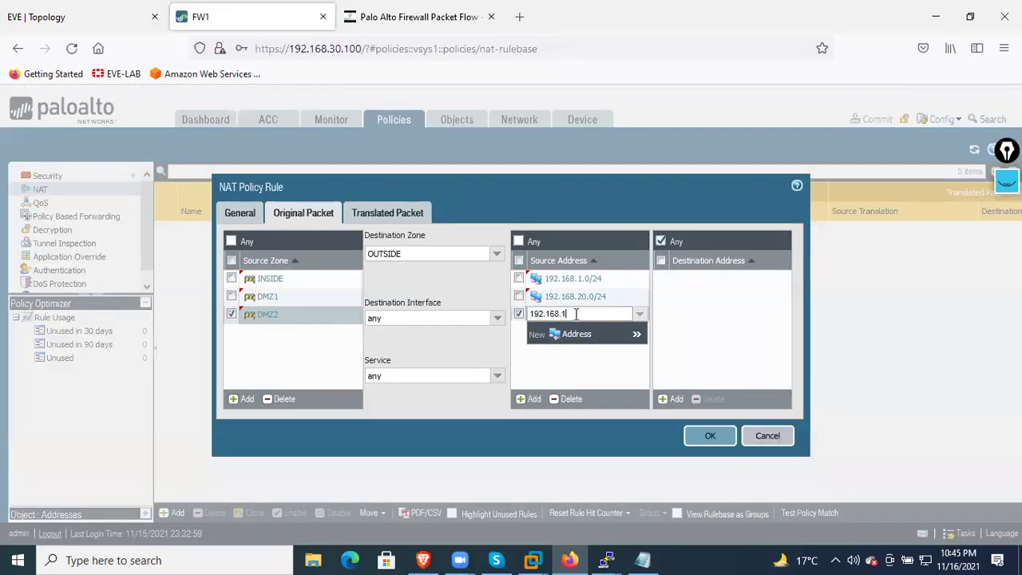
pyautogui.write('0.0/24')
pyautogui.click(571, 358)
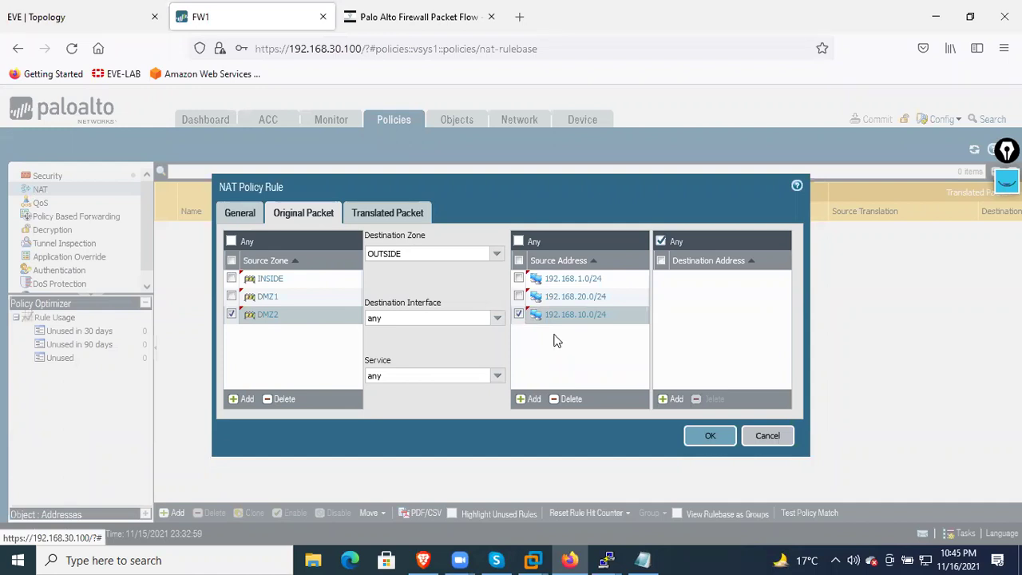
pyautogui.click(519, 316)
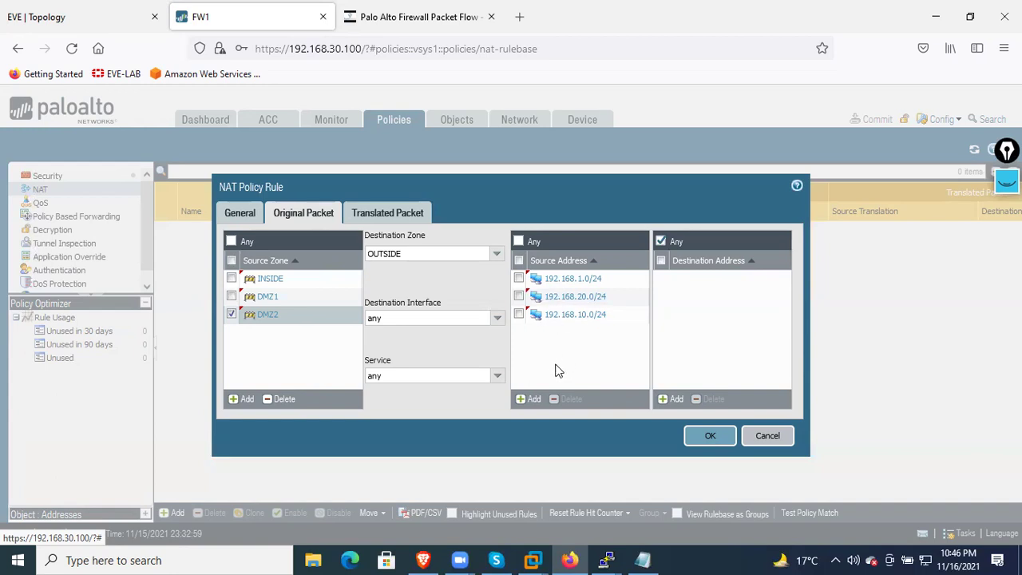
pyautogui.click(380, 216)
# Choose Dynamic IP source translation and enter translated address 101.1.1.1
pyautogui.click(494, 255)
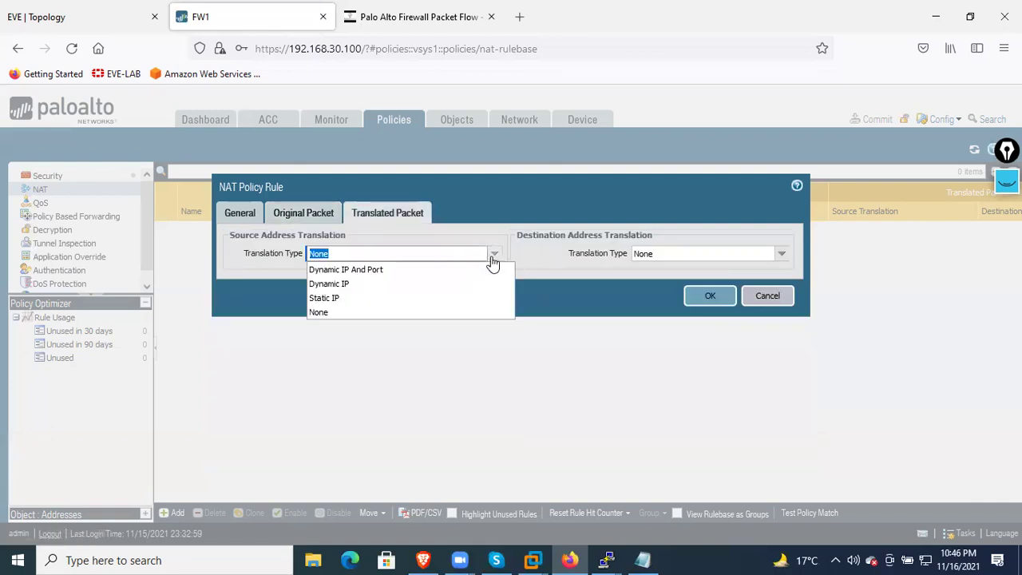
pyautogui.click(413, 289)
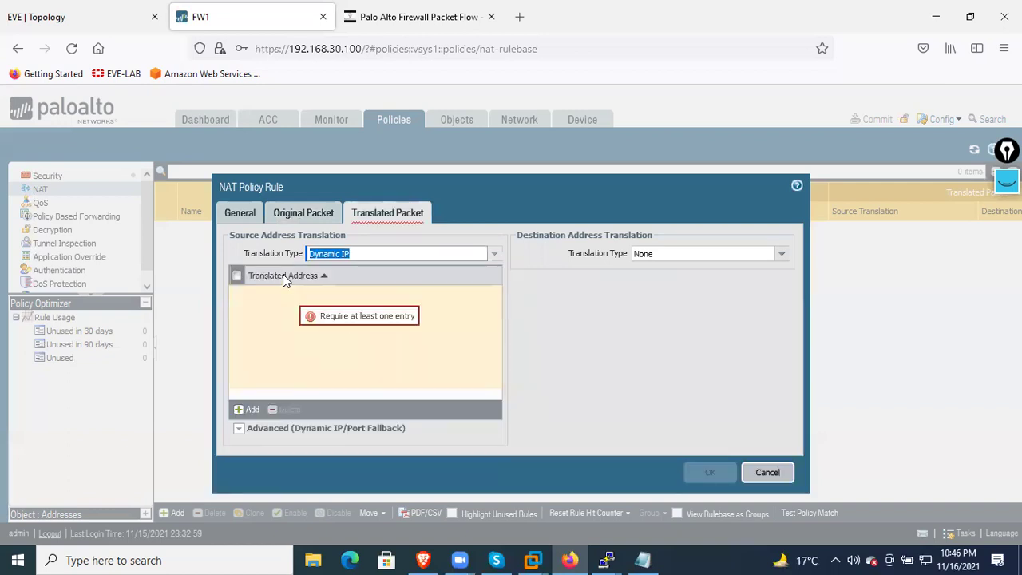
pyautogui.click(246, 409)
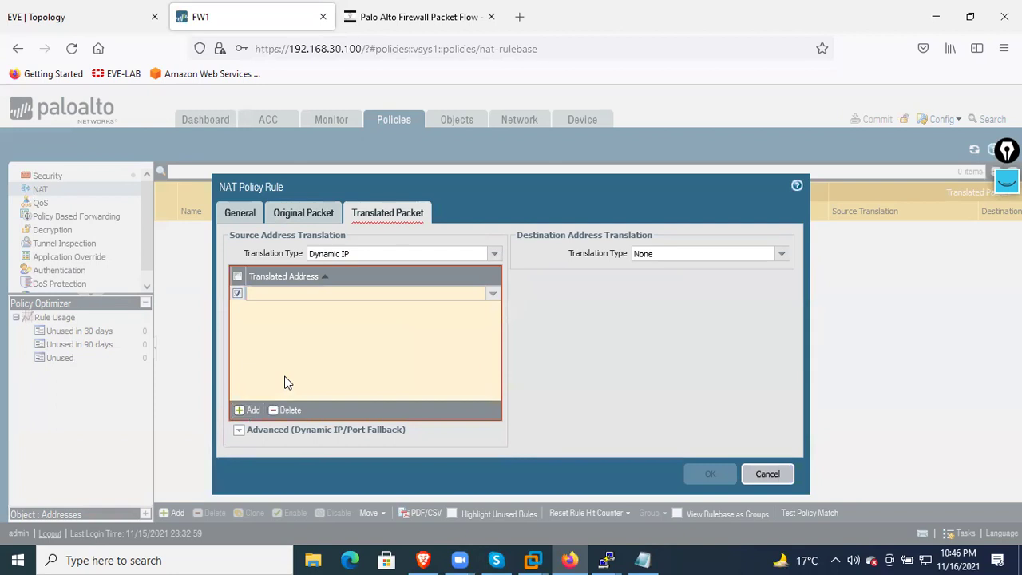
pyautogui.write('101.1.')
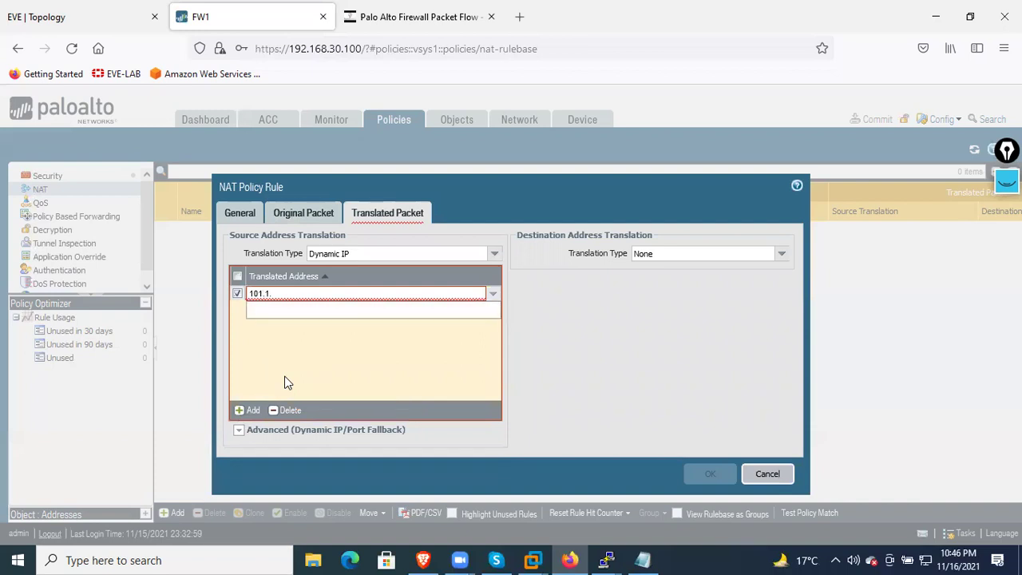
pyautogui.write('1.1')
# Check the outside addresses on the topology, extend the entry to 101.1.1.1-101.1.1.3, and save the rule
pyautogui.click(87, 27)
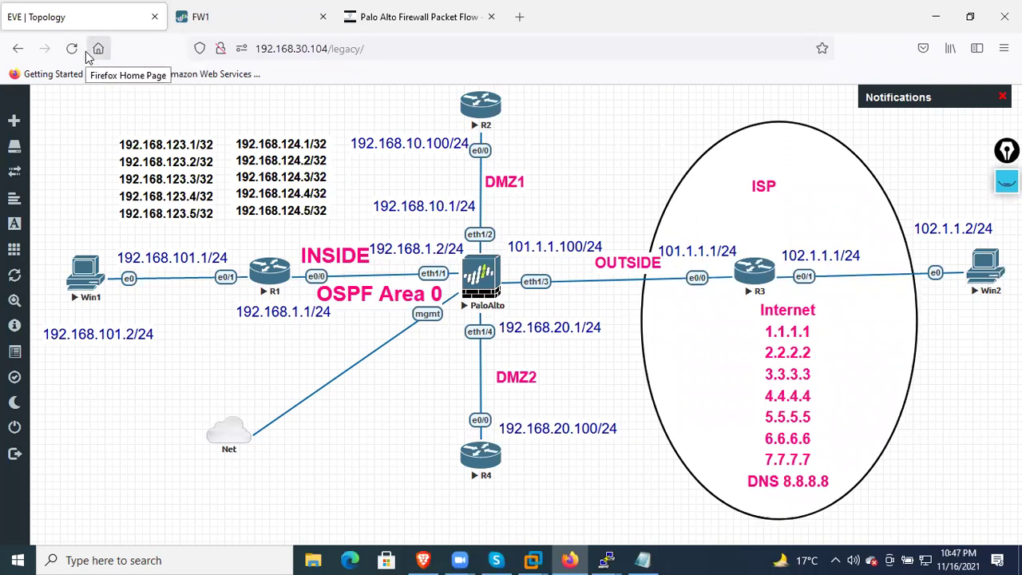
pyautogui.click(222, 29)
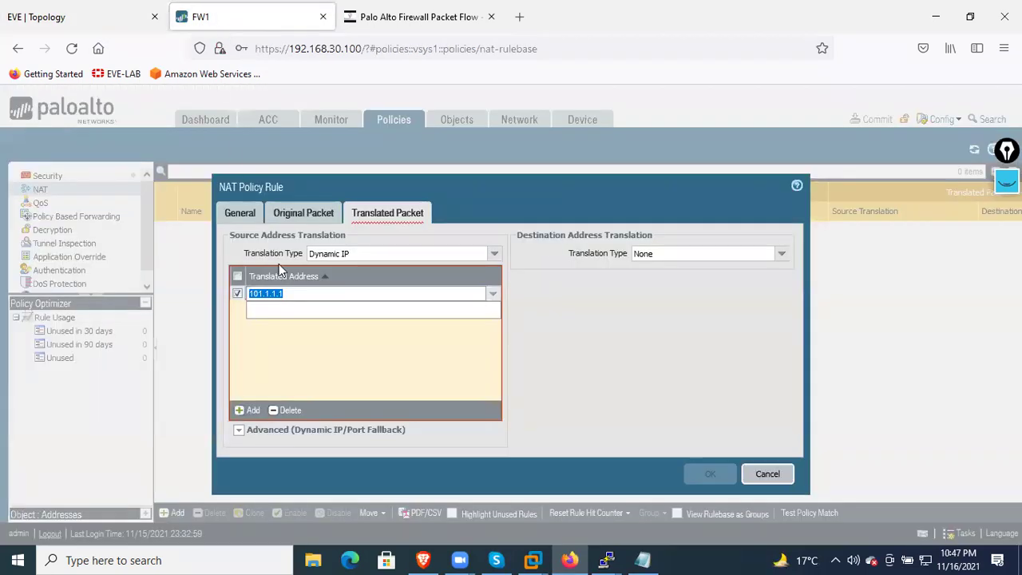
pyautogui.click(302, 293)
pyautogui.write('-101.1.1.3')
pyautogui.click(337, 370)
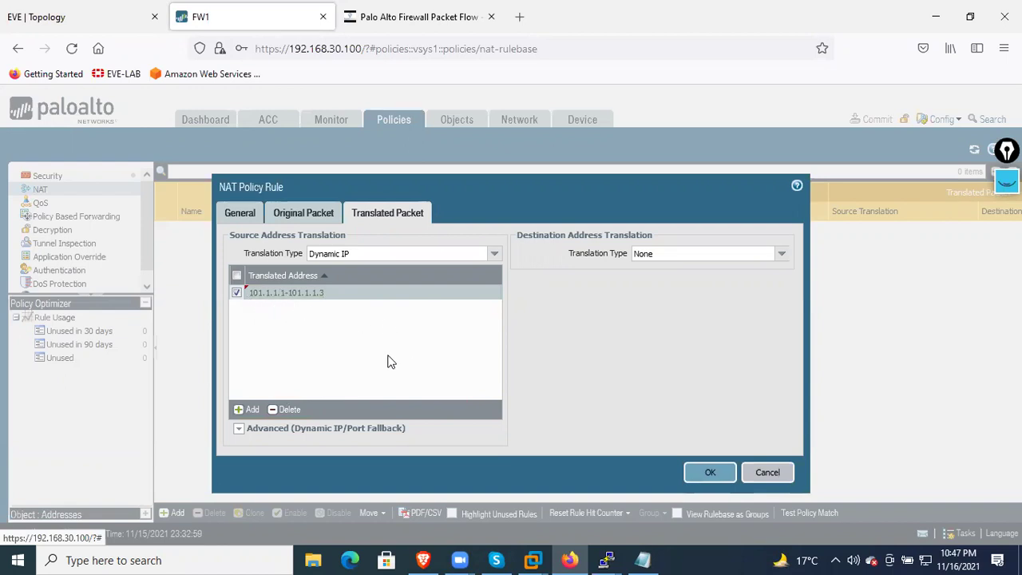
pyautogui.click(710, 473)
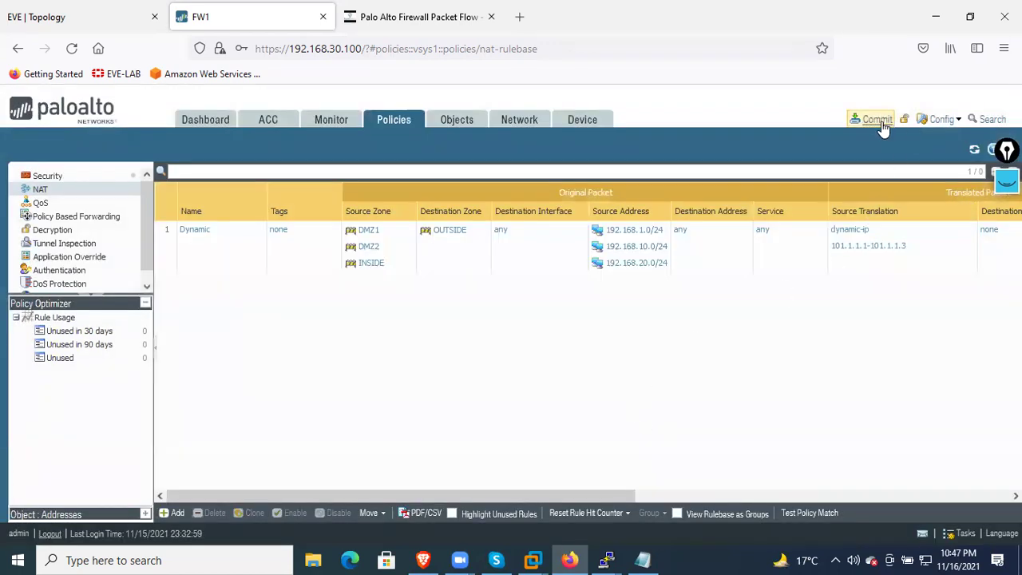
# Commit the firewall configuration, close the status window, and bring up the R1 console
pyautogui.click(879, 121)
pyautogui.click(648, 485)
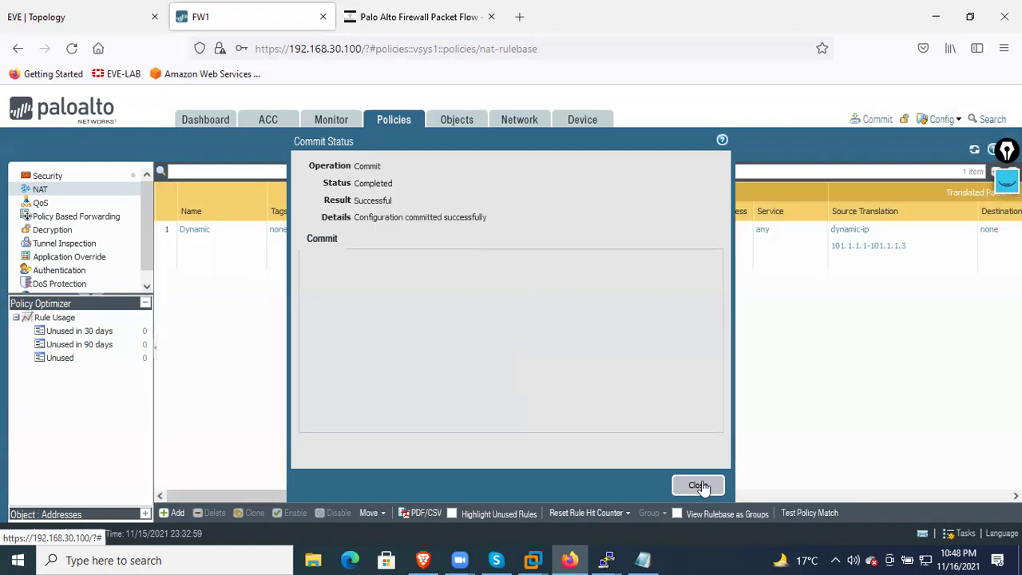
pyautogui.click(697, 485)
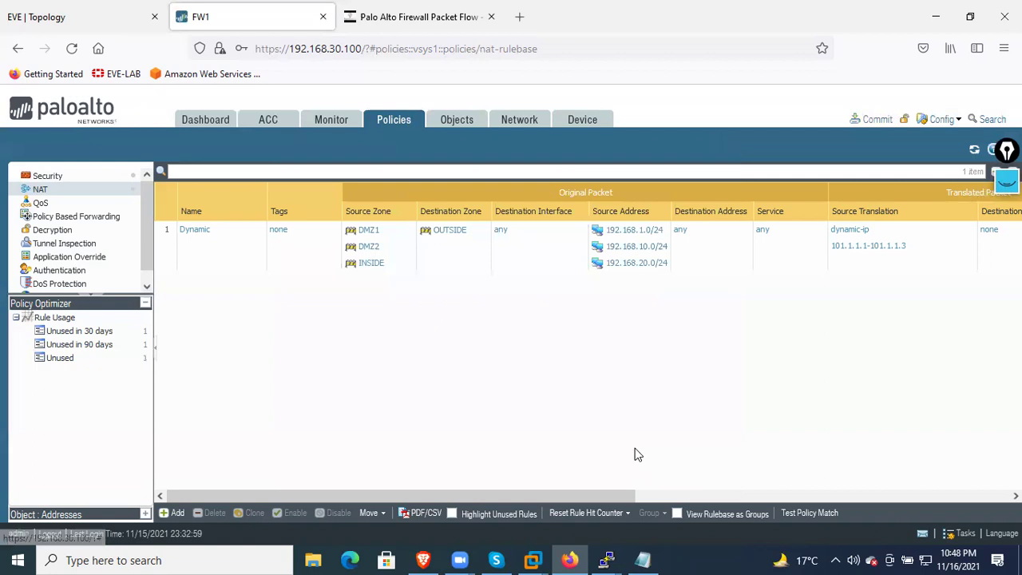
pyautogui.moveTo(607, 560)
pyautogui.click(401, 480)
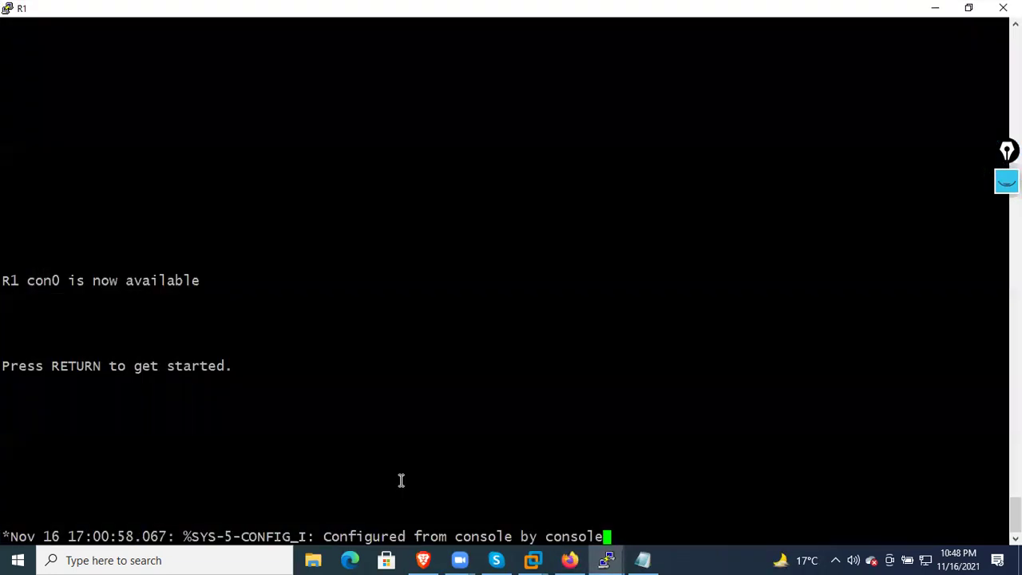
# On R1, enter privileged mode with en and ping 8.8.8.8
pyautogui.press('Return')
pyautogui.press('Return')
pyautogui.press('Return')
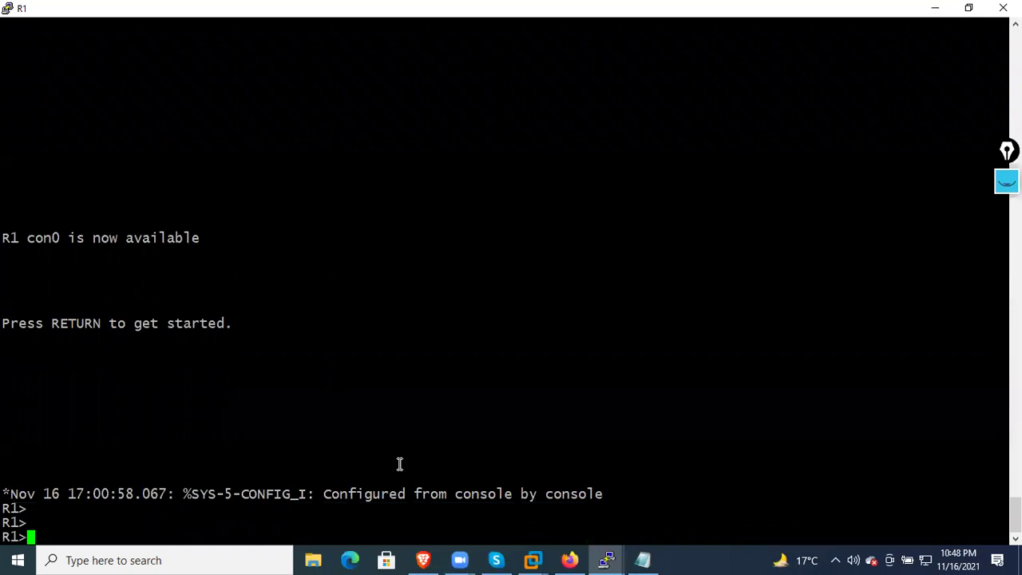
pyautogui.write('en')
pyautogui.press('Return')
pyautogui.press('Return')
pyautogui.press('Return')
pyautogui.write('ping 8.8.8.8')
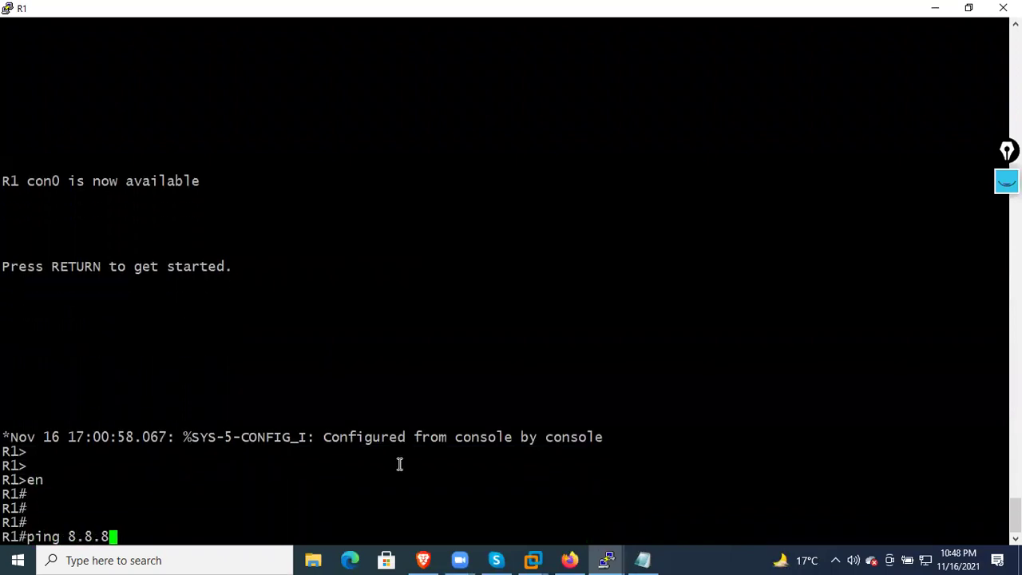
pyautogui.press('Return')
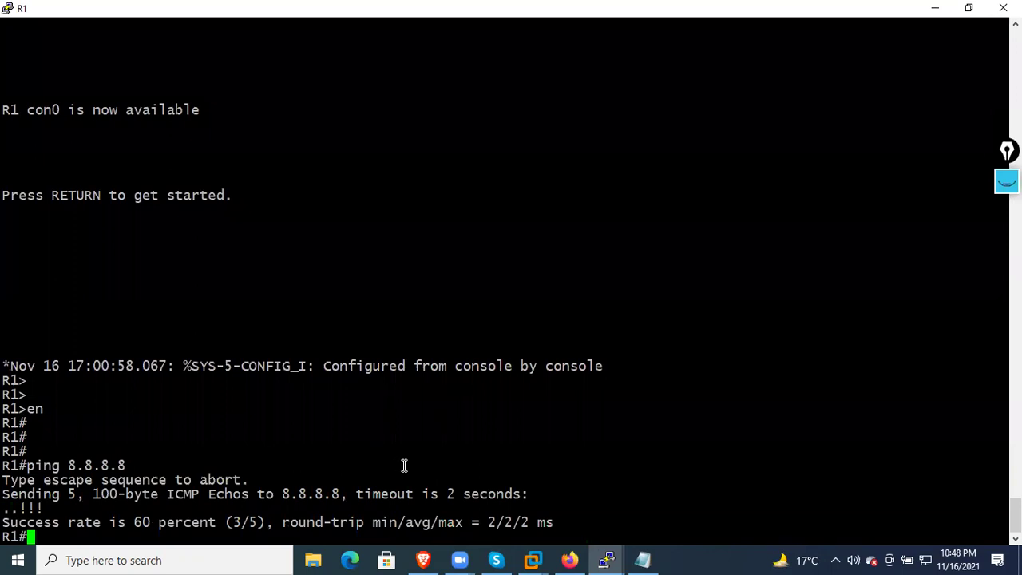
# Bring up and widen the R3 ISP console, refresh its prompt, then switch to R2
pyautogui.moveTo(607, 558)
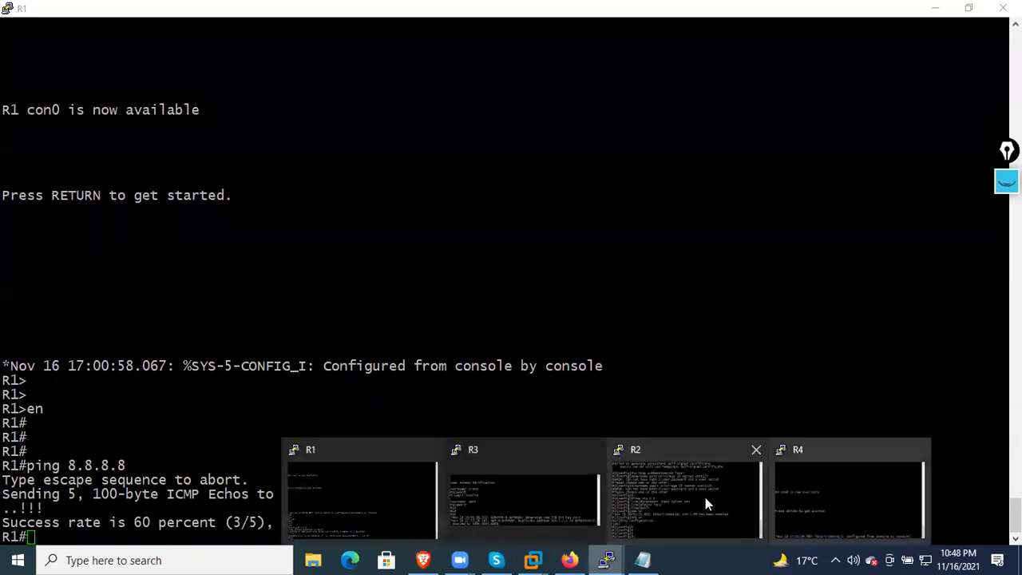
pyautogui.click(489, 493)
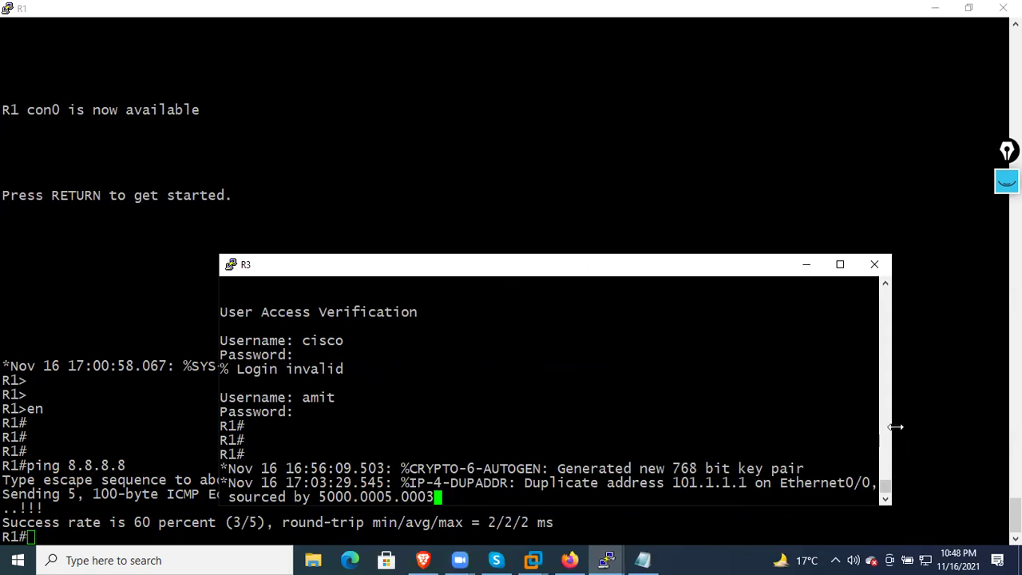
pyautogui.moveTo(896, 427); pyautogui.dragTo(960, 430)
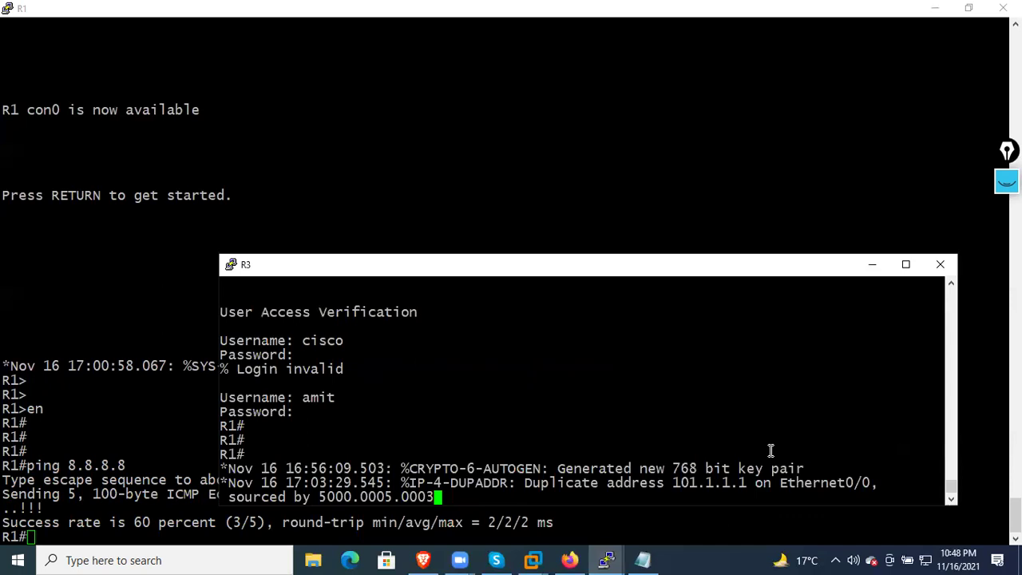
pyautogui.press('Return')
pyautogui.press('Return')
pyautogui.press('Return')
pyautogui.press('Return')
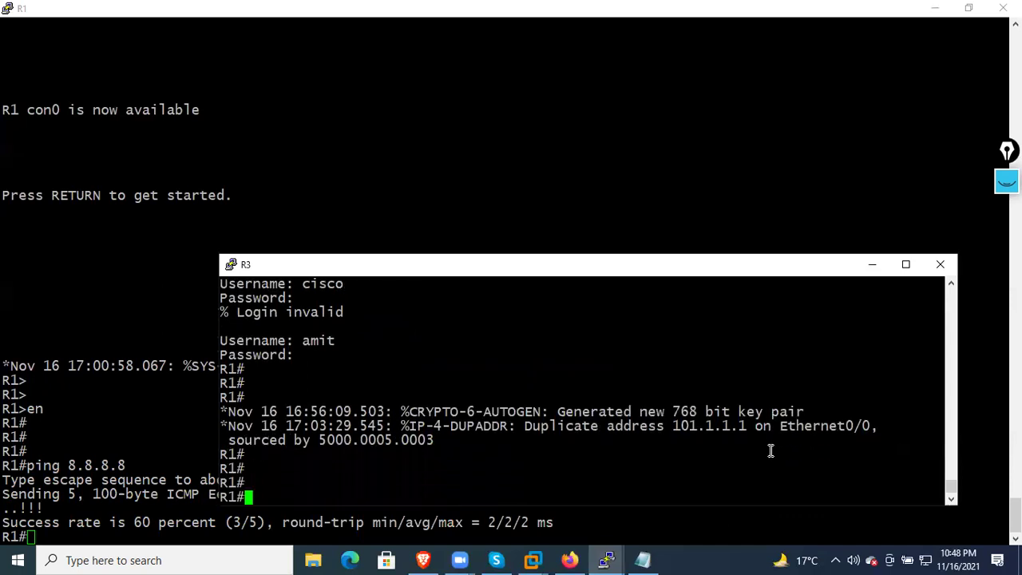
pyautogui.moveTo(606, 559)
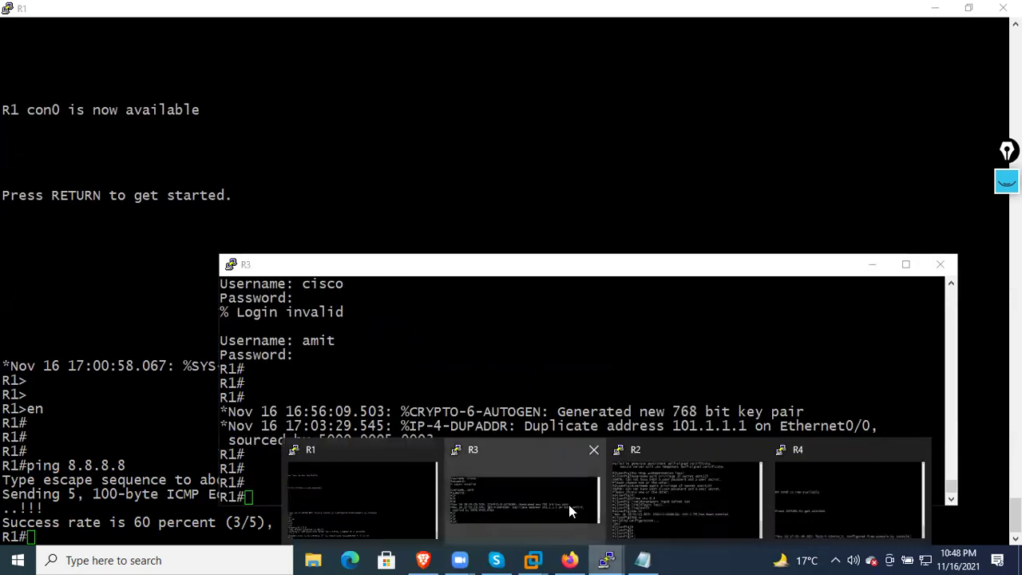
pyautogui.click(661, 500)
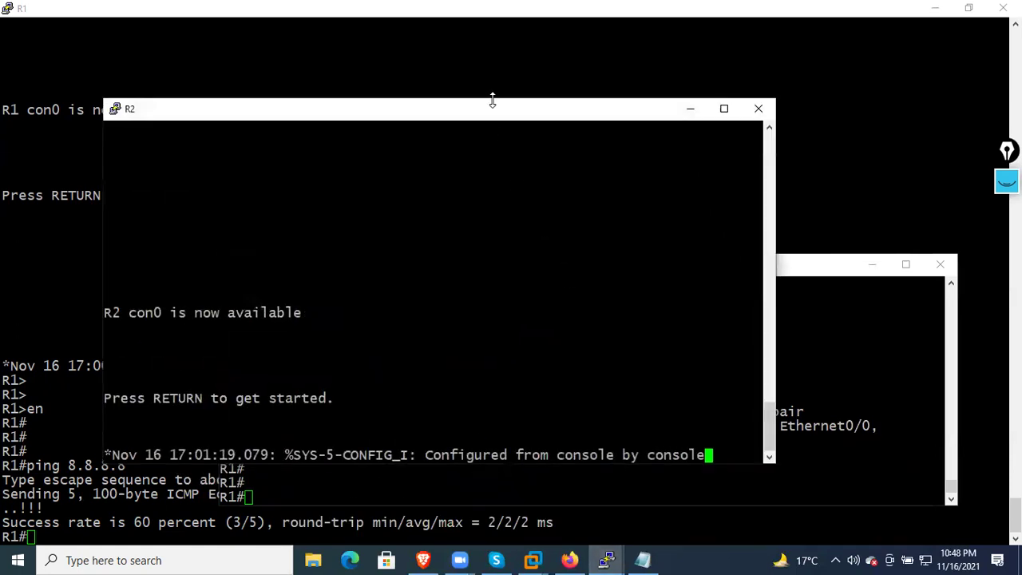
# Reposition the R2 console and ping 8.8.8.8 from R2
pyautogui.moveTo(493, 99); pyautogui.dragTo(518, 66)
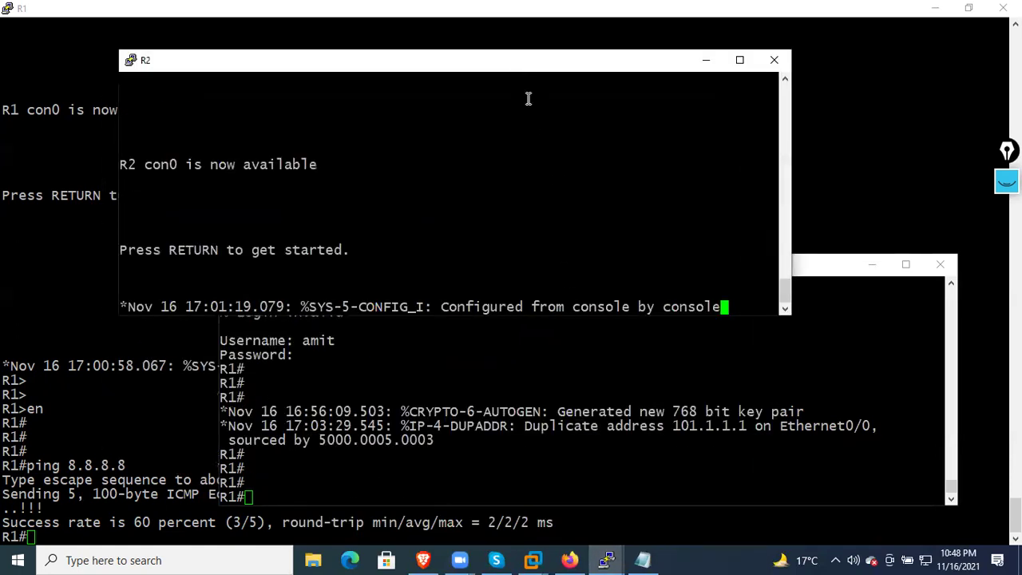
pyautogui.press('Return')
pyautogui.press('Return')
pyautogui.press('Return')
pyautogui.press('Return')
pyautogui.press('Return')
pyautogui.press('Return')
pyautogui.press('Return')
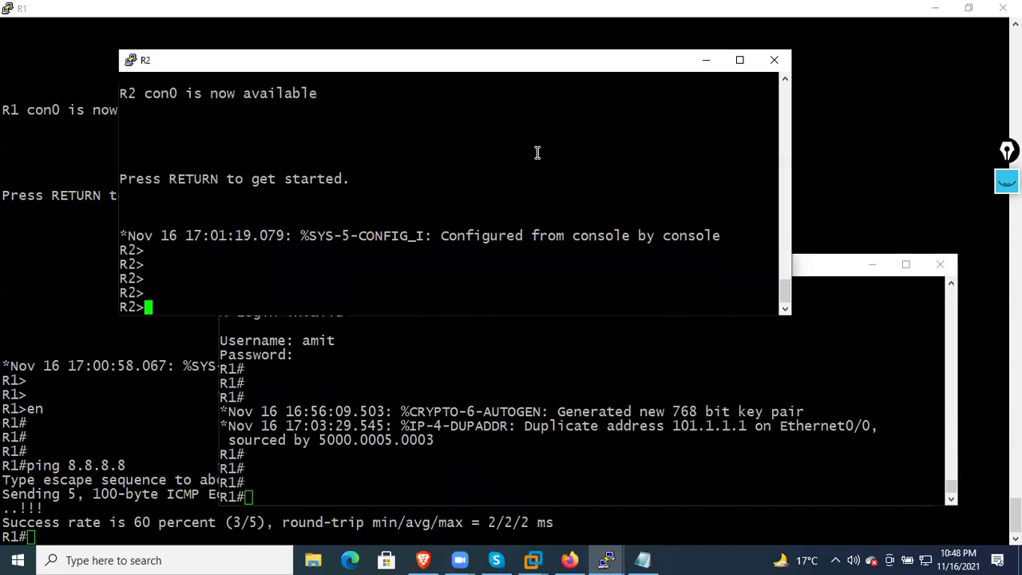
pyautogui.write('ping 8.8.8.8')
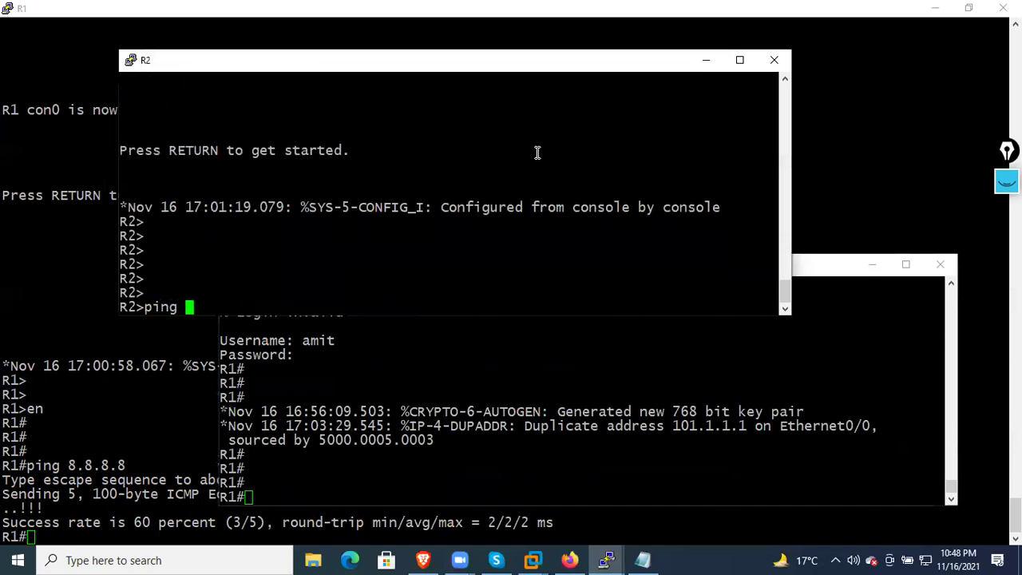
pyautogui.press('Return')
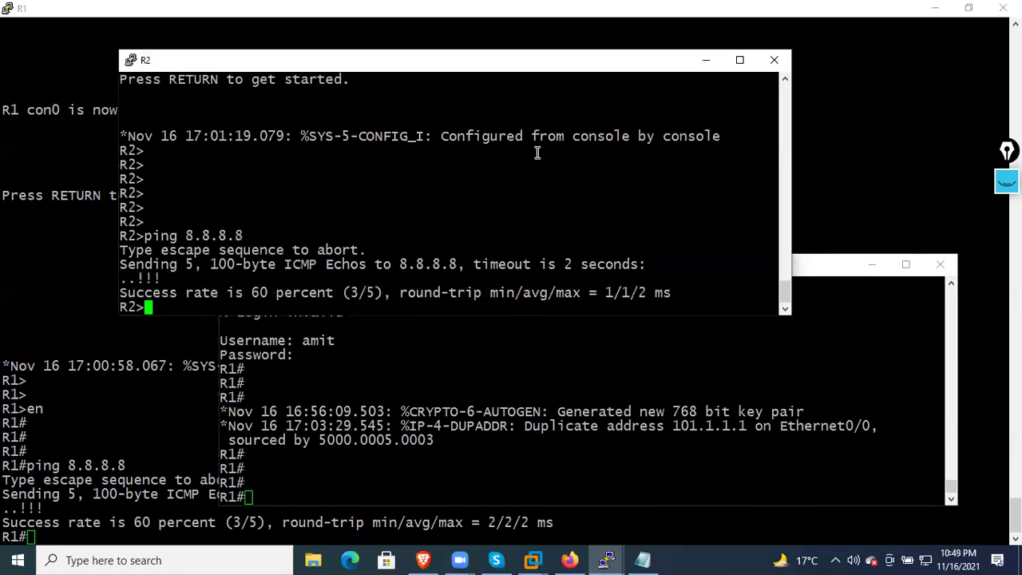
# On R4, enter privileged mode with en and ping 8.8.8.8
pyautogui.click(611, 558)
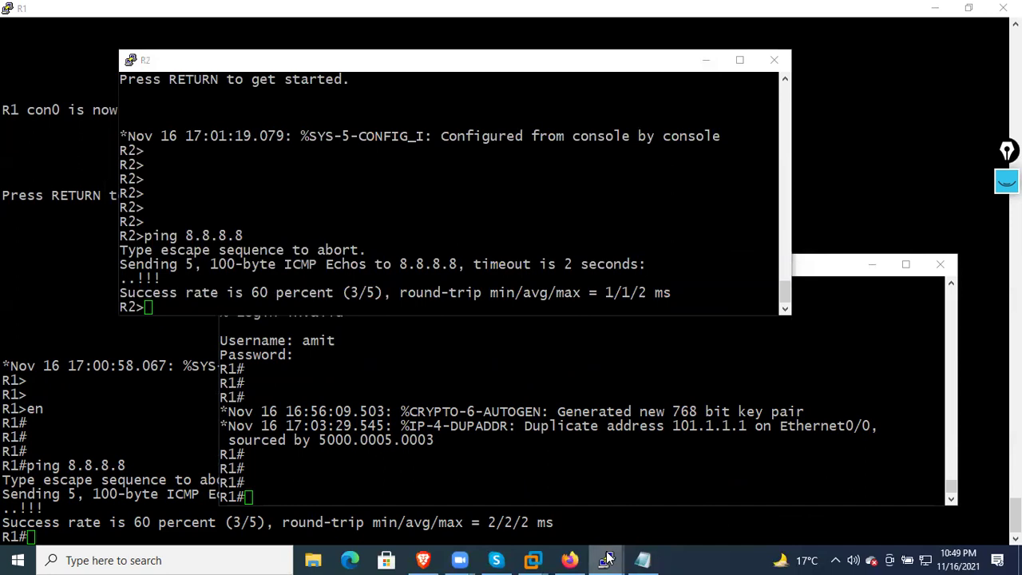
pyautogui.click(543, 484)
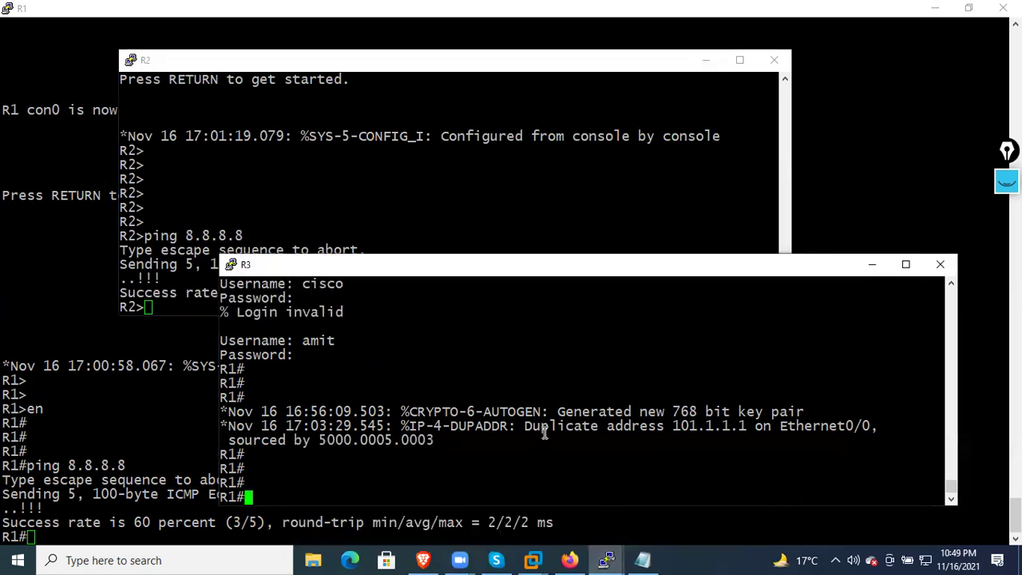
pyautogui.click(607, 560)
pyautogui.click(790, 489)
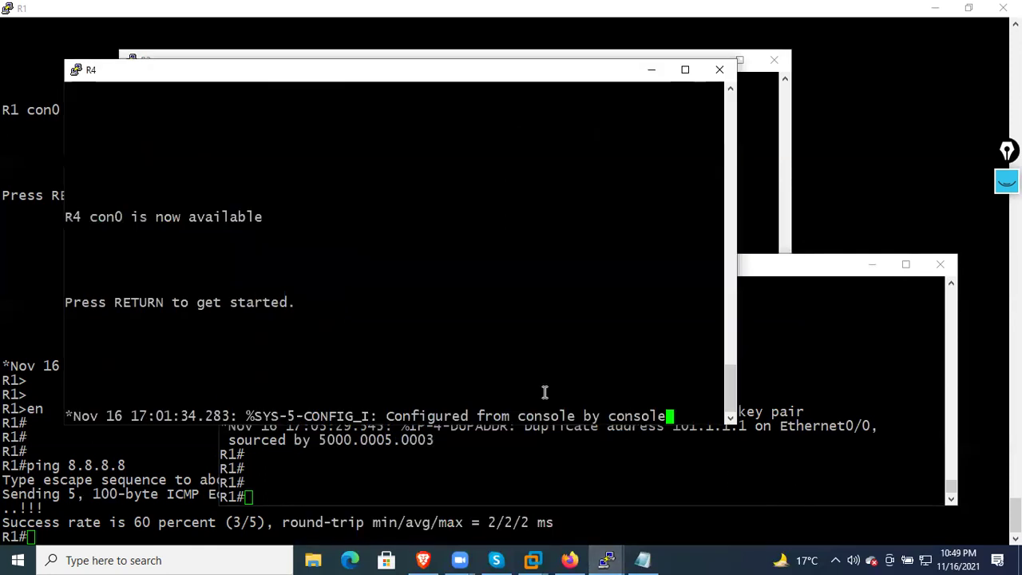
pyautogui.press('Return')
pyautogui.press('Return')
pyautogui.press('Return')
pyautogui.press('Return')
pyautogui.press('Return')
pyautogui.press('Return')
pyautogui.press('Return')
pyautogui.press('Return')
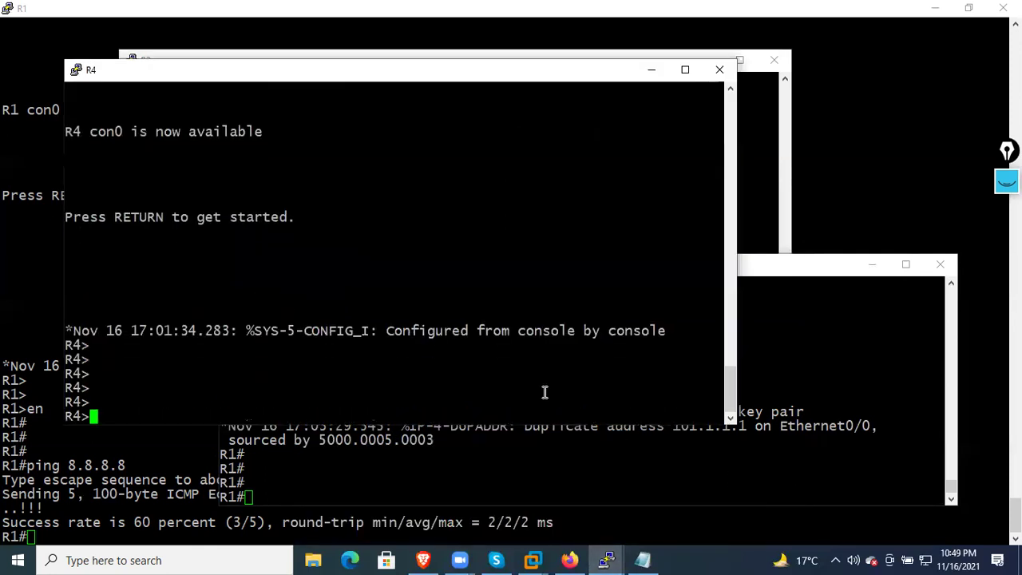
pyautogui.write('en')
pyautogui.press('Return')
pyautogui.press('Return')
pyautogui.press('Return')
pyautogui.press('Return')
pyautogui.write('ping 8.8.8.8')
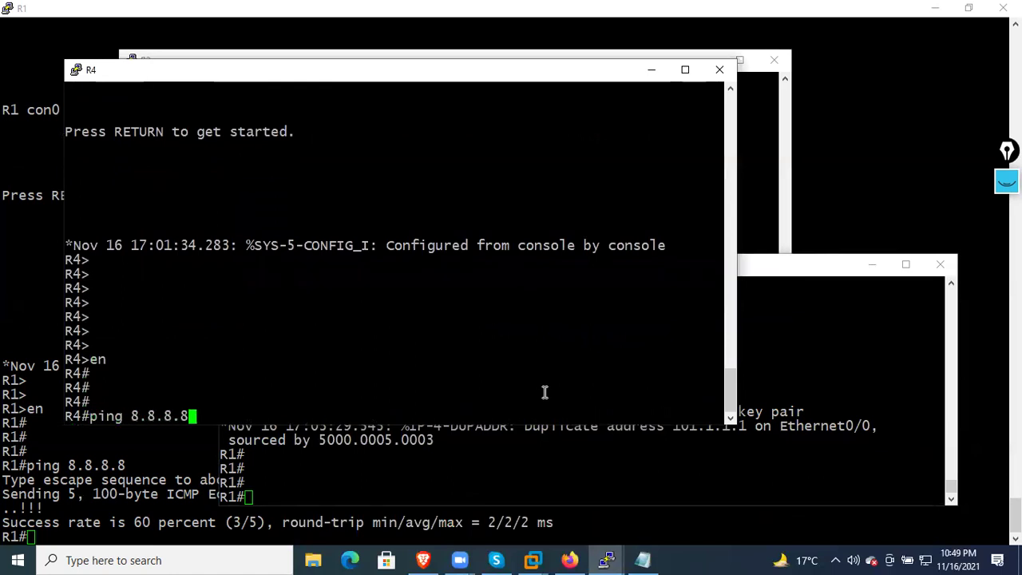
pyautogui.press('Return')
# Bring the R3 and R2 consoles forward, ending on R3
pyautogui.click(593, 465)
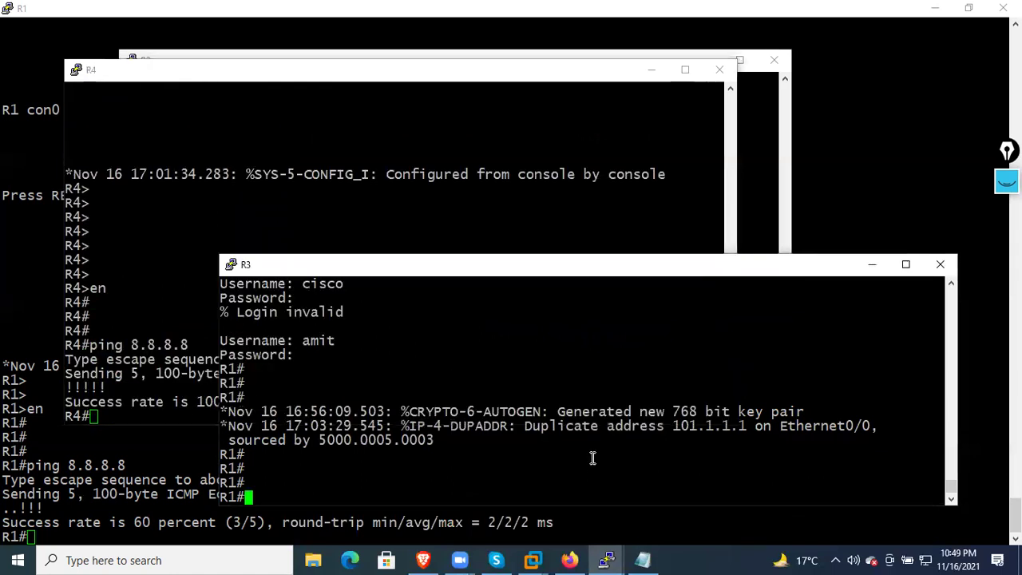
pyautogui.click(774, 225)
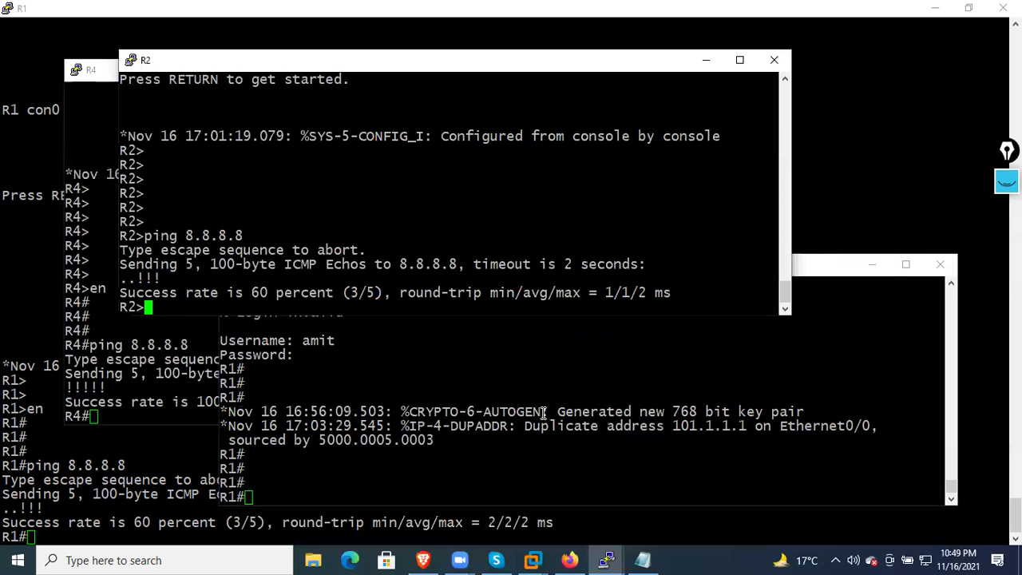
pyautogui.moveTo(613, 559)
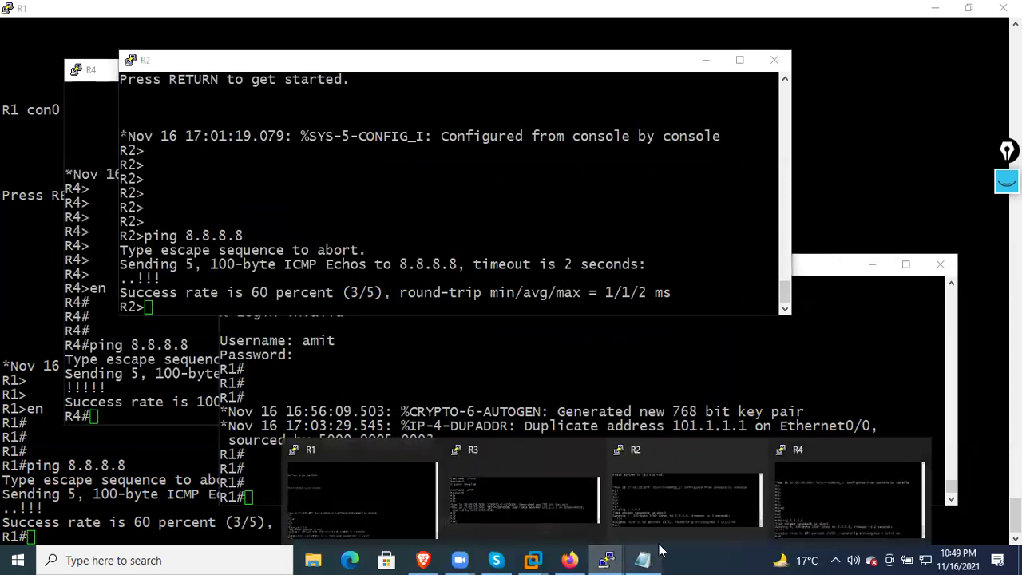
pyautogui.click(531, 519)
# Turn on IP packet debugging with debug ip packet in the R3 console
pyautogui.write('deb')
pyautogui.press('Tab')
pyautogui.write('ip pack')
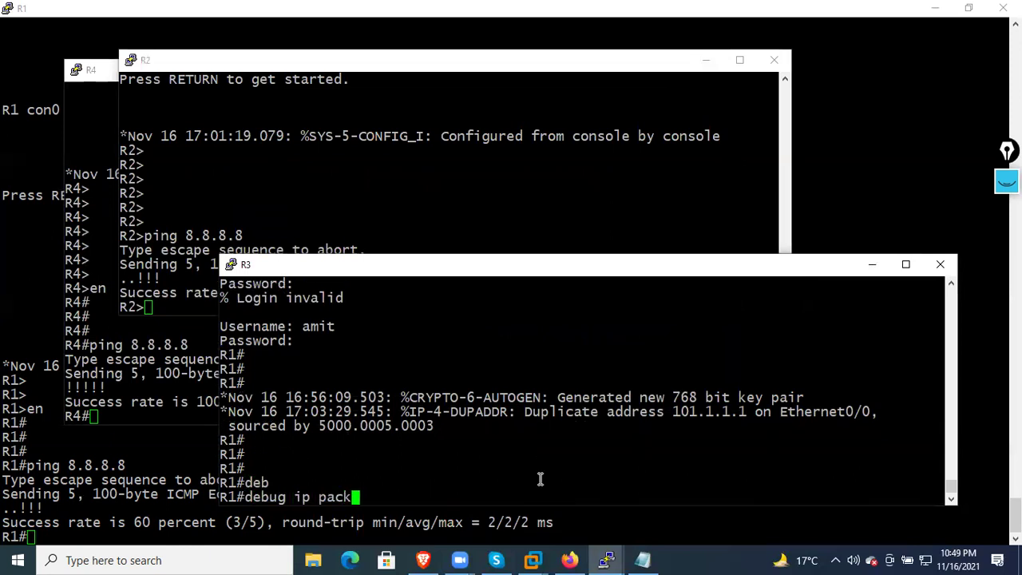
pyautogui.press('Return')
pyautogui.press('Return')
pyautogui.press('Return')
pyautogui.press('Return')
pyautogui.press('Return')
pyautogui.press('Return')
pyautogui.press('Return')
pyautogui.press('Return')
pyautogui.press('Return')
pyautogui.press('Return')
pyautogui.press('Return')
pyautogui.press('Return')
pyautogui.press('Return')
pyautogui.press('Return')
pyautogui.press('Return')
pyautogui.press('Return')
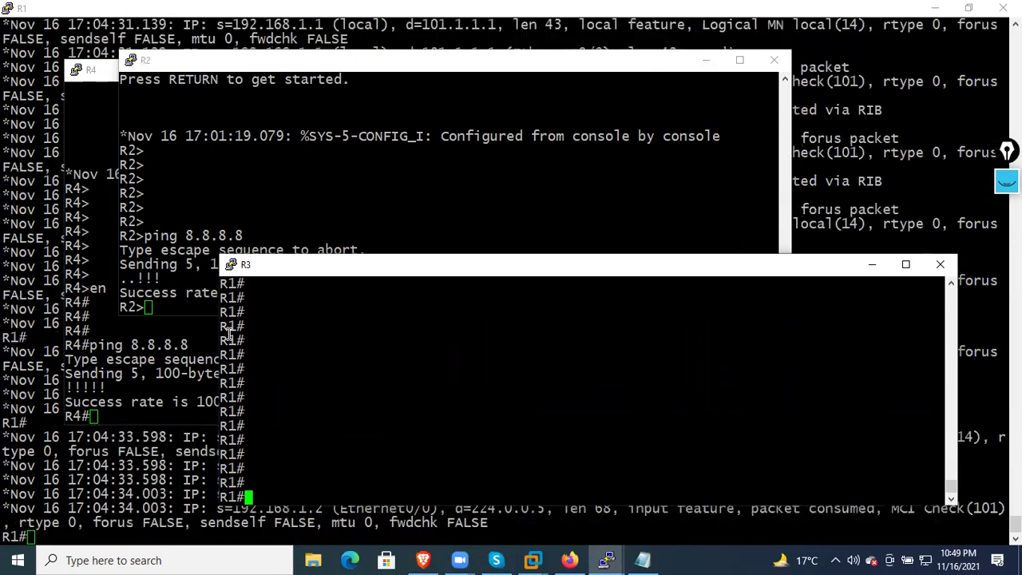
# Rerun the ping to 8.8.8.8 on R4, then bring R3 forward
pyautogui.click(106, 162)
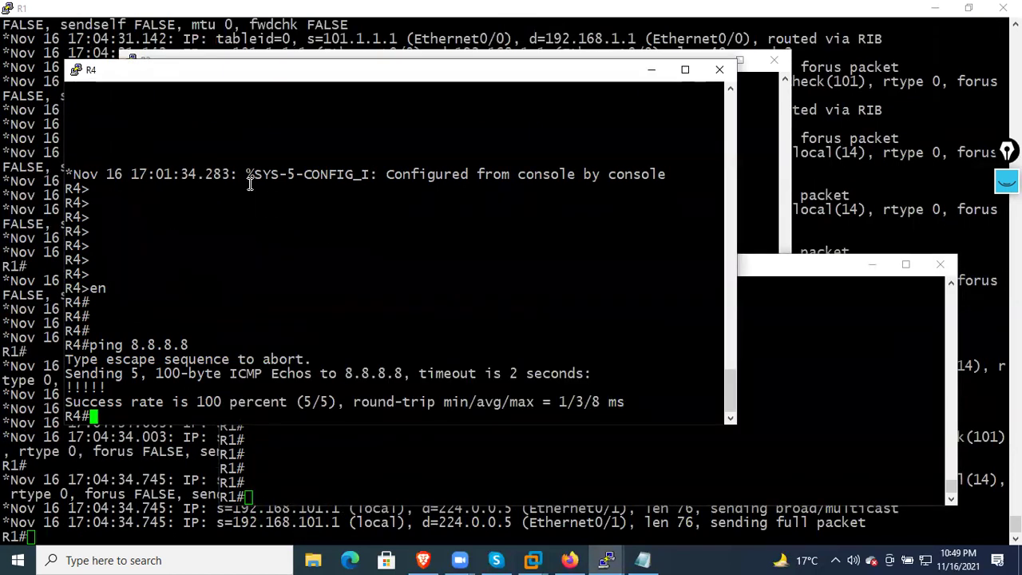
pyautogui.press('Up')
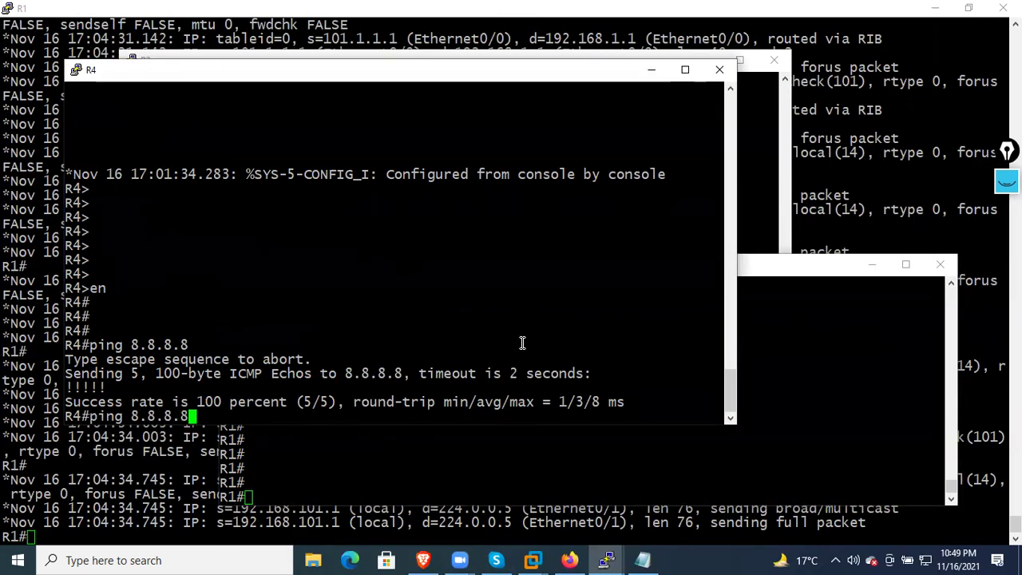
pyautogui.press('Return')
pyautogui.click(761, 408)
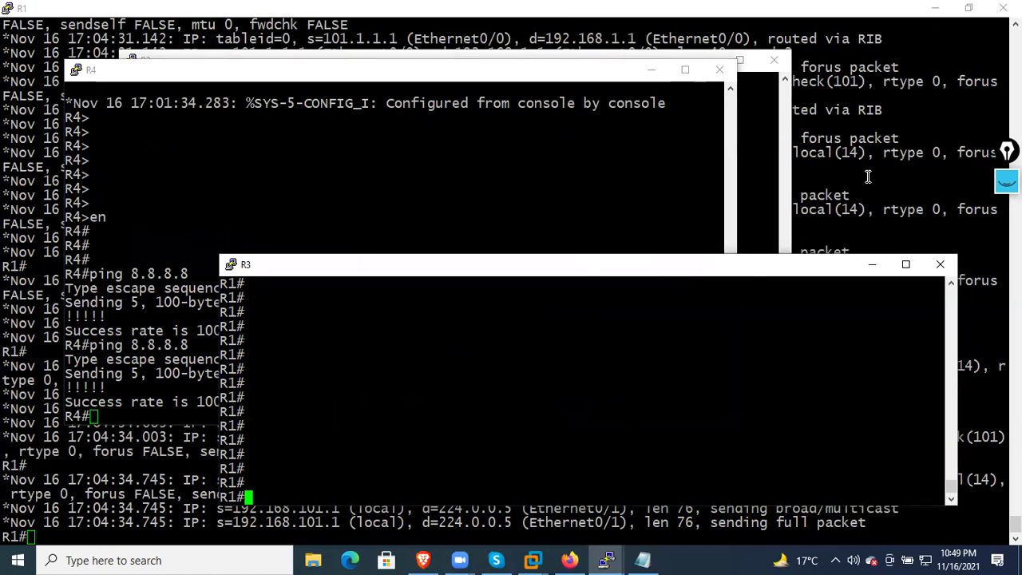
# Turn off all debugging on R1 with undebug all and clear the screen
pyautogui.click(607, 560)
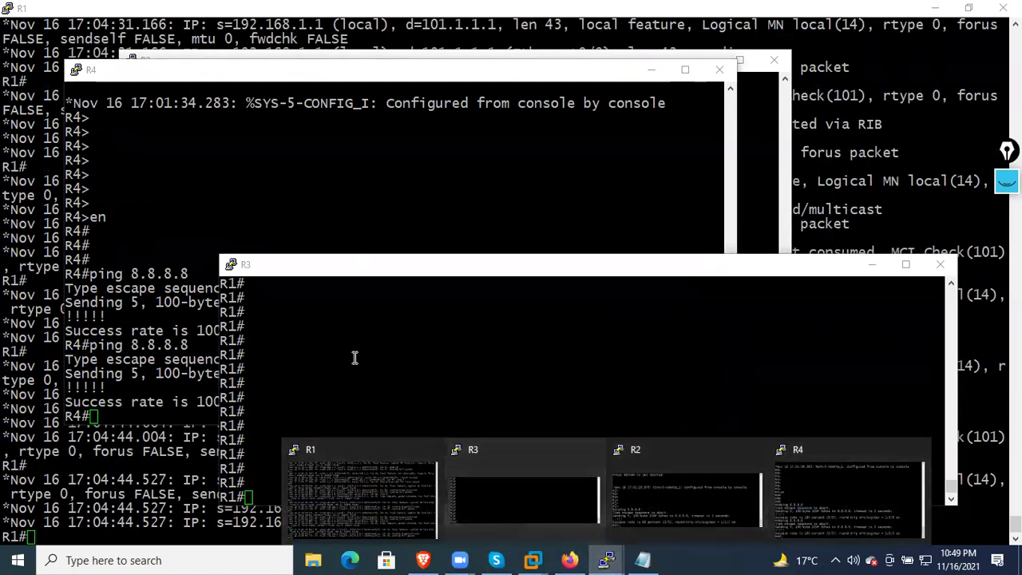
pyautogui.click(122, 486)
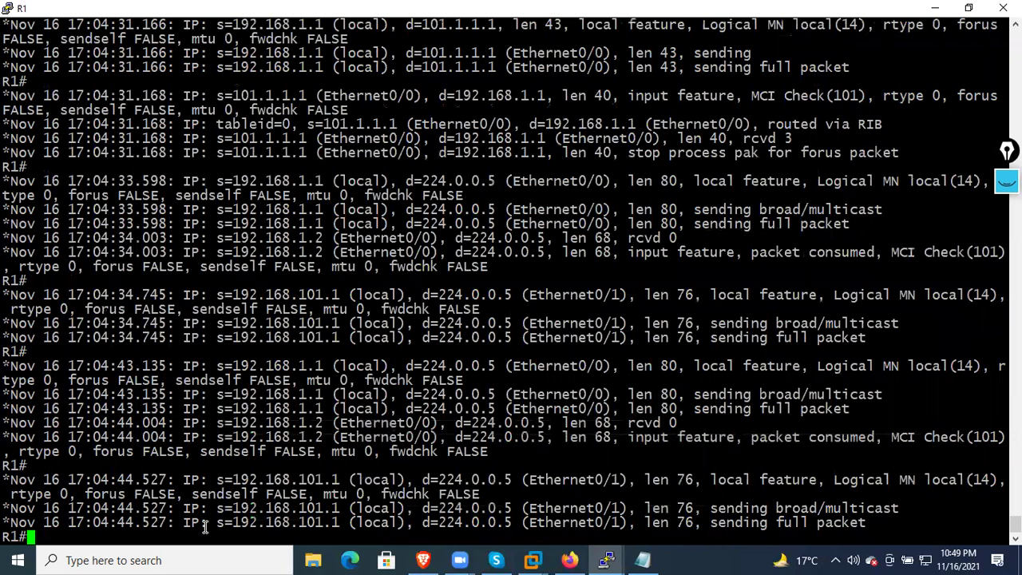
pyautogui.write('unde')
pyautogui.press('Tab')
pyautogui.write('all')
pyautogui.press('Return')
pyautogui.press('Return')
pyautogui.press('Return')
pyautogui.press('Return')
pyautogui.press('Return')
pyautogui.press('Return')
pyautogui.press('Return')
pyautogui.press('Return')
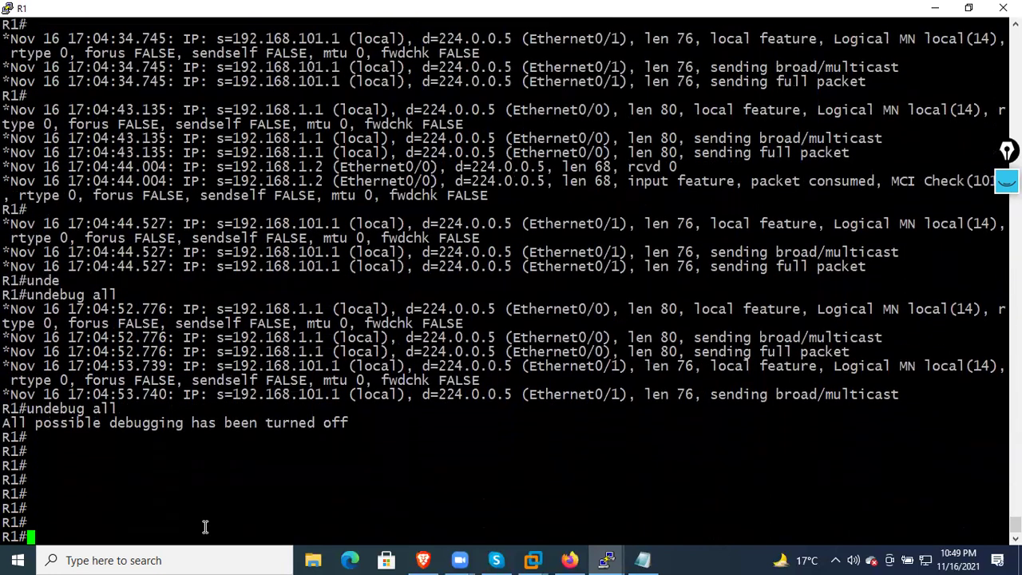
pyautogui.press('Return')
pyautogui.press('Return')
pyautogui.press('Return')
pyautogui.press('Return')
pyautogui.press('Return')
pyautogui.press('Return')
pyautogui.press('Return')
pyautogui.press('Return')
pyautogui.press('Return')
pyautogui.press('Return')
pyautogui.press('Return')
pyautogui.press('Return')
pyautogui.press('Return')
pyautogui.press('Return')
pyautogui.press('Return')
pyautogui.press('Return')
pyautogui.press('Return')
pyautogui.press('Return')
pyautogui.press('Return')
pyautogui.press('Return')
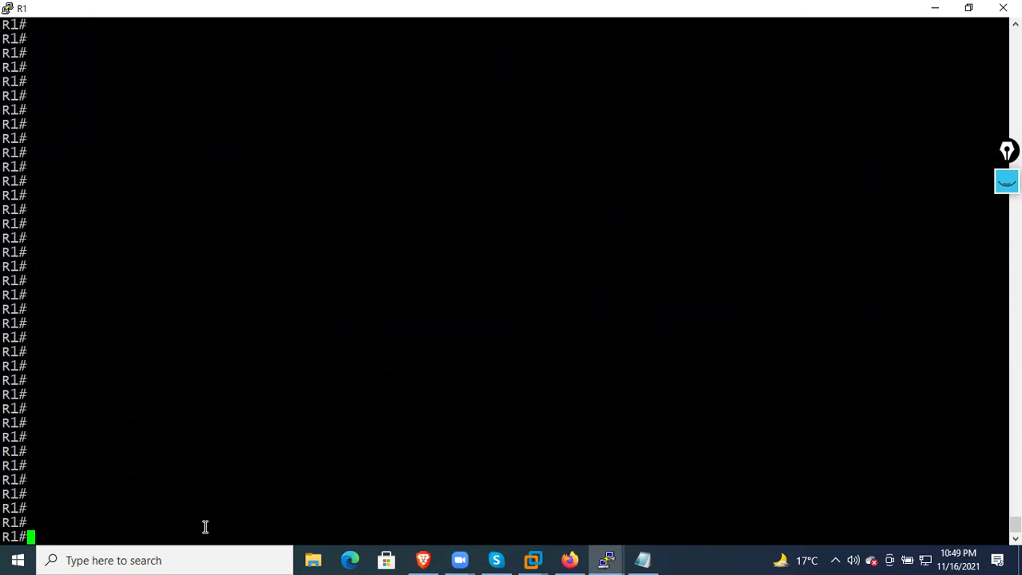
# Re-enable debug ip packet in the R3 console
pyautogui.click(607, 557)
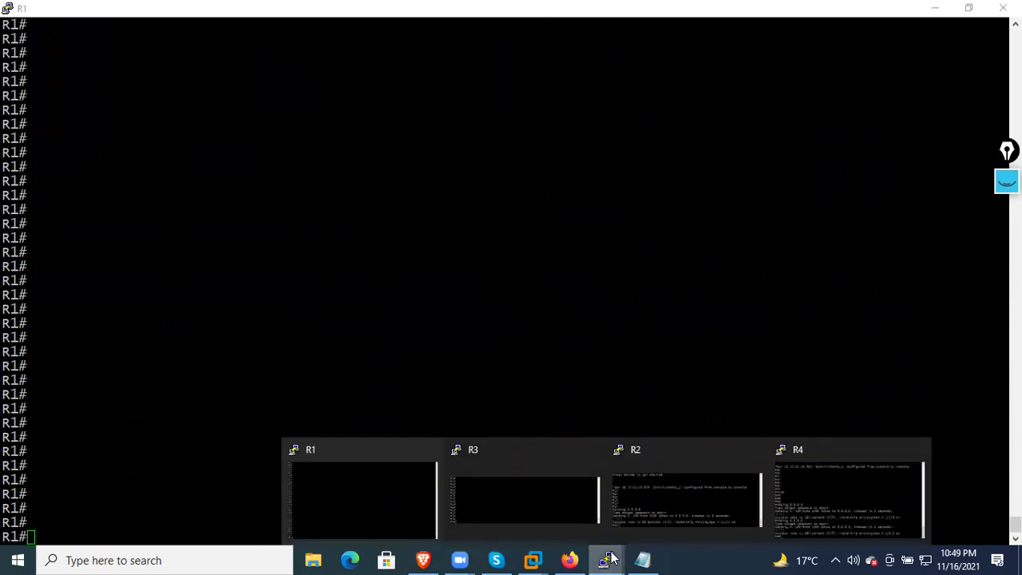
pyautogui.click(551, 469)
pyautogui.write('deb')
pyautogui.press('Tab')
pyautogui.write('ip pack')
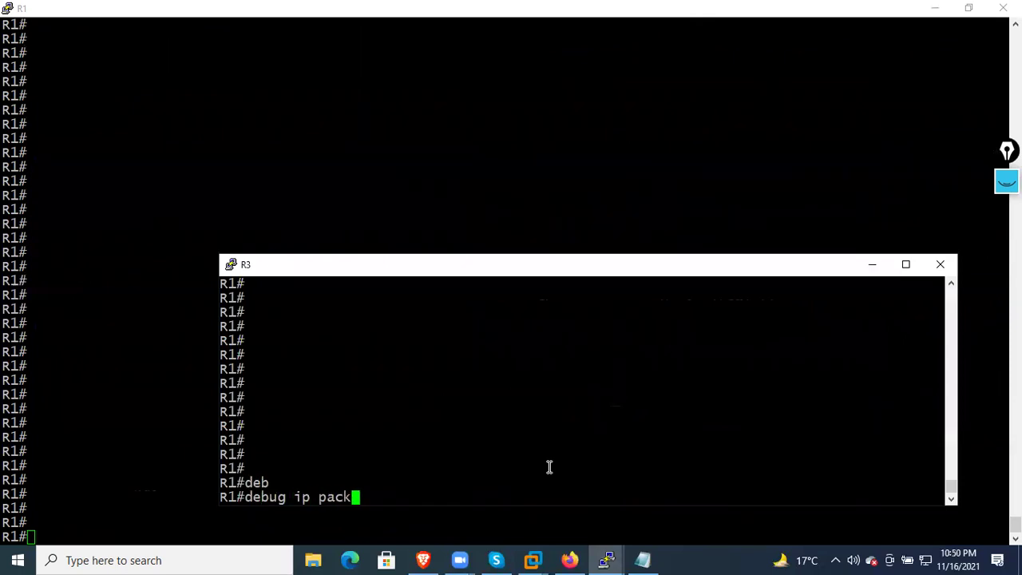
pyautogui.press('Return')
pyautogui.press('Return')
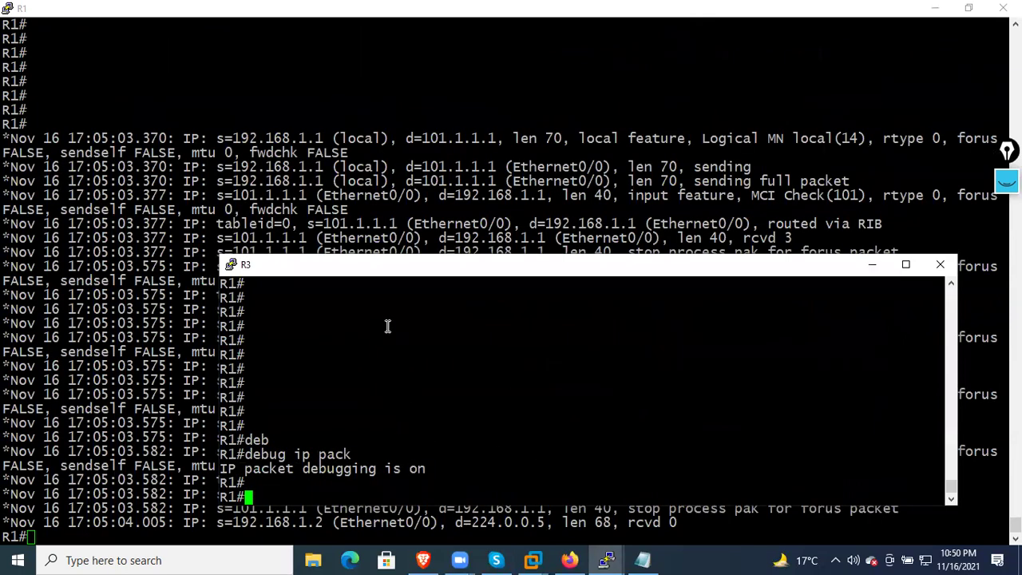
# Shrink and reposition the R1 console, then return to the firewall web page
pyautogui.click(956, 32)
pyautogui.click(965, 11)
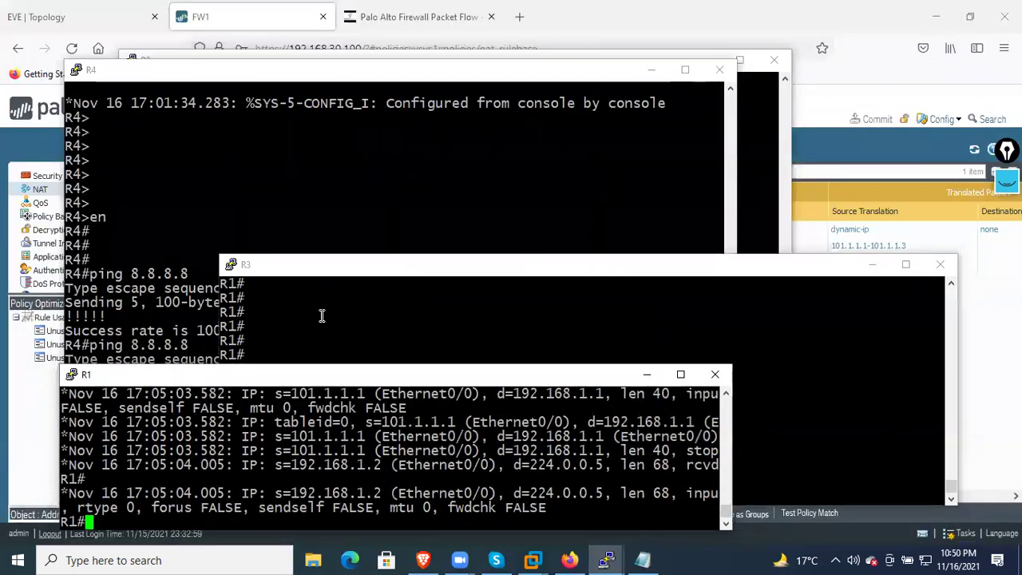
pyautogui.moveTo(252, 375); pyautogui.dragTo(295, 156)
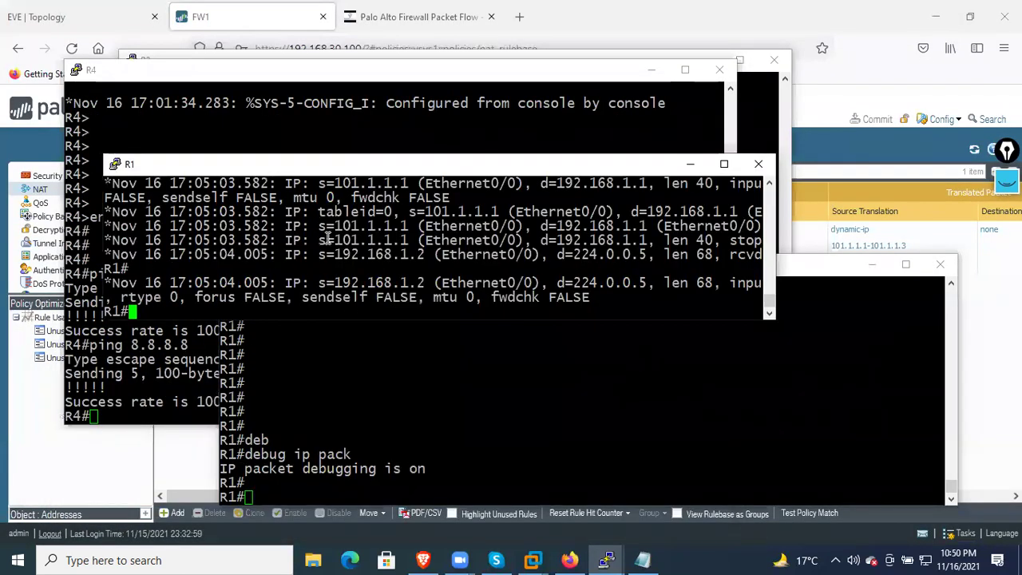
pyautogui.click(190, 467)
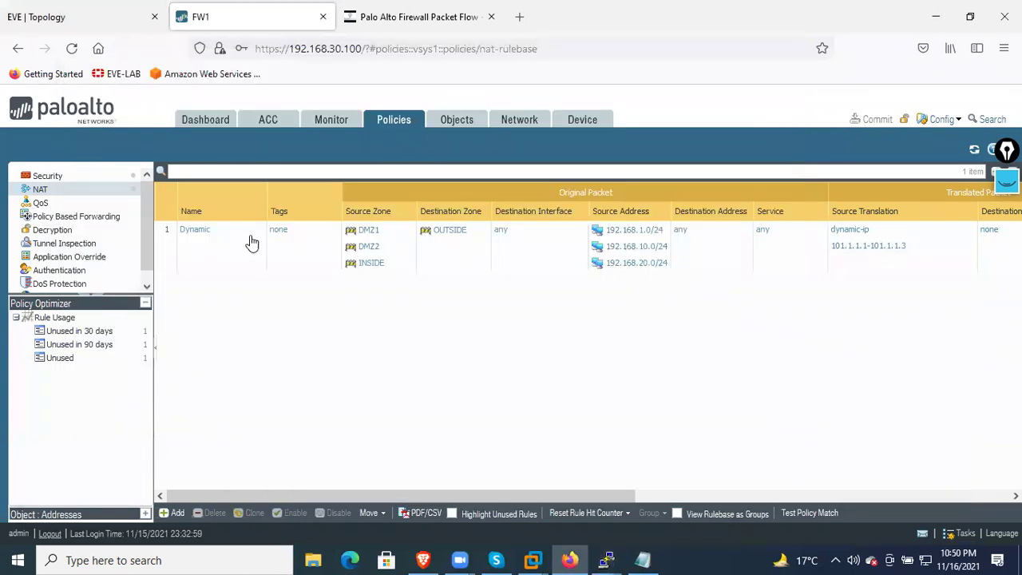
# Edit the Dynamic rule's translated range to 101.1.1.2-101.1.1.4, save it, and start a commit
pyautogui.click(209, 232)
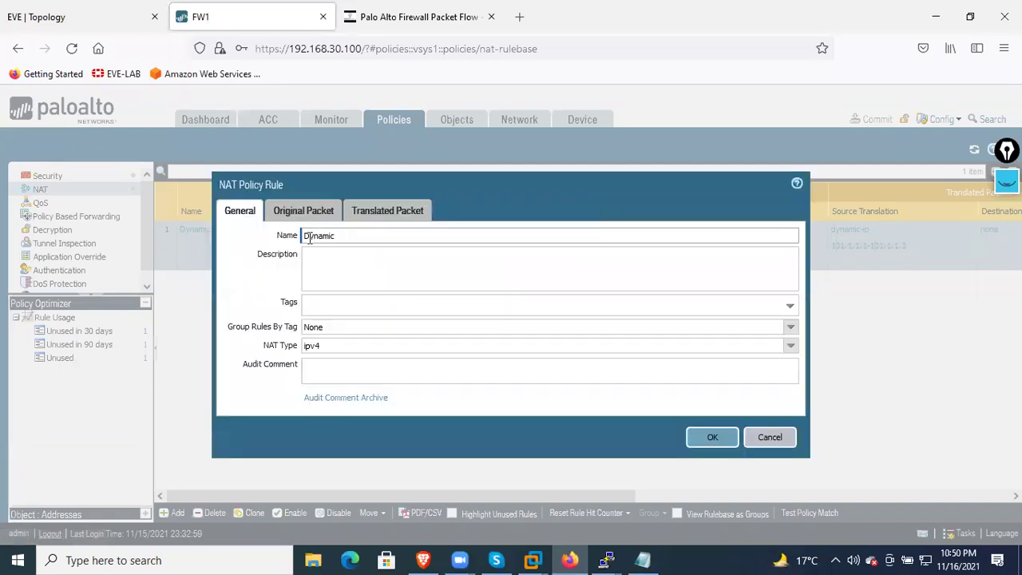
pyautogui.click(294, 214)
pyautogui.click(388, 212)
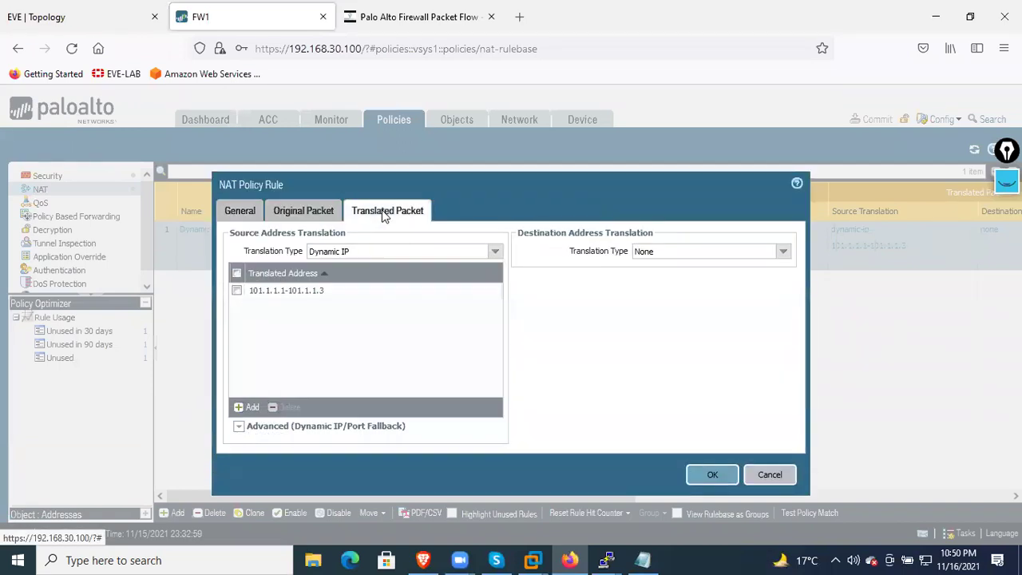
pyautogui.click(314, 291)
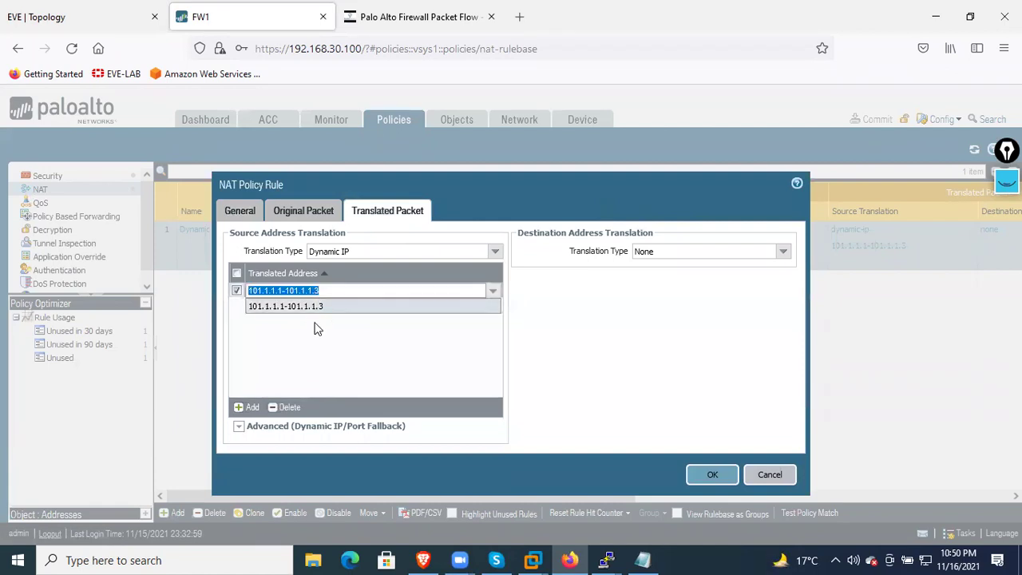
pyautogui.click(283, 291)
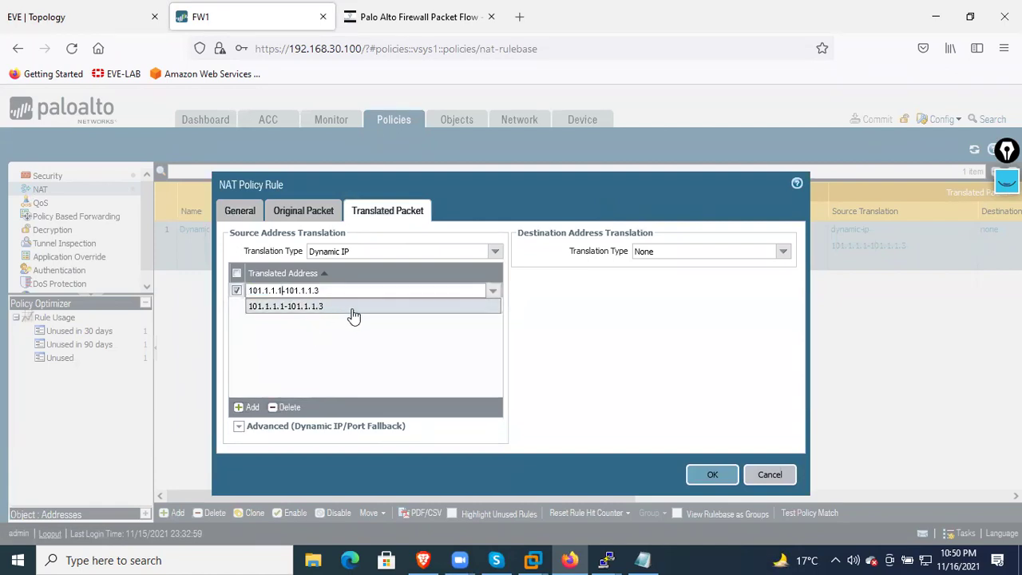
pyautogui.press('BackSpace')
pyautogui.write('2')
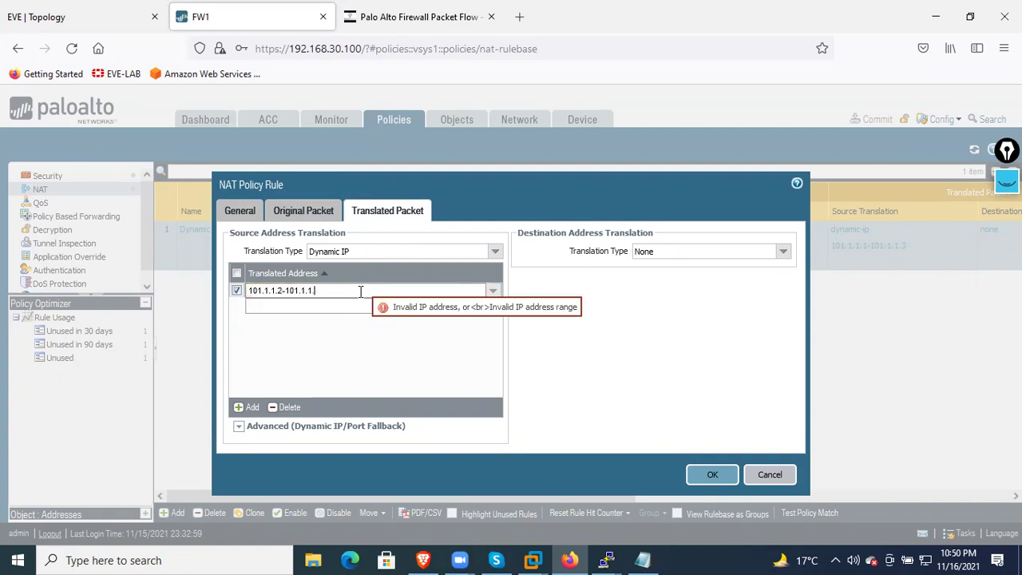
pyautogui.write('4')
pyautogui.click(361, 335)
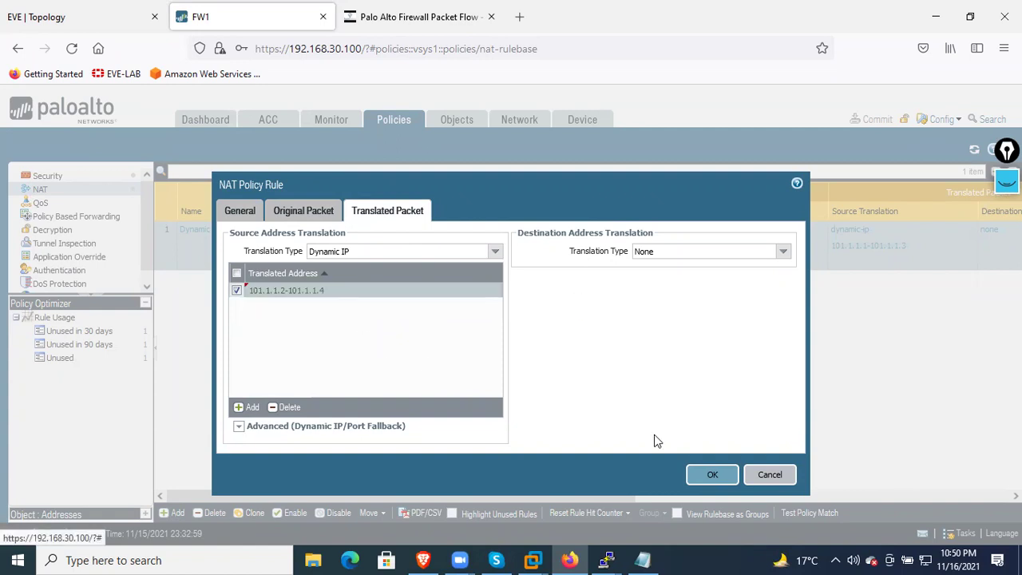
pyautogui.click(698, 475)
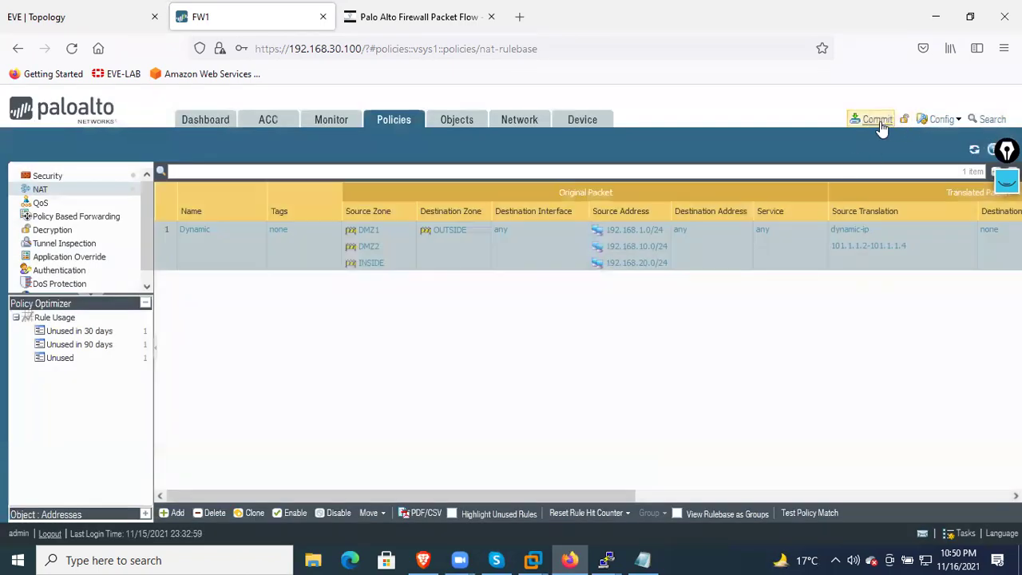
pyautogui.click(876, 119)
# Confirm the commit and close the status report once it succeeds
pyautogui.click(663, 485)
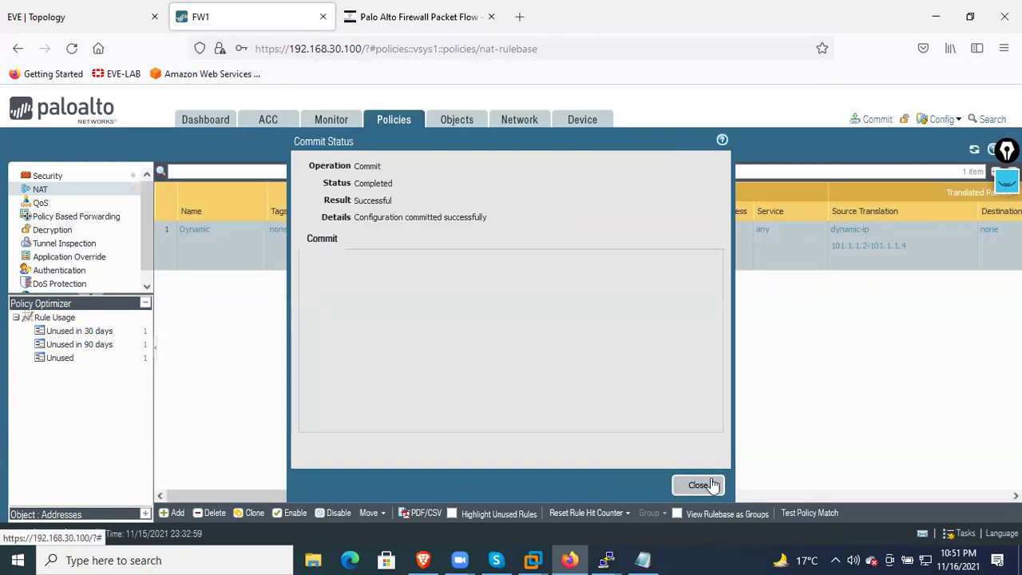
pyautogui.click(700, 485)
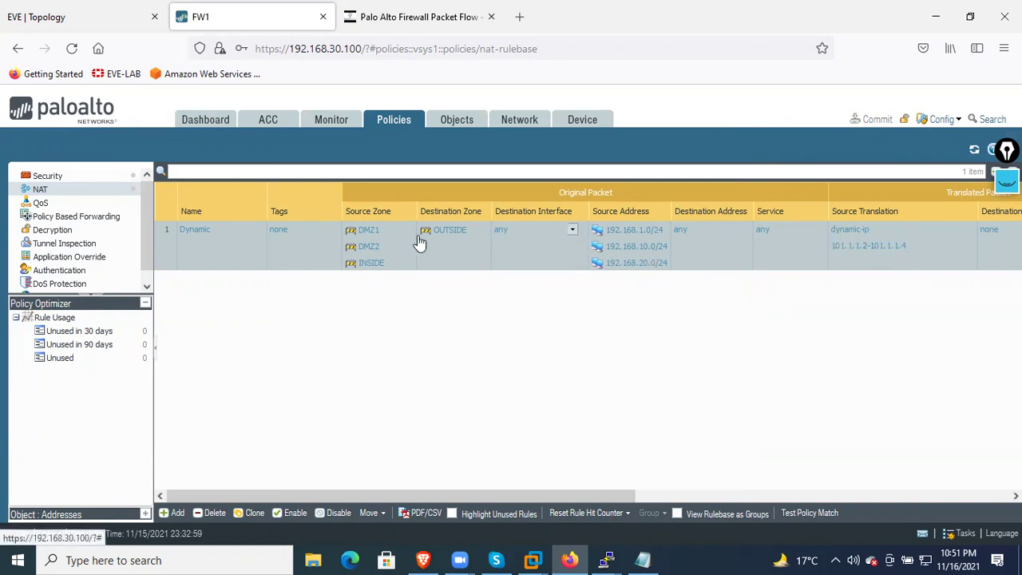
# Turn off all debugging on R1 with undebug all and clear its screen
pyautogui.moveTo(610, 558)
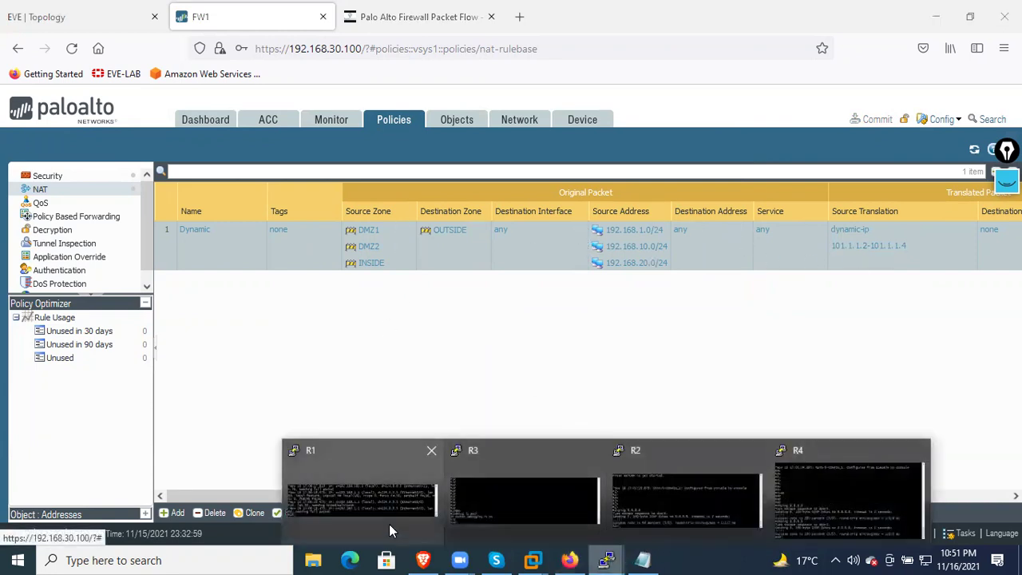
pyautogui.click(385, 502)
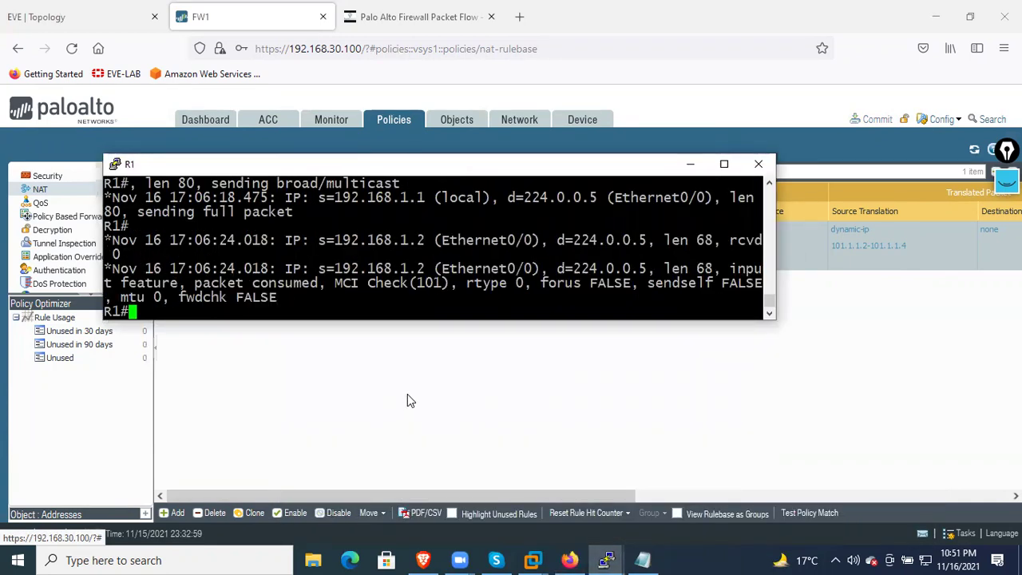
pyautogui.press('Return')
pyautogui.press('Return')
pyautogui.press('Return')
pyautogui.press('Return')
pyautogui.press('Return')
pyautogui.press('Return')
pyautogui.press('Return')
pyautogui.press('Return')
pyautogui.press('Return')
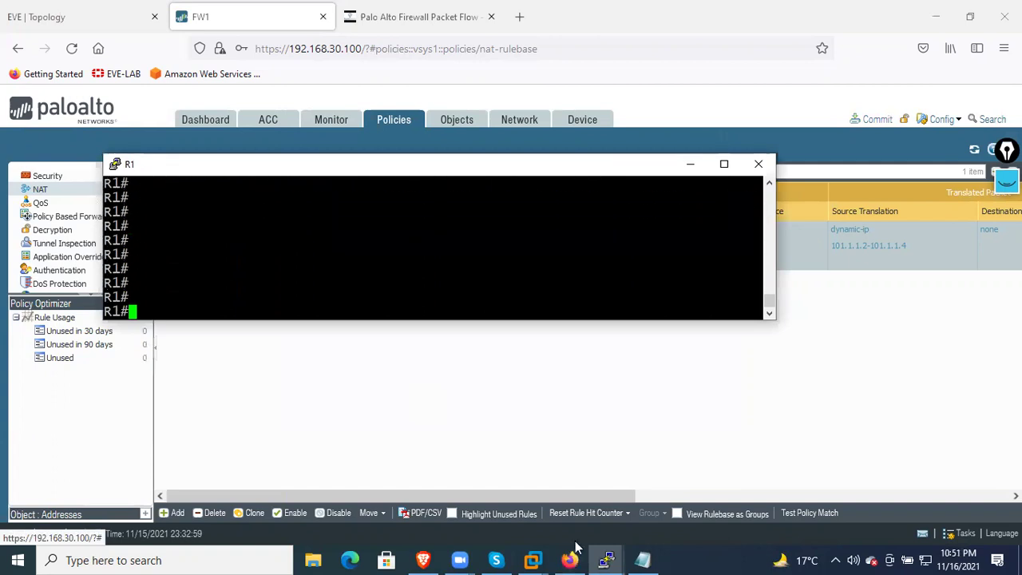
pyautogui.click(606, 559)
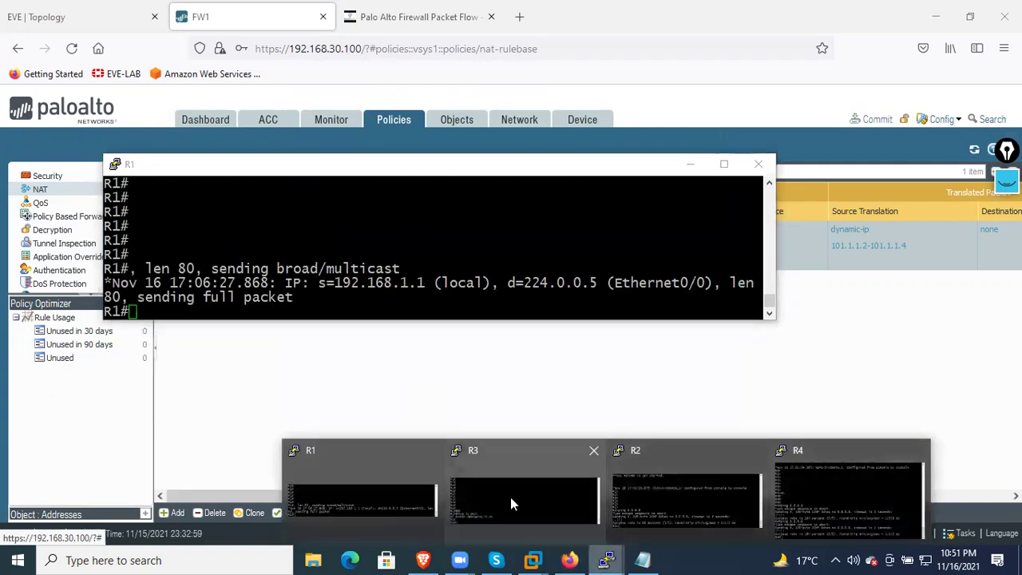
pyautogui.click(510, 496)
pyautogui.moveTo(399, 275); pyautogui.dragTo(519, 244)
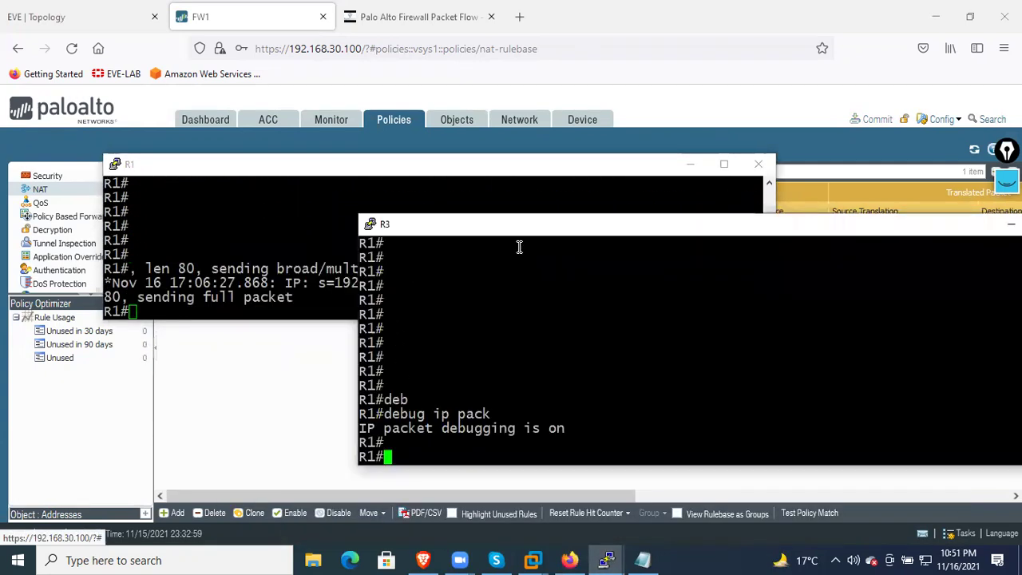
pyautogui.click(318, 276)
pyautogui.write('undebug all')
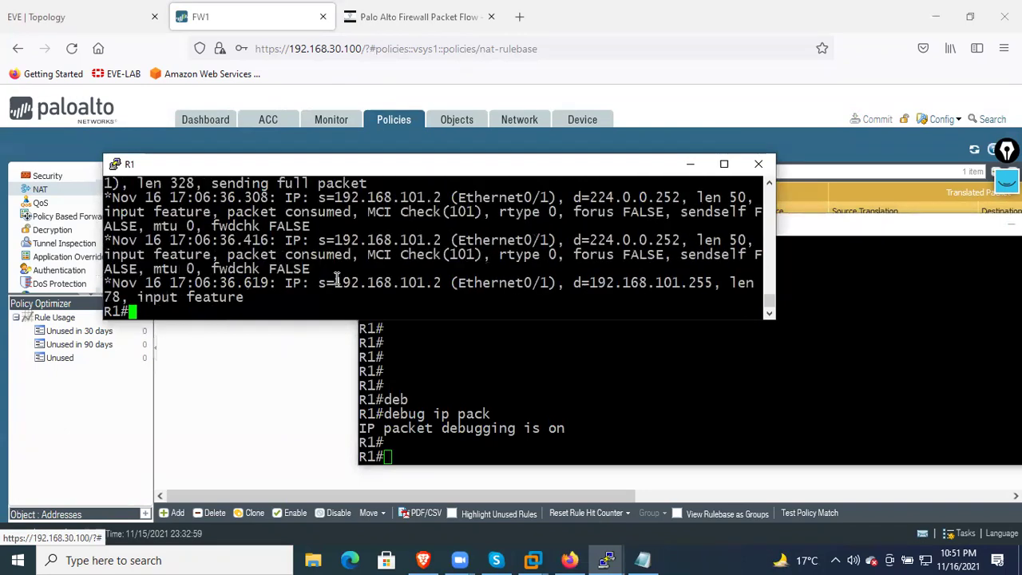
pyautogui.press('Return')
pyautogui.press('Return')
pyautogui.press('Return')
pyautogui.press('Return')
pyautogui.press('Return')
pyautogui.press('Return')
pyautogui.press('Return')
pyautogui.press('Return')
pyautogui.press('Return')
pyautogui.press('Return')
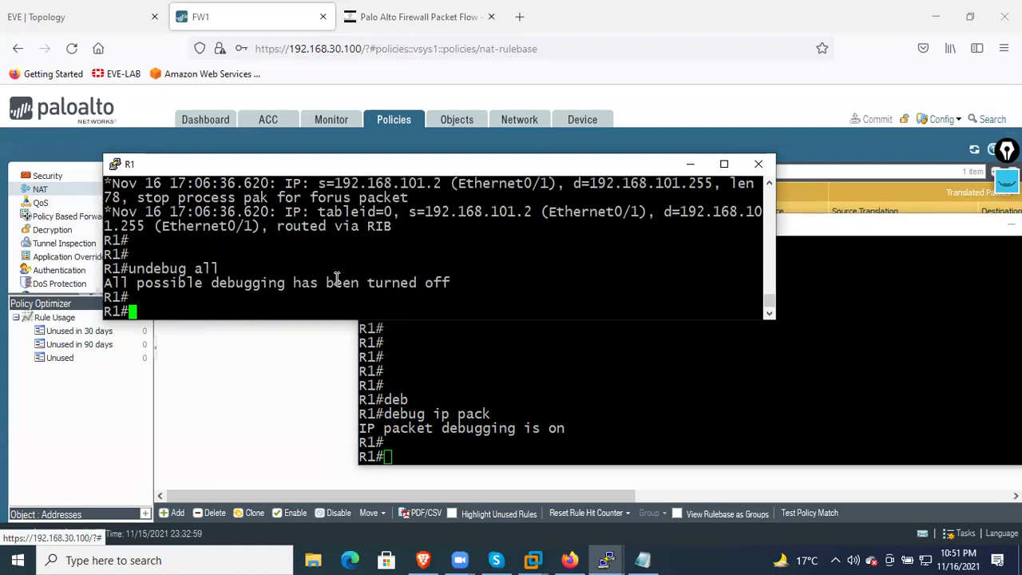
pyautogui.press('Up')
pyautogui.press('Return')
pyautogui.press('Return')
pyautogui.press('Return')
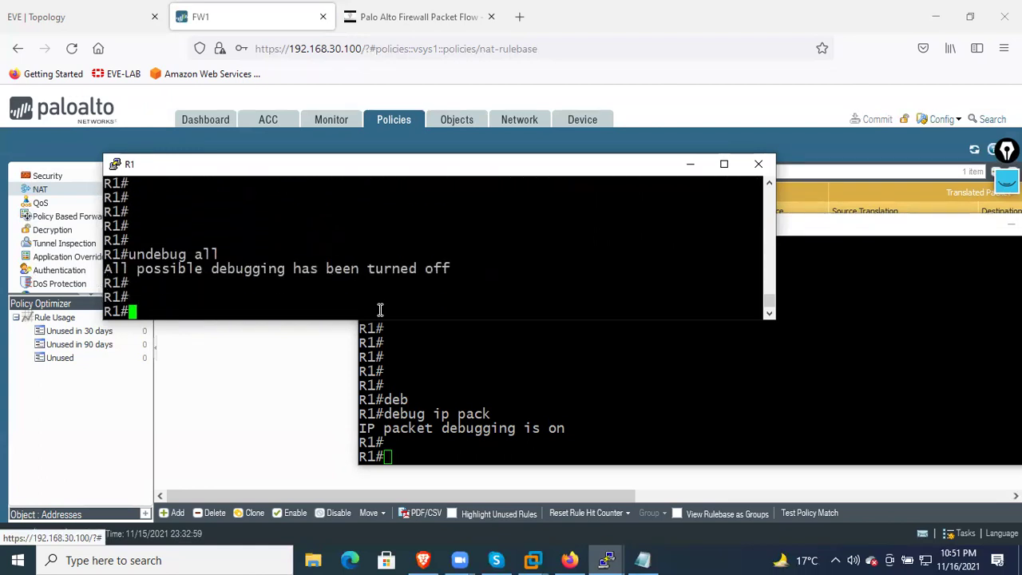
# Run undebug all in the R3 console session
pyautogui.click(550, 431)
pyautogui.write('unde')
pyautogui.press('Tab')
pyautogui.write('all')
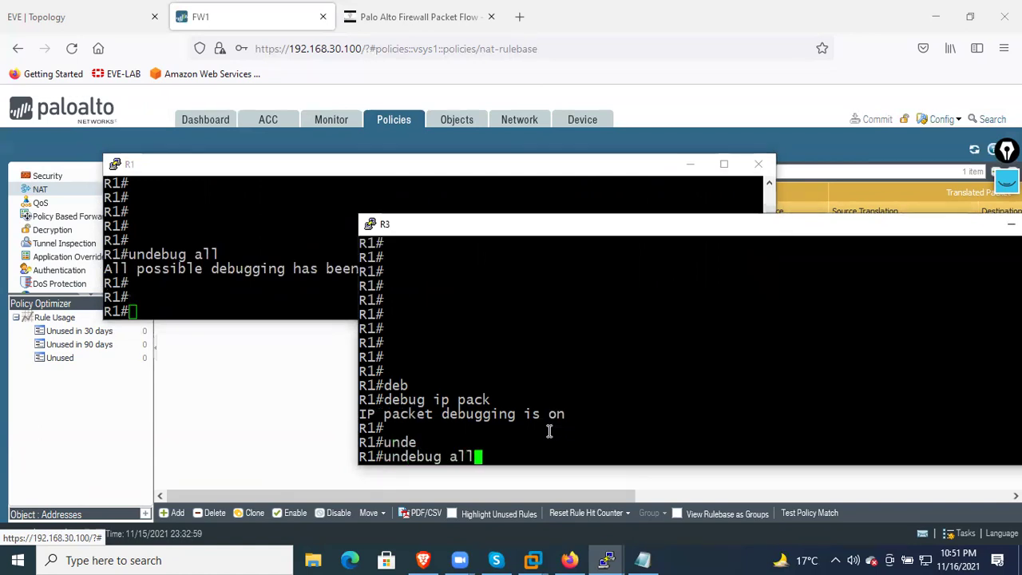
pyautogui.press('Return')
pyautogui.press('Return')
pyautogui.press('Return')
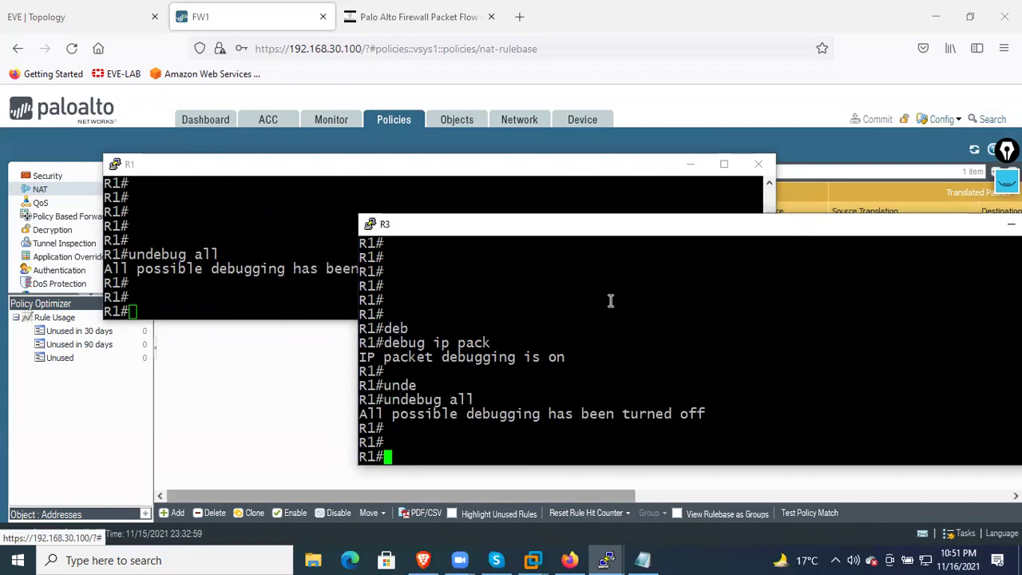
# Close the R1, R3, R2 and R4 consoles and return to the EVE topology
pyautogui.click(758, 164)
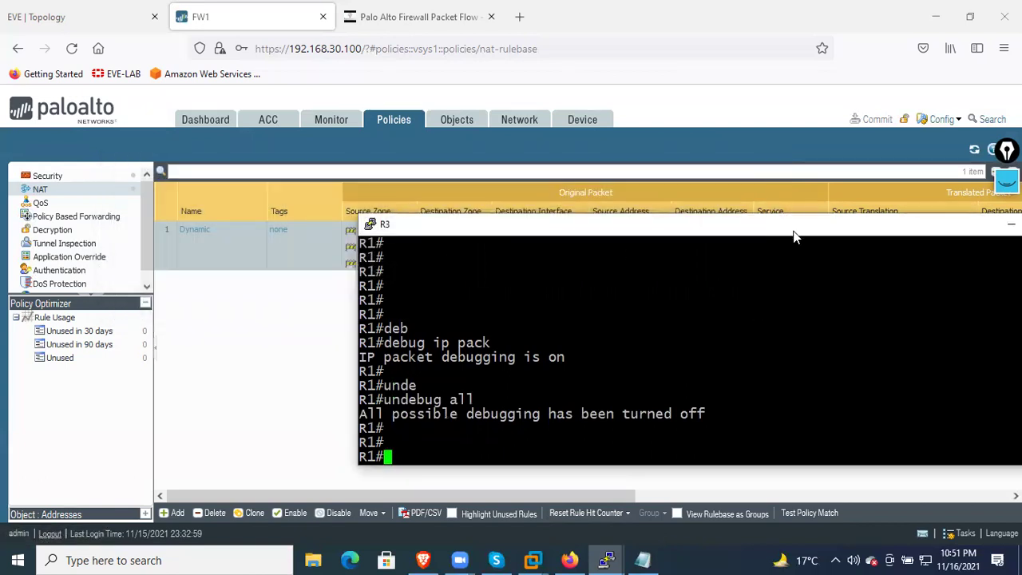
pyautogui.moveTo(805, 233); pyautogui.dragTo(508, 228)
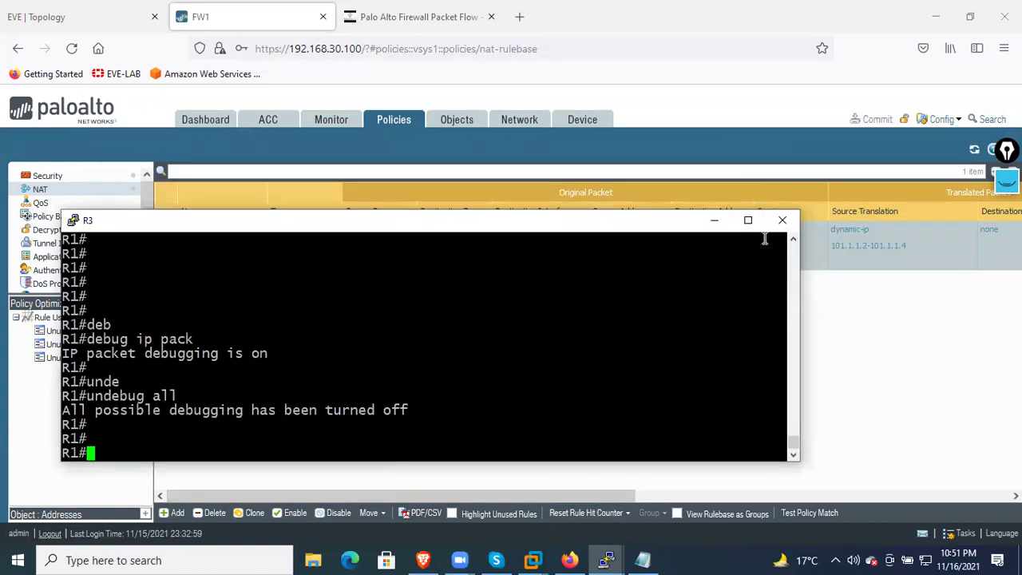
pyautogui.click(796, 221)
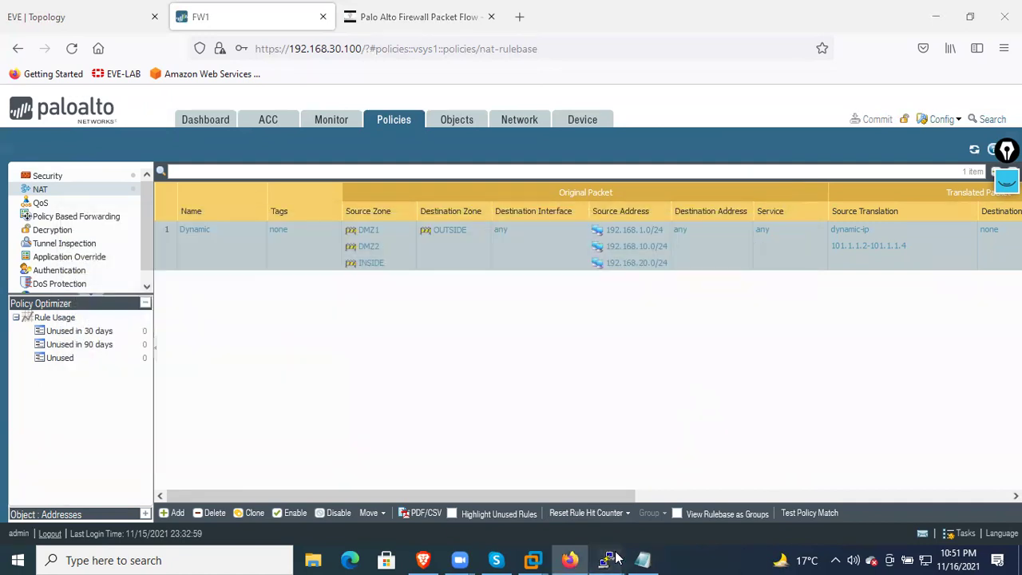
pyautogui.moveTo(601, 559)
pyautogui.click(576, 513)
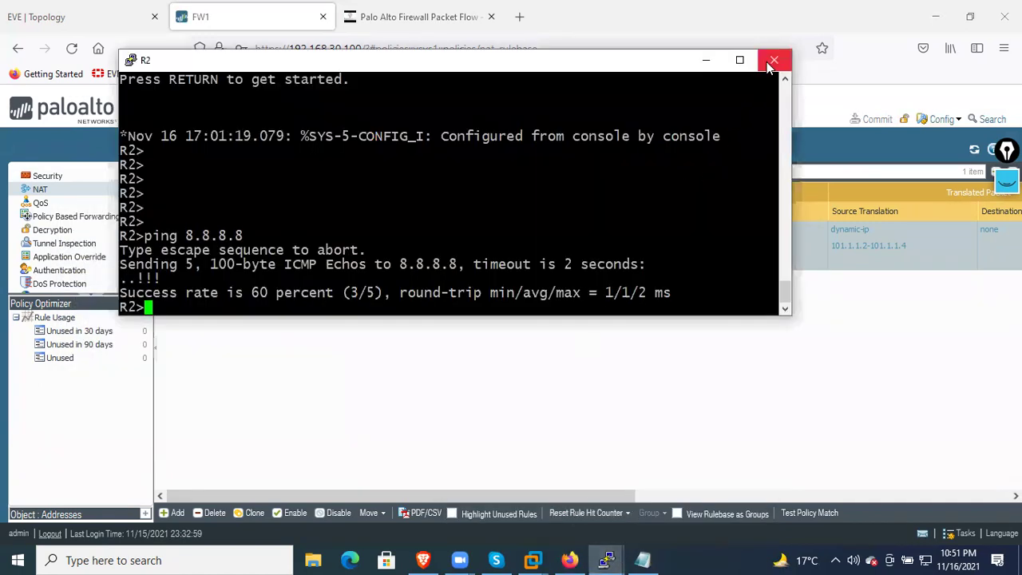
pyautogui.click(773, 59)
pyautogui.click(613, 558)
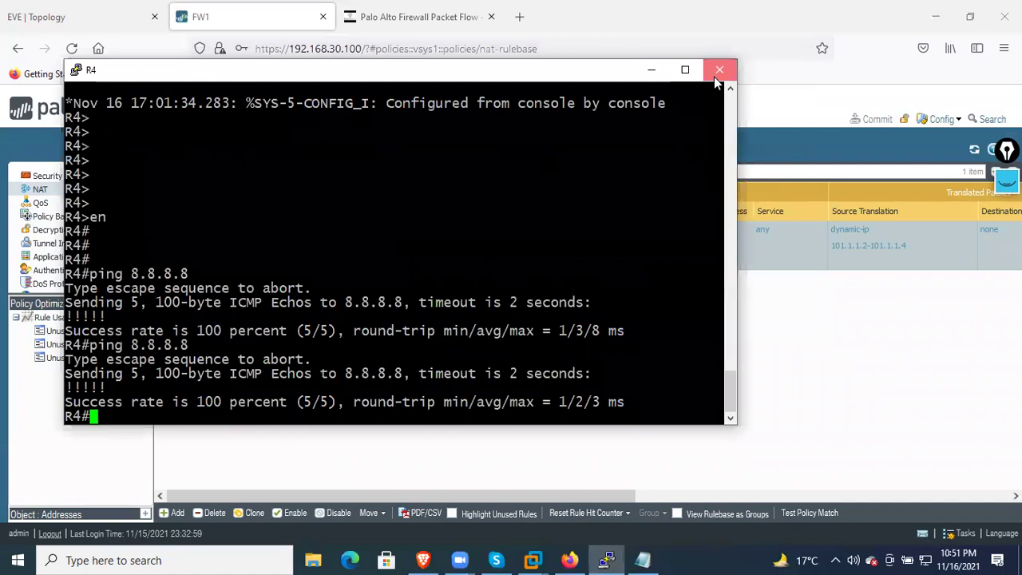
pyautogui.click(719, 70)
pyautogui.click(124, 19)
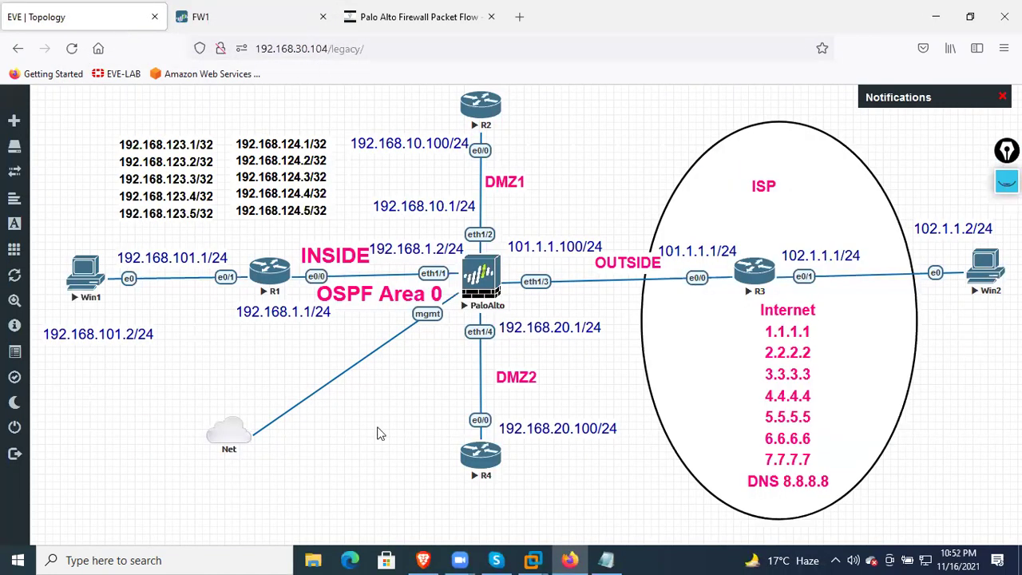
# Open R1's console, log out, and start a fresh privileged session
pyautogui.click(268, 273)
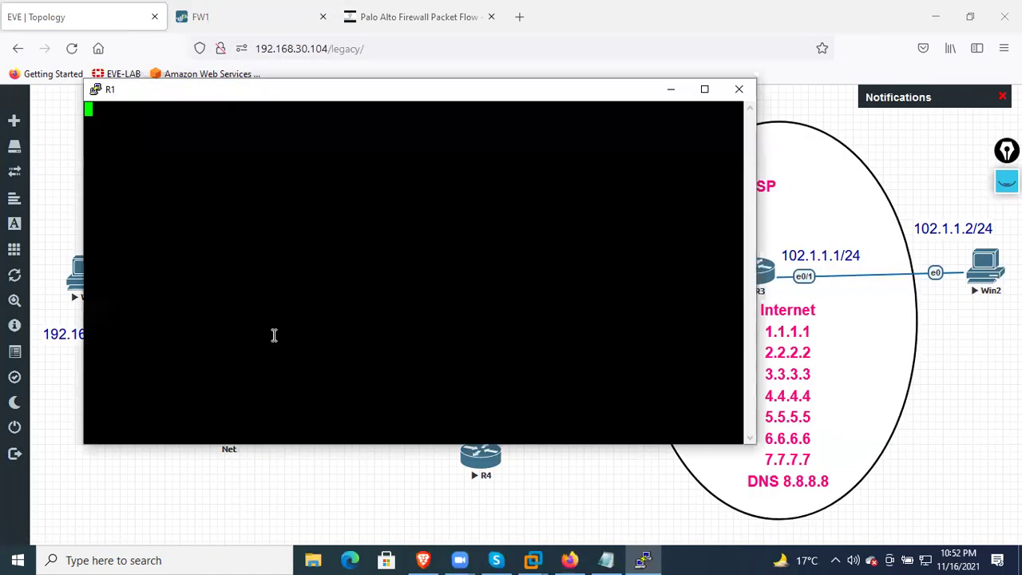
pyautogui.press('Return')
pyautogui.press('Return')
pyautogui.press('Return')
pyautogui.press('Return')
pyautogui.press('Return')
pyautogui.write('exit')
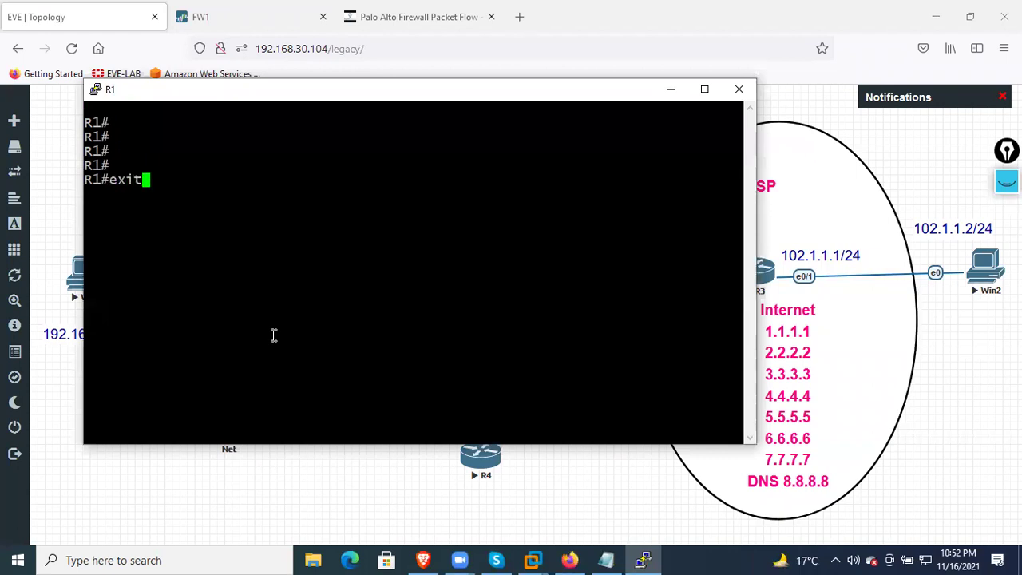
pyautogui.press('Return')
pyautogui.press('Return')
pyautogui.press('Return')
pyautogui.press('Return')
pyautogui.press('Return')
pyautogui.press('Return')
pyautogui.press('Return')
pyautogui.write('enm')
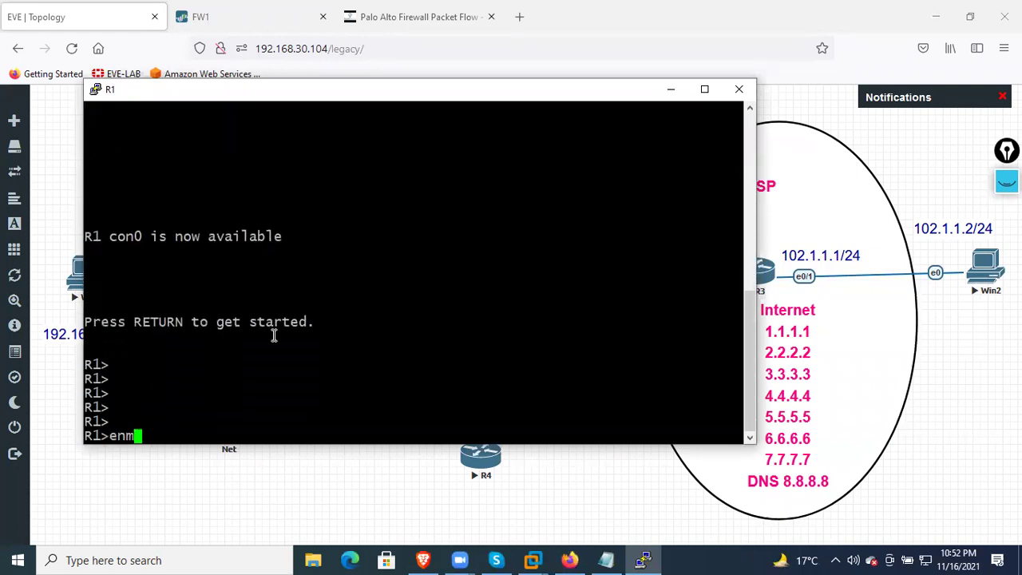
pyautogui.press('Return')
pyautogui.press('Return')
pyautogui.press('Return')
pyautogui.press('Return')
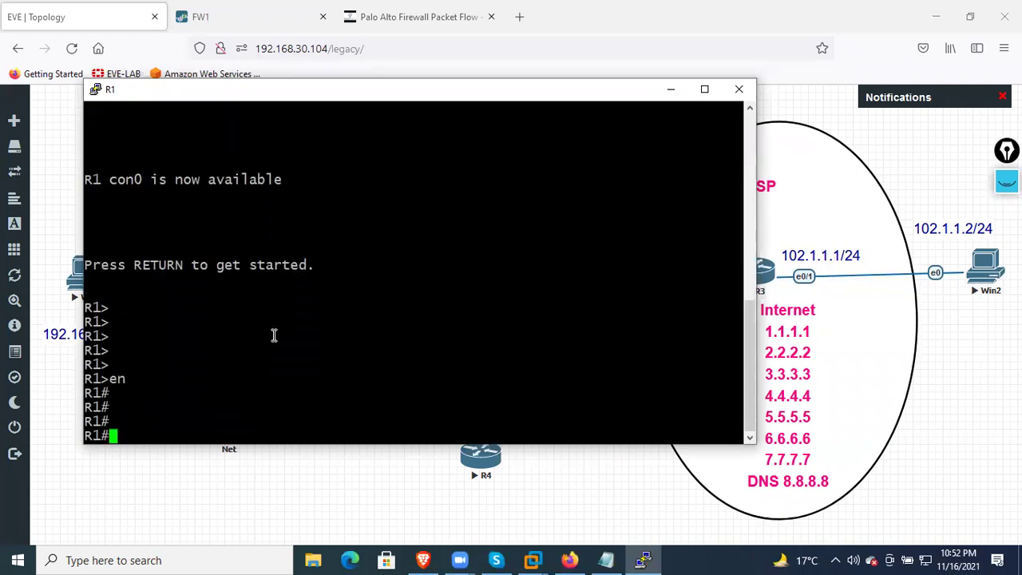
# Open R3's console, exit the telnet session, and run debug ip packet on R3-ISP
pyautogui.click(856, 350)
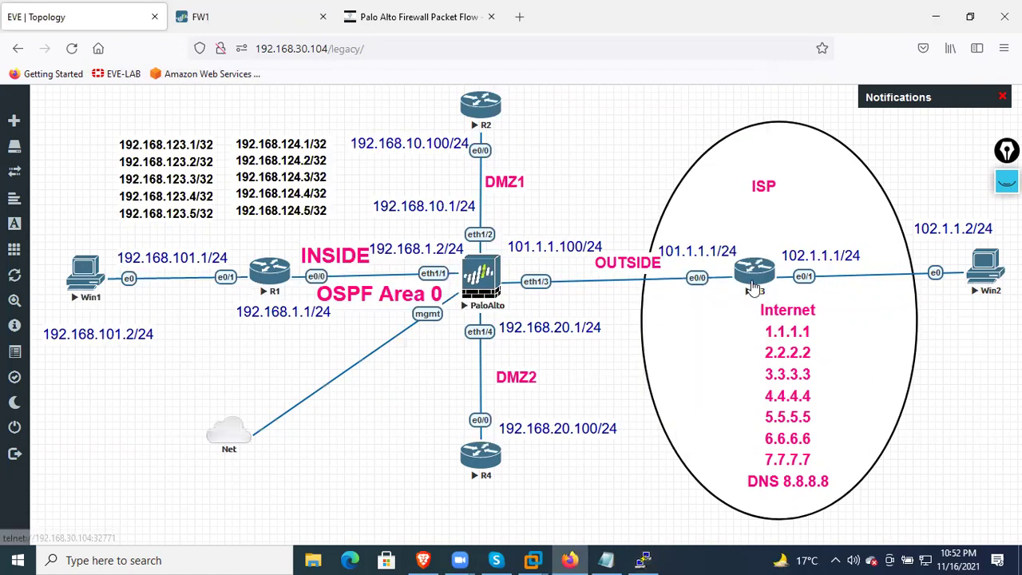
pyautogui.click(752, 279)
pyautogui.press('Return')
pyautogui.press('Return')
pyautogui.press('Return')
pyautogui.press('Return')
pyautogui.press('Return')
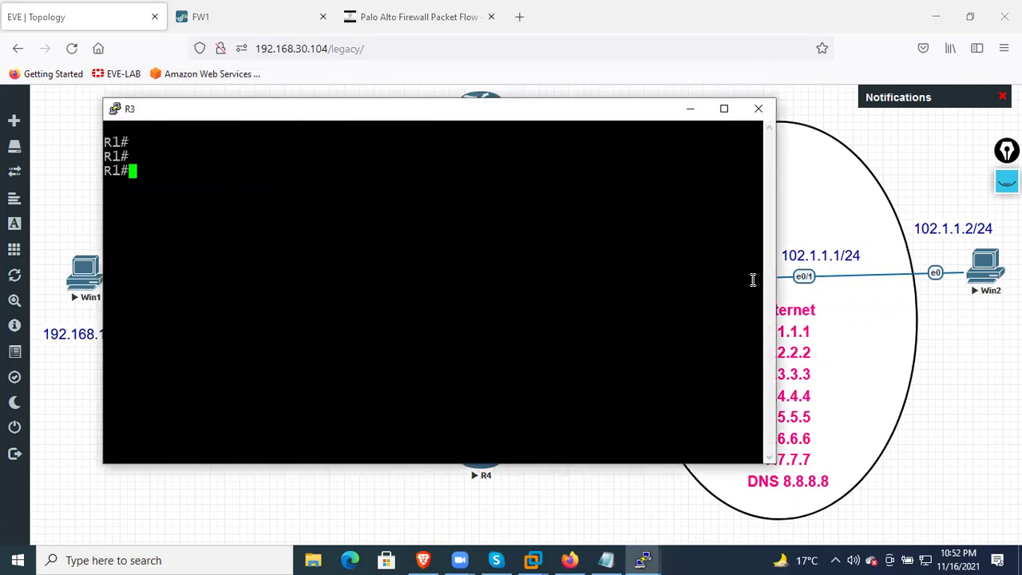
pyautogui.write('exit')
pyautogui.press('Return')
pyautogui.press('Return')
pyautogui.press('Return')
pyautogui.press('Return')
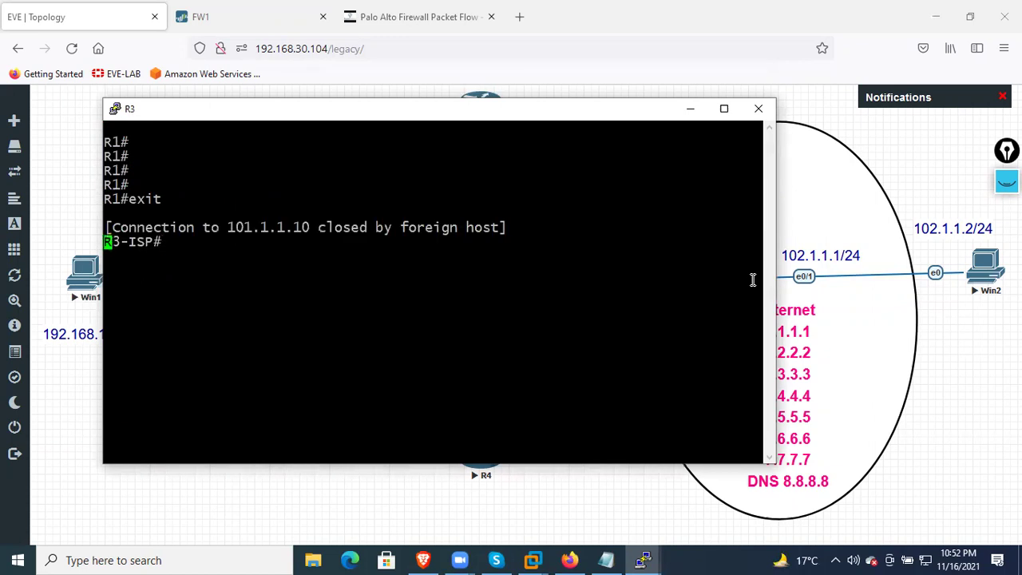
pyautogui.press('Return')
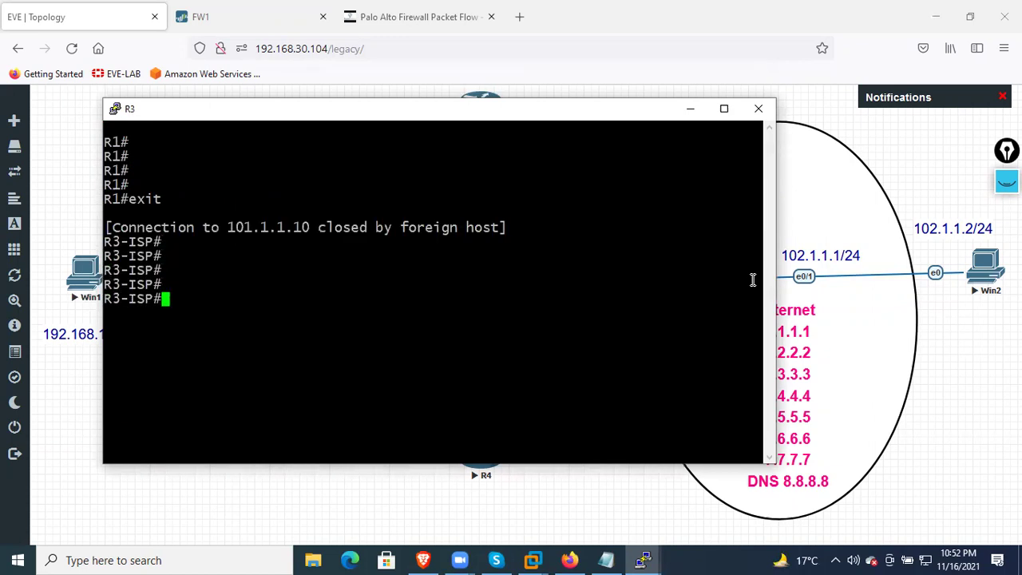
pyautogui.press('Return')
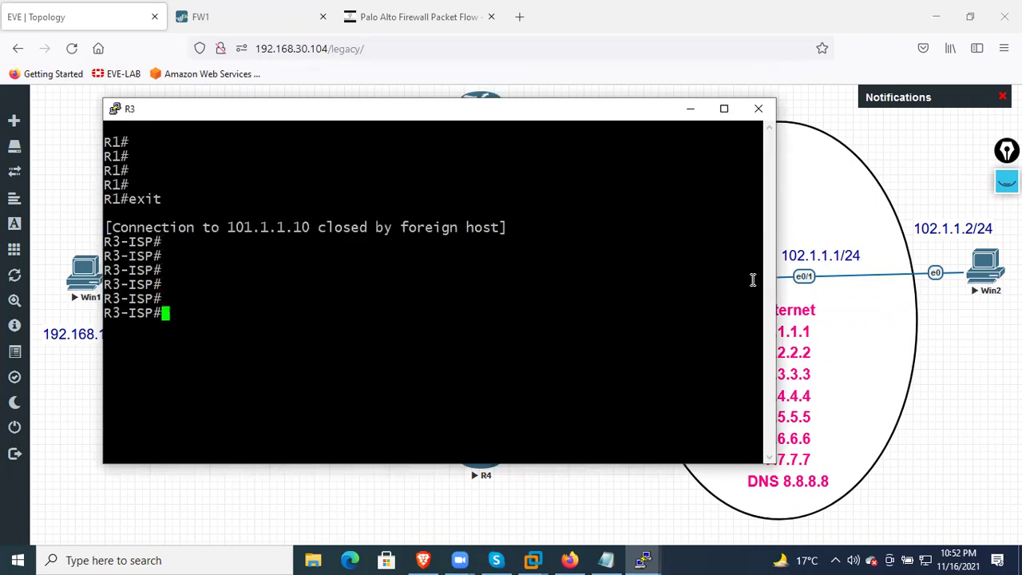
pyautogui.write('deb')
pyautogui.press('Tab')
pyautogui.write('ip pack')
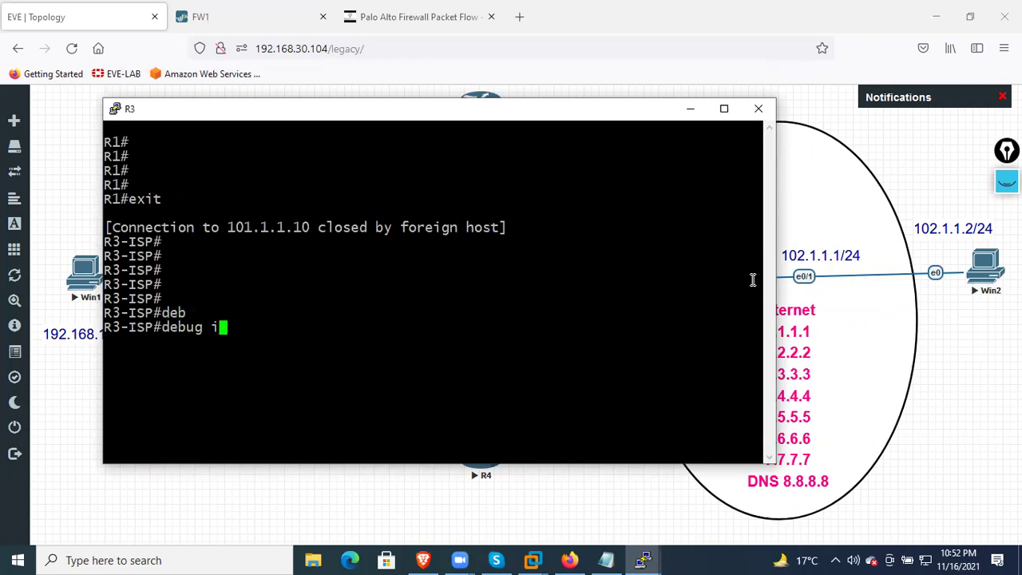
pyautogui.press('Return')
pyautogui.press('Return')
pyautogui.press('Return')
pyautogui.press('Return')
pyautogui.press('Return')
pyautogui.press('Return')
pyautogui.press('Return')
pyautogui.press('Return')
pyautogui.press('Return')
pyautogui.press('Return')
pyautogui.press('Return')
pyautogui.press('Return')
pyautogui.press('Return')
pyautogui.press('Return')
pyautogui.press('Return')
pyautogui.press('Return')
pyautogui.press('Return')
pyautogui.press('Return')
pyautogui.press('Return')
pyautogui.press('Return')
pyautogui.press('Return')
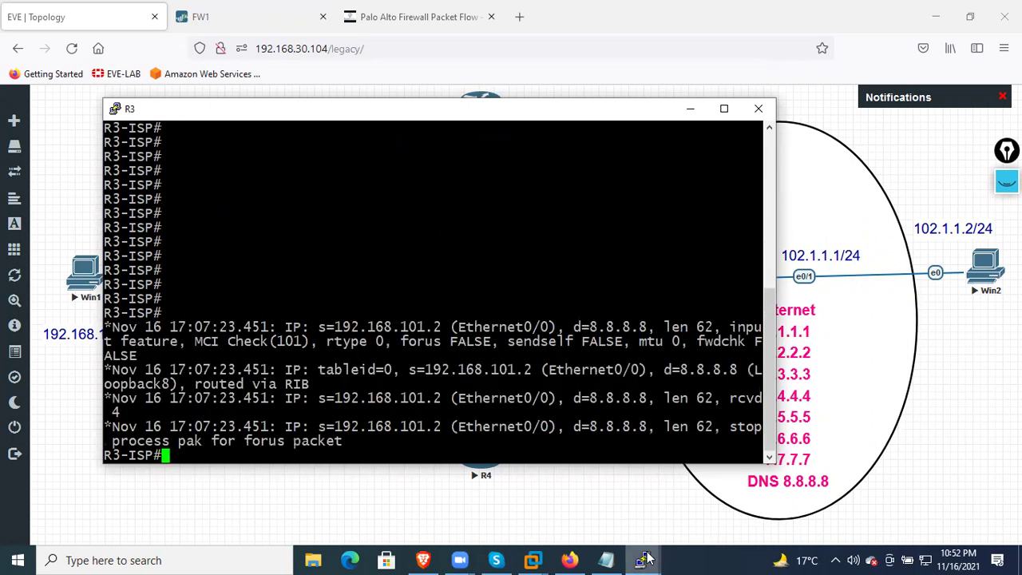
# Ping 8.8.8.8 from R1 and view the R3 debug output
pyautogui.moveTo(642, 559)
pyautogui.click(539, 502)
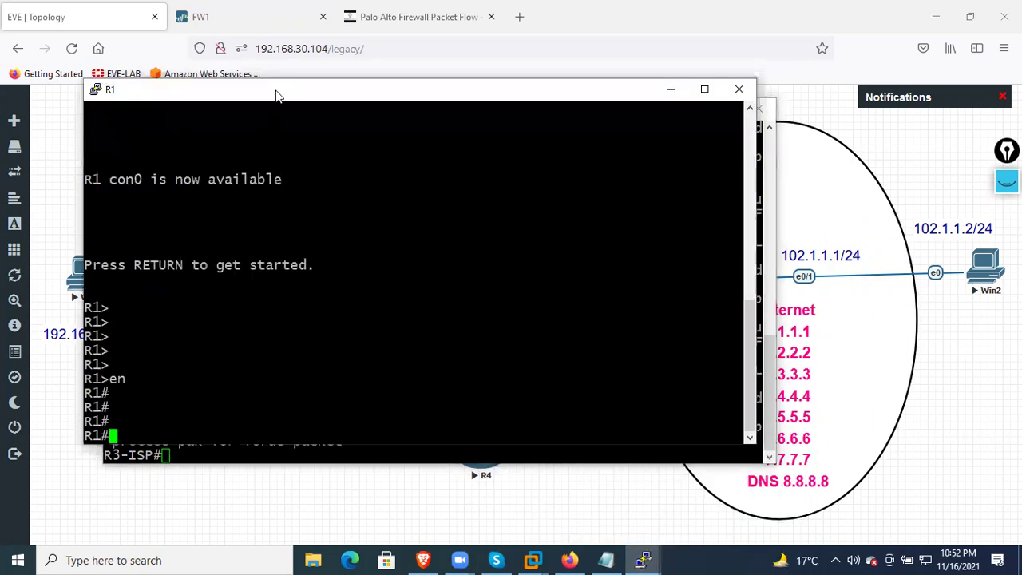
pyautogui.moveTo(290, 99); pyautogui.dragTo(585, 138)
pyautogui.write('ping 8.8.8.8')
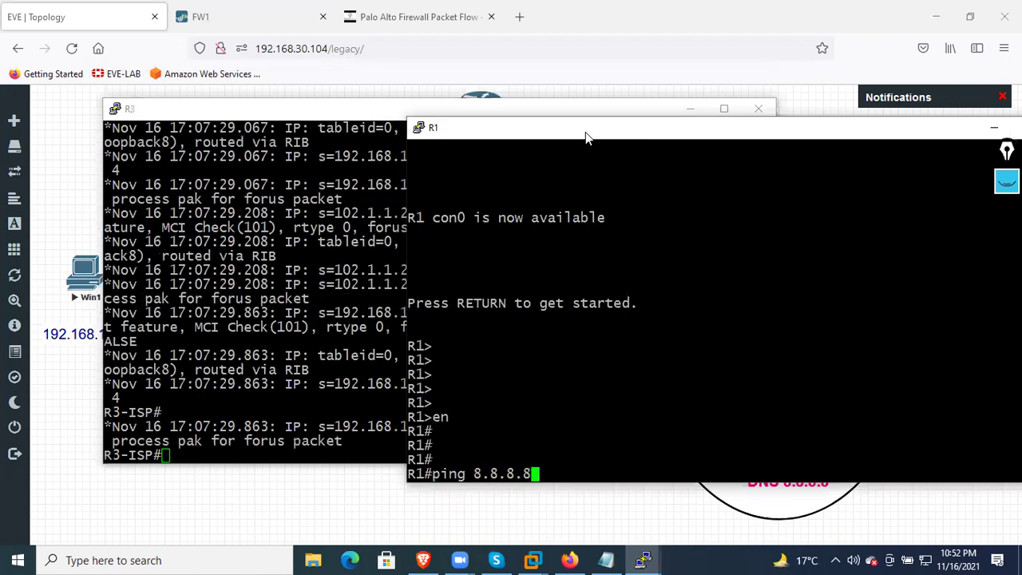
pyautogui.press('Return')
pyautogui.click(293, 164)
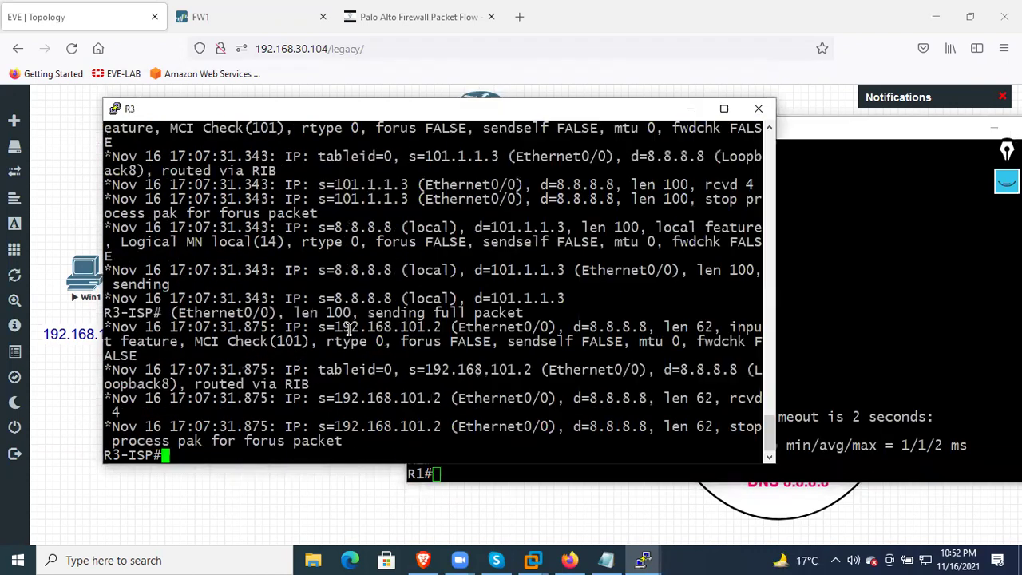
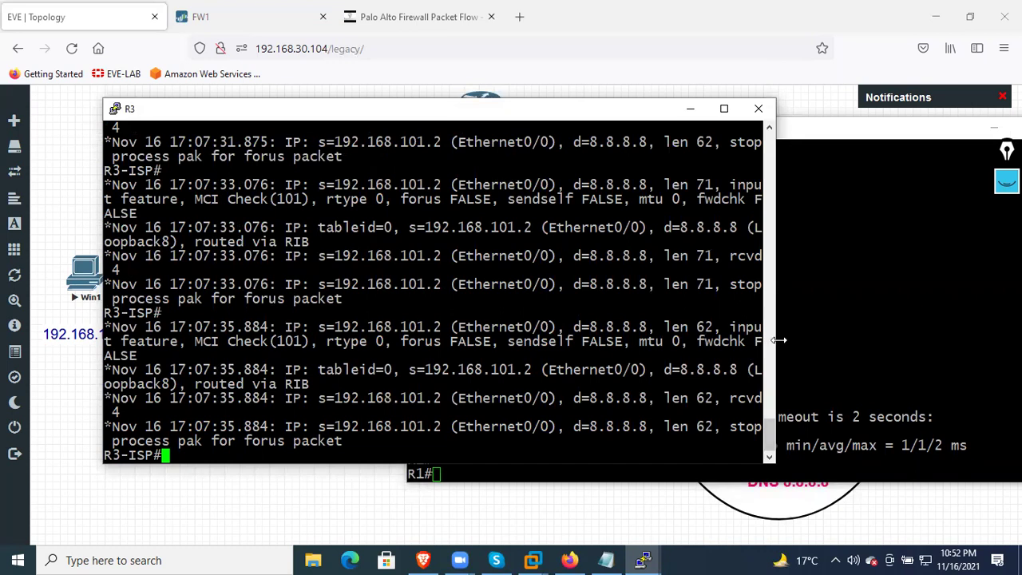
# Rerun R1's ping to 8.8.8.8 and confirm R3's debug shows source 101.1.1.4
pyautogui.moveTo(775, 340); pyautogui.dragTo(961, 344)
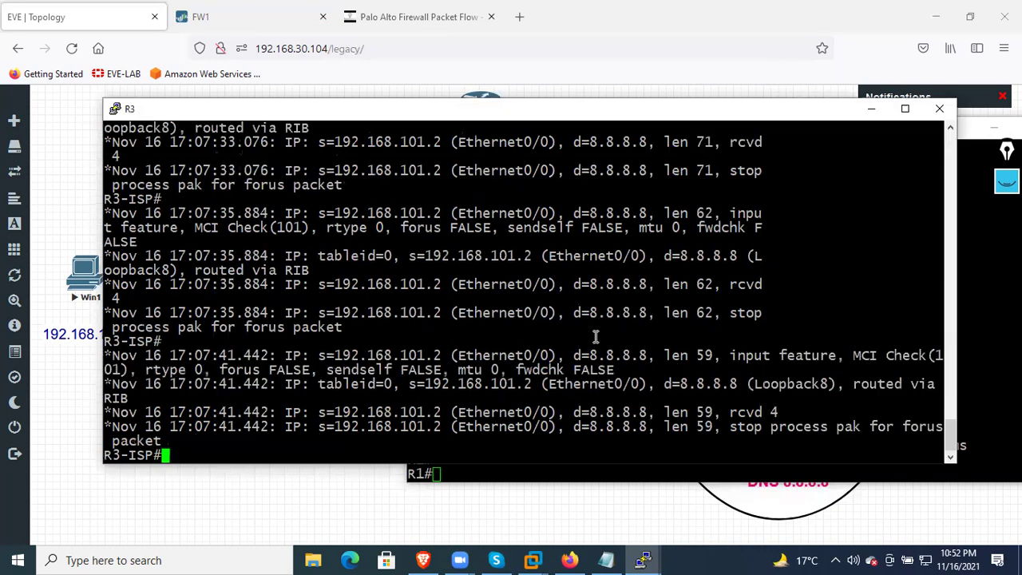
pyautogui.click(988, 412)
pyautogui.press('Up')
pyautogui.press('Return')
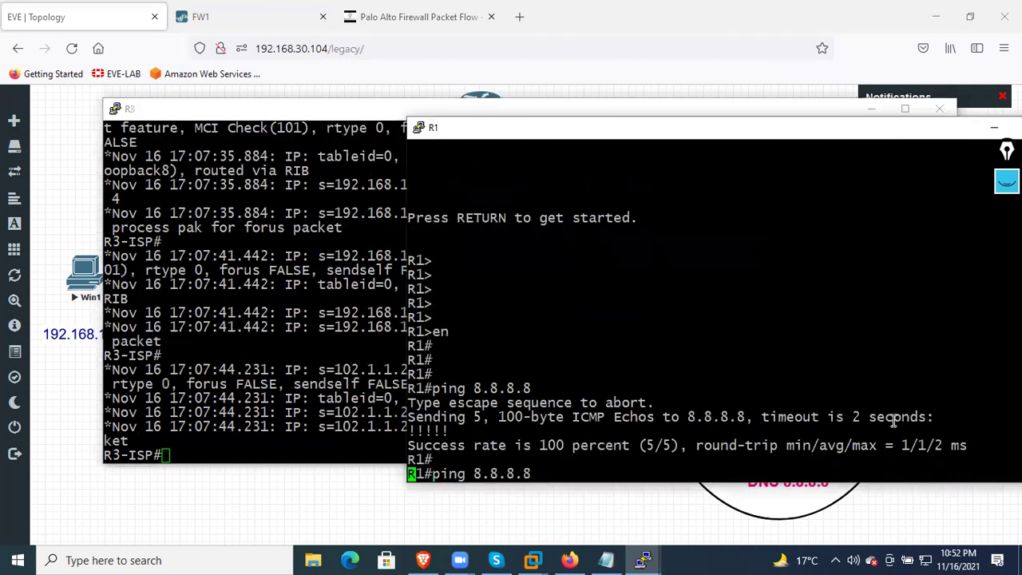
pyautogui.click(348, 367)
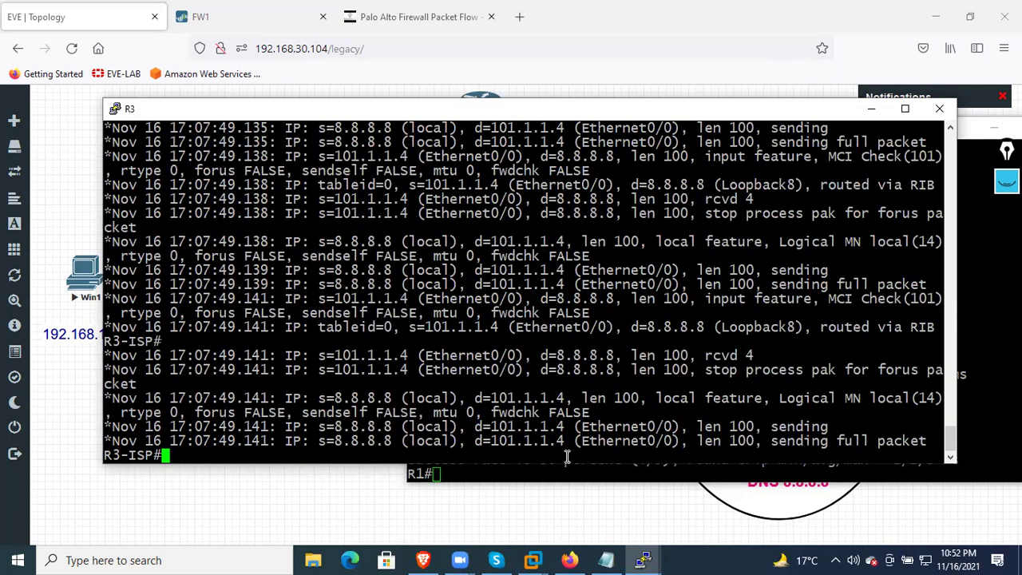
pyautogui.click(569, 560)
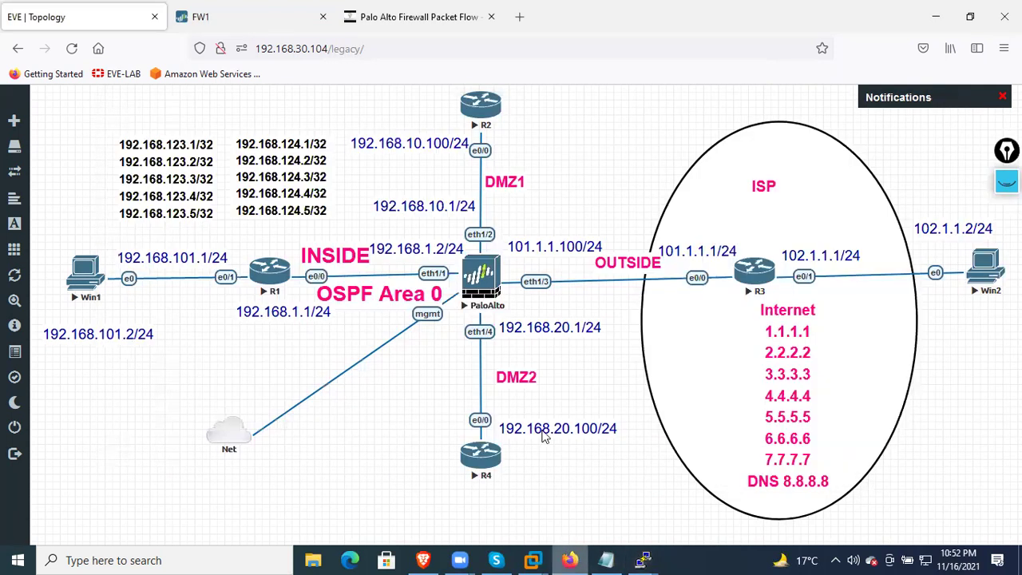
# Ping 8.8.8.8 from DMZ1 router R2
pyautogui.click(468, 122)
pyautogui.press('Return')
pyautogui.press('Return')
pyautogui.press('Return')
pyautogui.press('Return')
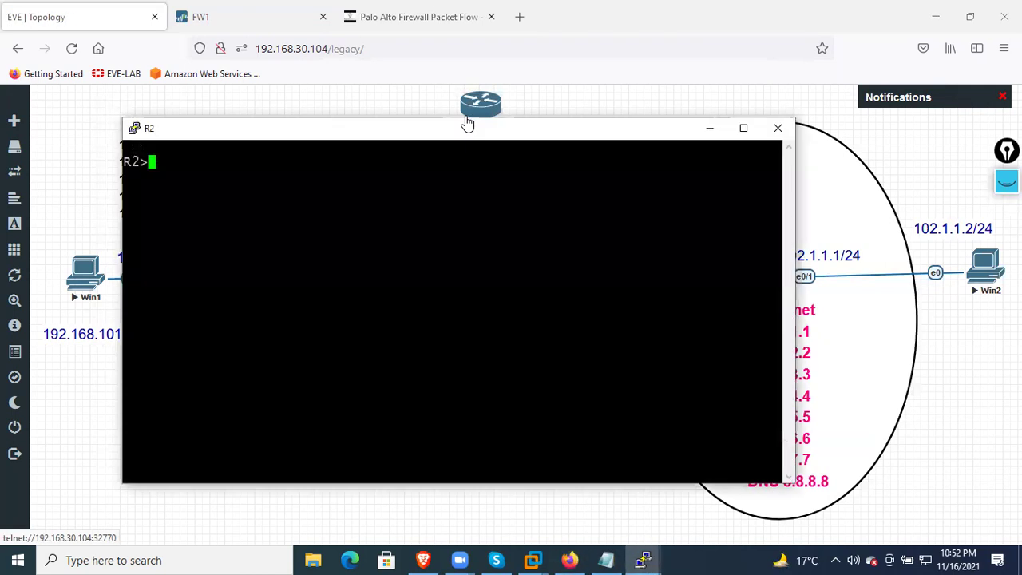
pyautogui.write('e')
pyautogui.write('n')
pyautogui.press('BackSpace')
pyautogui.press('BackSpace')
pyautogui.write('ping 8.8.8.8')
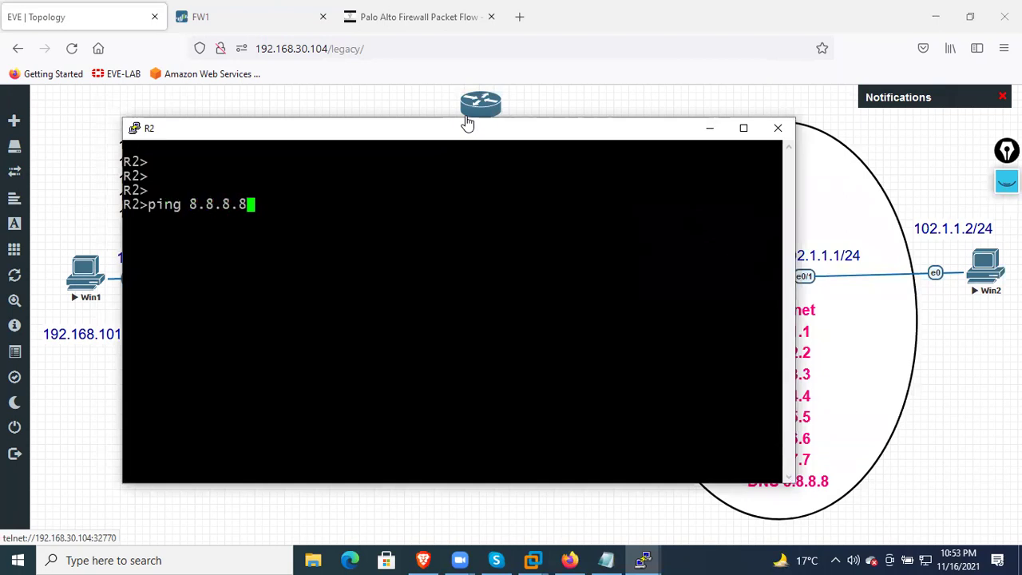
pyautogui.press('Return')
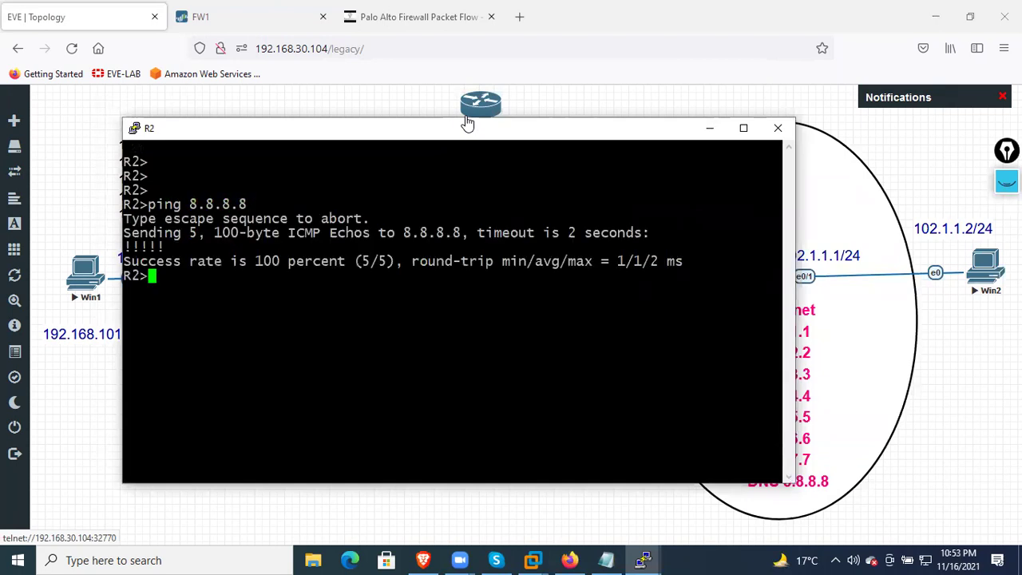
# Confirm R3's debug shows R2's pings arriving from translated source 101.1.1.3
pyautogui.click(642, 560)
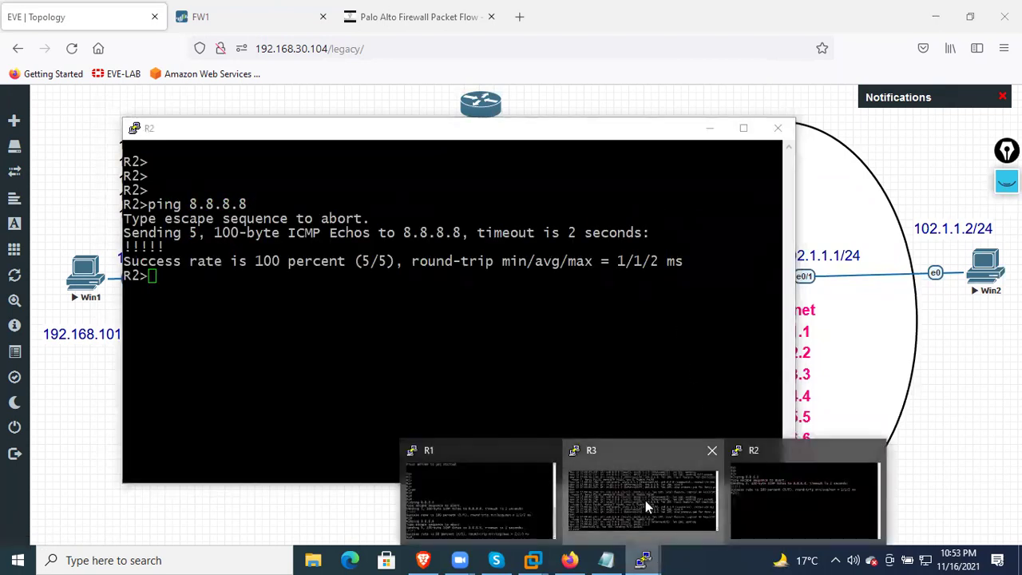
pyautogui.click(645, 499)
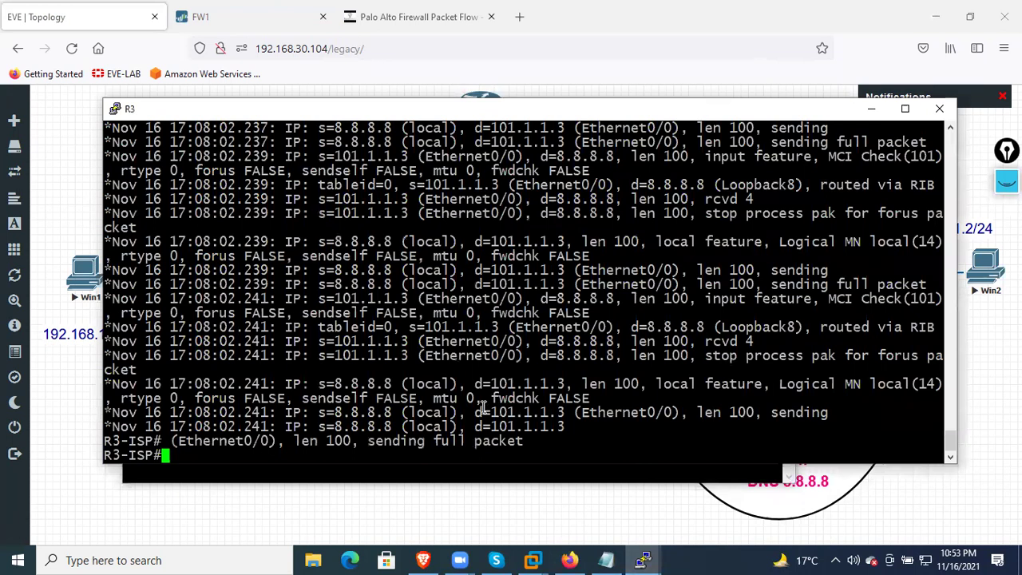
pyautogui.moveTo(471, 384); pyautogui.dragTo(562, 384)
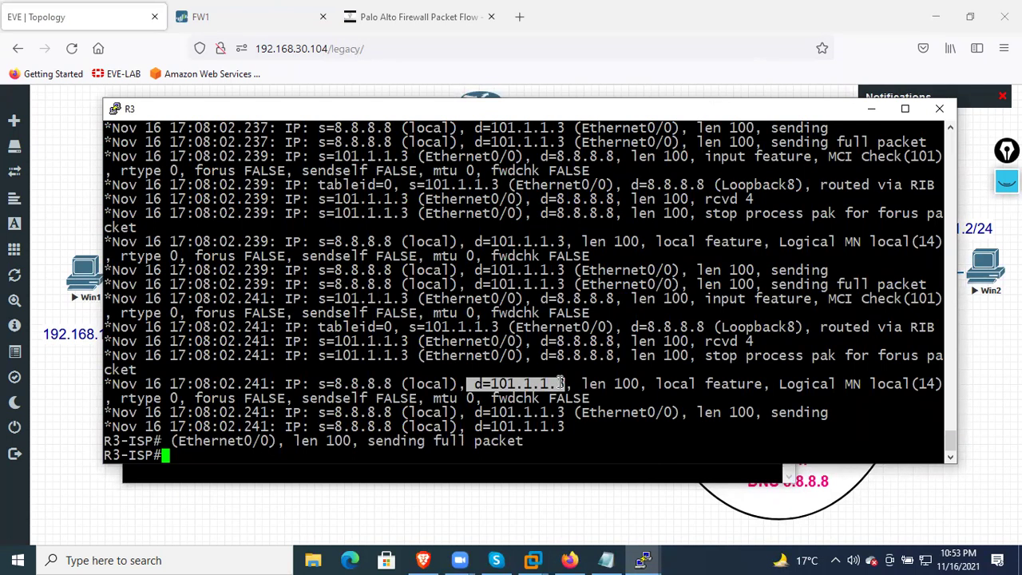
pyautogui.click(643, 559)
# Ping 8.8.8.8 from DMZ2 router R4 and check R3's debug output
pyautogui.click(484, 453)
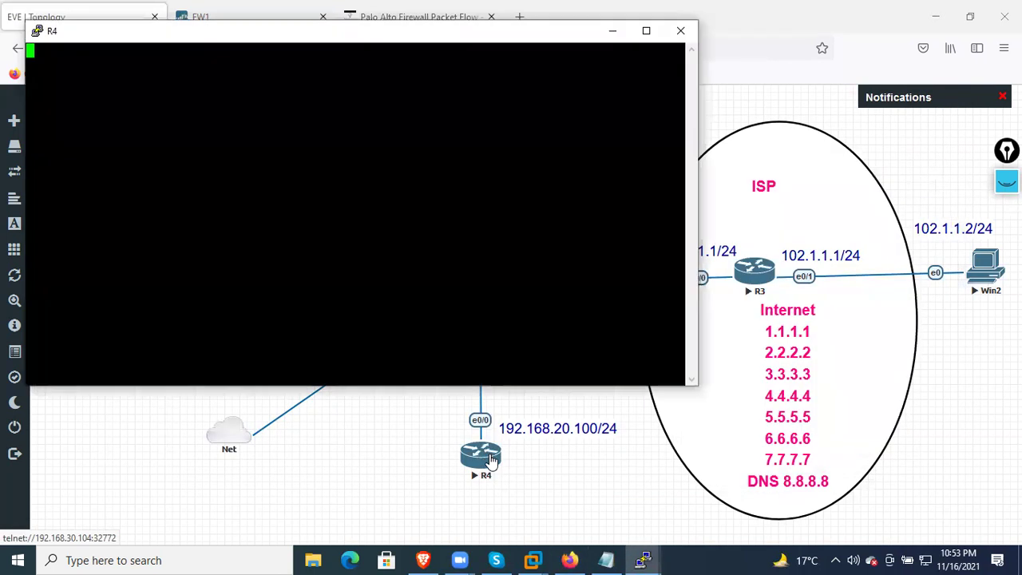
pyautogui.press('Return')
pyautogui.press('Return')
pyautogui.press('Return')
pyautogui.press('Return')
pyautogui.press('Return')
pyautogui.write('p')
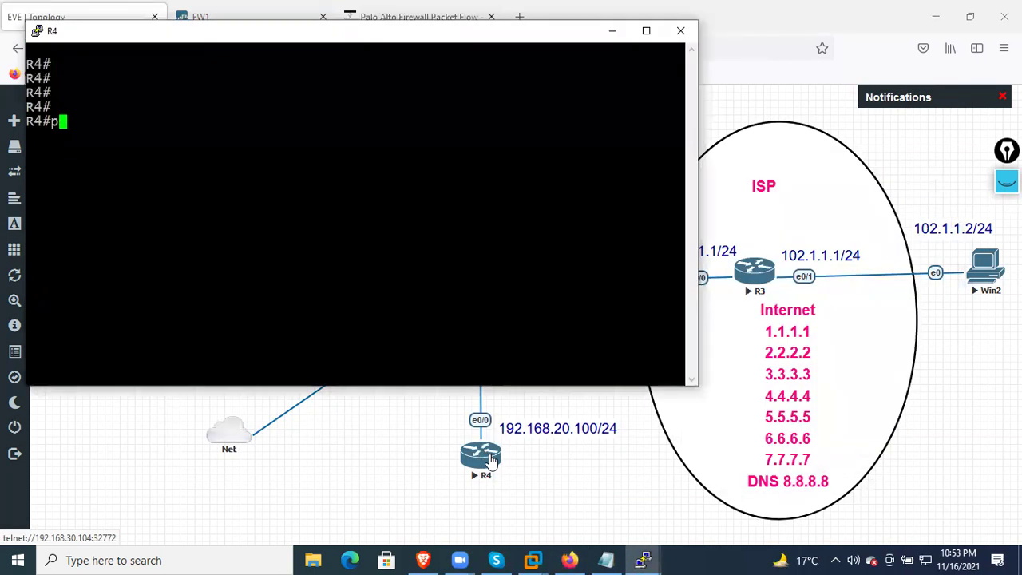
pyautogui.write('ing 8.8.8.8')
pyautogui.press('Return')
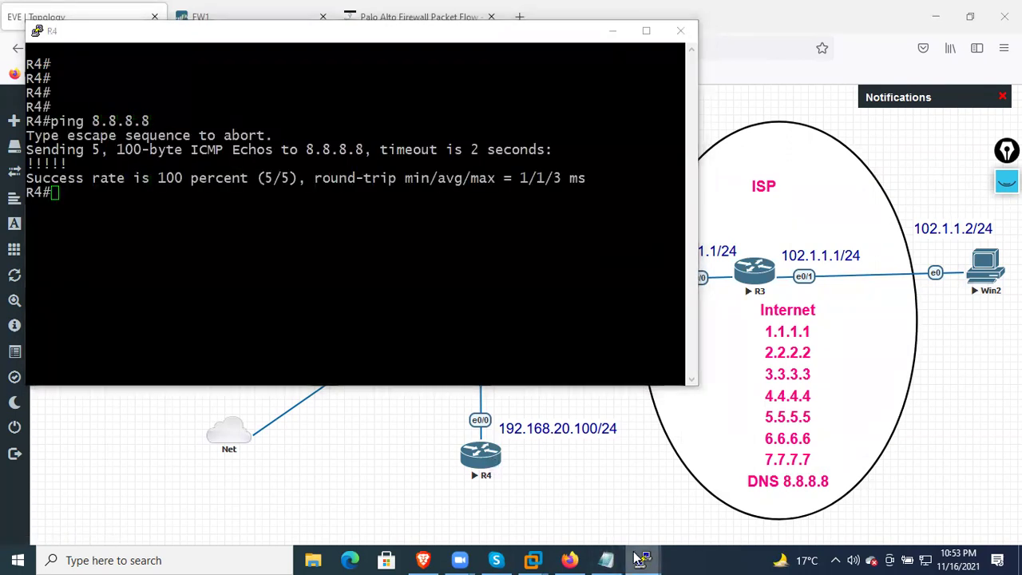
pyautogui.moveTo(669, 550)
pyautogui.click(579, 498)
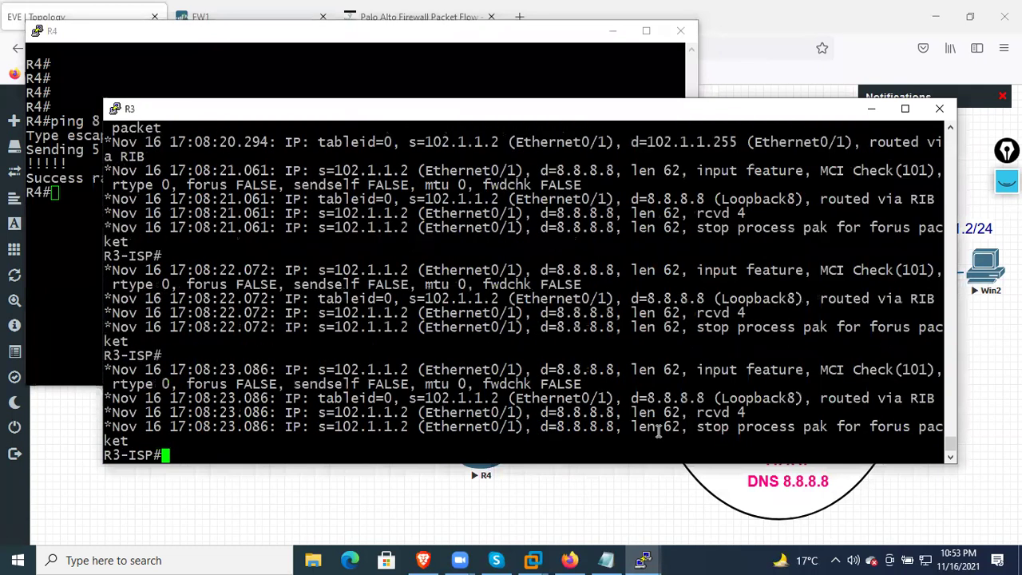
# Rerun R4's ping to 8.8.8.8 and confirm R3 logs it from source 102.1.1.2
pyautogui.click(327, 87)
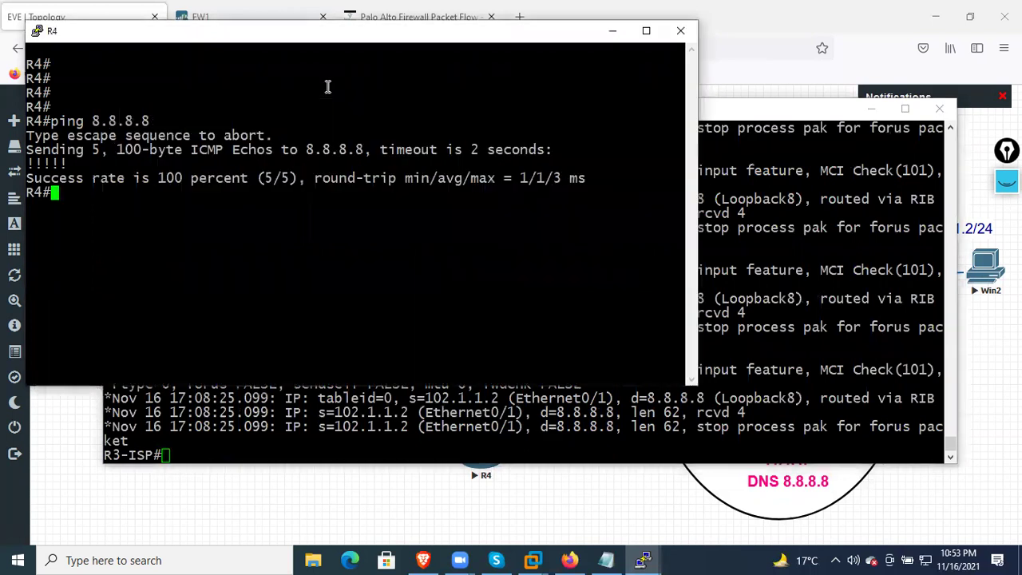
pyautogui.press('Up')
pyautogui.press('Return')
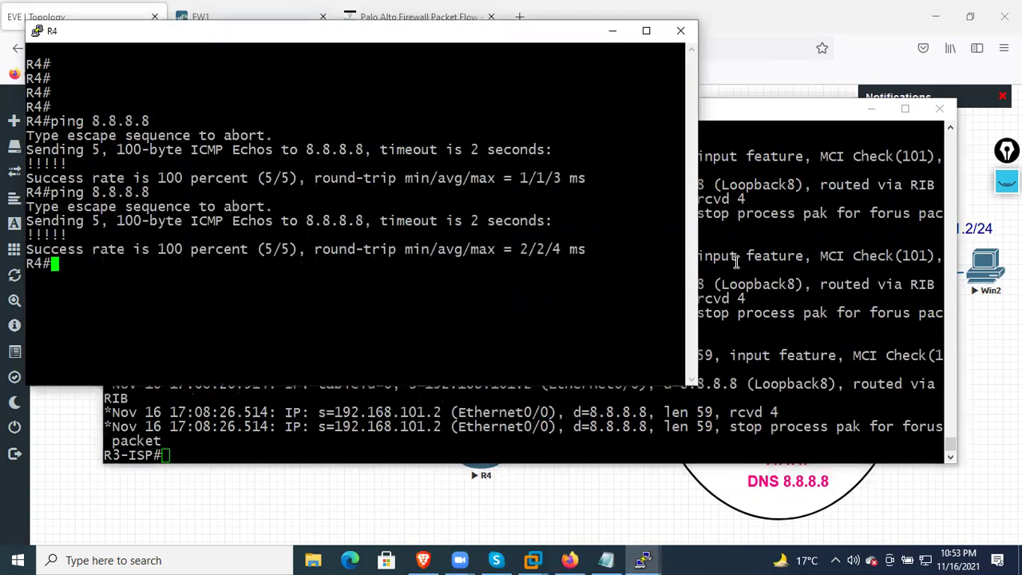
pyautogui.click(736, 262)
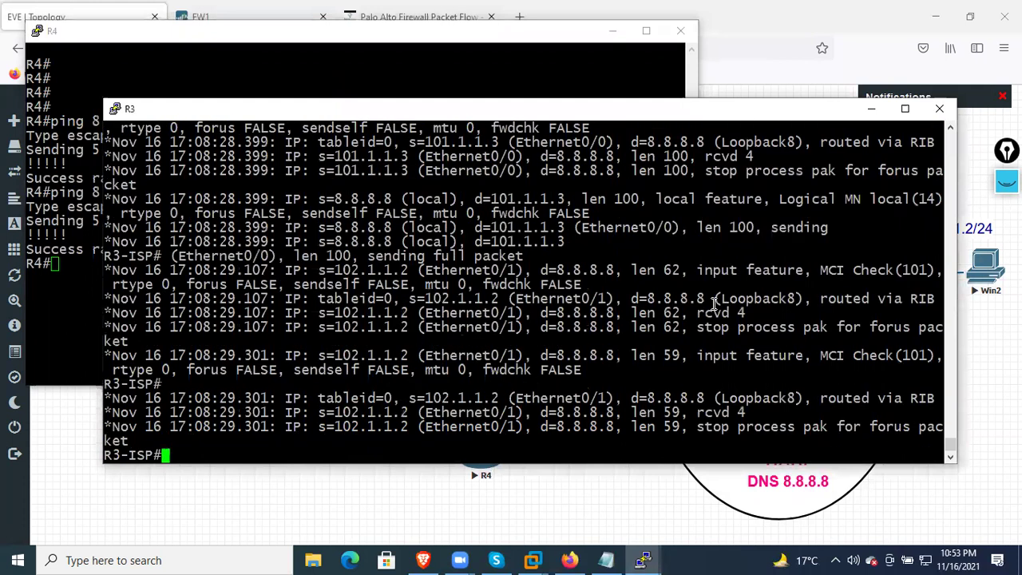
pyautogui.moveTo(407, 428); pyautogui.dragTo(319, 413)
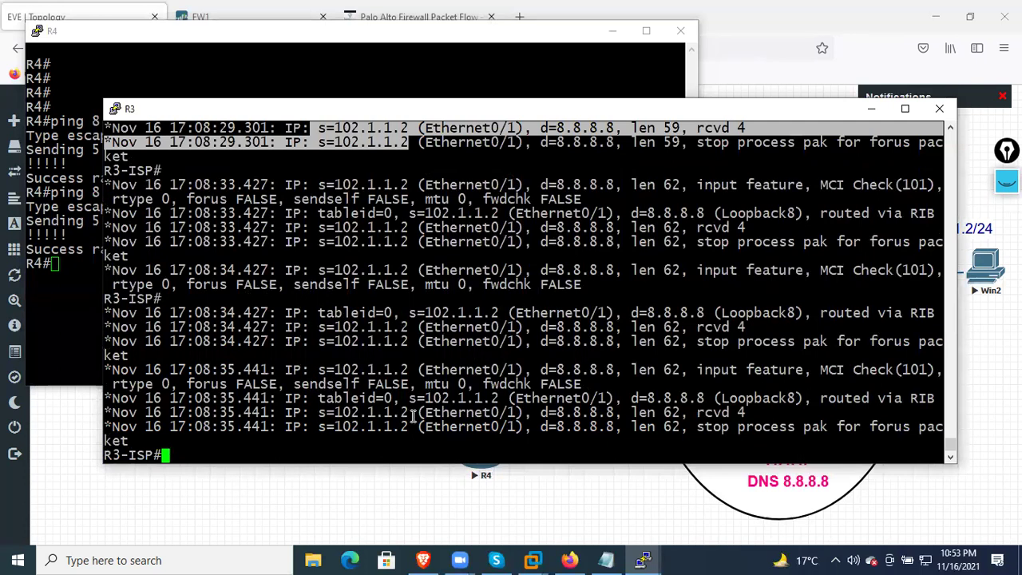
pyautogui.click(72, 316)
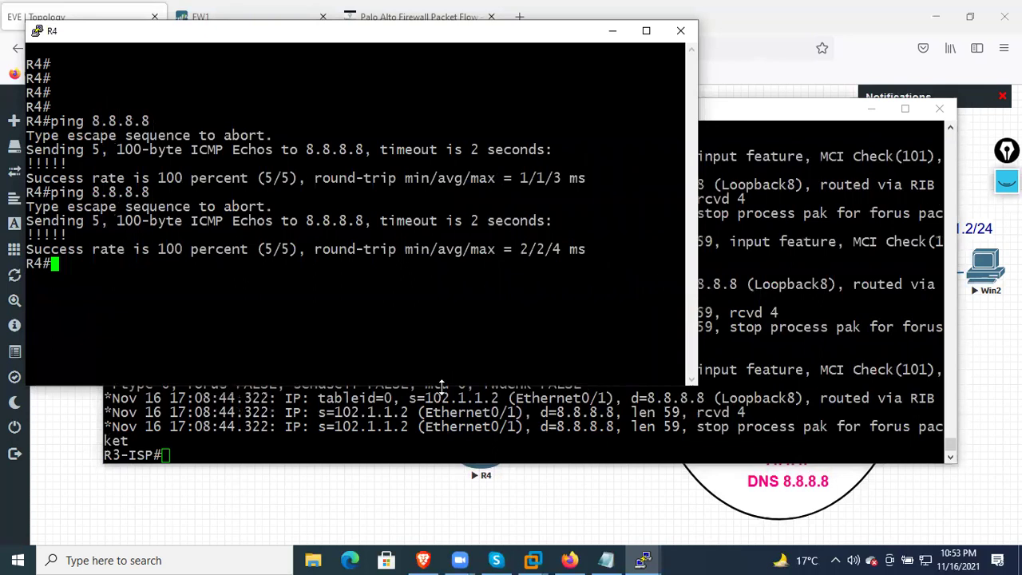
pyautogui.press('Return')
pyautogui.press('Return')
pyautogui.press('Return')
pyautogui.press('Return')
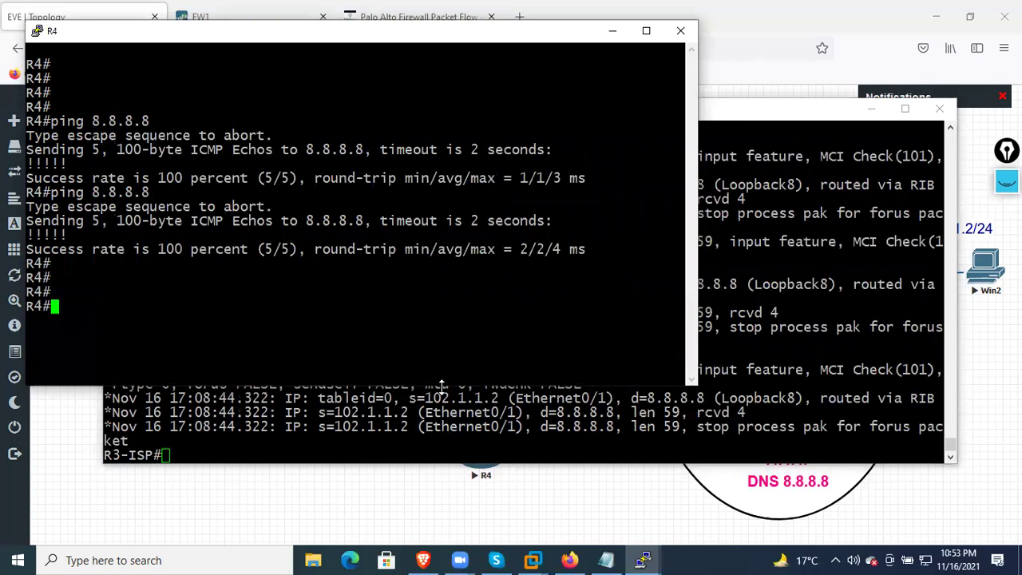
# Telnet from R4 to 8.8.8.8 and log in with the username and password to reach R3-ISP
pyautogui.write('tel')
pyautogui.press('Tab')
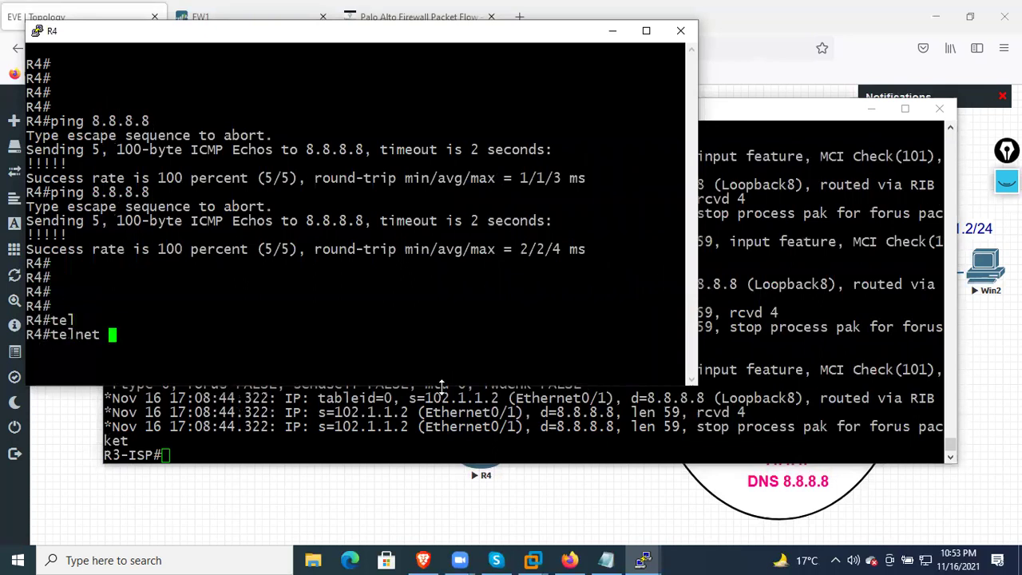
pyautogui.write('8.8.8.8')
pyautogui.press('Return')
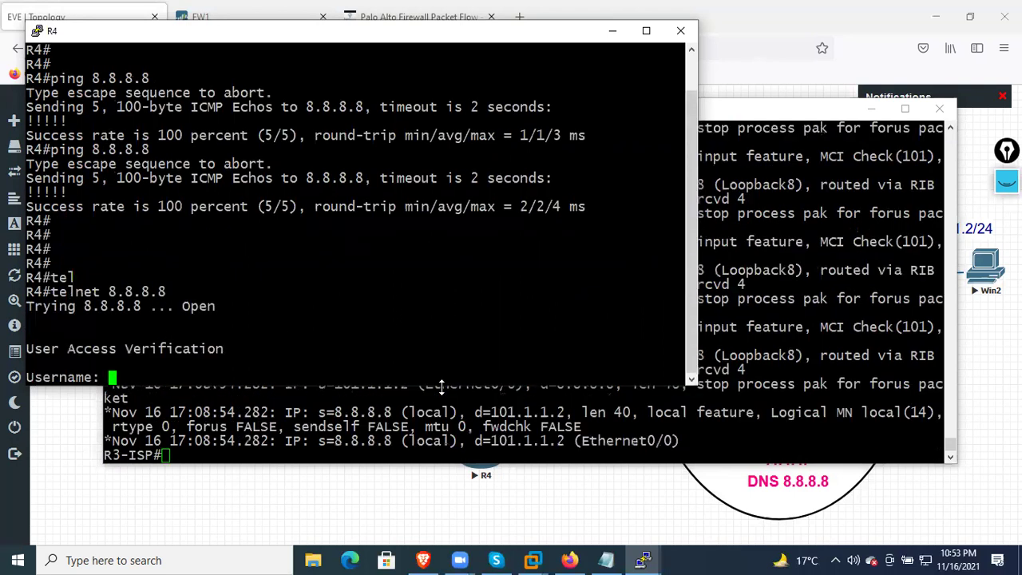
pyautogui.write('cis')
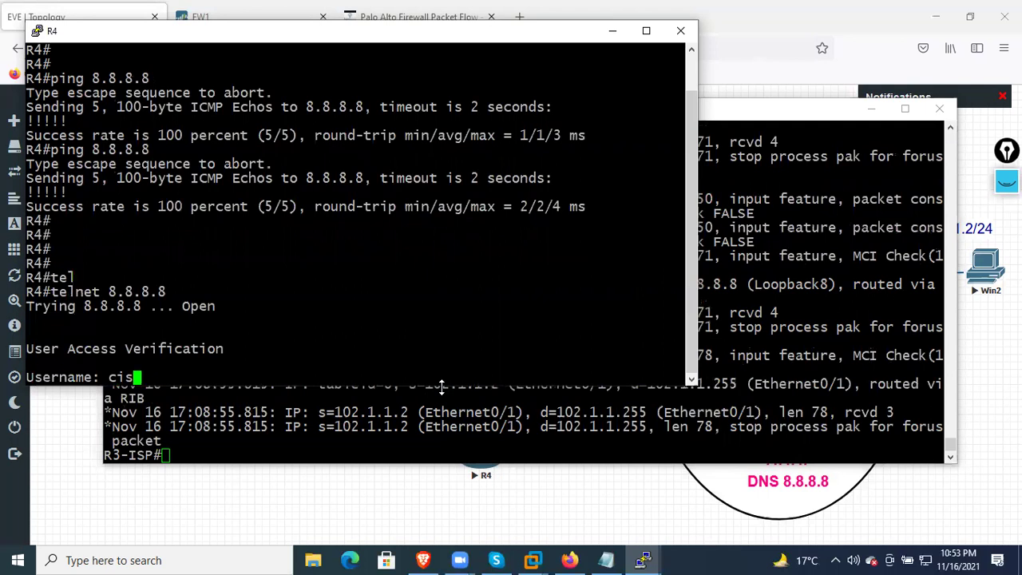
pyautogui.press('BackSpace')
pyautogui.press('BackSpace')
pyautogui.press('BackSpace')
pyautogui.write('amit')
pyautogui.press('Return')
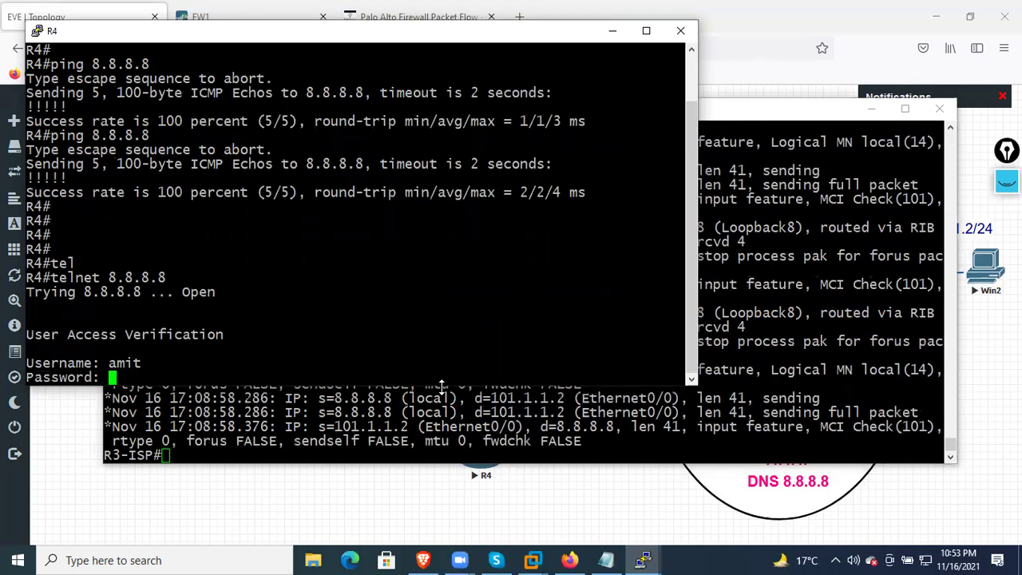
pyautogui.press('Return')
pyautogui.press('Return')
pyautogui.press('Return')
pyautogui.press('Return')
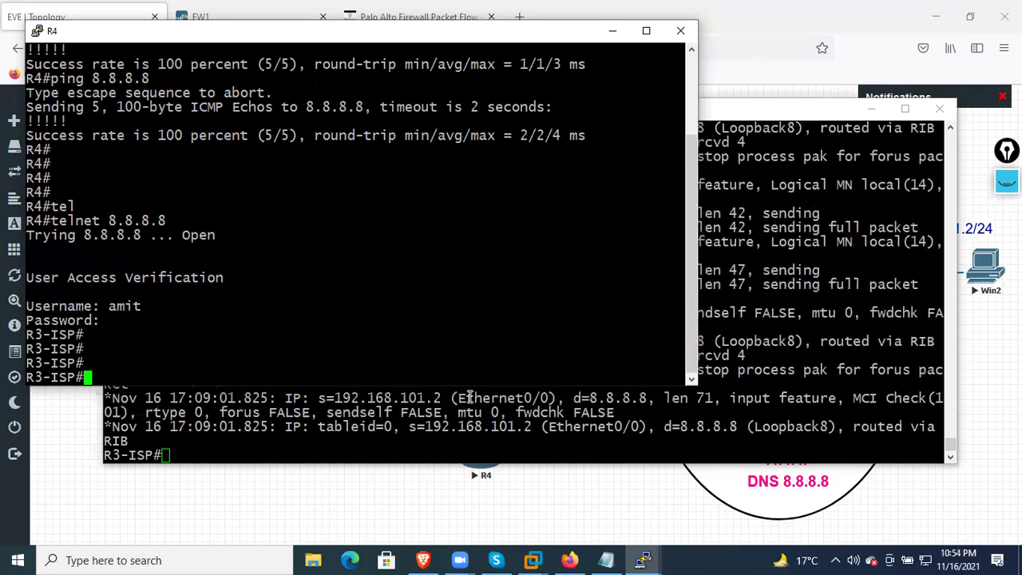
pyautogui.moveTo(643, 559)
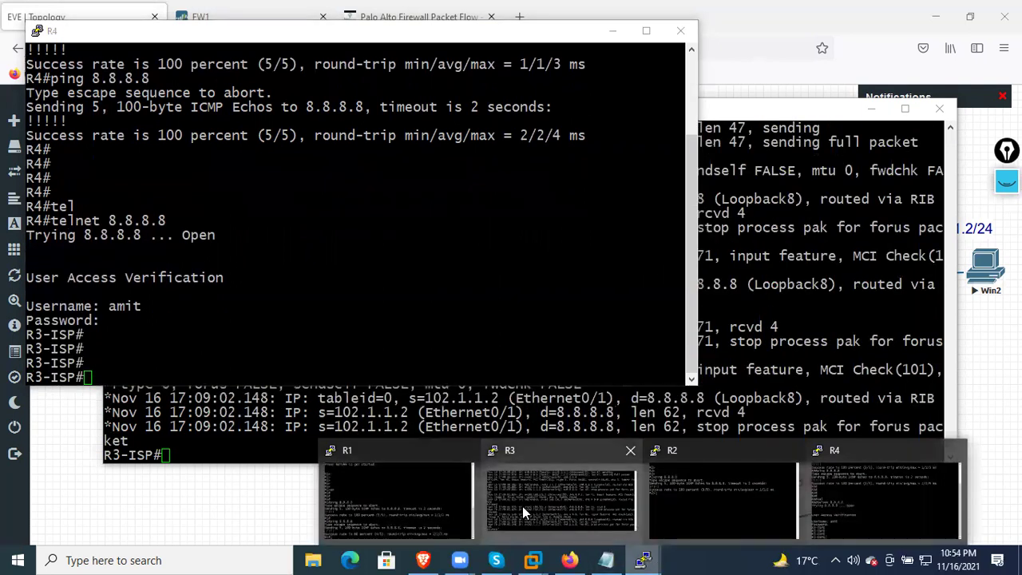
pyautogui.click(729, 483)
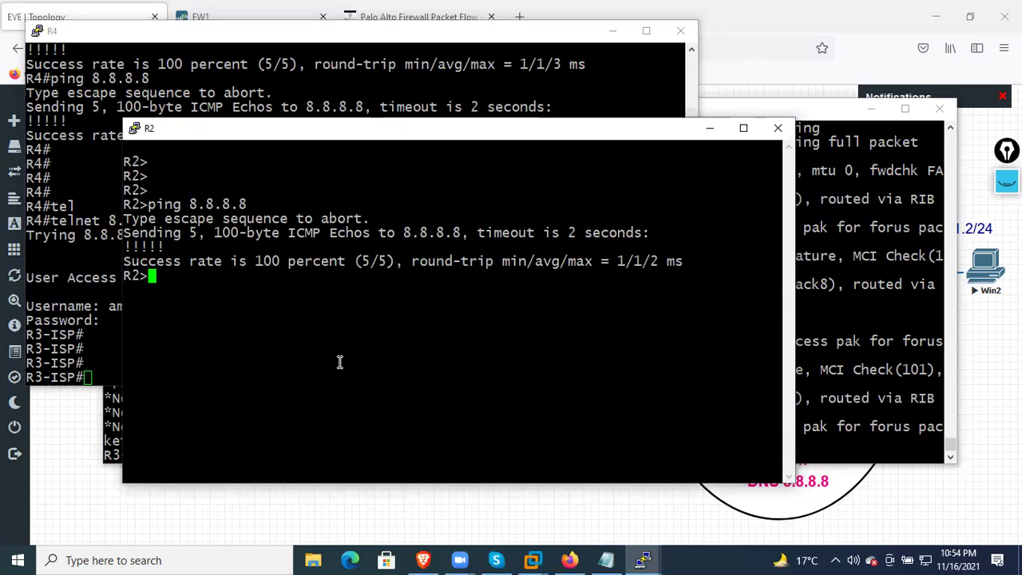
# Log out of R2's console, then re-enter it through enable, conf t and end
pyautogui.write('exit')
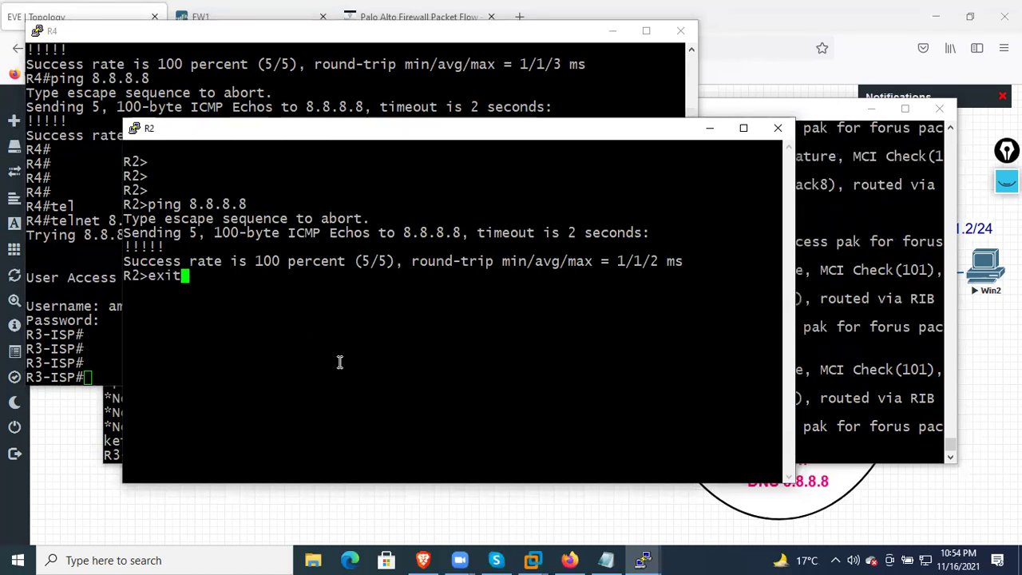
pyautogui.press('Return')
pyautogui.press('Return')
pyautogui.press('Return')
pyautogui.press('Return')
pyautogui.press('Return')
pyautogui.press('Return')
pyautogui.write('end')
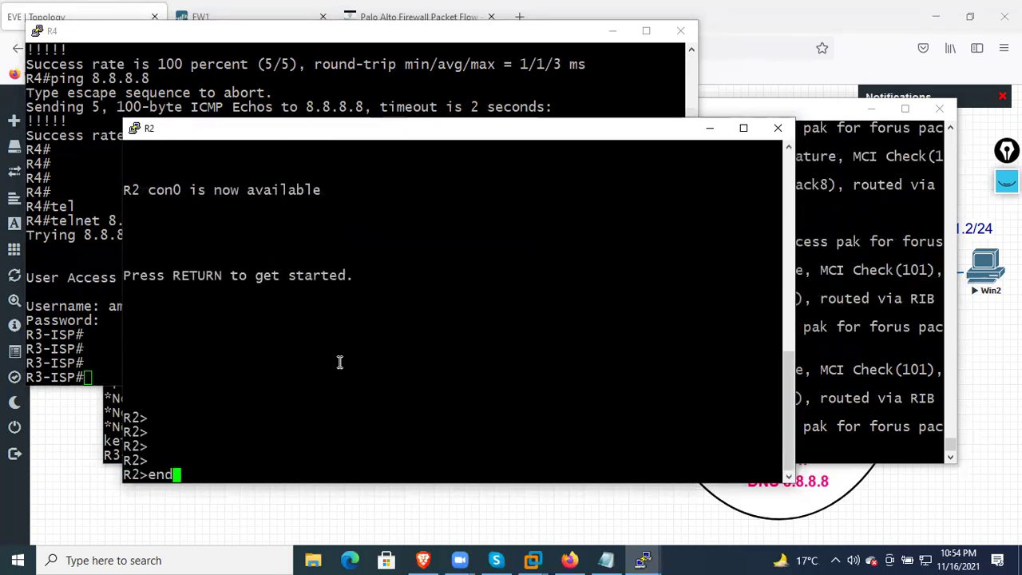
pyautogui.press('Return')
pyautogui.press('Return')
pyautogui.press('Return')
pyautogui.press('Return')
pyautogui.write('conf t')
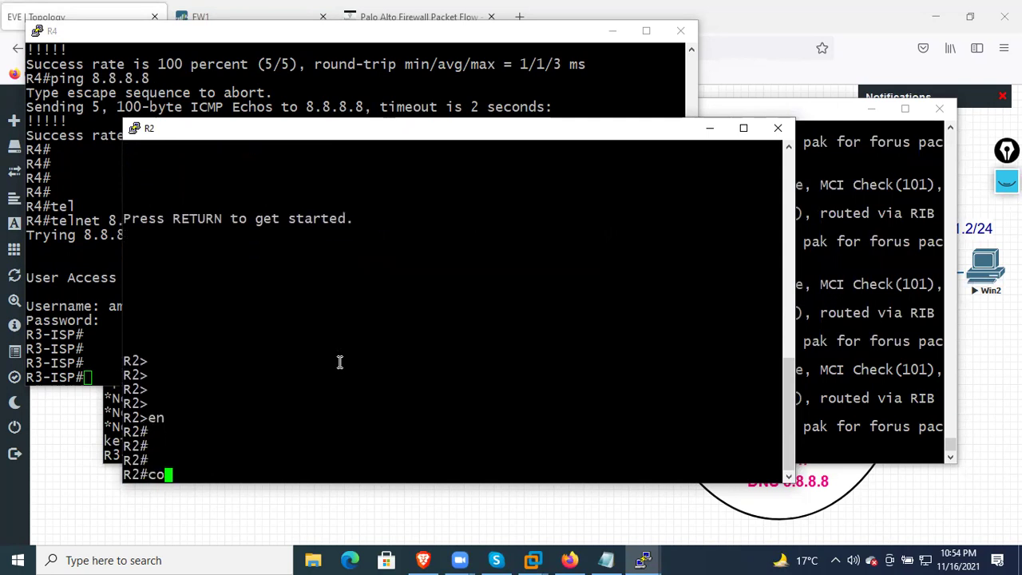
pyautogui.press('Return')
pyautogui.press('Return')
pyautogui.press('Return')
pyautogui.press('Return')
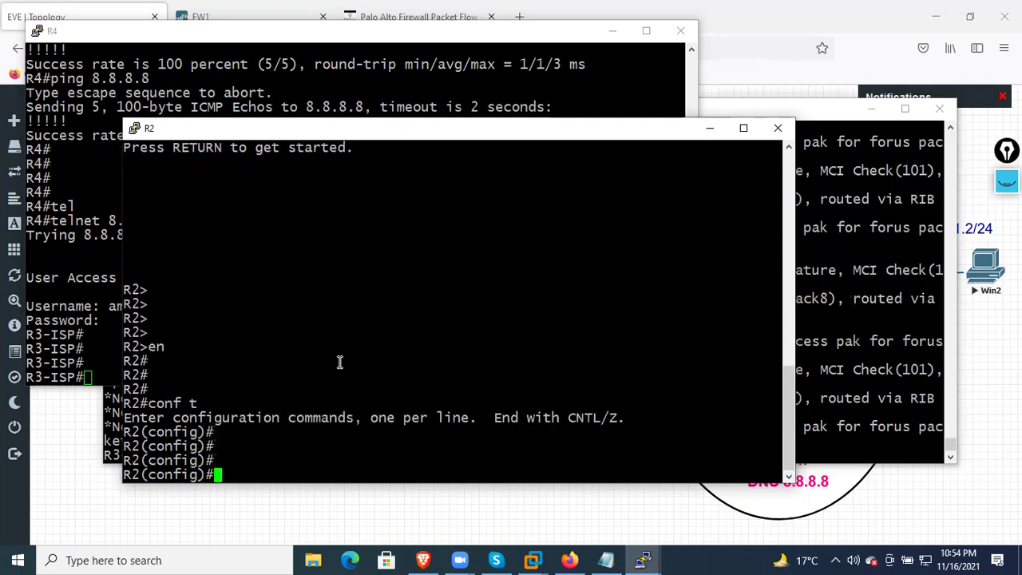
pyautogui.write('end')
# Telnet from R2 to 8.8.8.8 and attempt the login, which is rejected as invalid
pyautogui.press('Return')
pyautogui.press('Return')
pyautogui.press('Return')
pyautogui.press('Return')
pyautogui.write('tel')
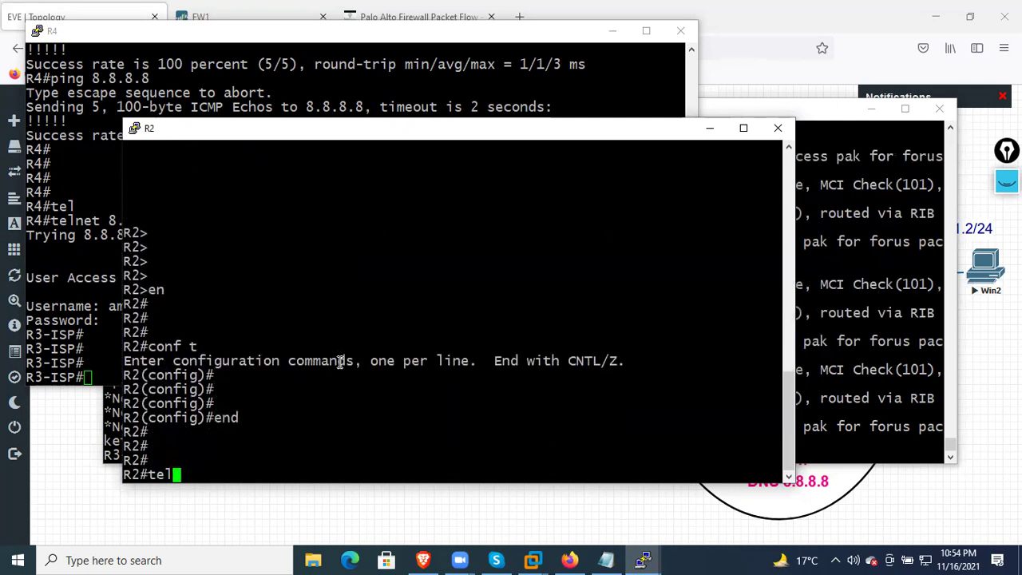
pyautogui.write('net 8.8.8.8')
pyautogui.press('Return')
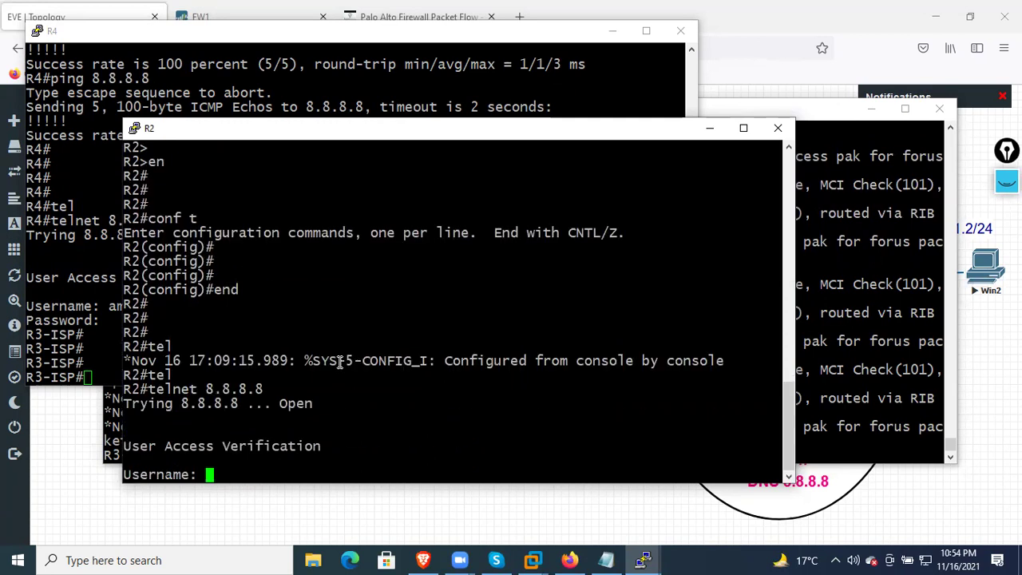
pyautogui.write('cisco')
pyautogui.press('BackSpace')
pyautogui.press('BackSpace')
pyautogui.press('BackSpace')
pyautogui.press('BackSpace')
pyautogui.press('BackSpace')
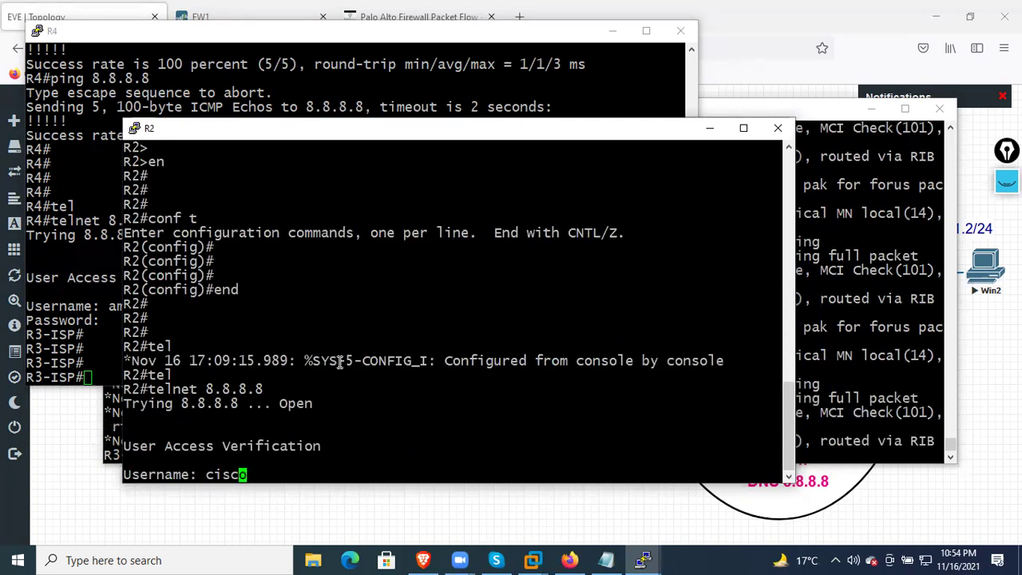
pyautogui.write('amit')
pyautogui.press('Return')
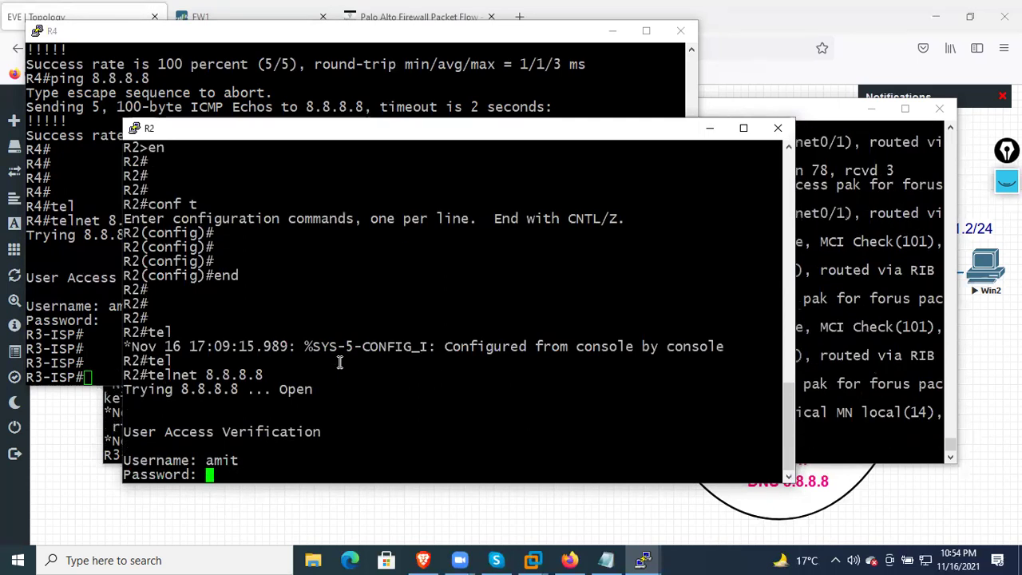
pyautogui.press('Return')
pyautogui.press('Return')
pyautogui.press('Return')
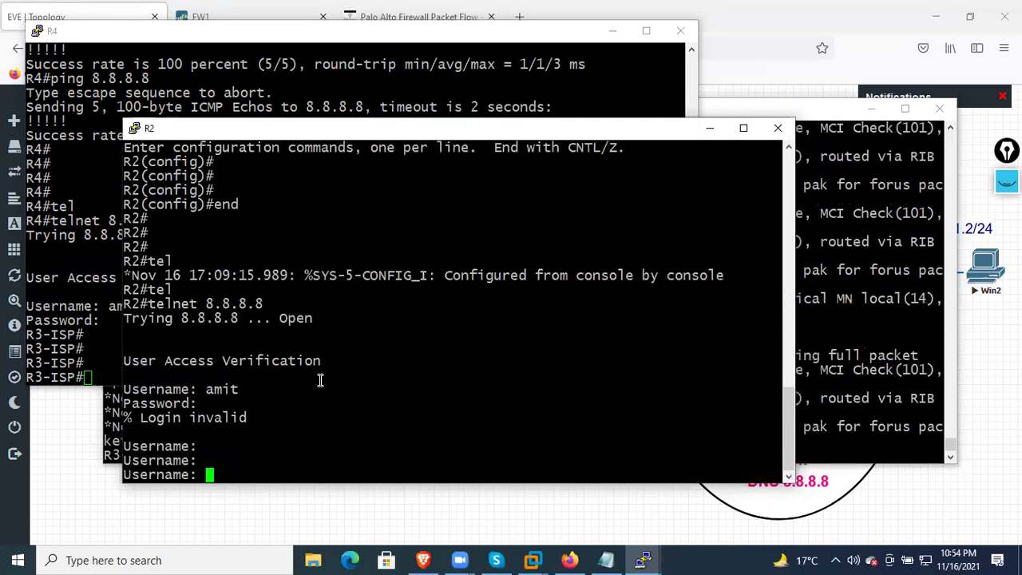
pyautogui.click(578, 559)
pyautogui.click(282, 22)
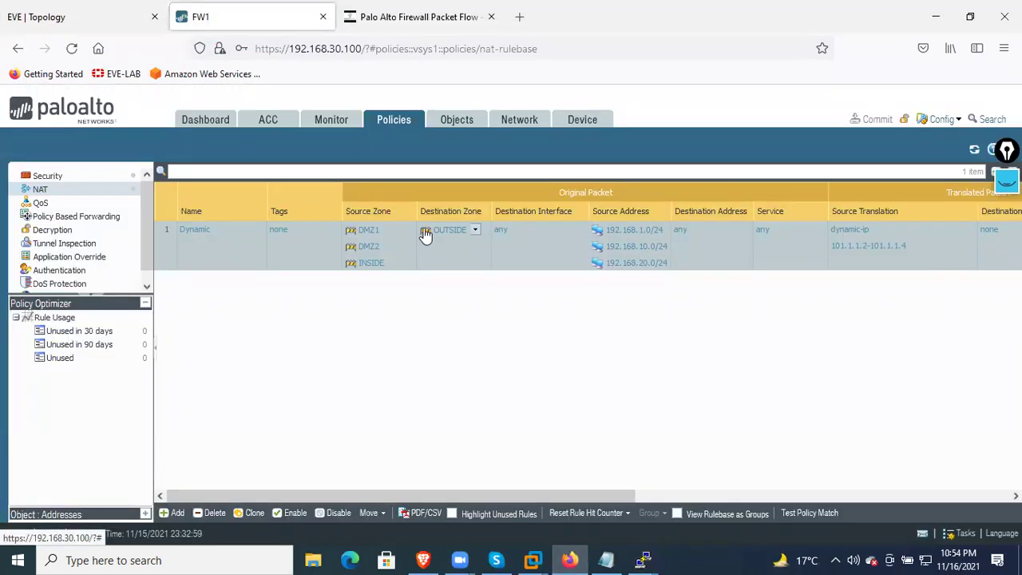
# Change the Dynamic NAT rule's translated address from 101.1.1.2-101.1.1.4 to 101.1.1.2-101.1.1.3
pyautogui.click(202, 232)
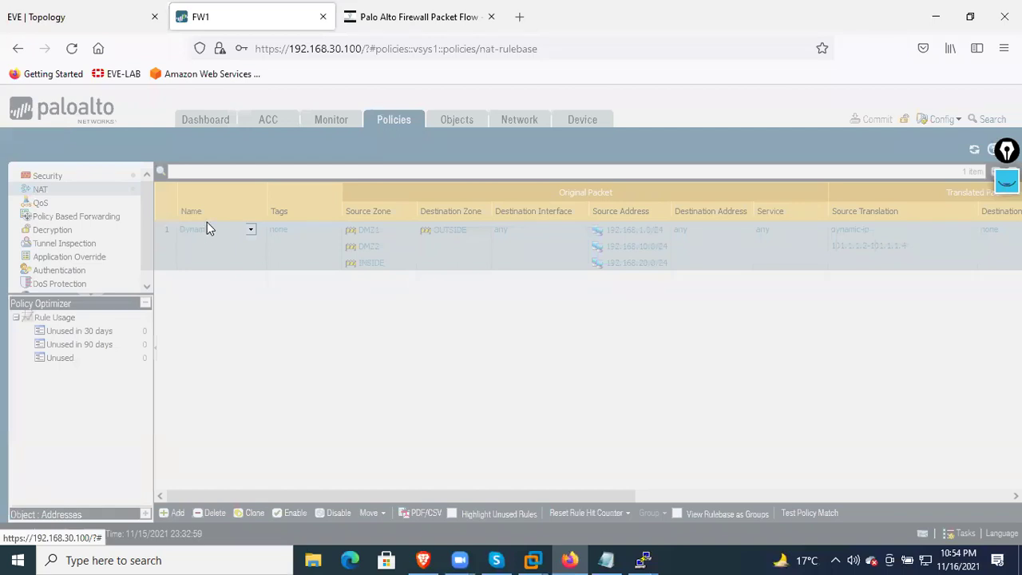
pyautogui.click(363, 253)
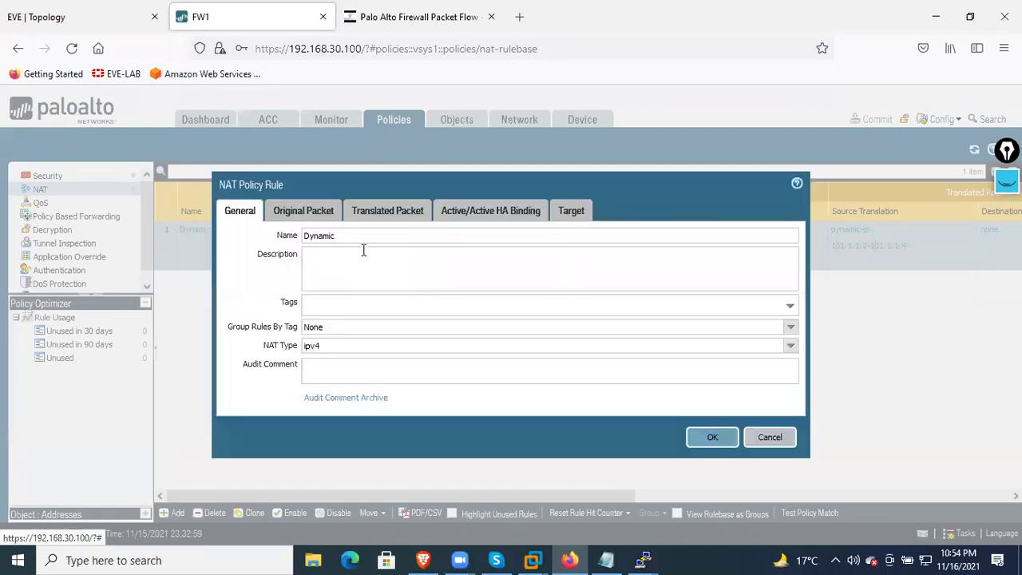
pyautogui.click(311, 217)
pyautogui.click(389, 212)
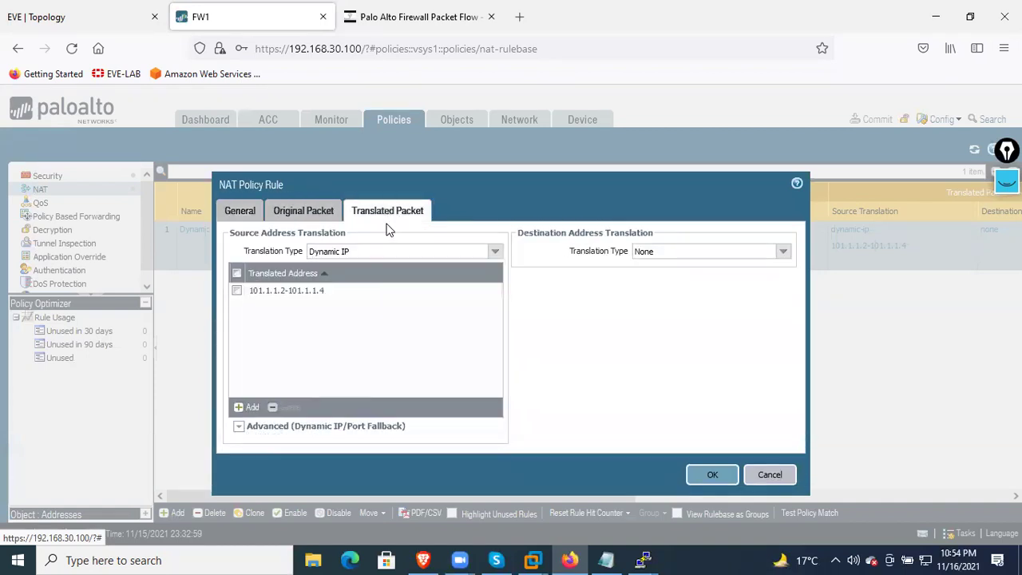
pyautogui.click(327, 297)
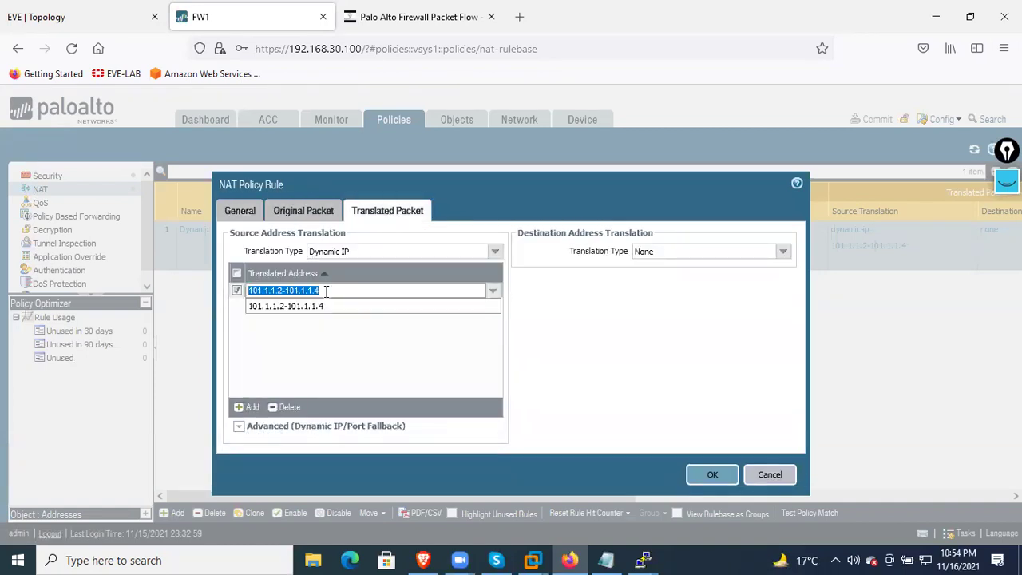
pyautogui.click(328, 292)
pyautogui.press('BackSpace')
pyautogui.write('3')
pyautogui.click(363, 336)
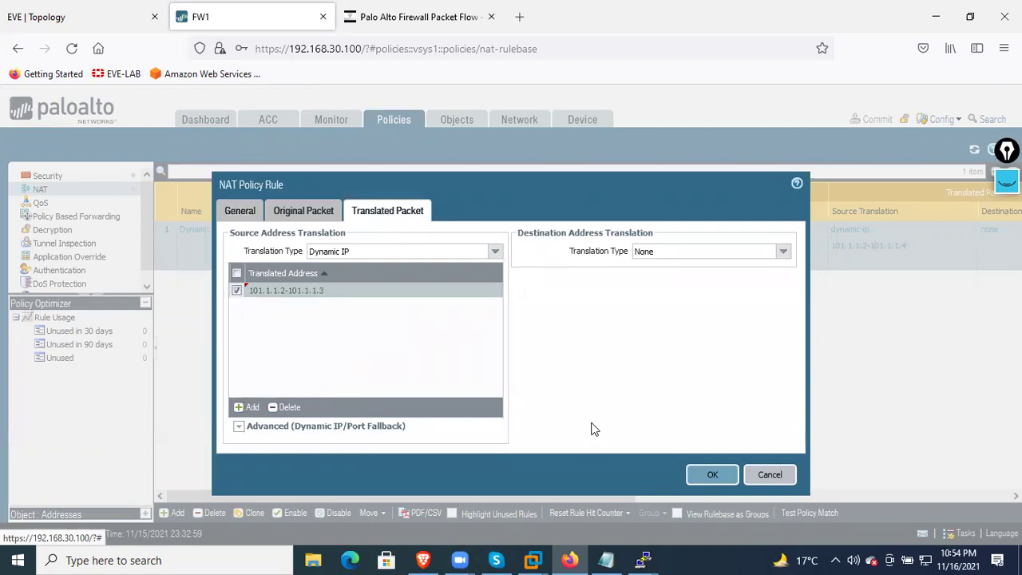
# Save the Dynamic NAT rule and commit the configuration to the firewall
pyautogui.click(713, 474)
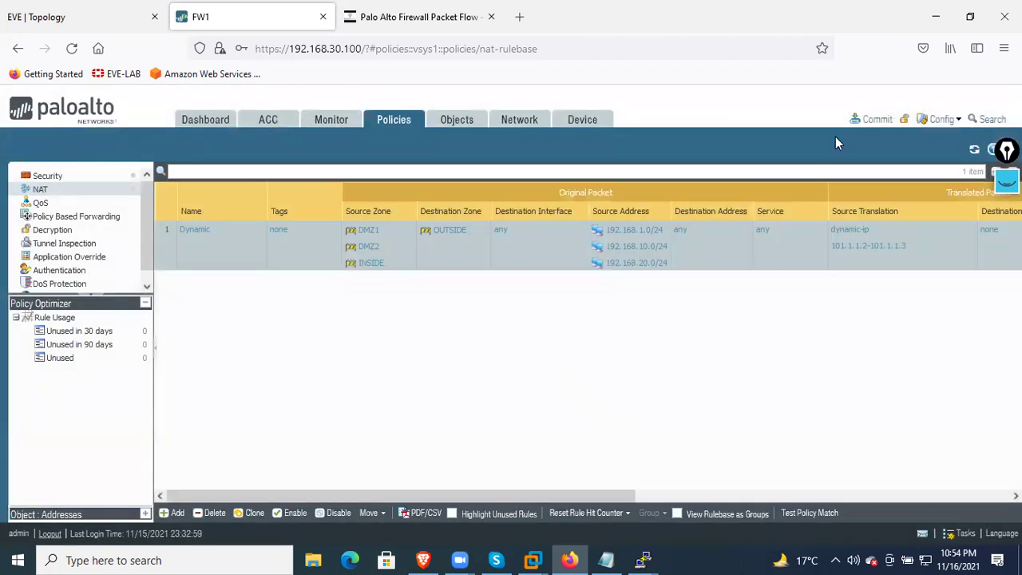
pyautogui.click(877, 119)
pyautogui.click(646, 484)
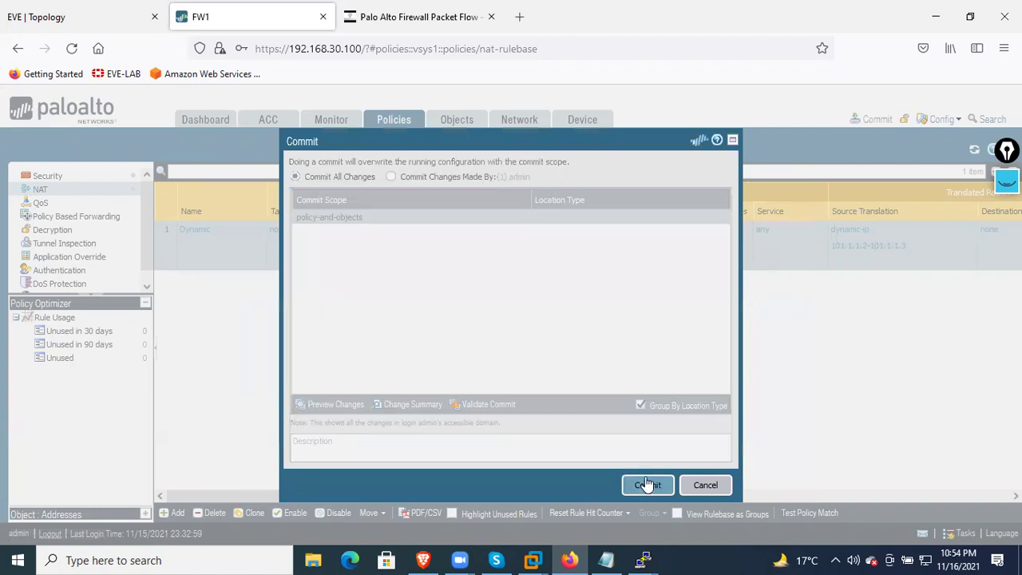
pyautogui.moveTo(643, 560)
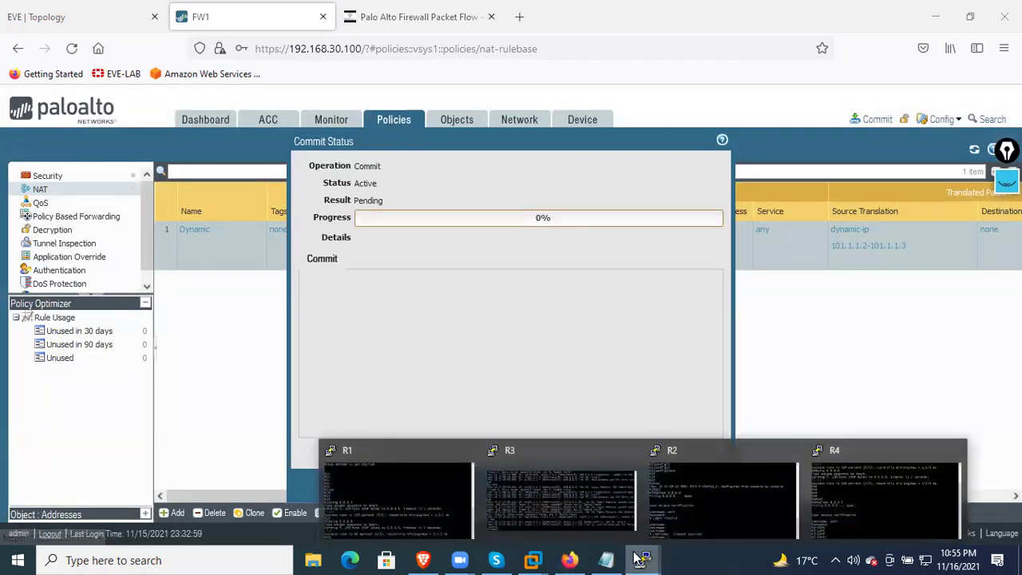
pyautogui.click(885, 497)
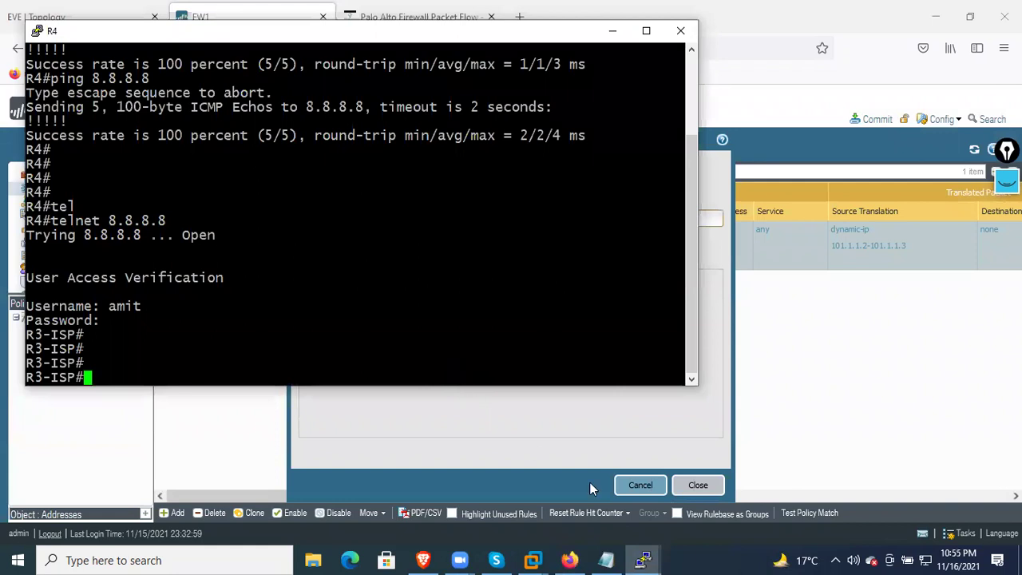
# Switch through the R4, R1 and R2 consoles and highlight R2's failed login lines
pyautogui.click(644, 559)
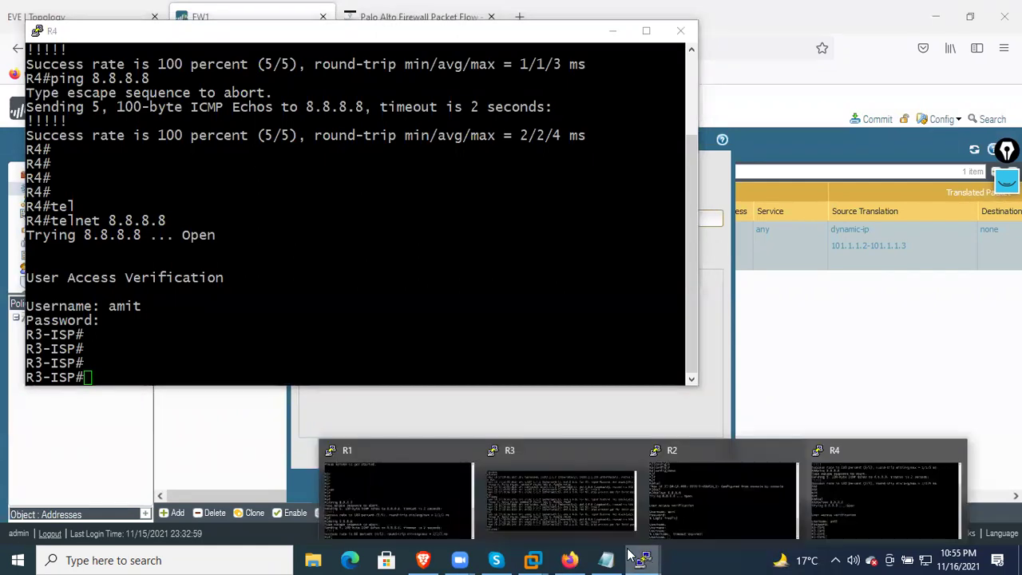
pyautogui.click(506, 305)
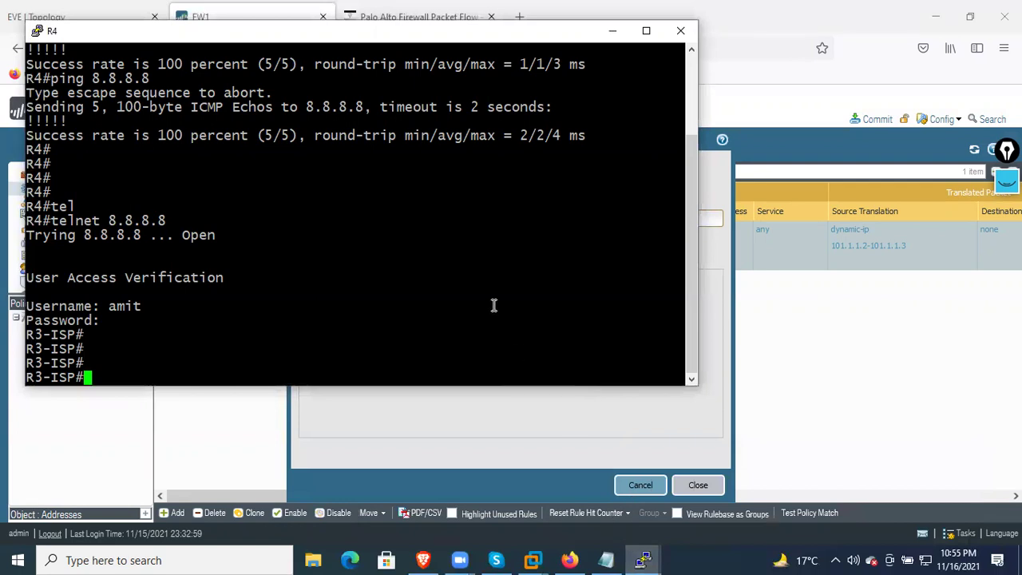
pyautogui.click(644, 559)
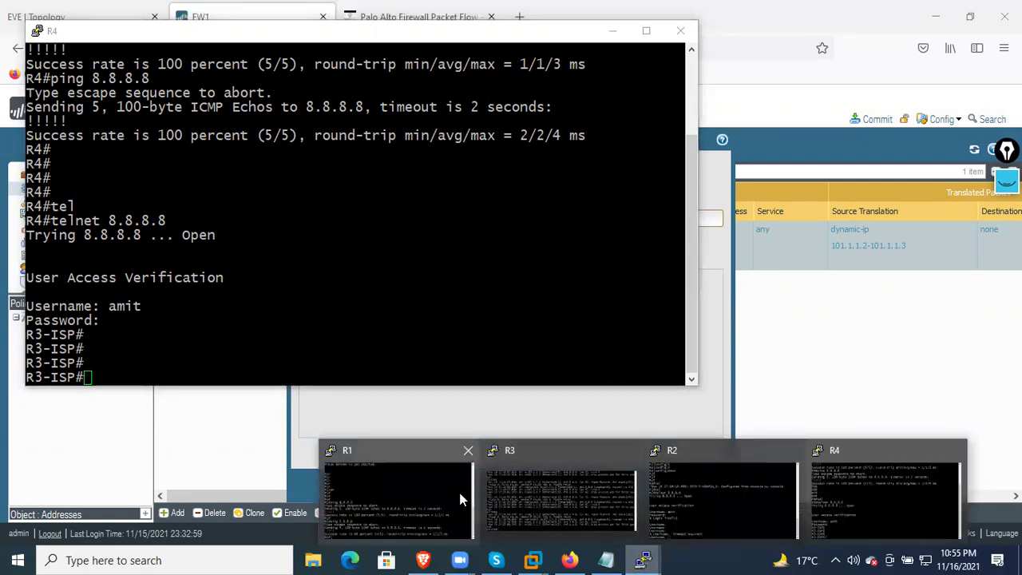
pyautogui.click(456, 496)
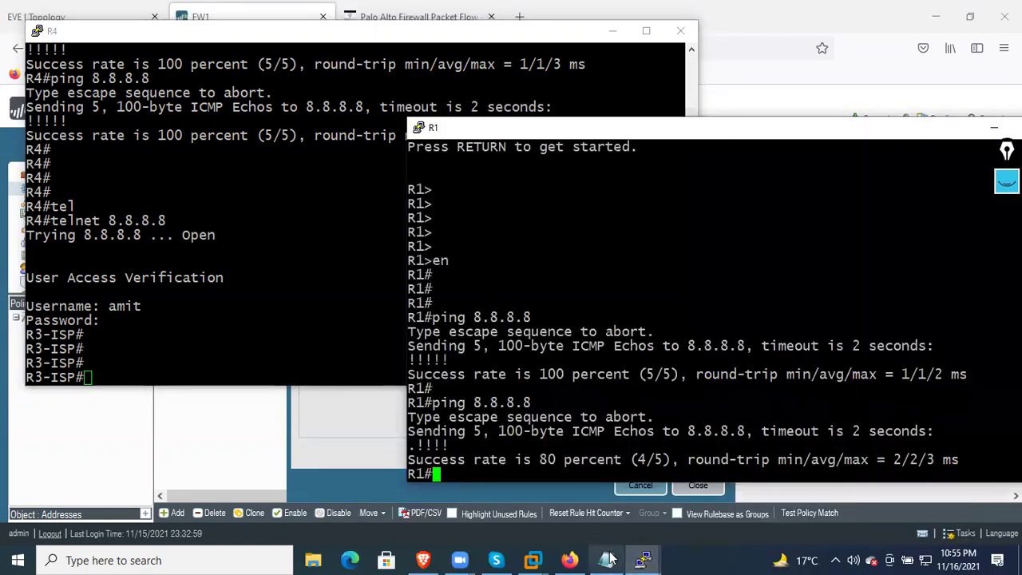
pyautogui.click(644, 559)
pyautogui.click(697, 497)
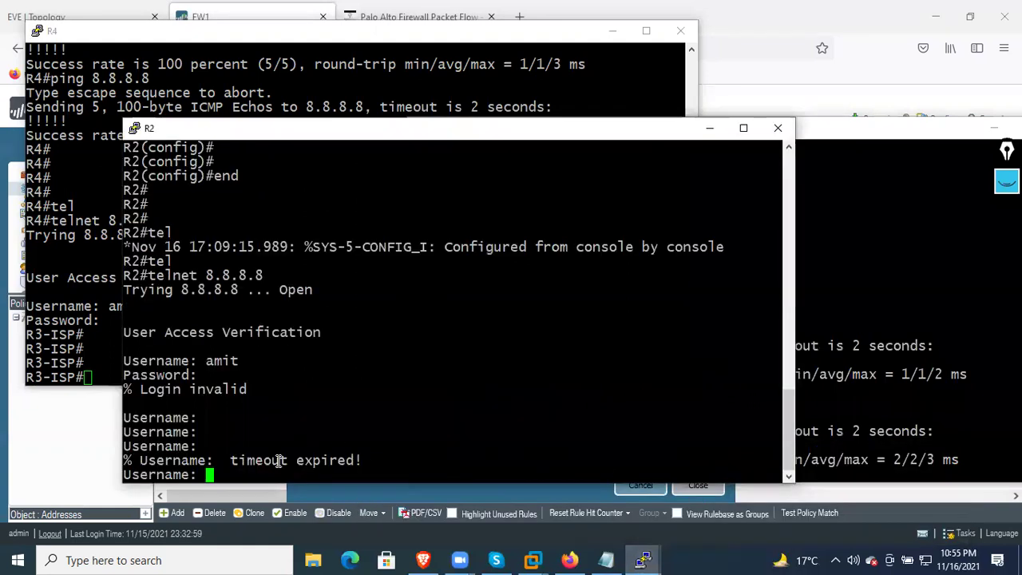
pyautogui.moveTo(263, 468); pyautogui.dragTo(200, 432)
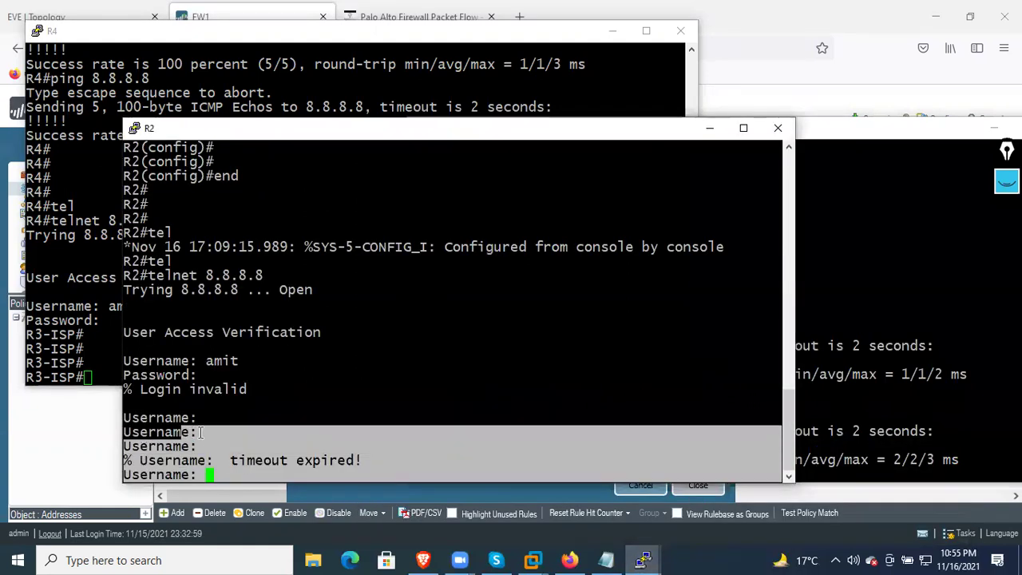
pyautogui.click(201, 432)
# Log R2 into R3-ISP and run show user and show host
pyautogui.write('amit')
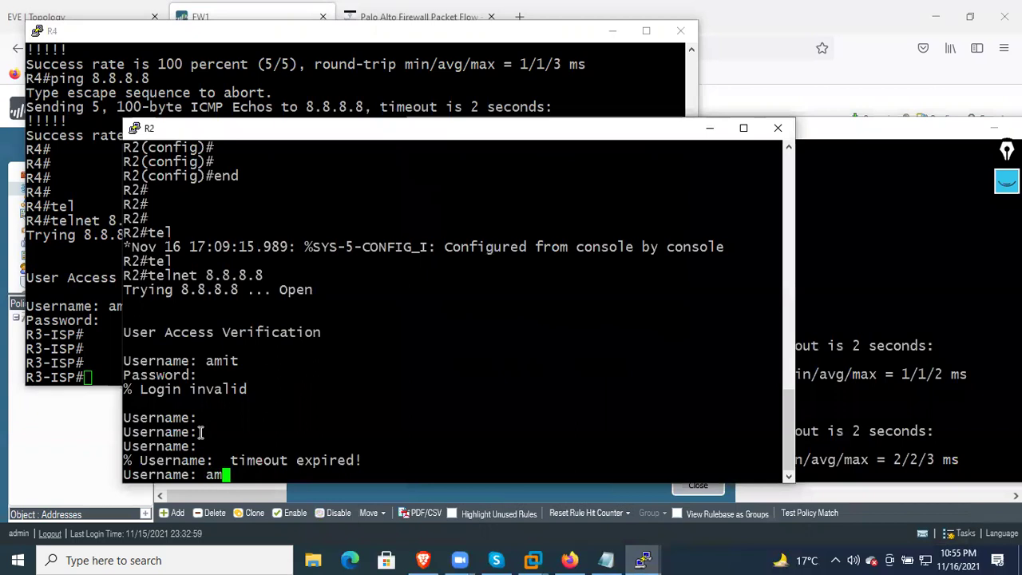
pyautogui.press('Return')
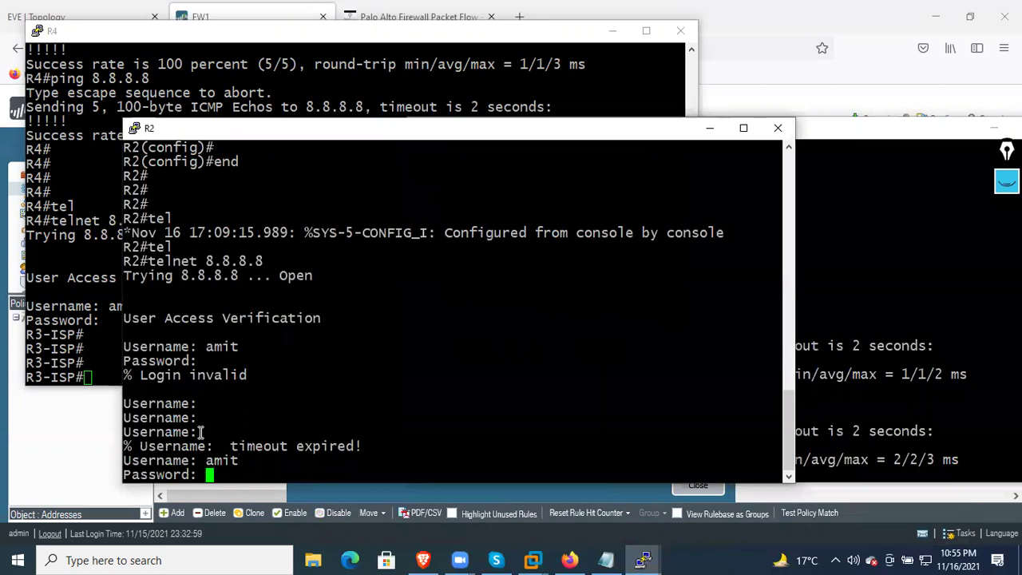
pyautogui.press('Return')
pyautogui.press('Return')
pyautogui.press('Return')
pyautogui.press('Return')
pyautogui.press('Return')
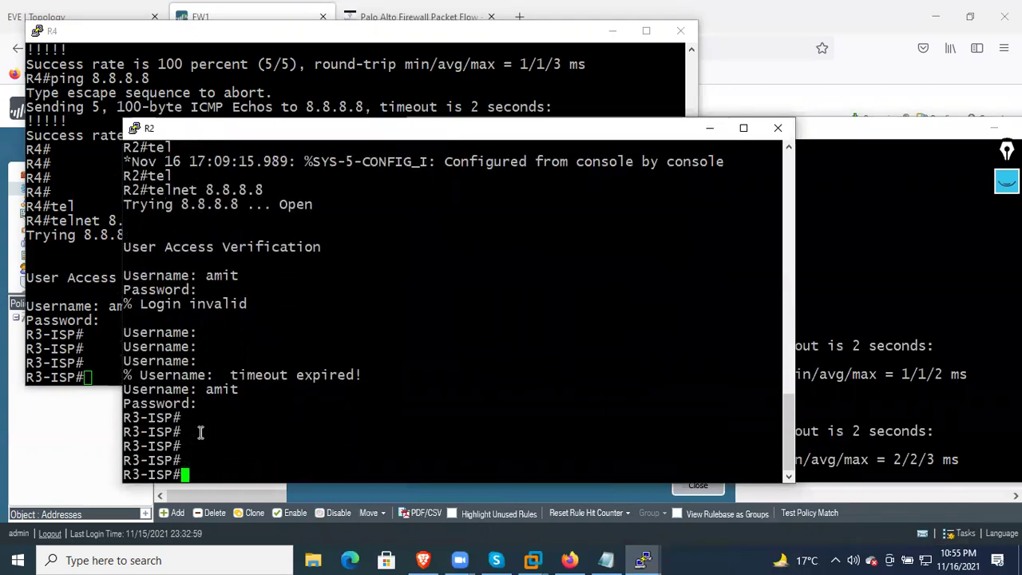
pyautogui.write('show user')
pyautogui.press('Return')
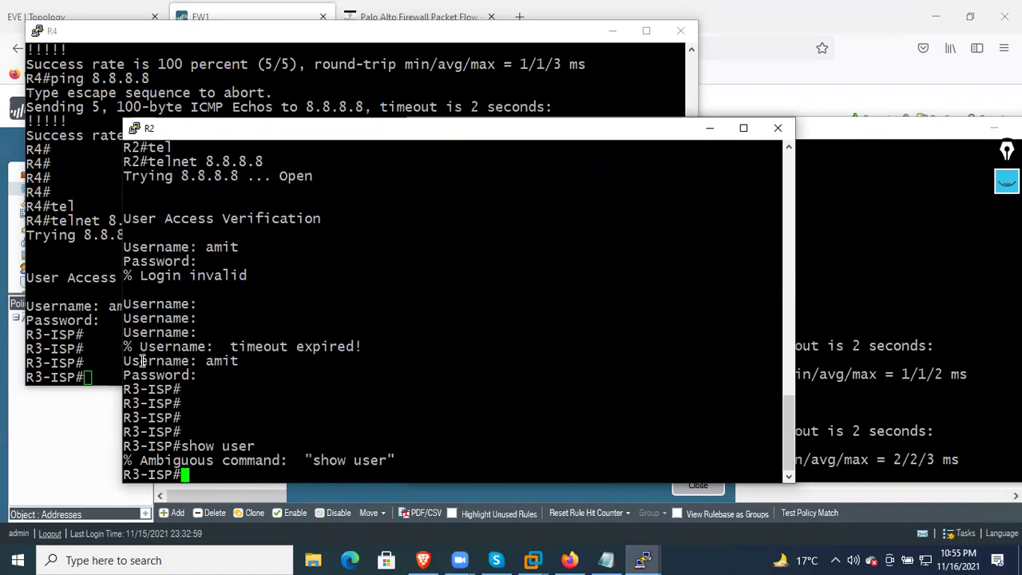
pyautogui.press('Up')
pyautogui.press('BackSpace')
pyautogui.press('BackSpace')
pyautogui.press('BackSpace')
pyautogui.press('BackSpace')
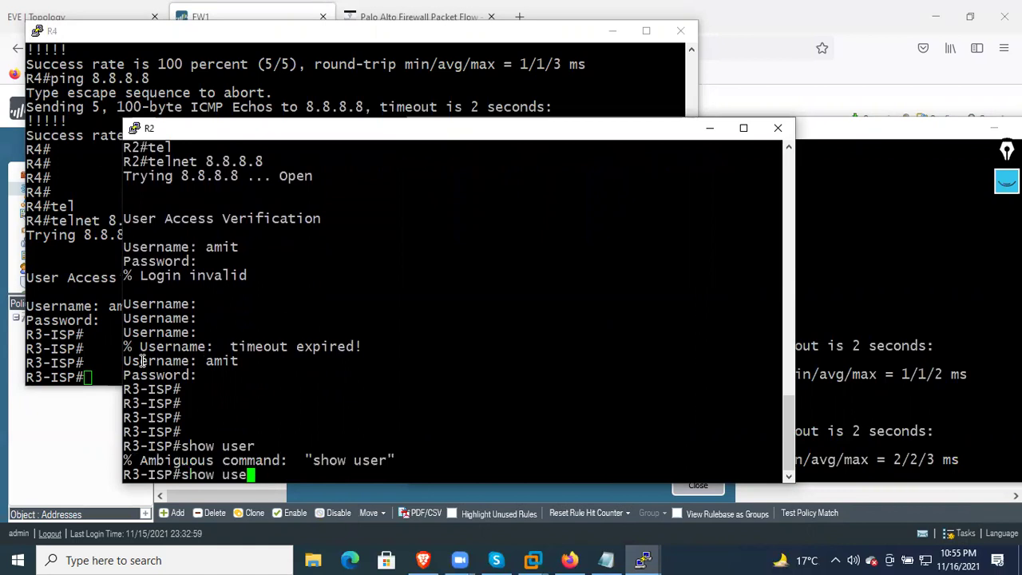
pyautogui.write('host')
pyautogui.press('Return')
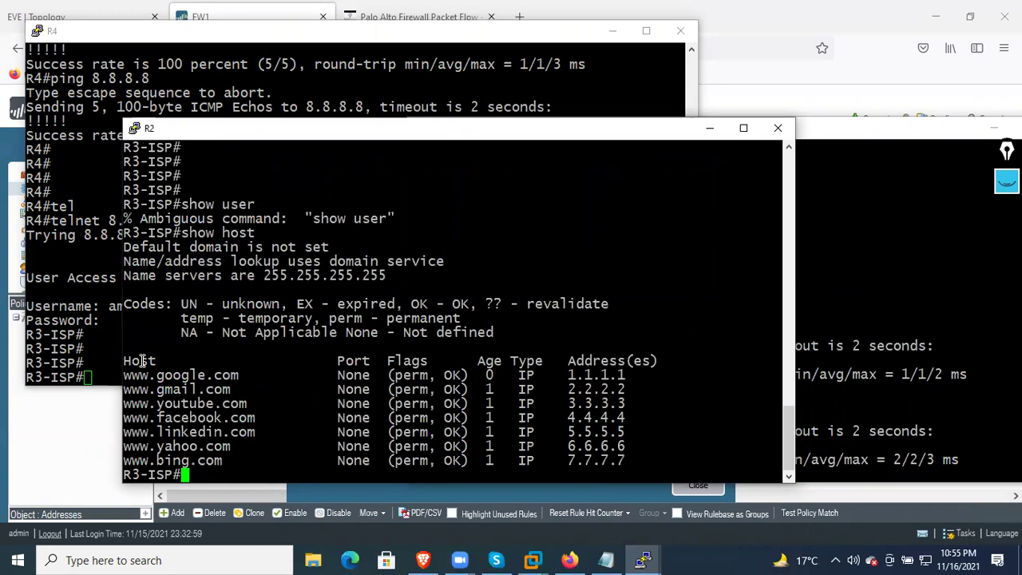
# Move between the R4, R2 and R1 consoles, adding fresh prompt lines
pyautogui.click(55, 302)
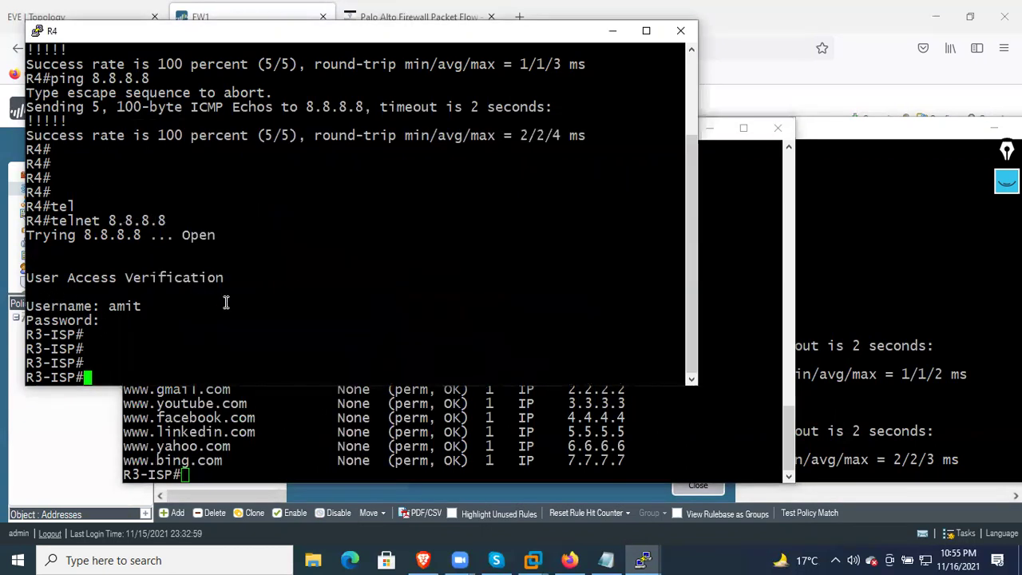
pyautogui.press('Return')
pyautogui.press('Return')
pyautogui.press('Return')
pyautogui.press('Return')
pyautogui.press('Return')
pyautogui.press('Return')
pyautogui.press('Return')
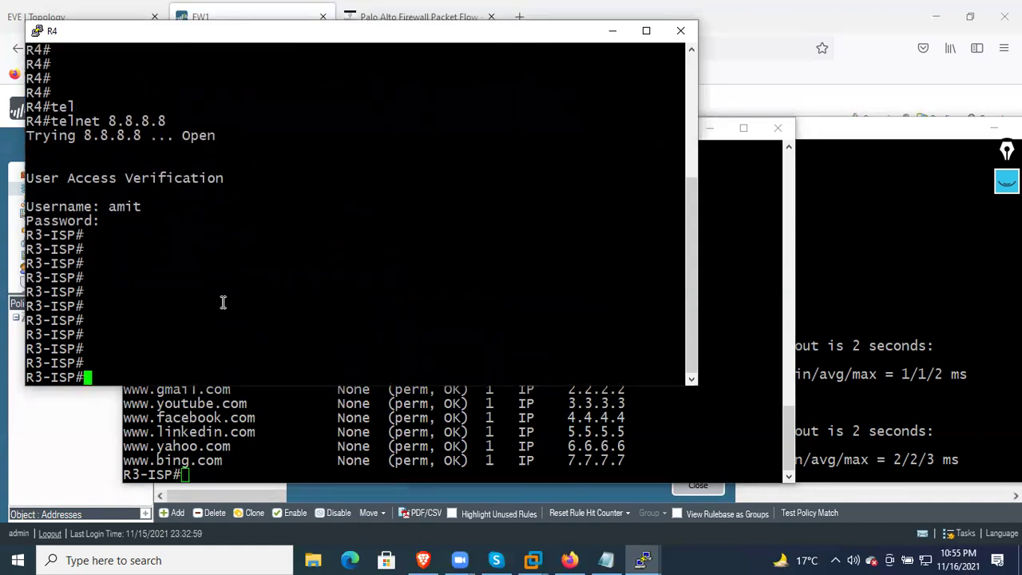
pyautogui.click(224, 461)
pyautogui.press('Return')
pyautogui.press('Return')
pyautogui.press('Return')
pyautogui.press('Return')
pyautogui.press('Return')
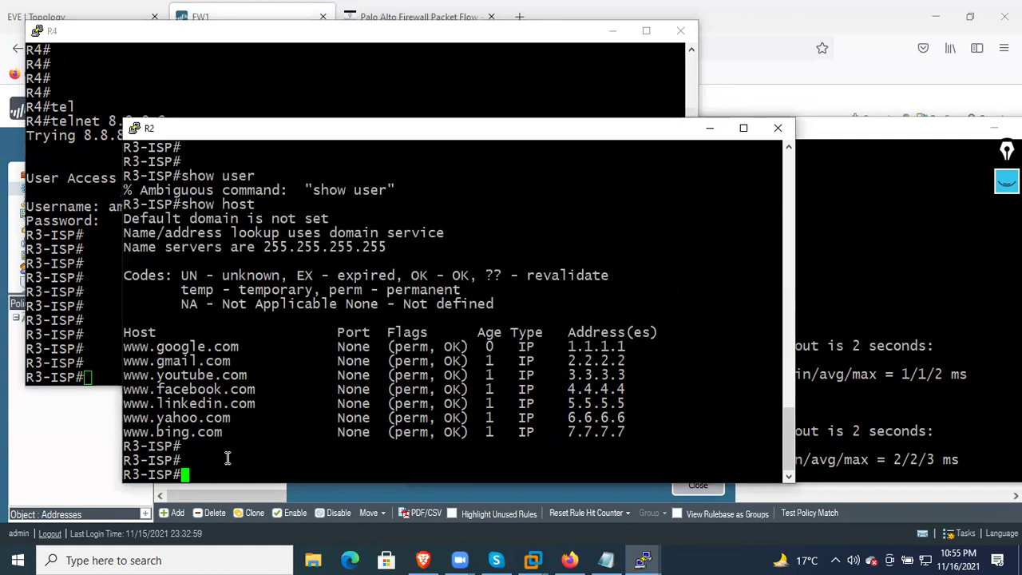
pyautogui.moveTo(639, 559)
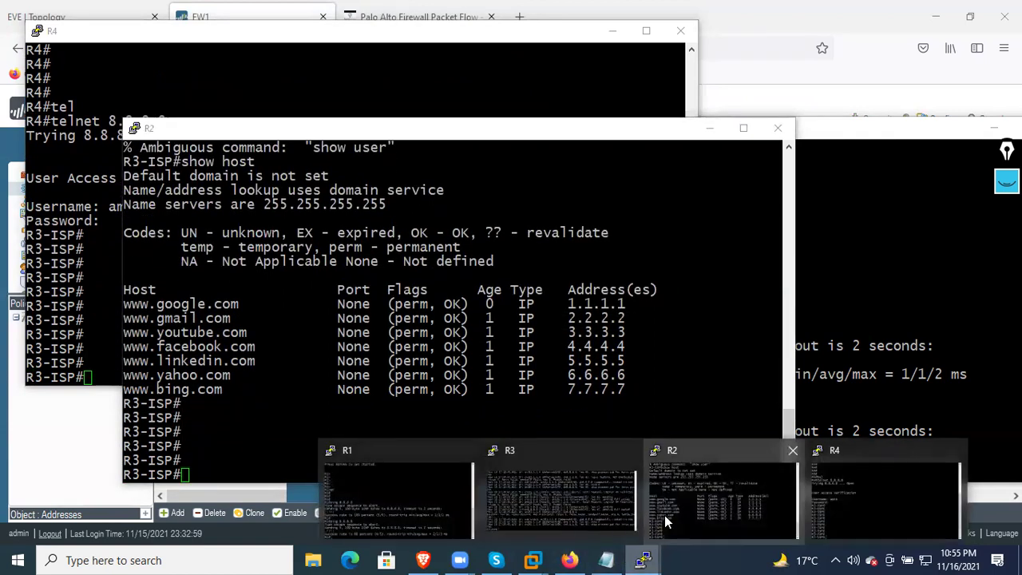
pyautogui.click(665, 515)
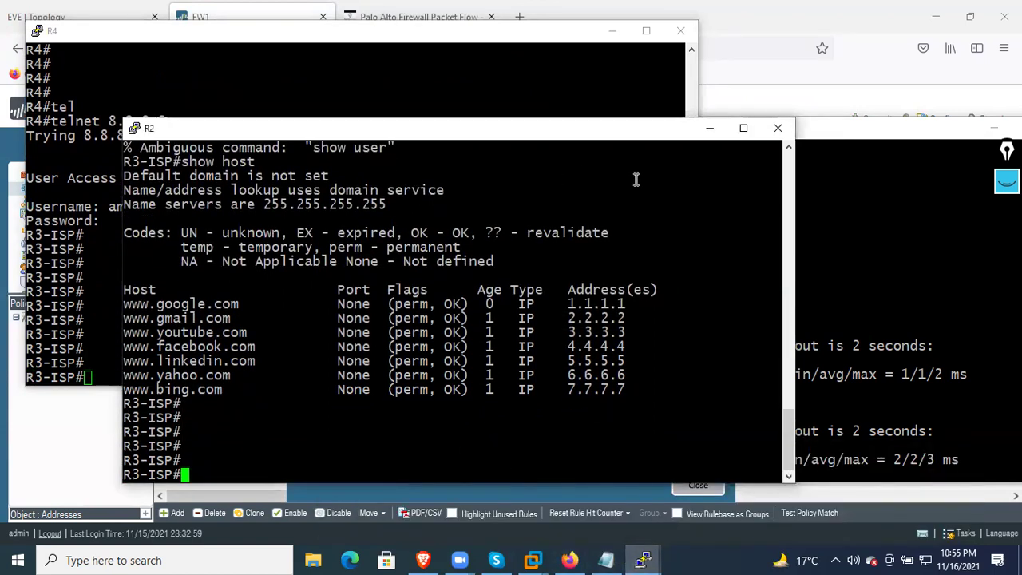
pyautogui.click(876, 264)
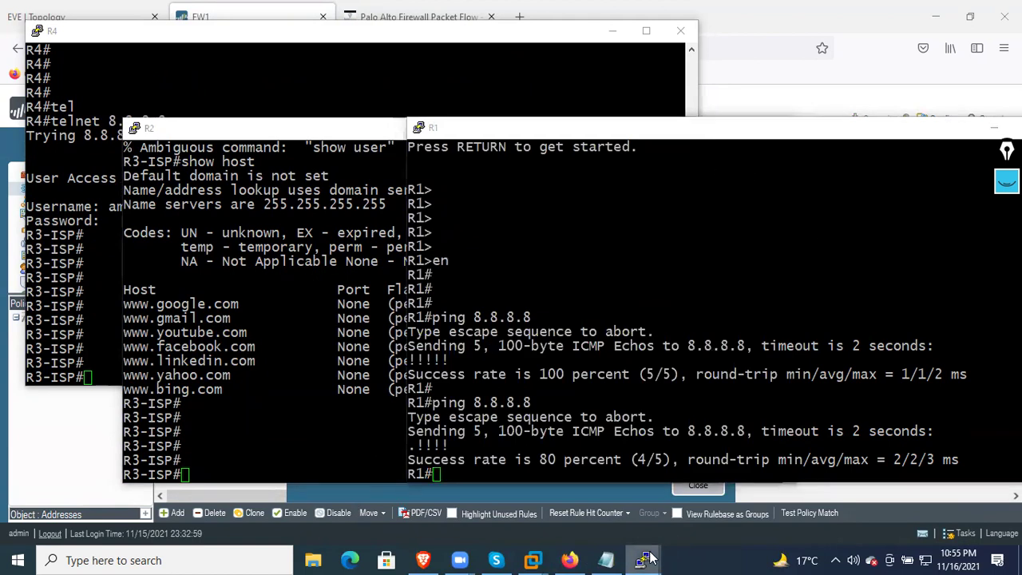
pyautogui.click(643, 559)
pyautogui.click(733, 459)
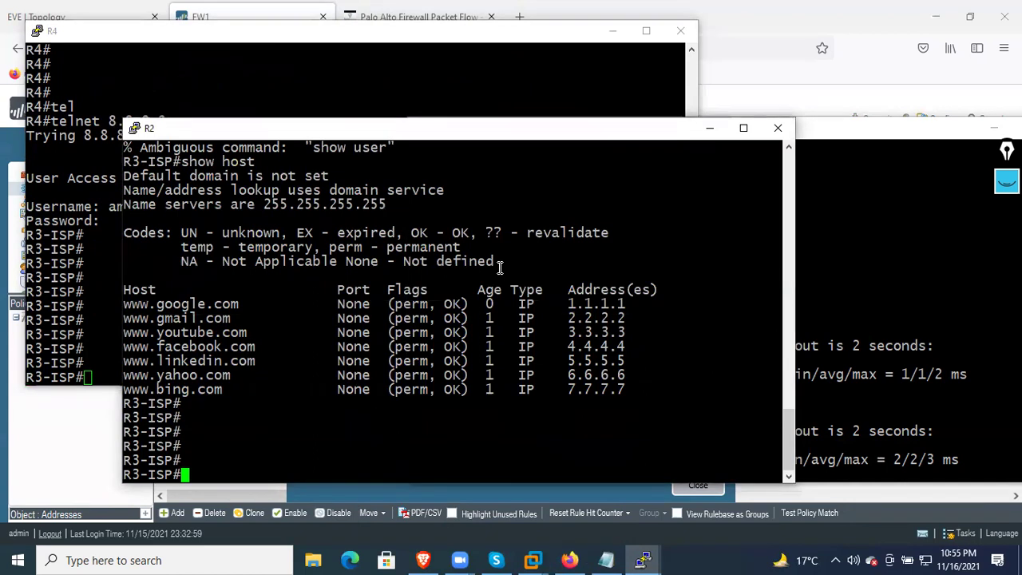
pyautogui.press('Return')
pyautogui.press('Return')
pyautogui.press('Return')
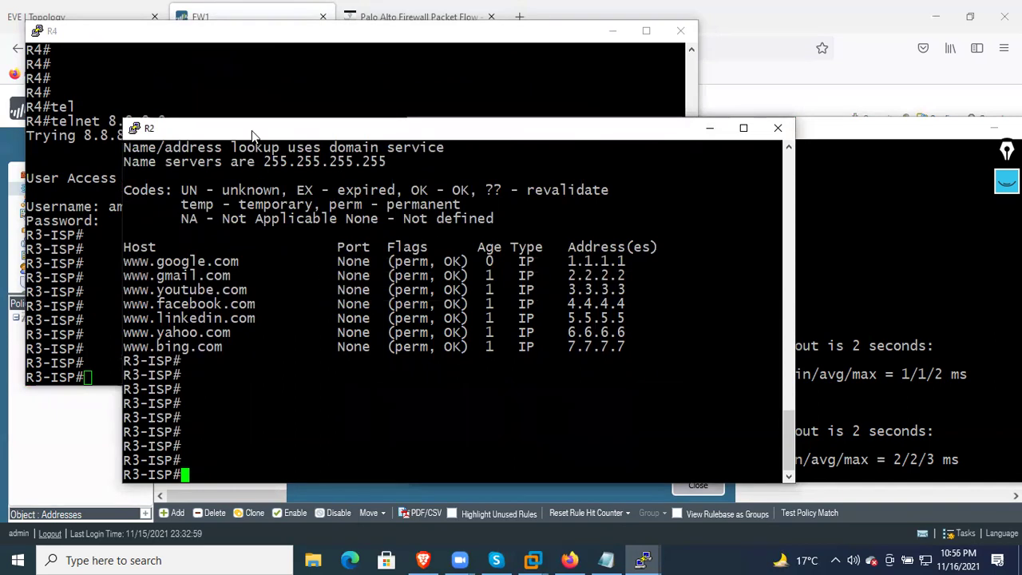
pyautogui.click(263, 112)
# Telnet from R1 to 8.8.8.8 and log in with the username and password to reach R3-ISP
pyautogui.click(893, 279)
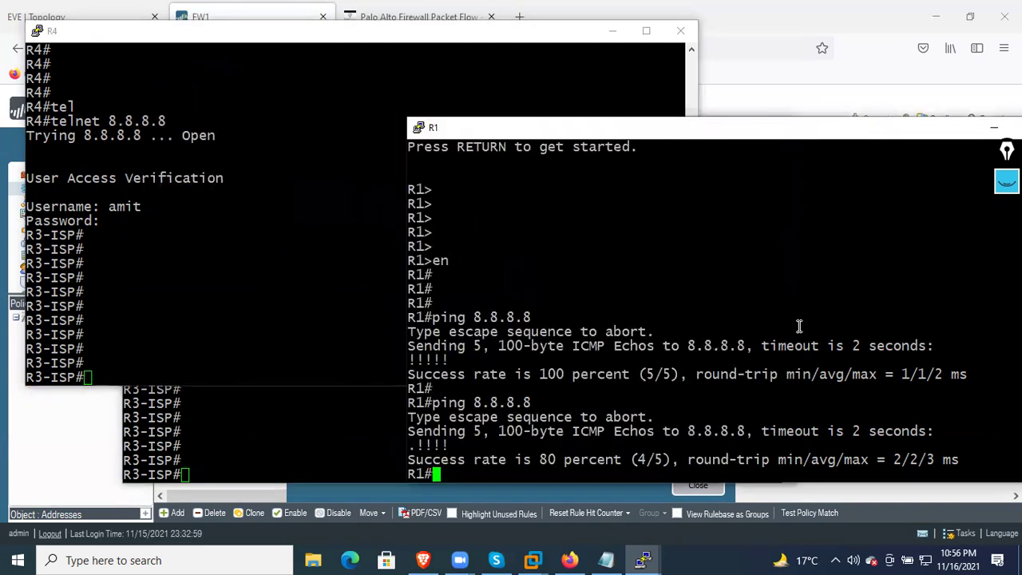
pyautogui.write('tel')
pyautogui.press('Tab')
pyautogui.write('8.8.8.8')
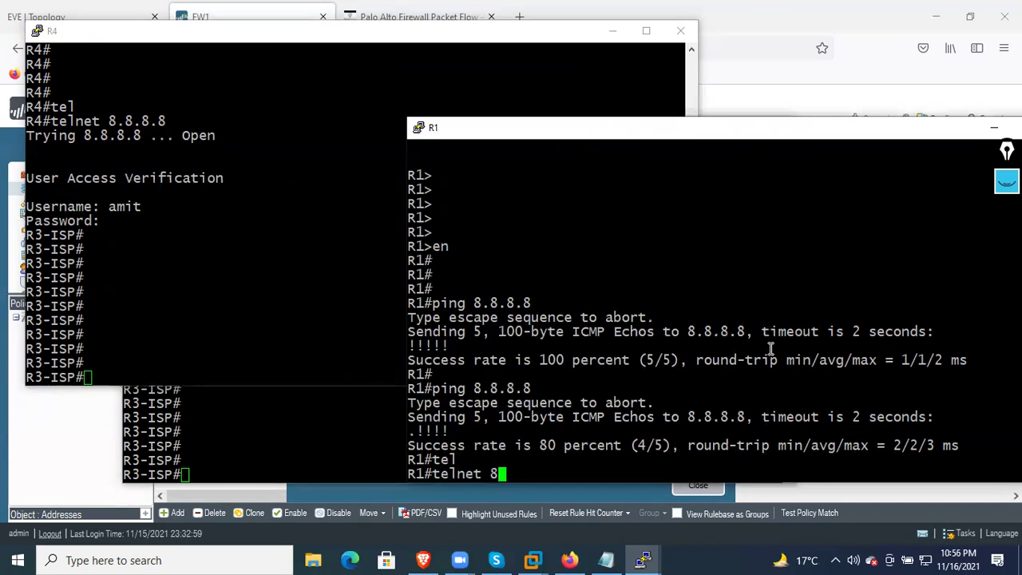
pyautogui.press('Return')
pyautogui.write('cisco')
pyautogui.press('BackSpace')
pyautogui.press('BackSpace')
pyautogui.press('BackSpace')
pyautogui.press('BackSpace')
pyautogui.press('BackSpace')
pyautogui.write('amit')
pyautogui.press('Return')
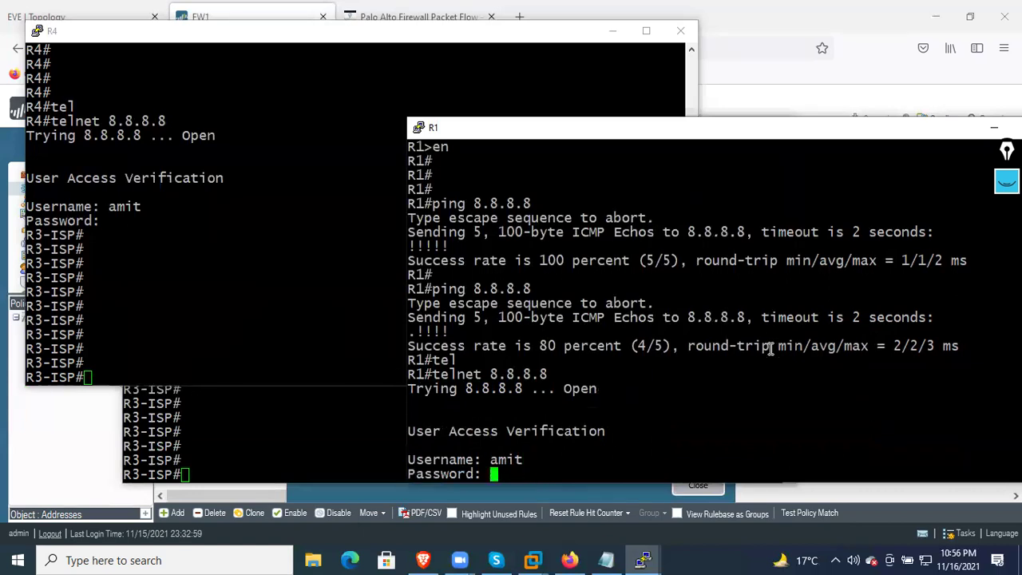
pyautogui.press('Return')
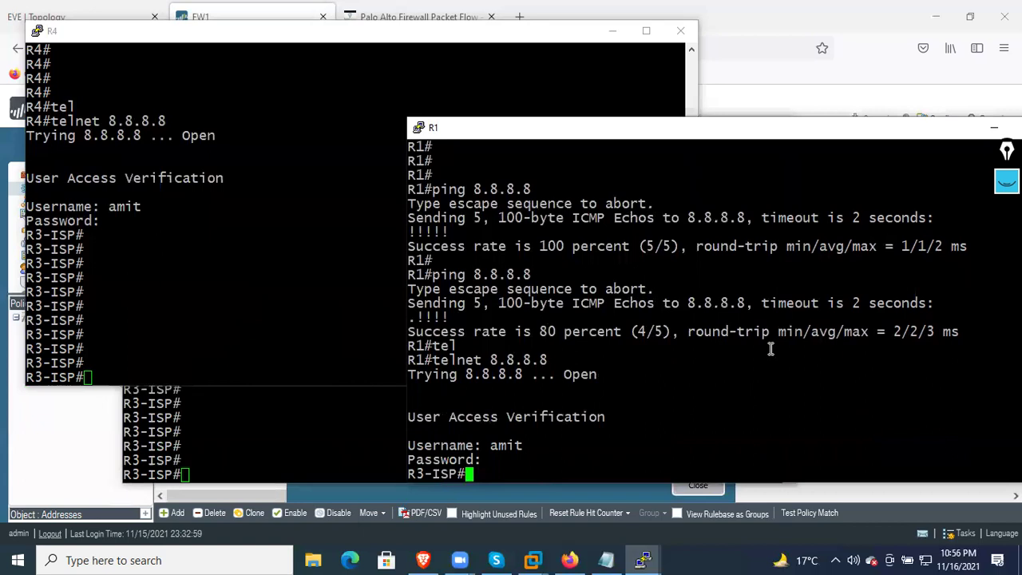
pyautogui.click(882, 96)
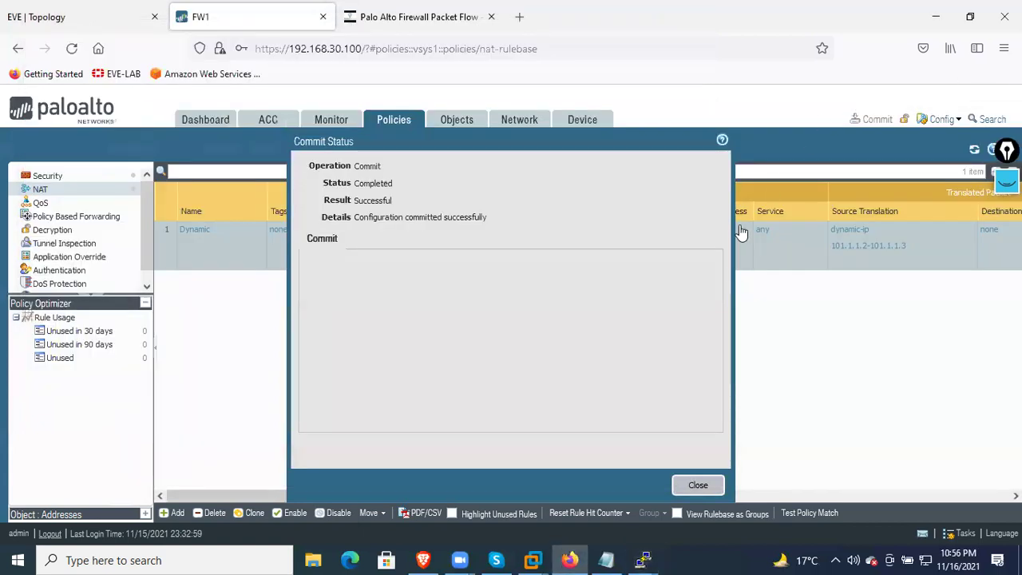
# Close the finished commit status report and return to R1's console
pyautogui.click(698, 485)
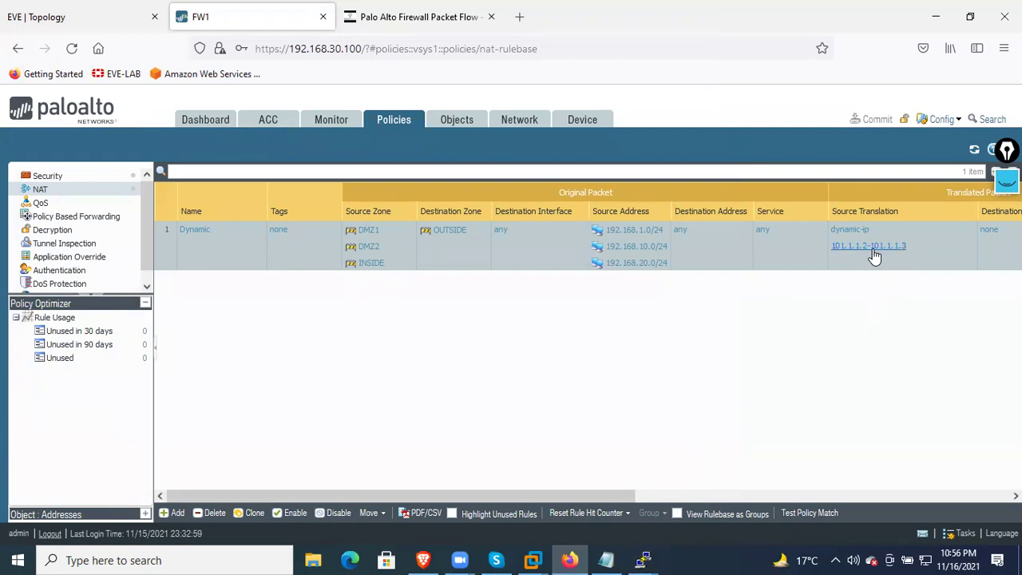
pyautogui.moveTo(642, 560)
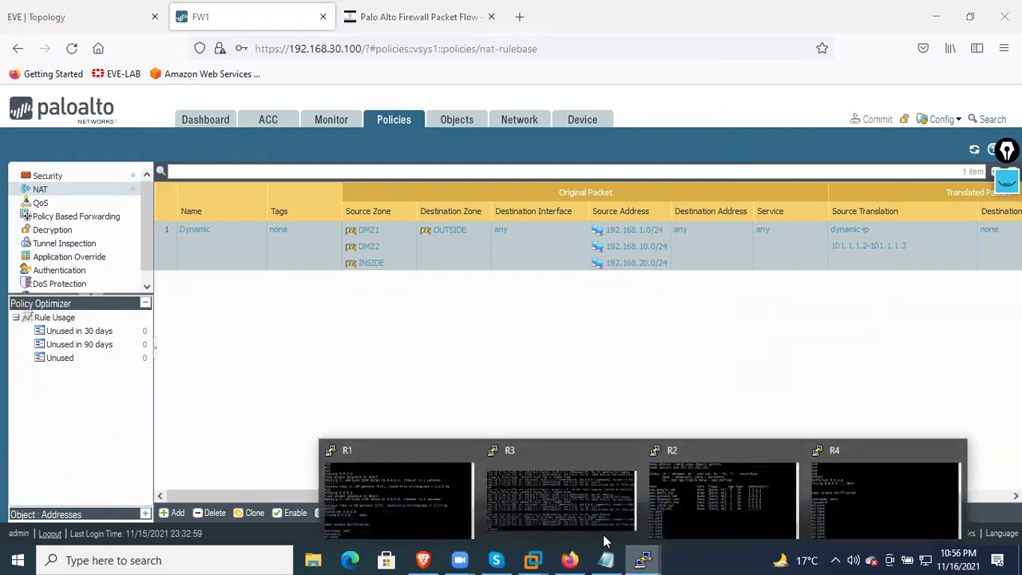
pyautogui.click(455, 505)
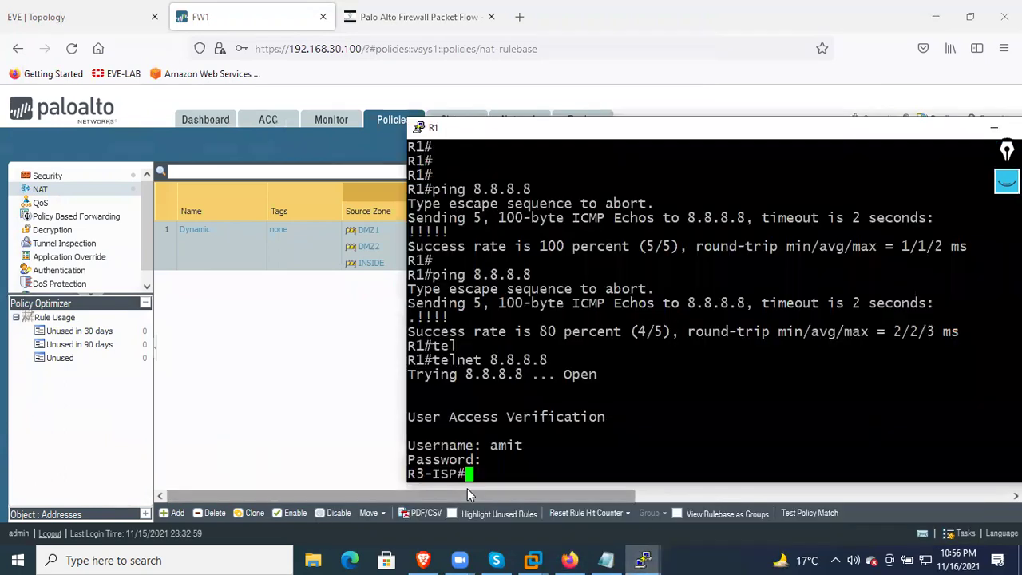
# In the first console, exit the ISP session and log back in to R3-ISP via telnet 8.8.8.8 with corrected credentials
pyautogui.write('e')
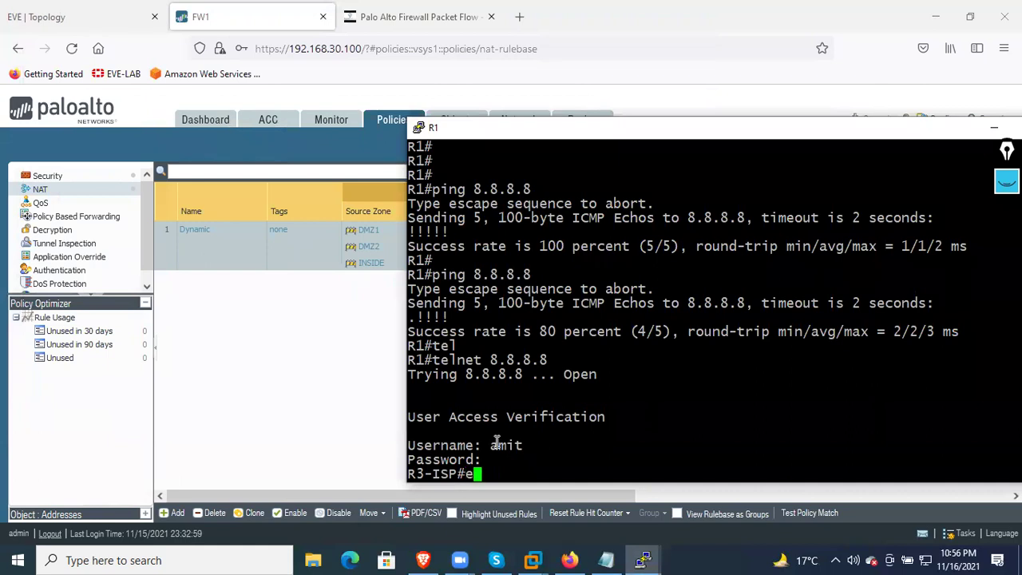
pyautogui.write('xit')
pyautogui.press('Return')
pyautogui.press('Return')
pyautogui.press('Return')
pyautogui.press('Return')
pyautogui.press('Return')
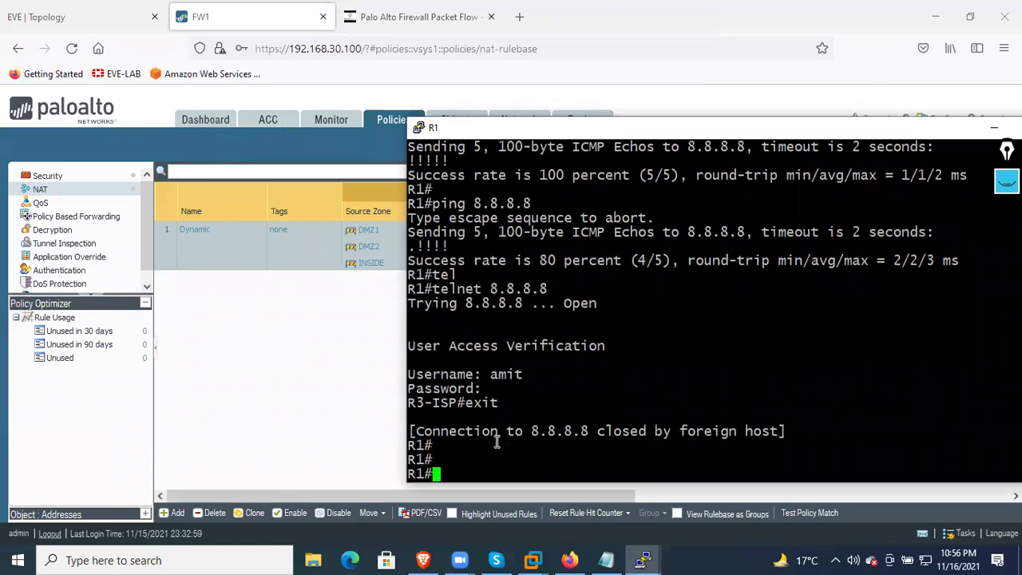
pyautogui.press('Return')
pyautogui.press('Return')
pyautogui.press('Return')
pyautogui.press('Return')
pyautogui.press('Return')
pyautogui.press('Return')
pyautogui.press('Return')
pyautogui.press('Return')
pyautogui.press('Return')
pyautogui.press('Return')
pyautogui.press('Return')
pyautogui.press('Return')
pyautogui.press('Return')
pyautogui.press('Return')
pyautogui.press('Return')
pyautogui.press('Return')
pyautogui.press('Return')
pyautogui.press('Return')
pyautogui.press('Return')
pyautogui.press('Up')
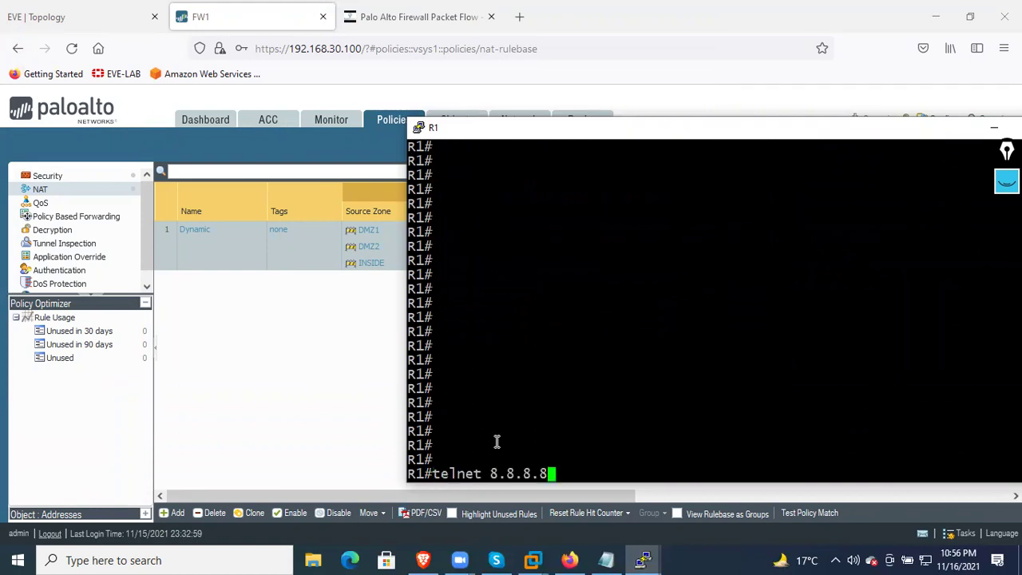
pyautogui.press('Return')
pyautogui.write('cisco')
pyautogui.press('Return')
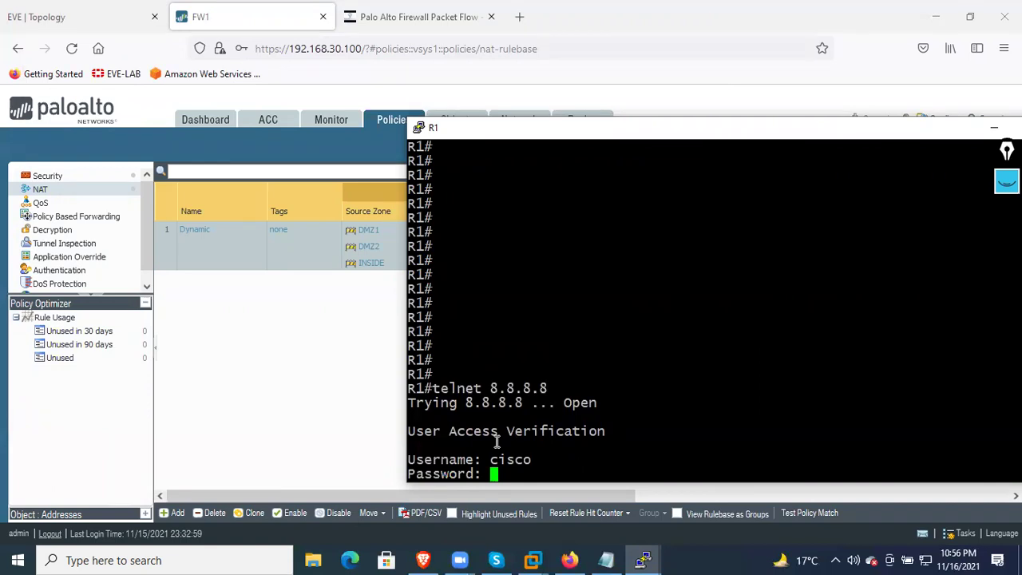
pyautogui.press('Return')
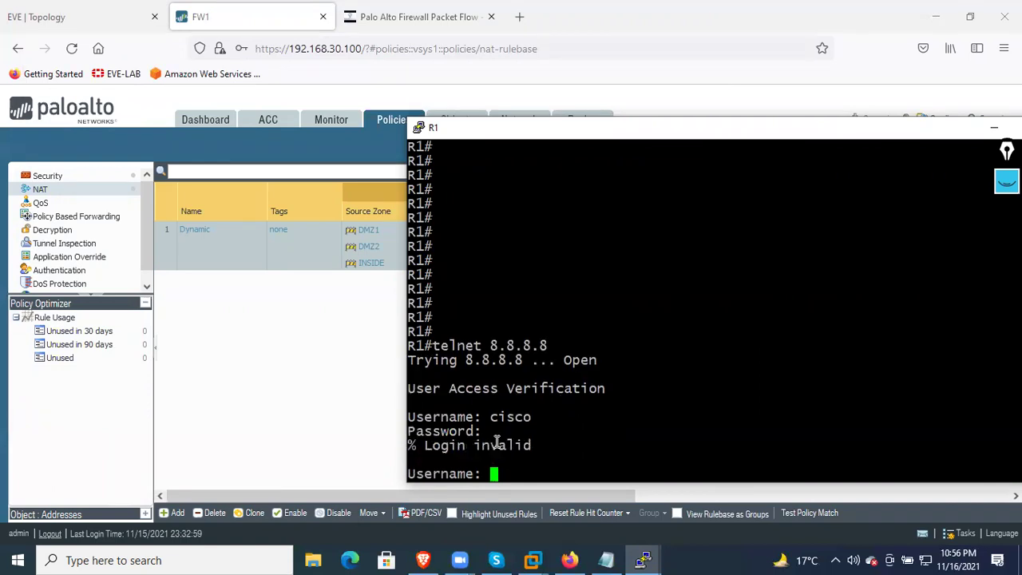
pyautogui.write('amit')
pyautogui.press('Return')
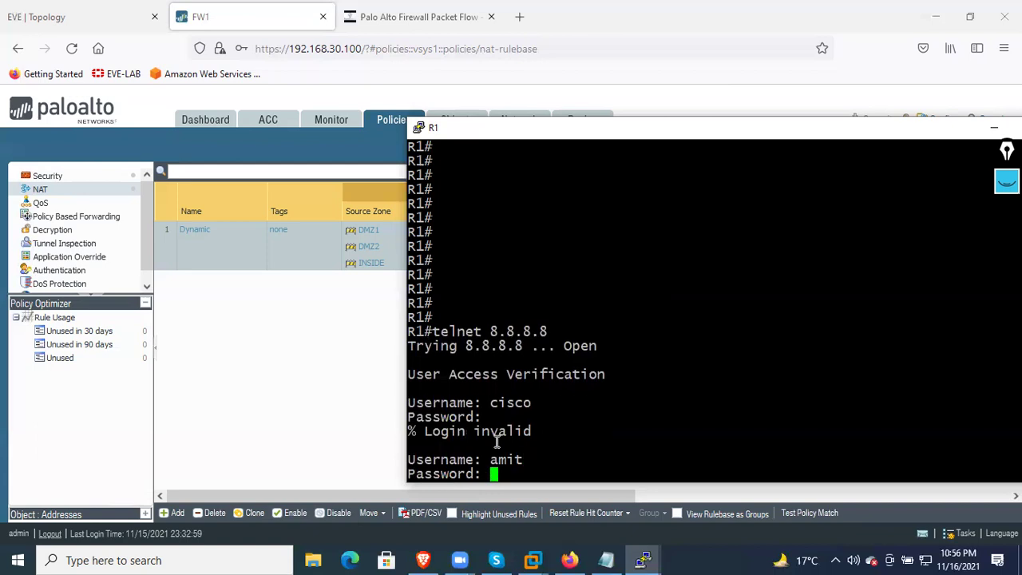
pyautogui.press('Return')
pyautogui.press('Return')
pyautogui.press('Return')
pyautogui.press('Return')
pyautogui.press('Return')
pyautogui.press('Return')
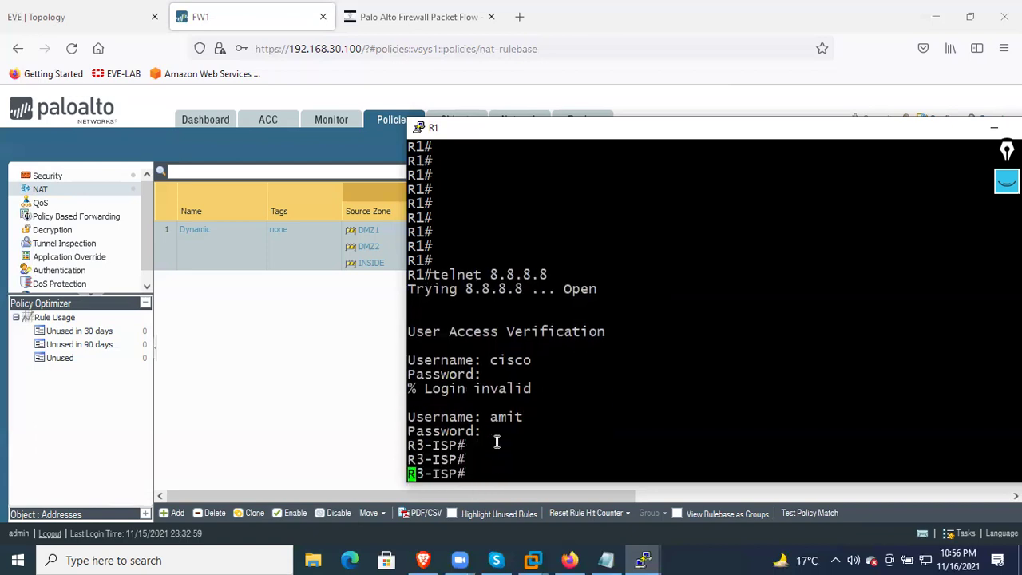
# On R2, exit the ISP session, re-telnet to 8.8.8.8 and enter the login username
pyautogui.moveTo(575, 129); pyautogui.dragTo(327, 126)
pyautogui.click(770, 125)
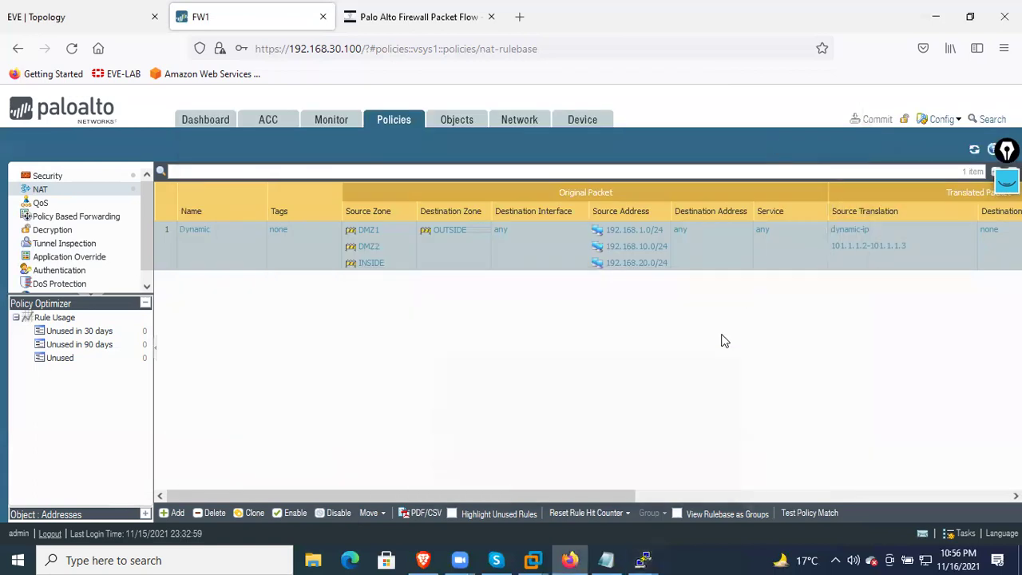
pyautogui.moveTo(649, 558)
pyautogui.click(724, 489)
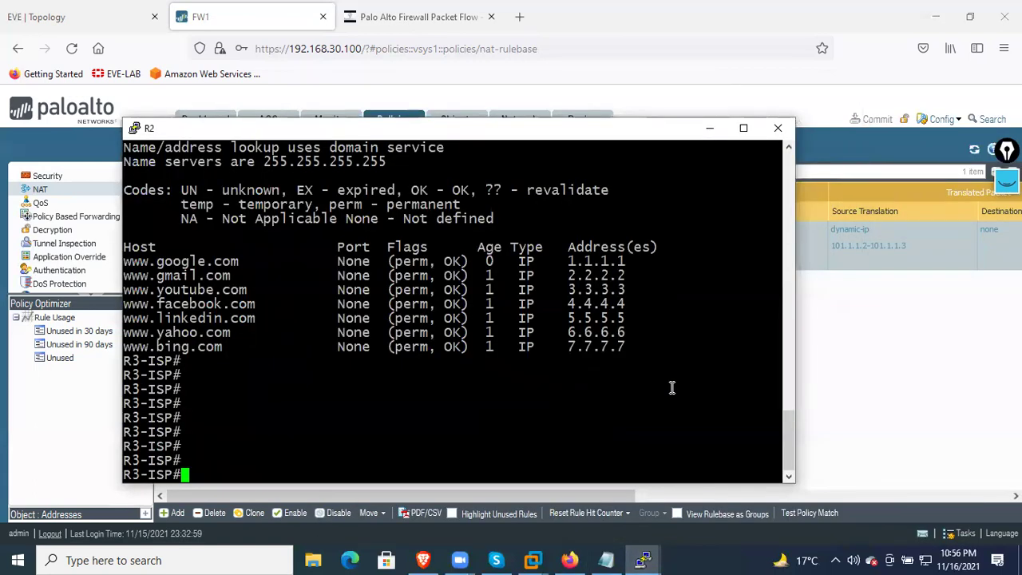
pyautogui.write('exit')
pyautogui.press('Return')
pyautogui.press('Return')
pyautogui.press('Return')
pyautogui.press('Return')
pyautogui.press('Return')
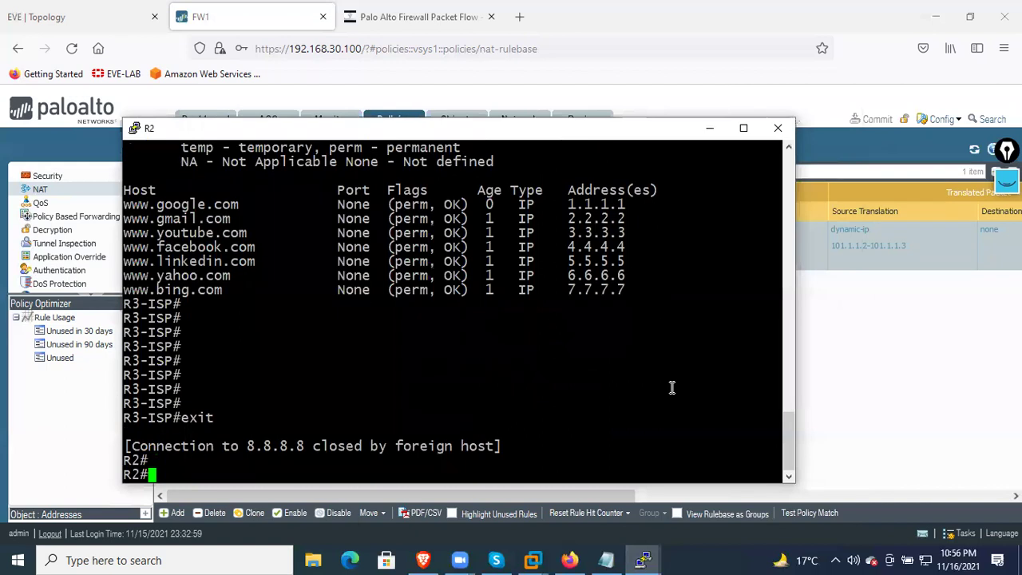
pyautogui.press('Up')
pyautogui.press('Return')
pyautogui.write('c')
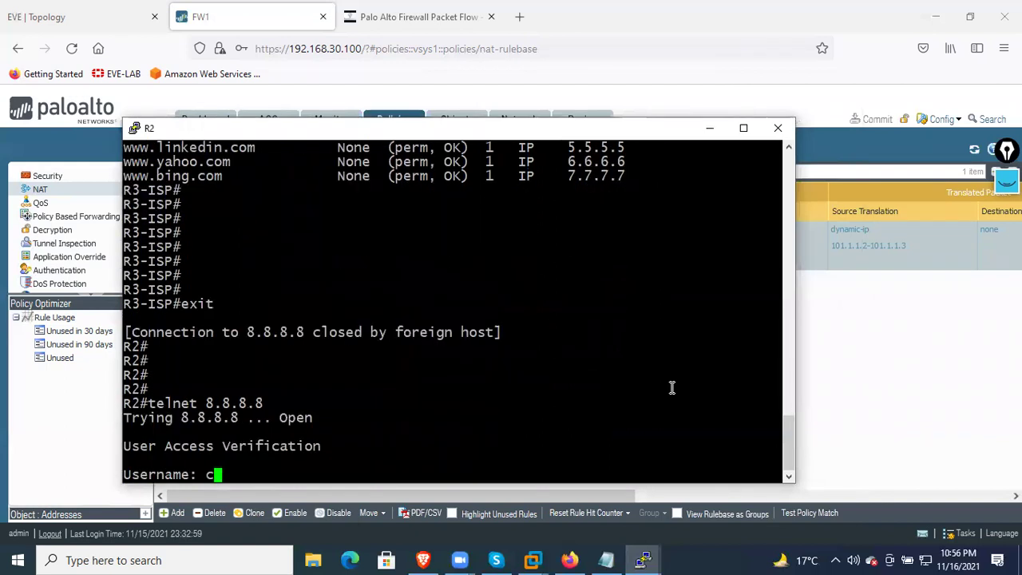
pyautogui.press('BackSpace')
pyautogui.write('amit')
pyautogui.press('Return')
pyautogui.press('Return')
pyautogui.press('Return')
pyautogui.press('Return')
pyautogui.press('Return')
pyautogui.press('Return')
pyautogui.press('Return')
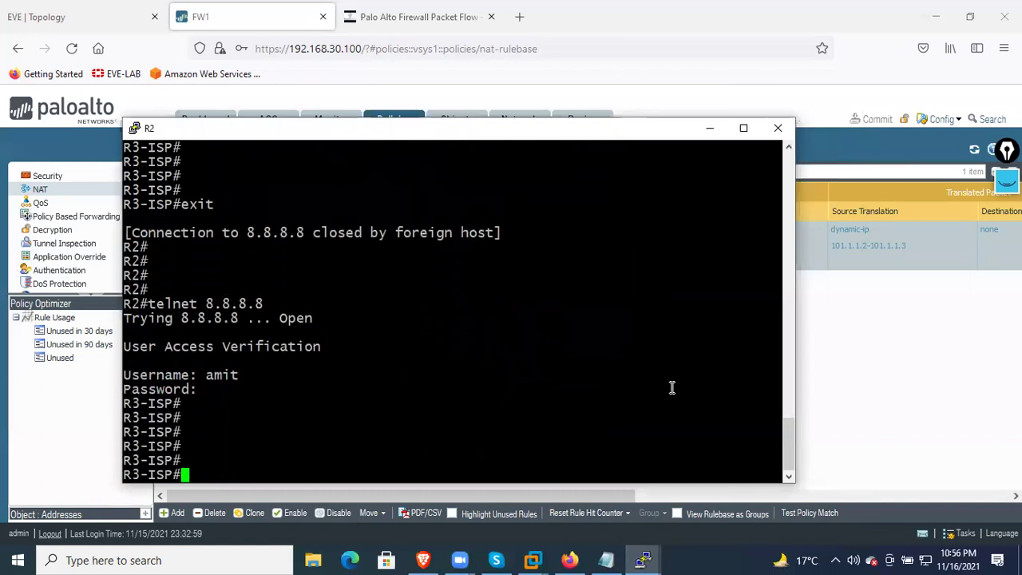
# On R4, exit the ISP session and enter telnet 8.8.8.8 again
pyautogui.click(643, 558)
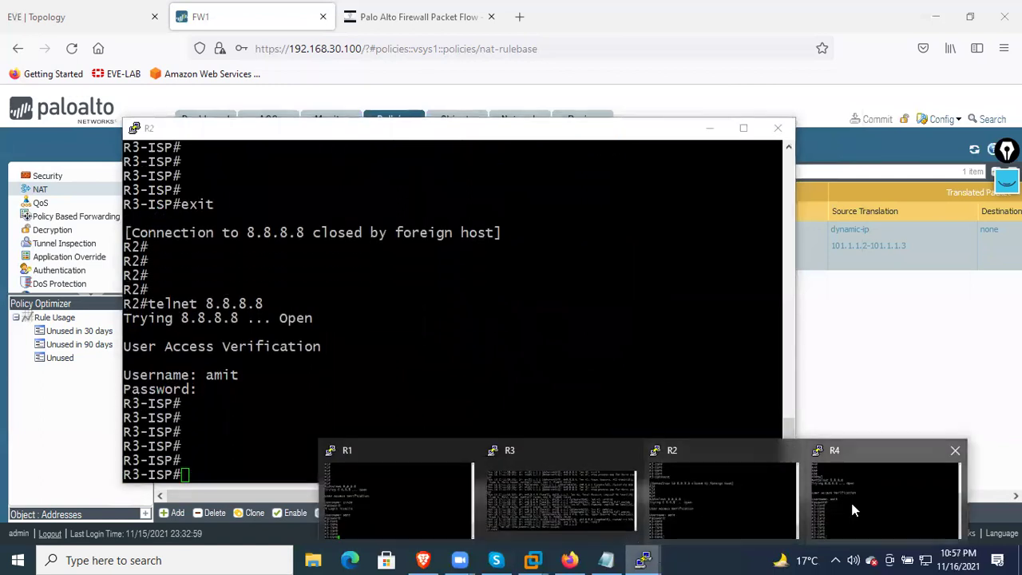
pyautogui.click(853, 509)
pyautogui.write('exit')
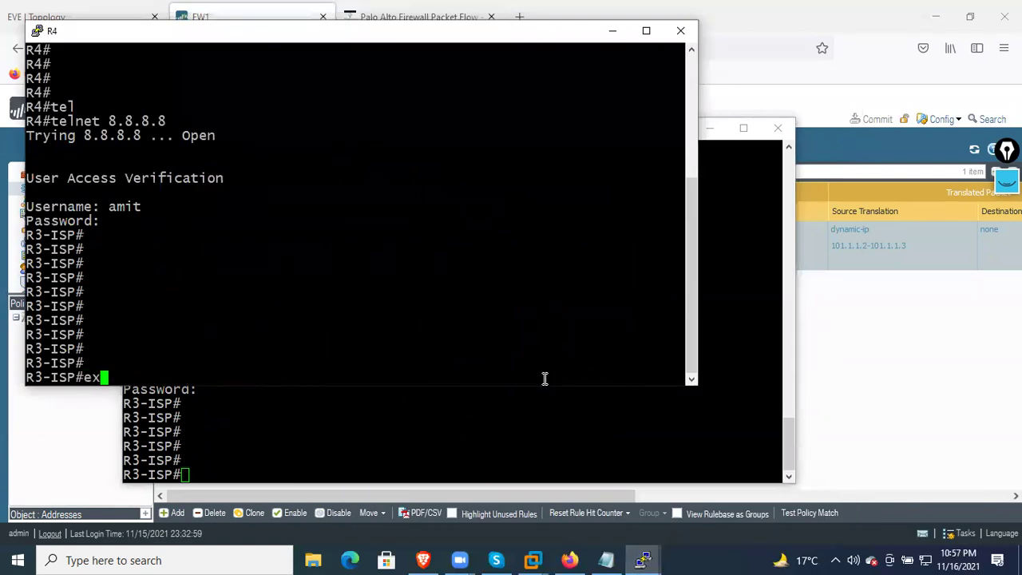
pyautogui.press('Return')
pyautogui.press('Return')
pyautogui.press('Return')
pyautogui.press('Return')
pyautogui.press('Return')
pyautogui.press('Return')
pyautogui.write('telnet 8.8.8.8')
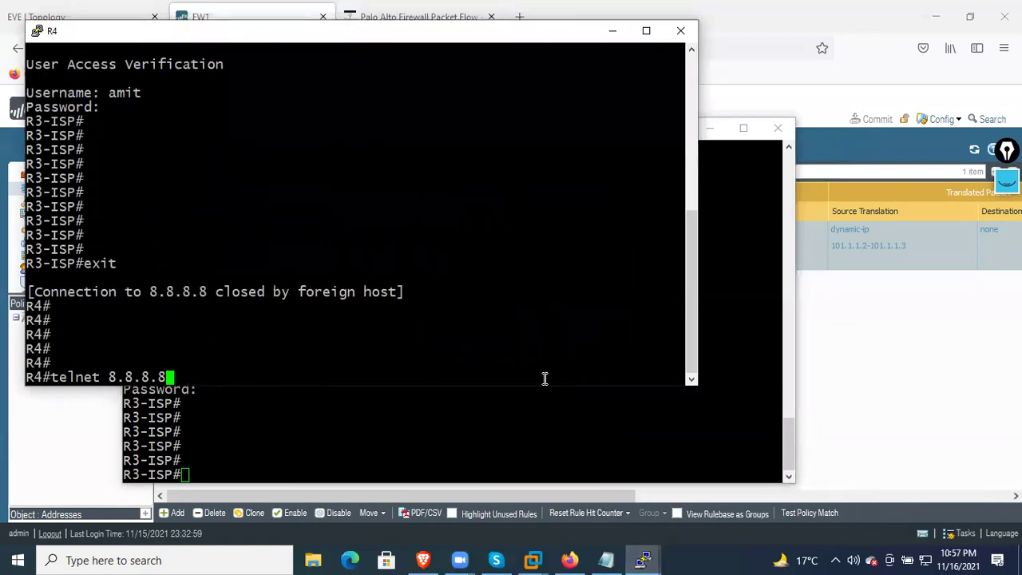
pyautogui.press('Return')
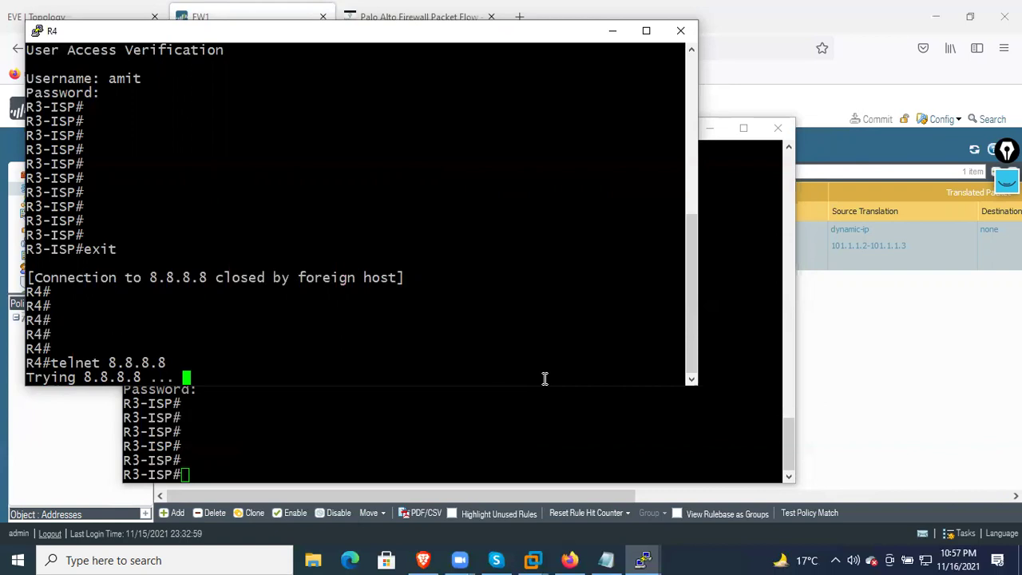
# End R1's telnet session to the ISP router with exit
pyautogui.click(643, 560)
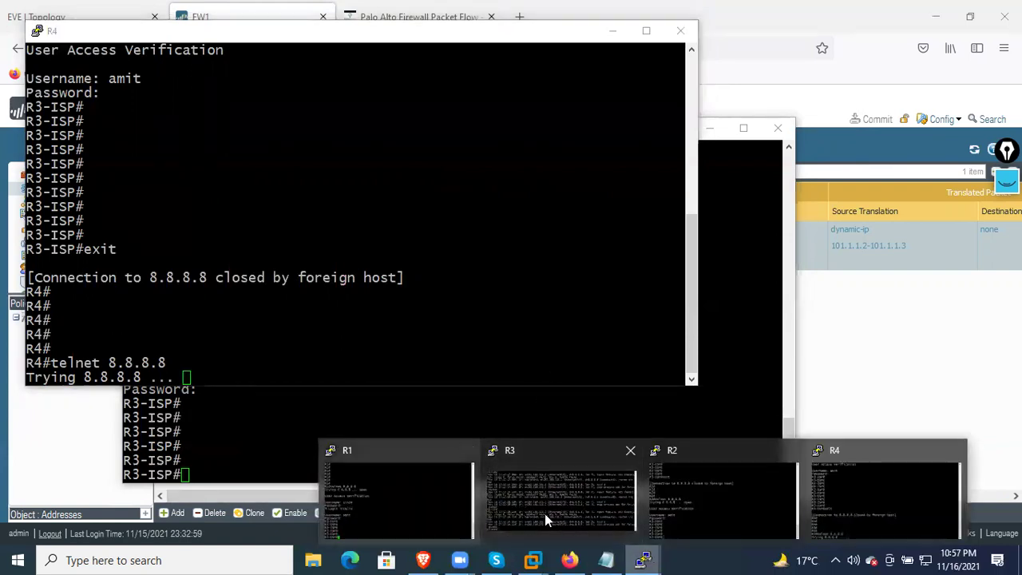
pyautogui.click(411, 498)
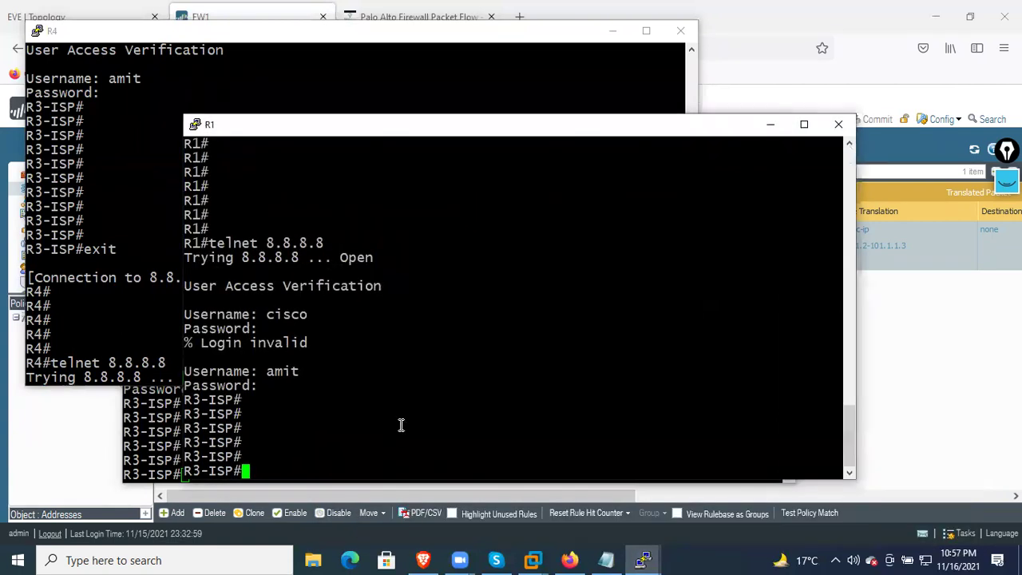
pyautogui.write('exit')
pyautogui.press('Return')
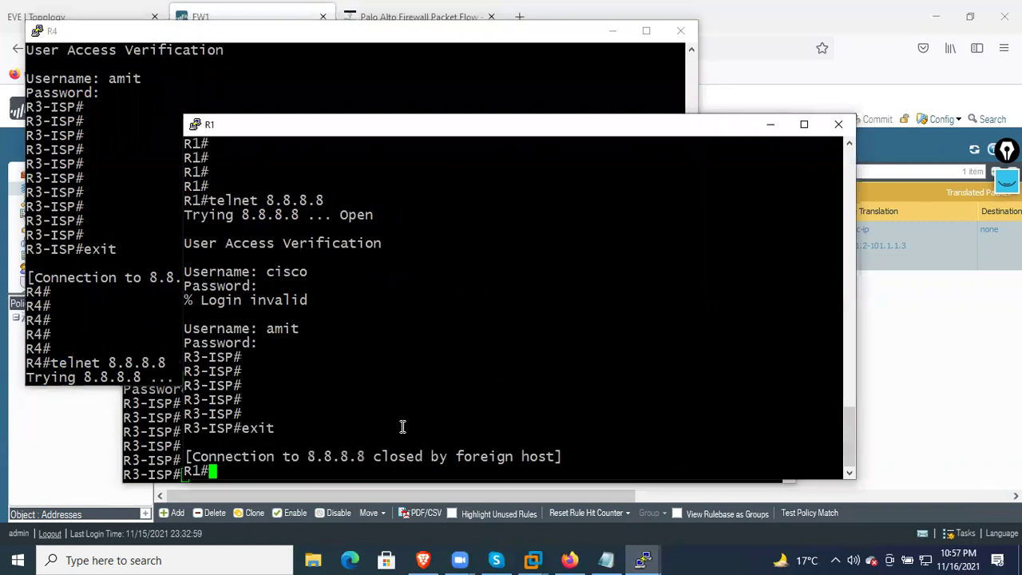
# Re-telnet R4 to 8.8.8.8 and log in, then close the R4 and R1 consoles
pyautogui.click(162, 302)
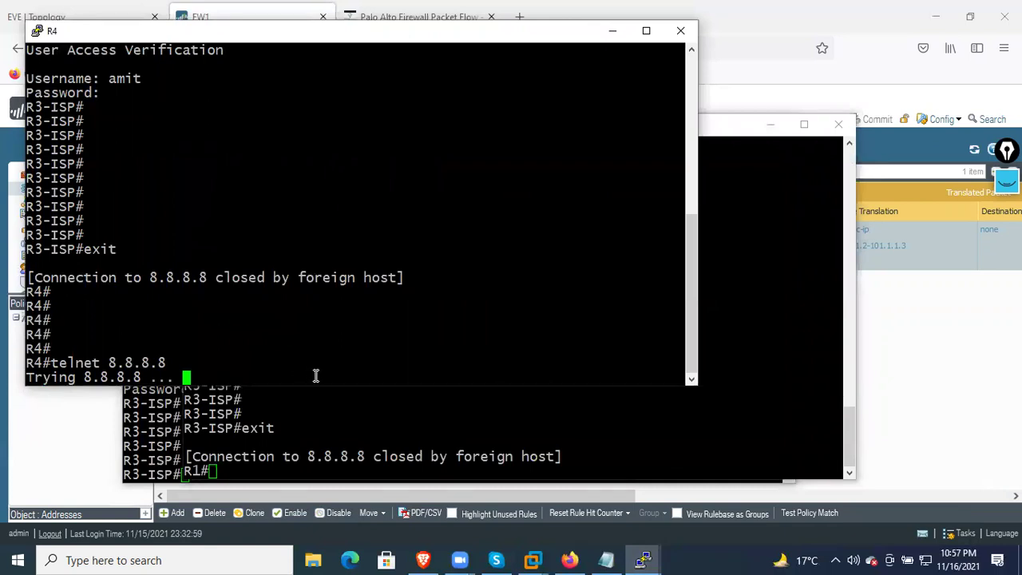
pyautogui.press('Up')
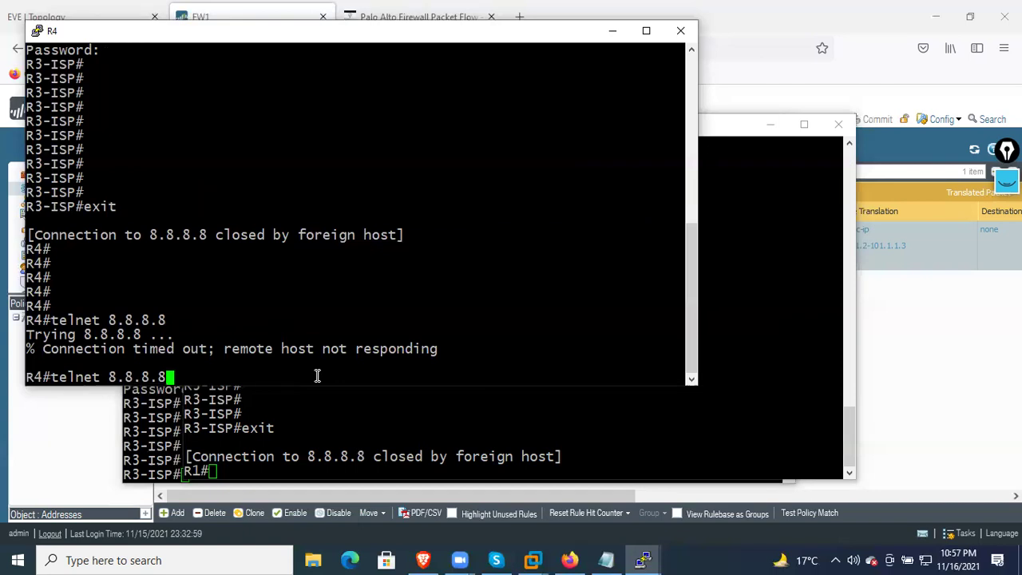
pyautogui.press('Return')
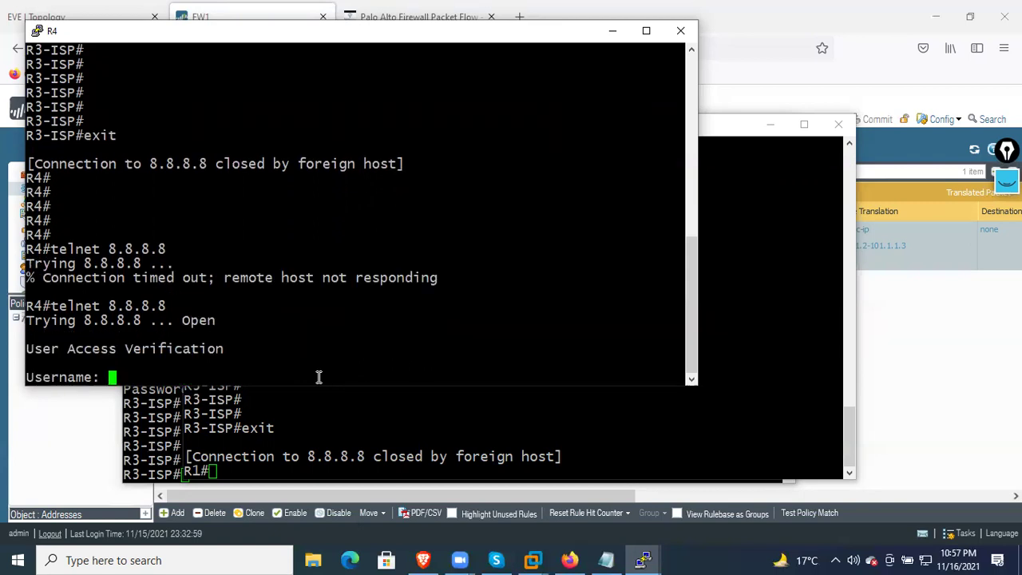
pyautogui.write('amit')
pyautogui.press('Return')
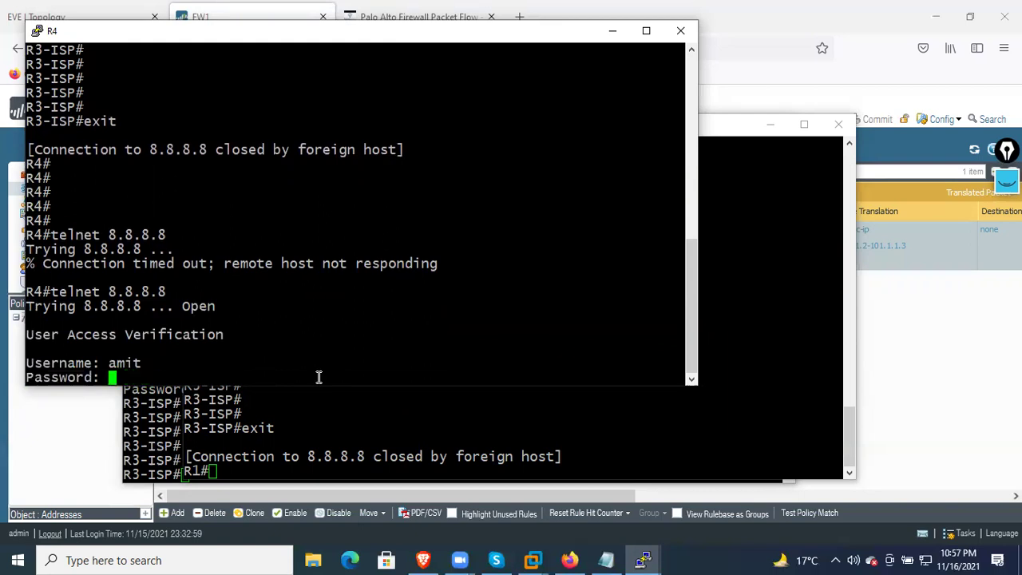
pyautogui.press('Return')
pyautogui.press('Return')
pyautogui.press('Return')
pyautogui.press('Return')
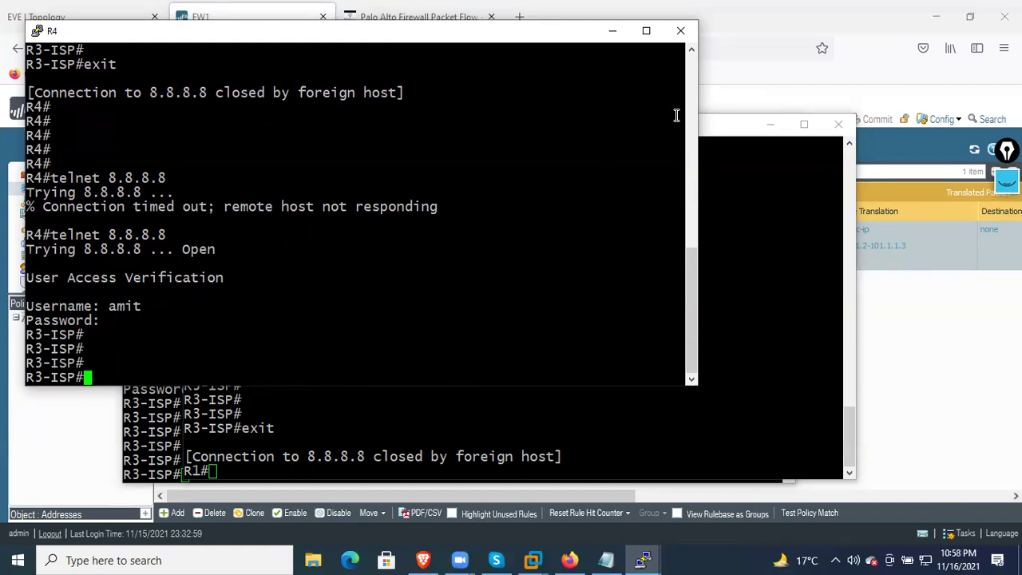
pyautogui.click(680, 31)
pyautogui.click(838, 124)
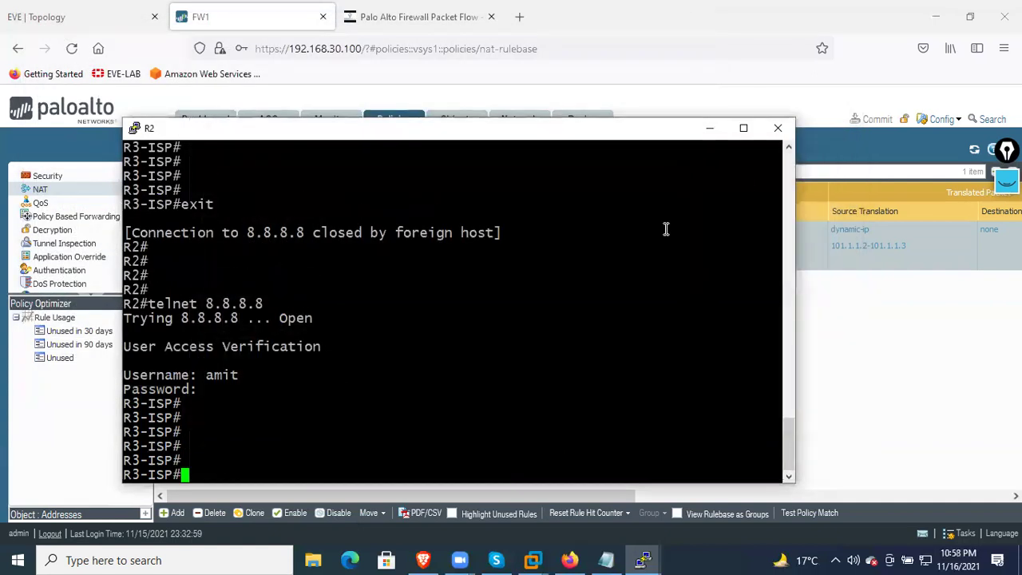
# Close the R2 console and review the Dynamic NAT rule and its audit comment archive without changes
pyautogui.click(777, 128)
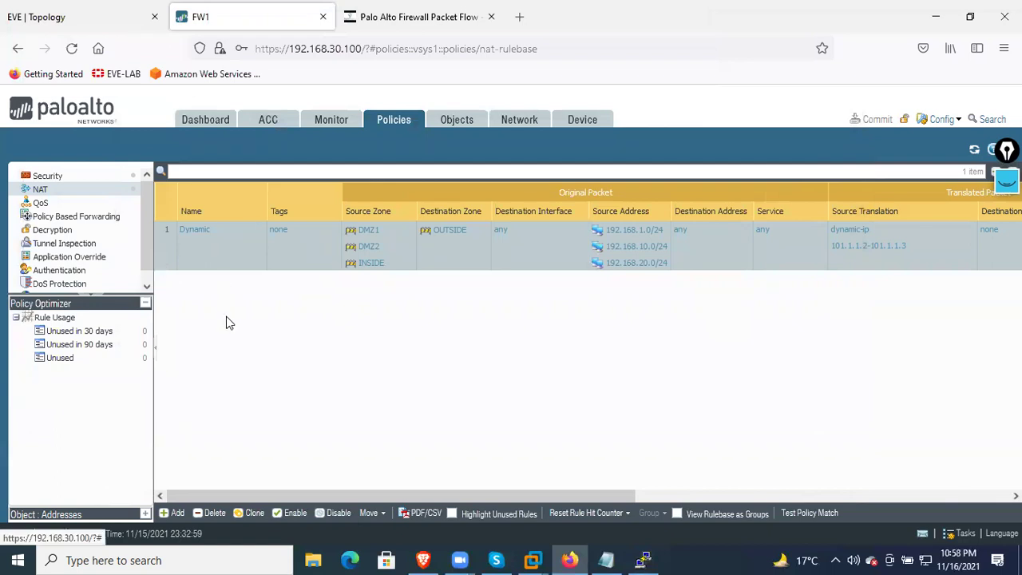
pyautogui.click(195, 230)
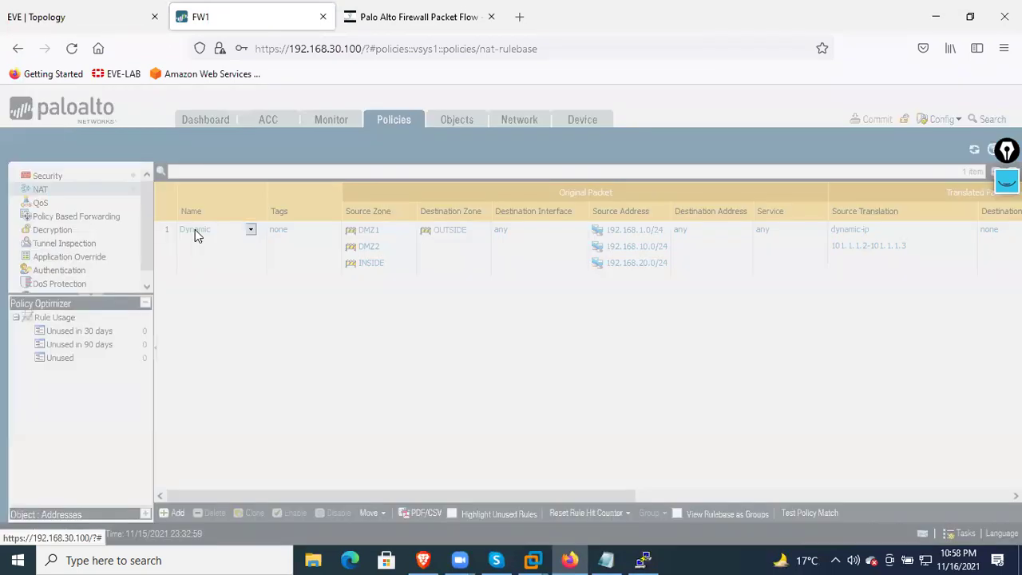
pyautogui.click(304, 396)
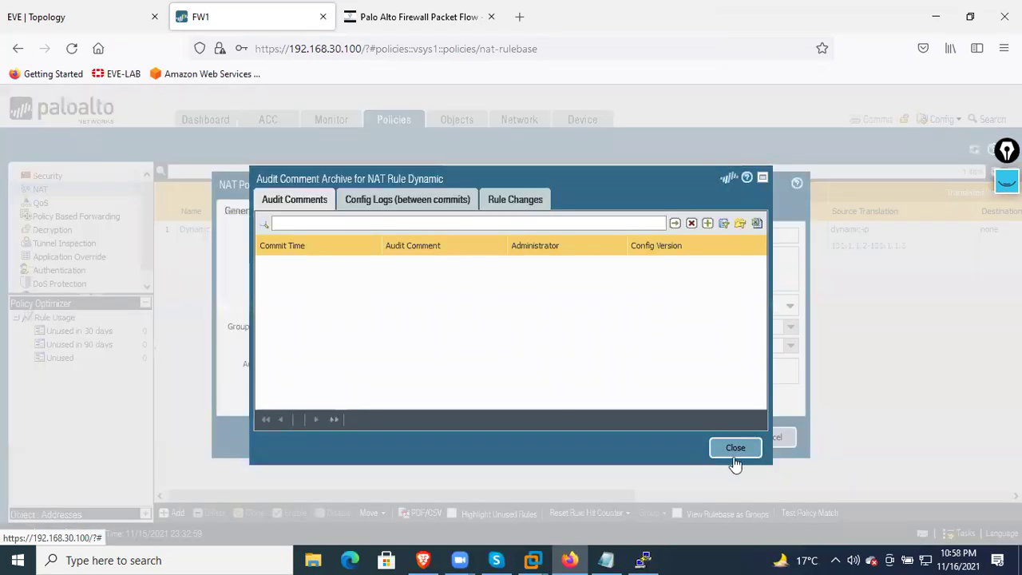
pyautogui.click(713, 455)
pyautogui.click(763, 441)
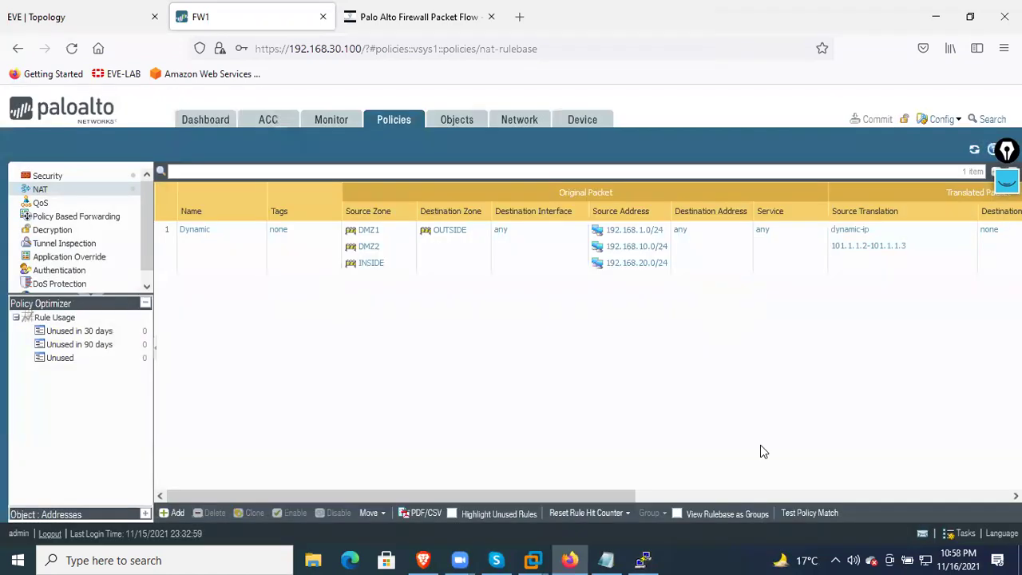
pyautogui.click(188, 230)
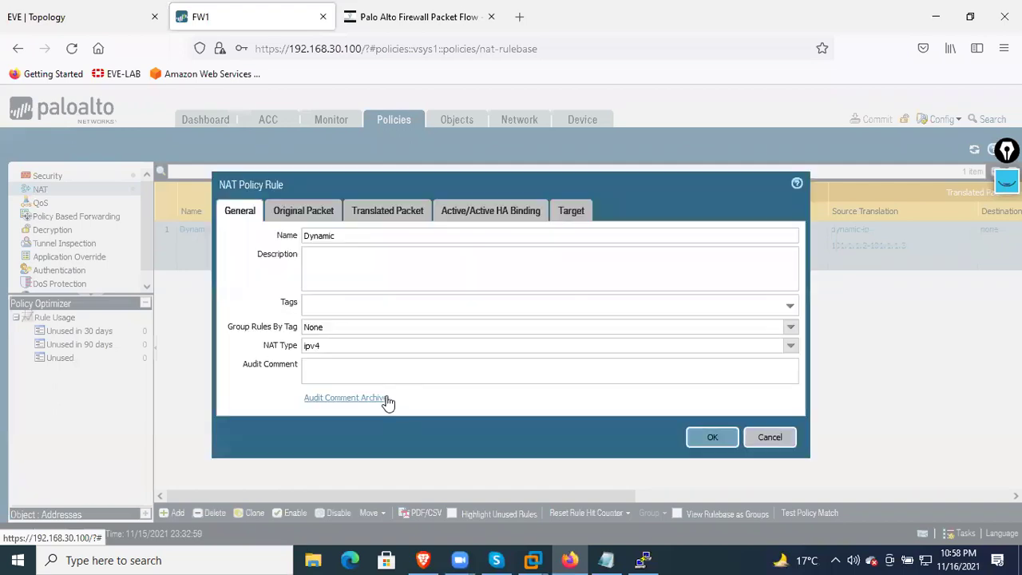
pyautogui.click(752, 440)
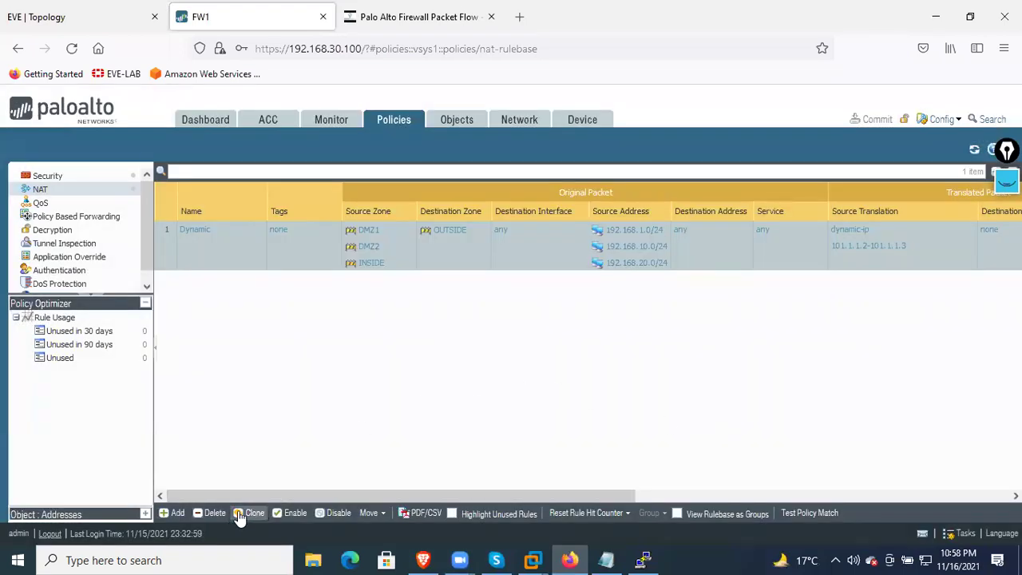
# Delete the Dynamic NAT rule, leaving zero rules, and begin adding a new NAT rule
pyautogui.click(212, 514)
pyautogui.click(482, 366)
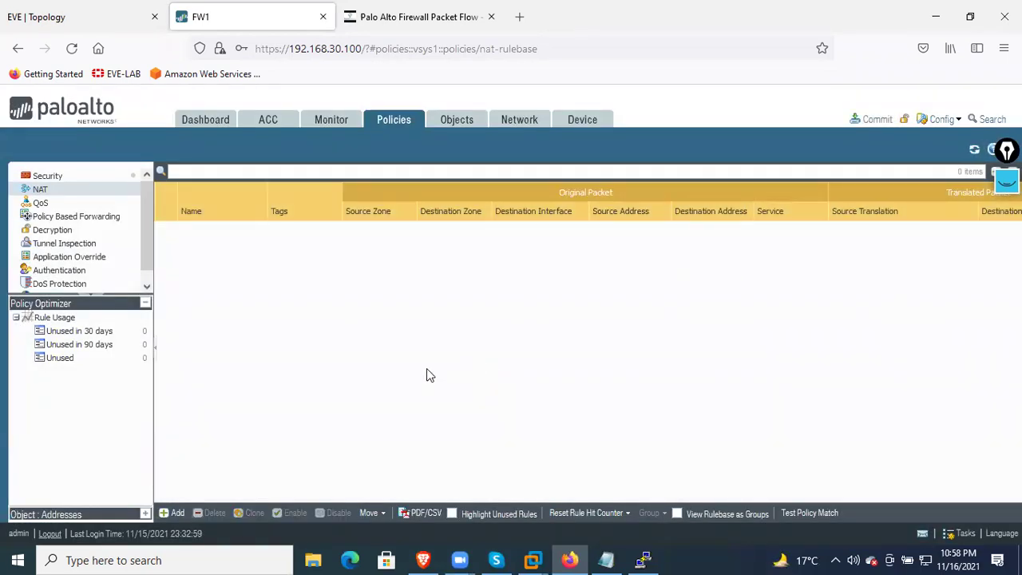
pyautogui.click(174, 513)
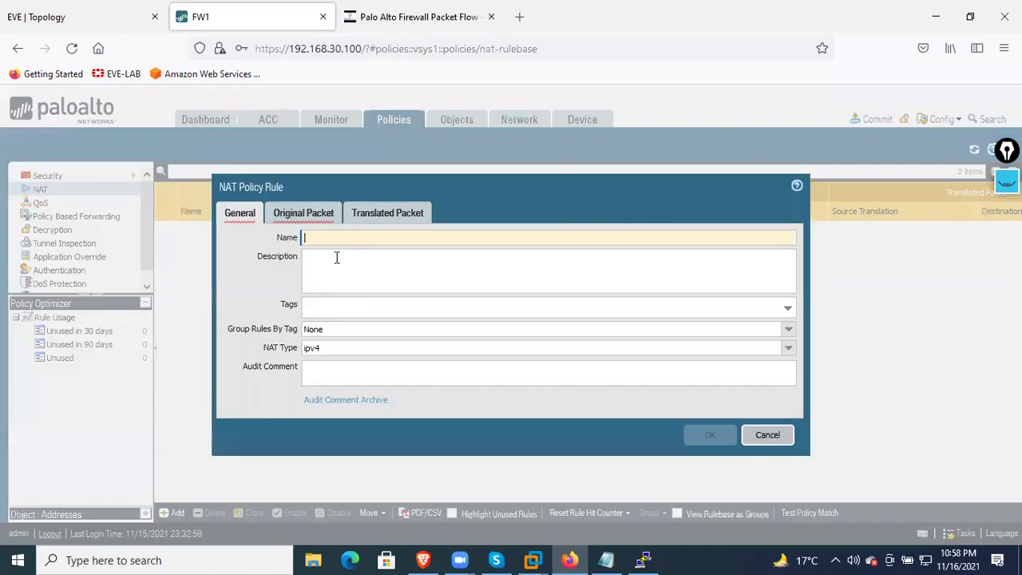
# Name the rule PAT-RULE, add source zones DMZ1, DMZ2 and INSIDE, and set destination zone OUTSIDE
pyautogui.write('PAT-RULE')
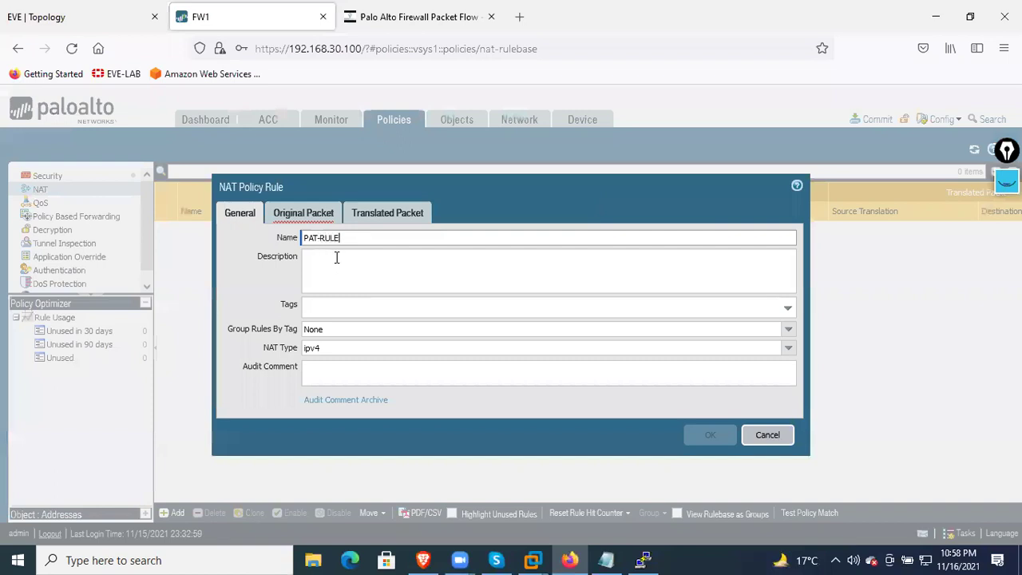
pyautogui.click(301, 214)
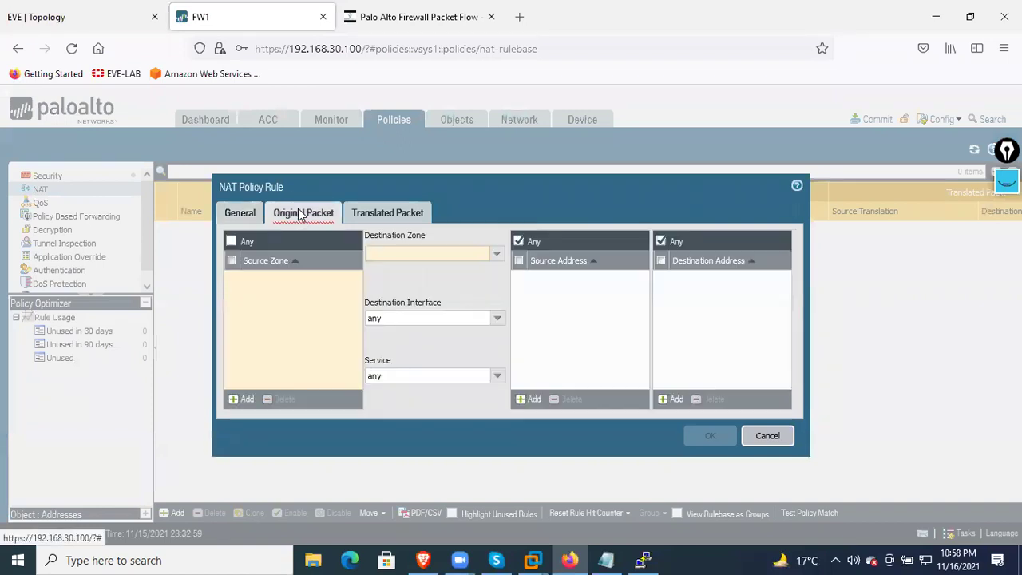
pyautogui.click(242, 398)
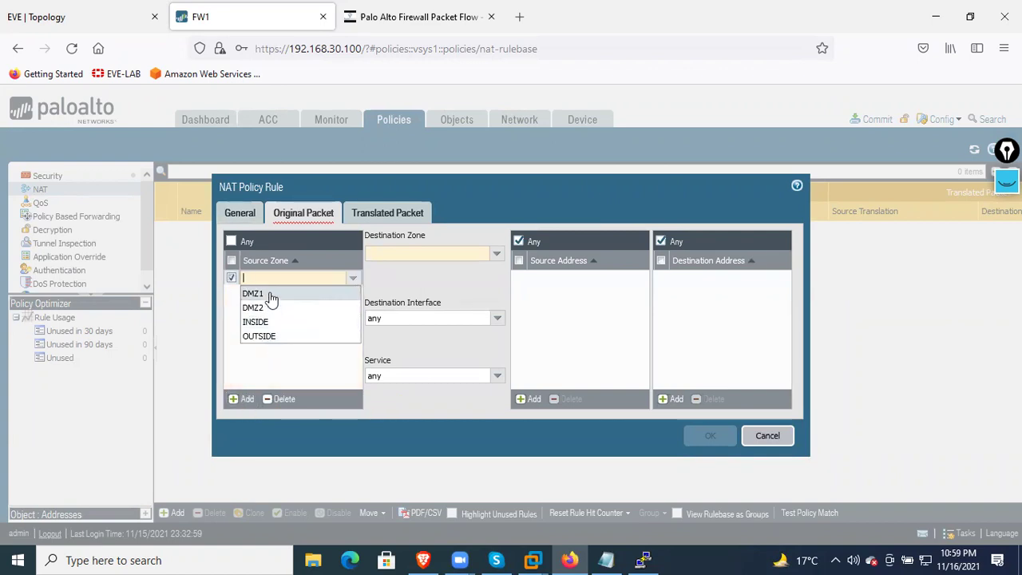
pyautogui.click(272, 299)
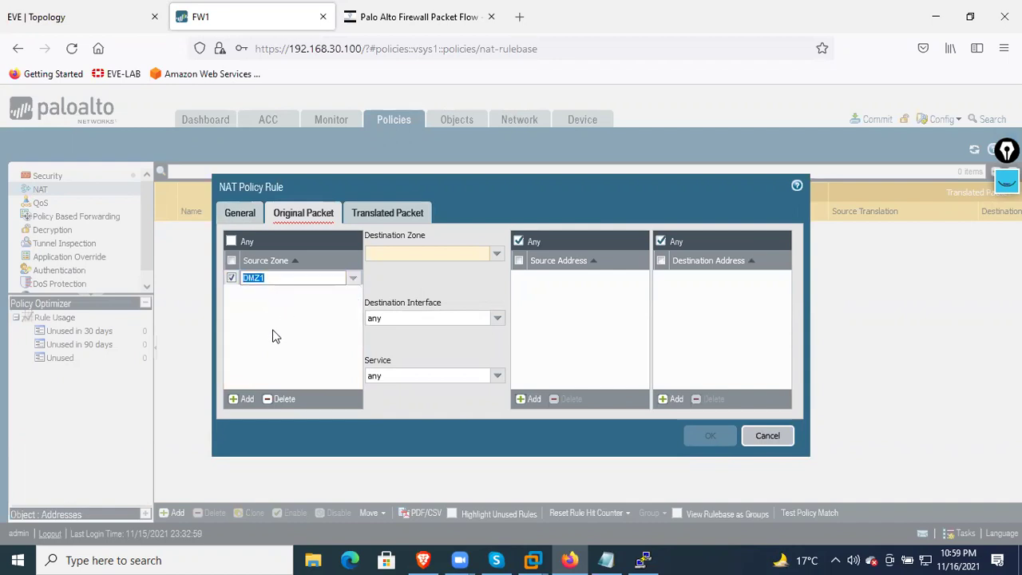
pyautogui.click(243, 398)
pyautogui.click(272, 328)
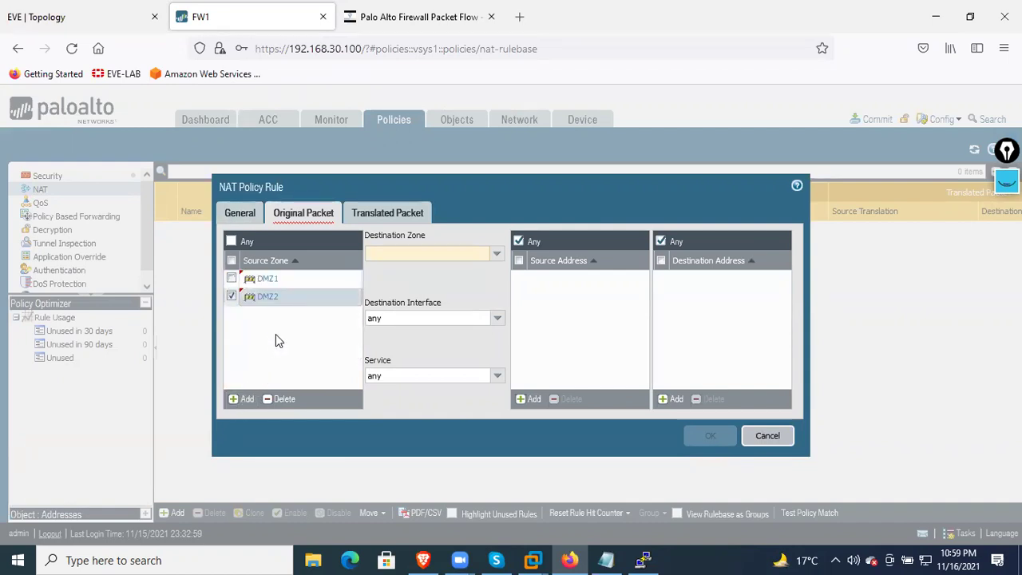
pyautogui.click(243, 398)
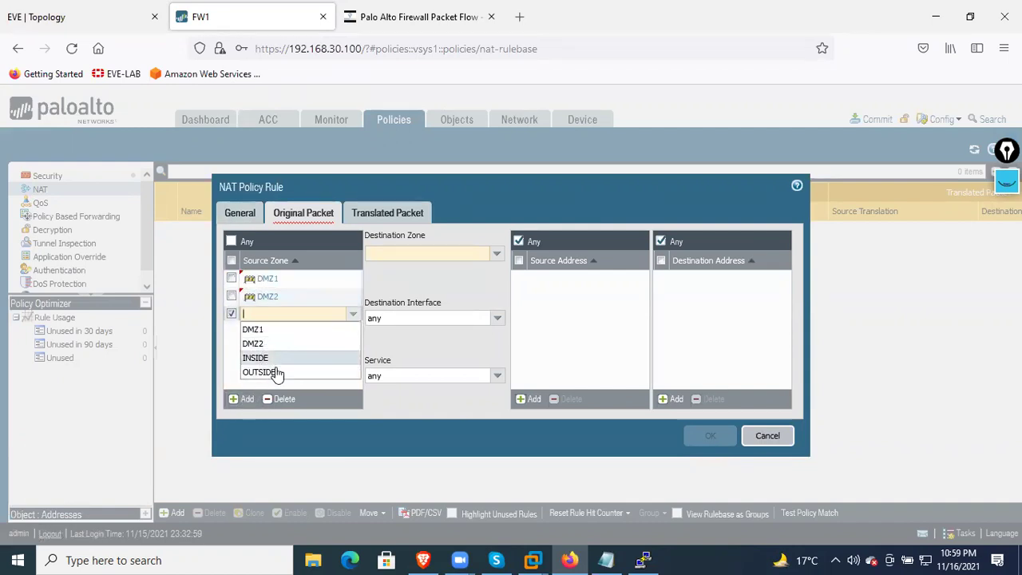
pyautogui.click(270, 357)
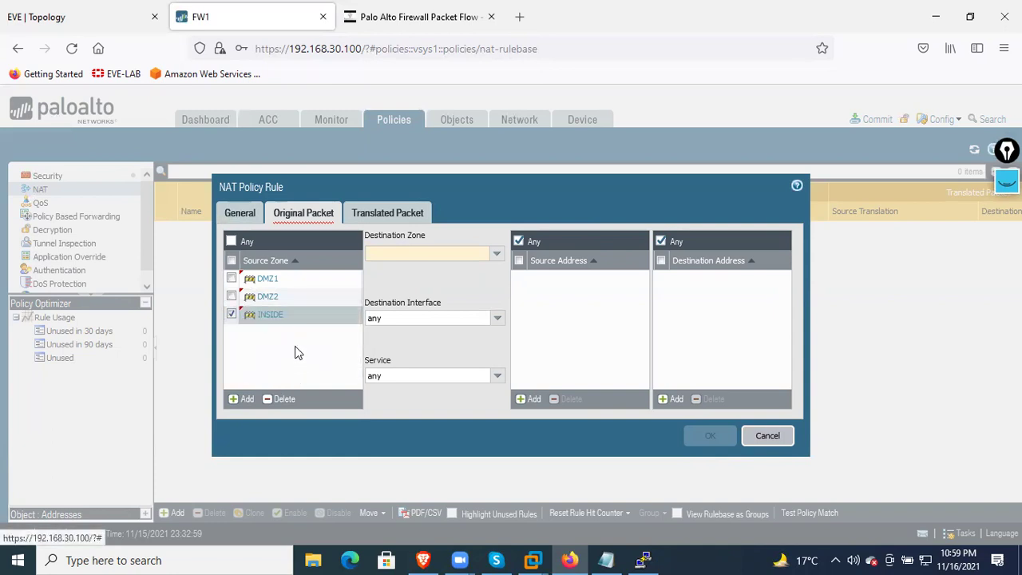
pyautogui.click(496, 257)
pyautogui.click(404, 313)
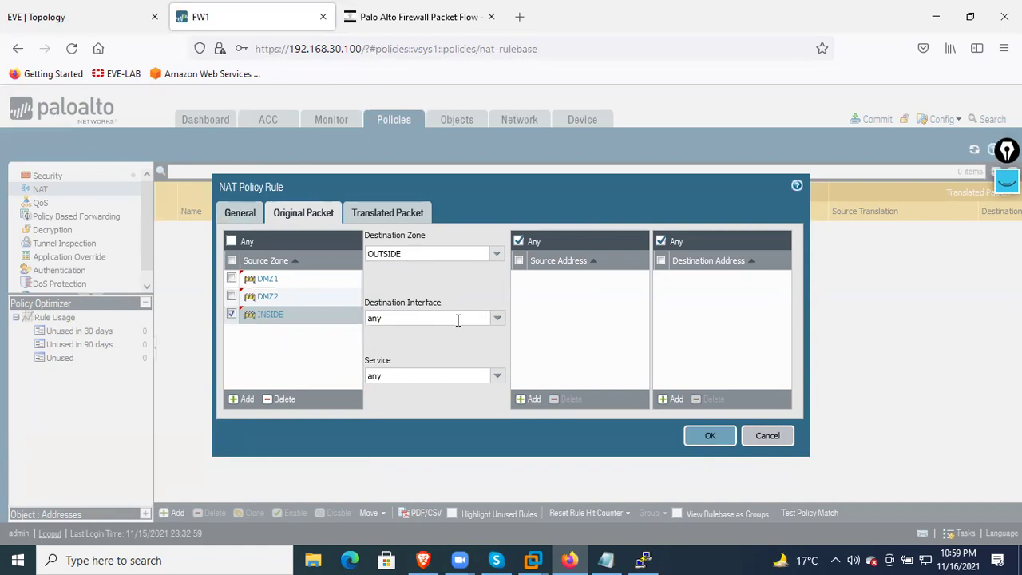
# Add source addresses 192.168.1.0/24, 192.168.10.0/24 and 192.168.20.0/24 to the original packet
pyautogui.click(533, 398)
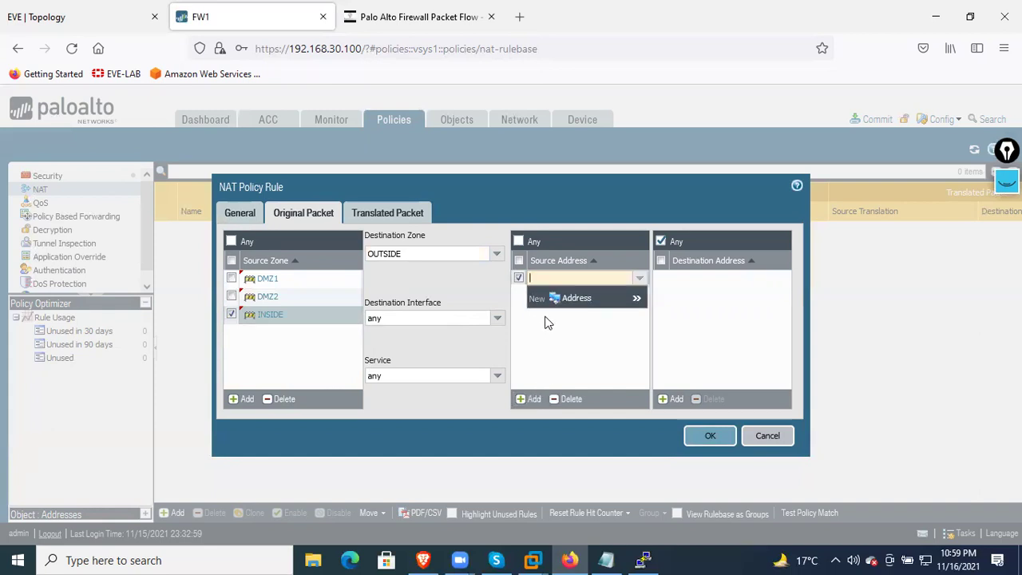
pyautogui.write('192.168.1.0/24')
pyautogui.press('Return')
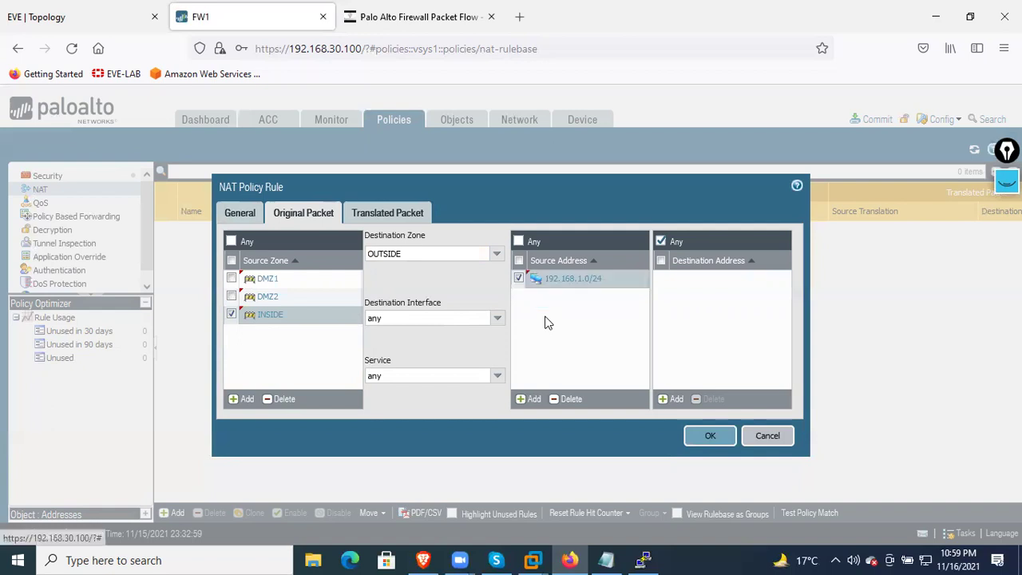
pyautogui.click(523, 399)
pyautogui.write('192.168.')
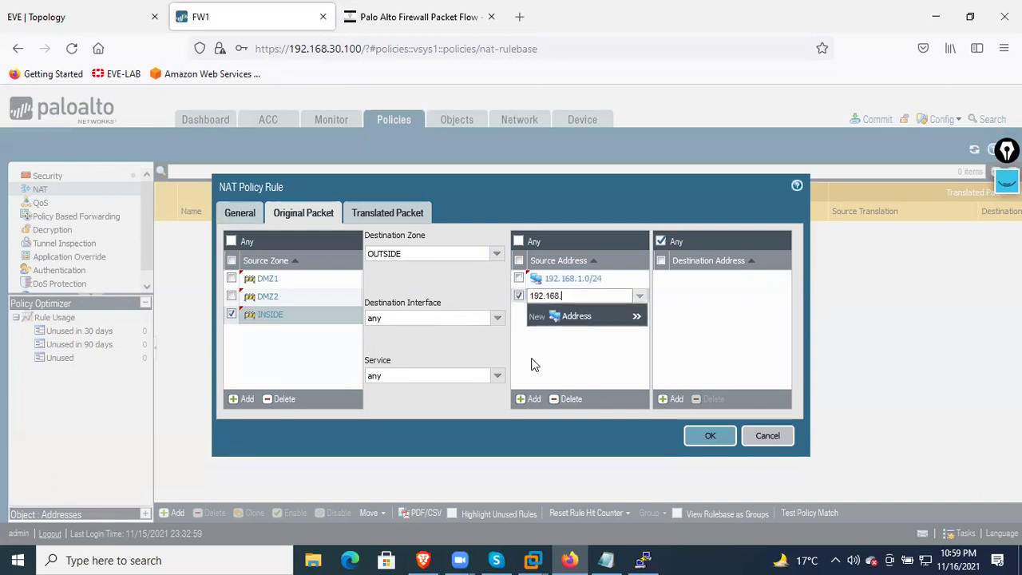
pyautogui.write('10.0/24')
pyautogui.press('Return')
pyautogui.click(527, 399)
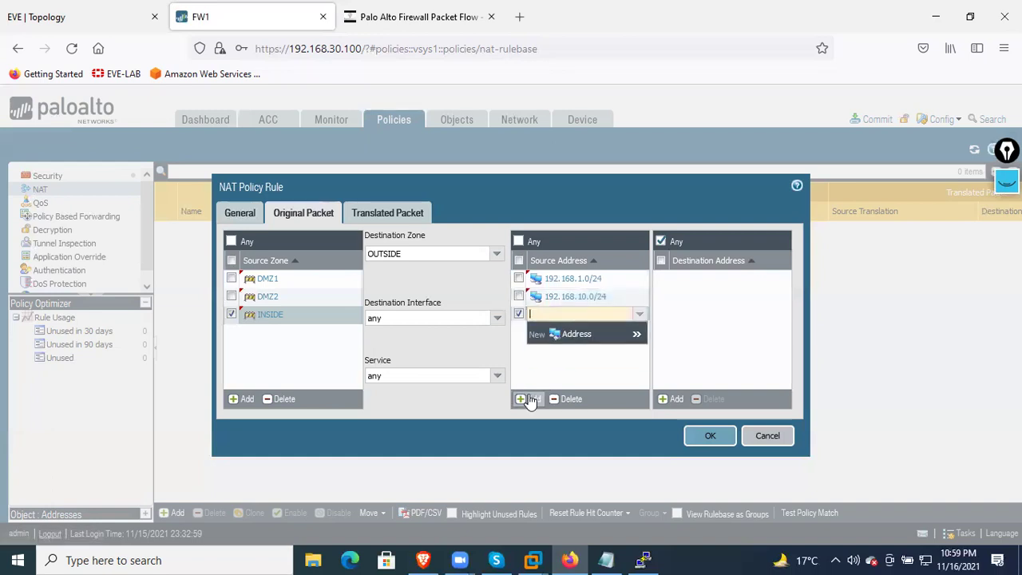
pyautogui.write('192.168.20.0/24')
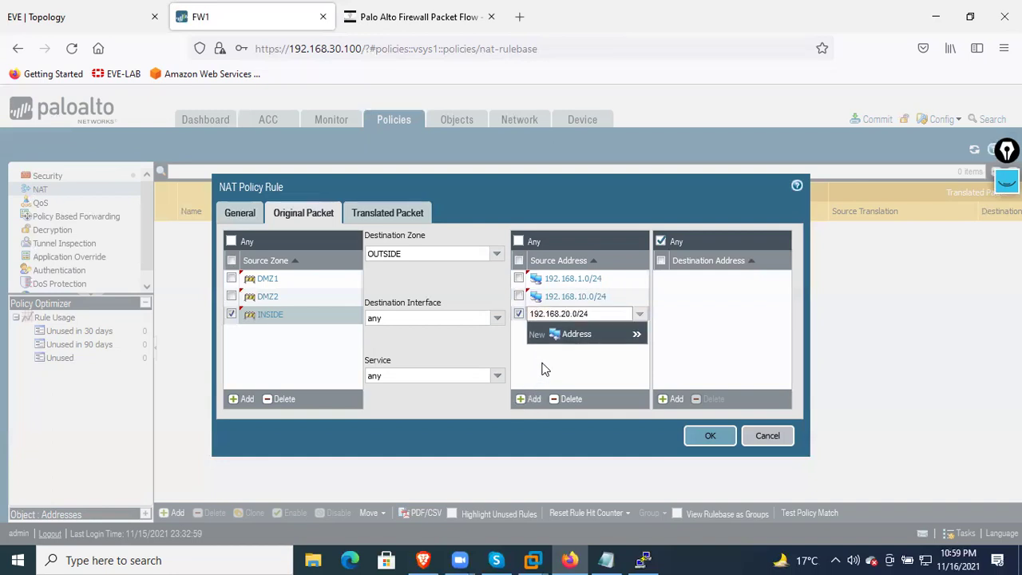
pyautogui.press('Return')
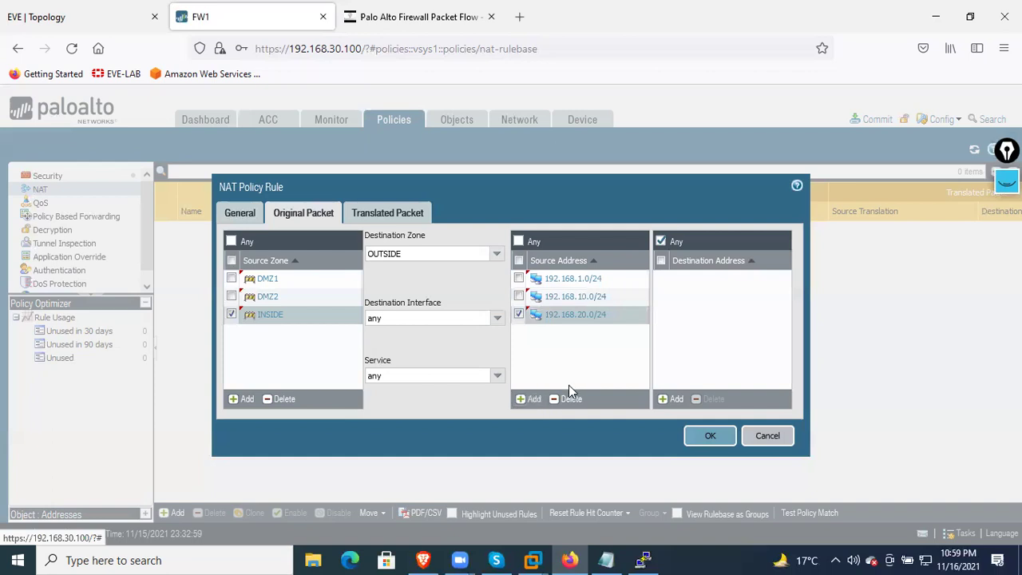
# Check the topology diagram, then add 192.168.101.0/24 as a fourth source address
pyautogui.click(83, 22)
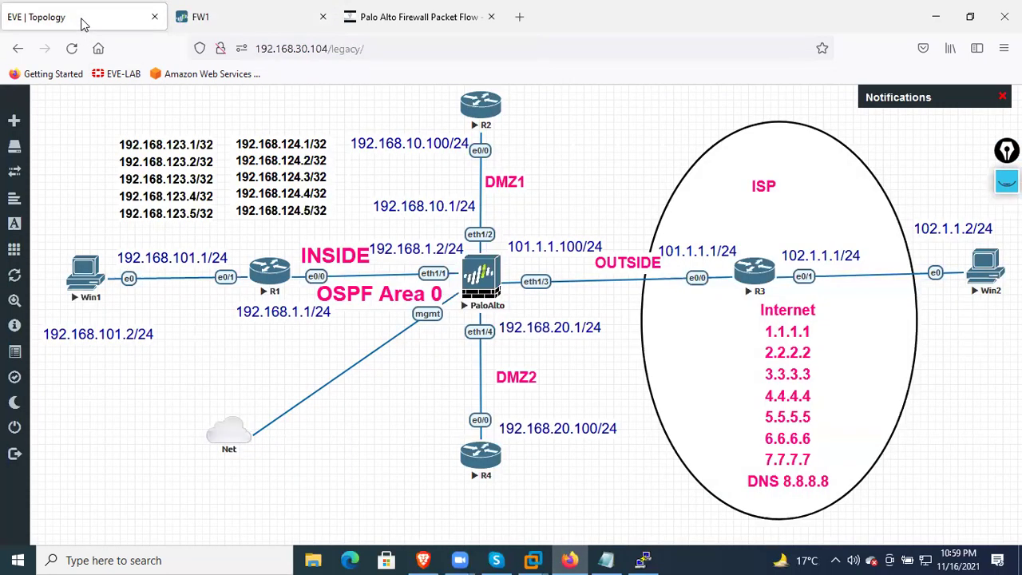
pyautogui.click(265, 24)
pyautogui.click(530, 399)
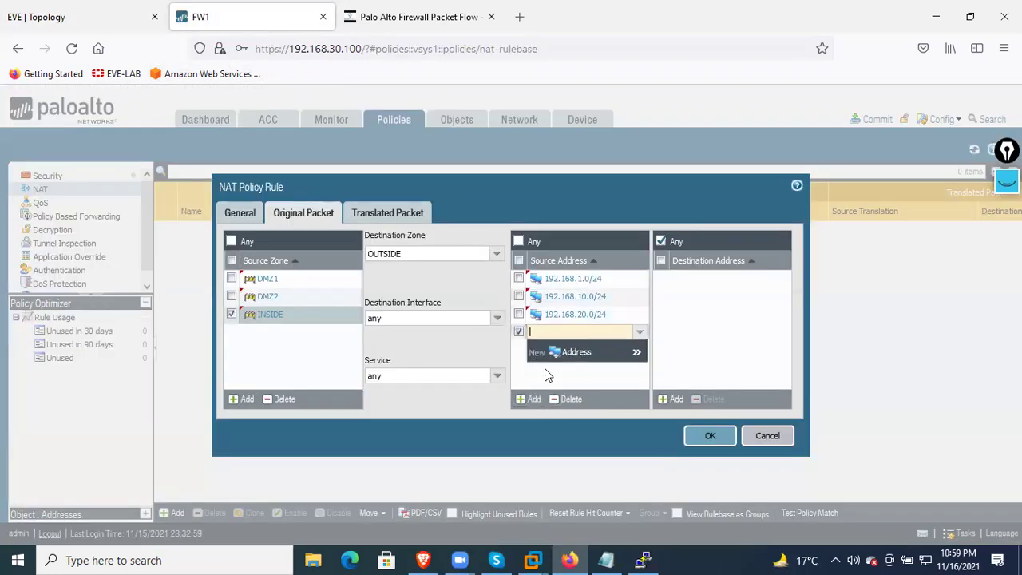
pyautogui.write('192.168.10')
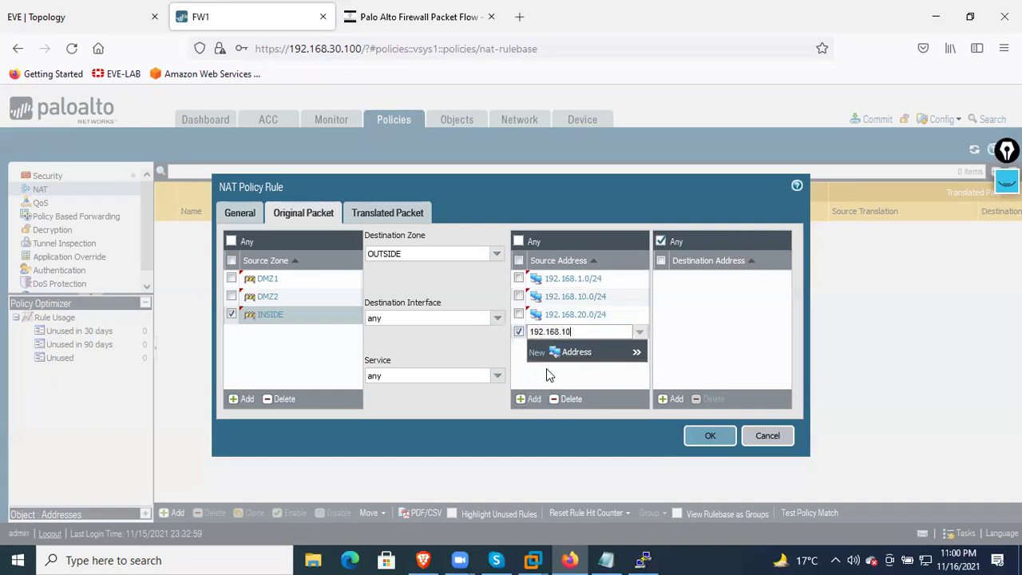
pyautogui.write('1.0/25')
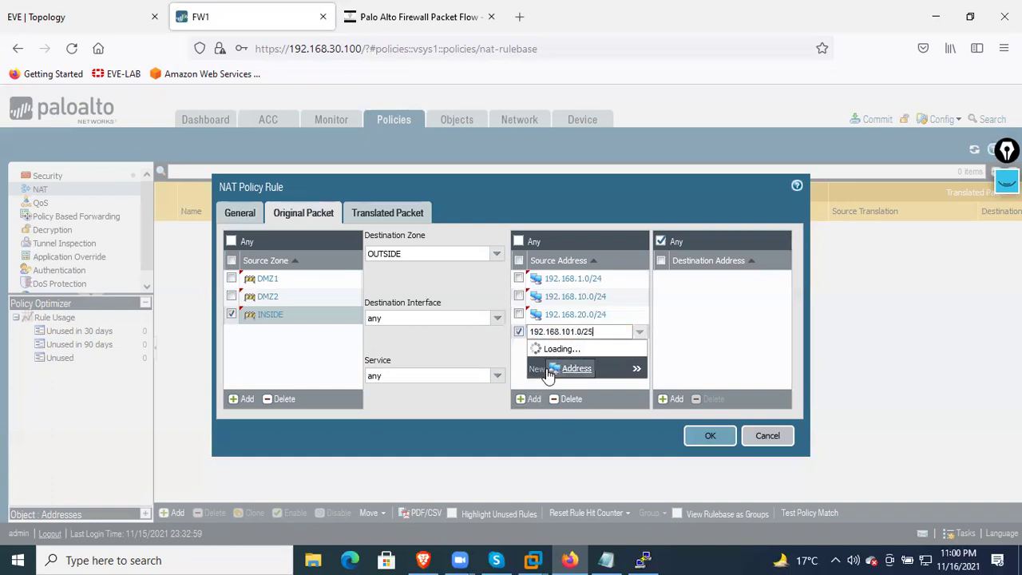
pyautogui.press('BackSpace')
pyautogui.write('4')
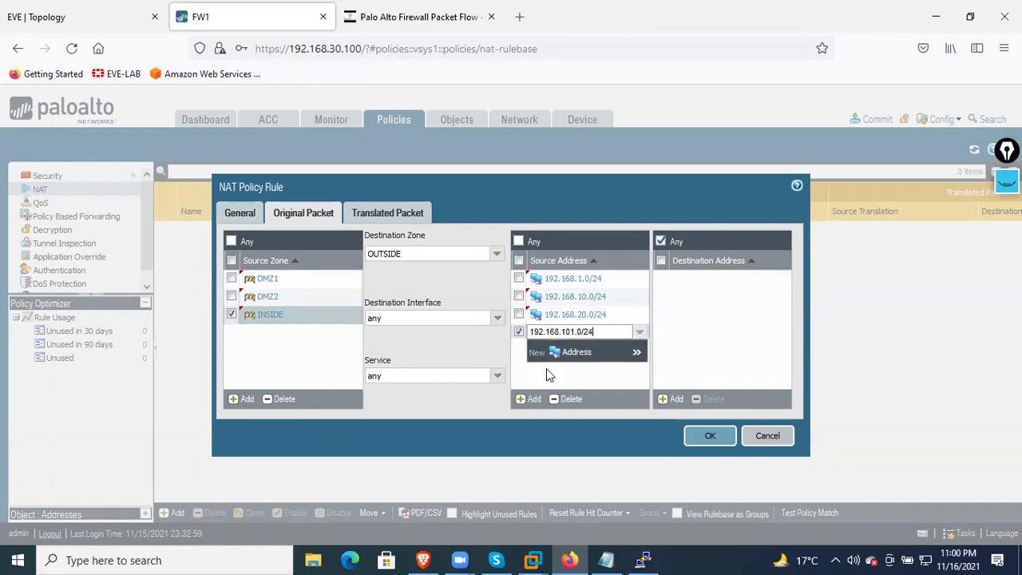
pyautogui.click(583, 386)
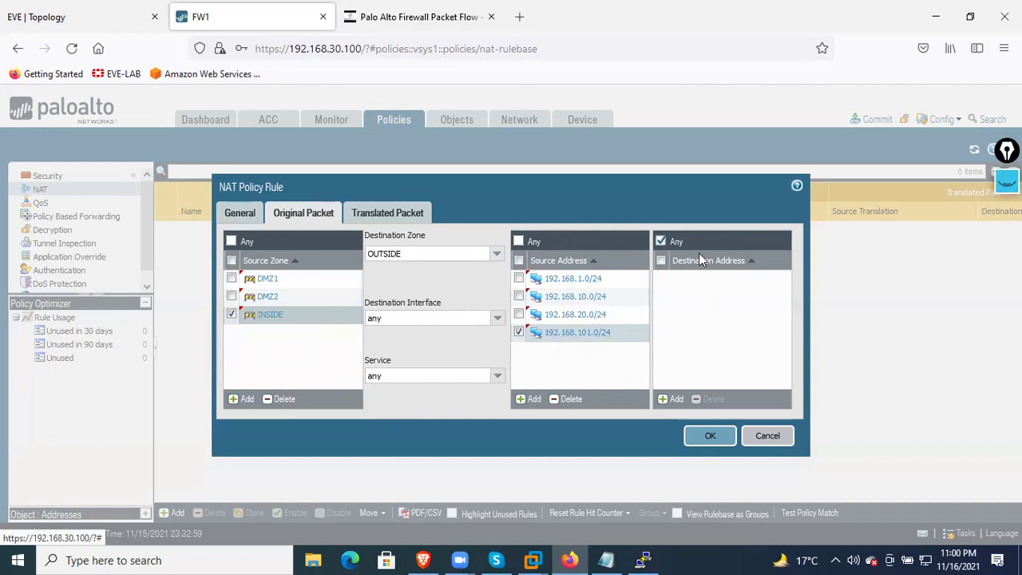
# Translate sources with Dynamic IP And Port to ethernet1/3's 101.1.1.100/24 and save PAT-RULE
pyautogui.click(386, 214)
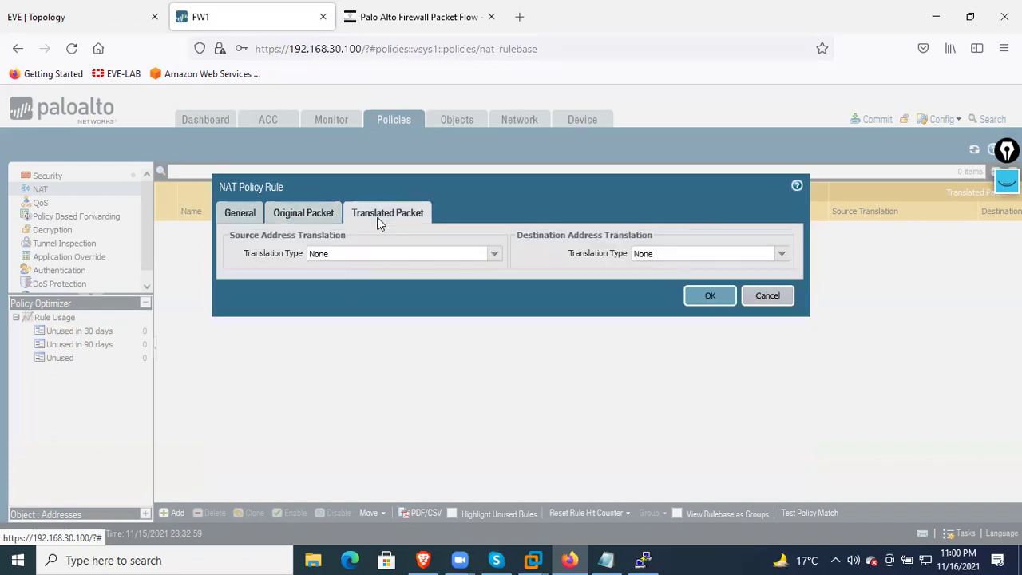
pyautogui.click(492, 254)
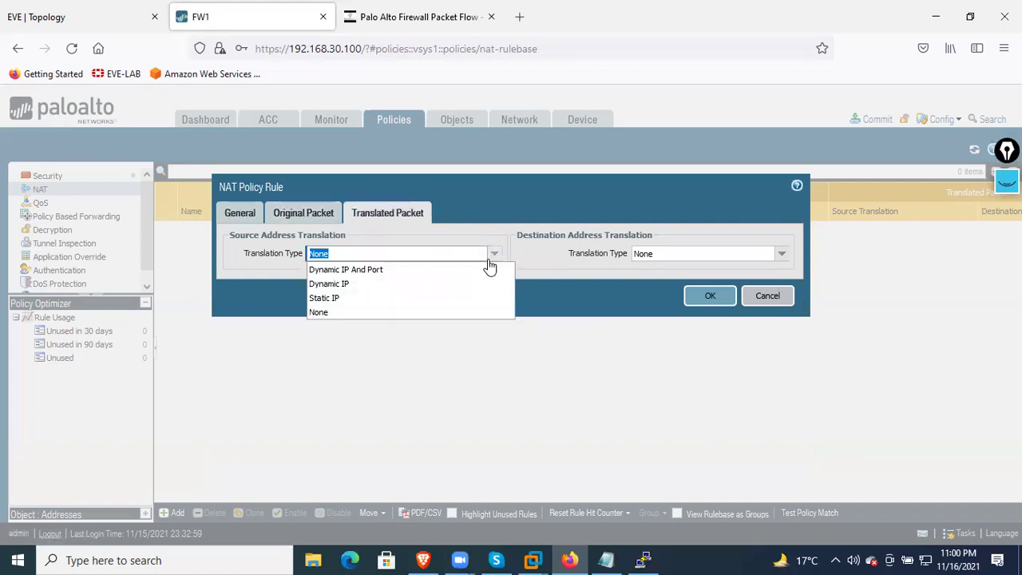
pyautogui.click(428, 270)
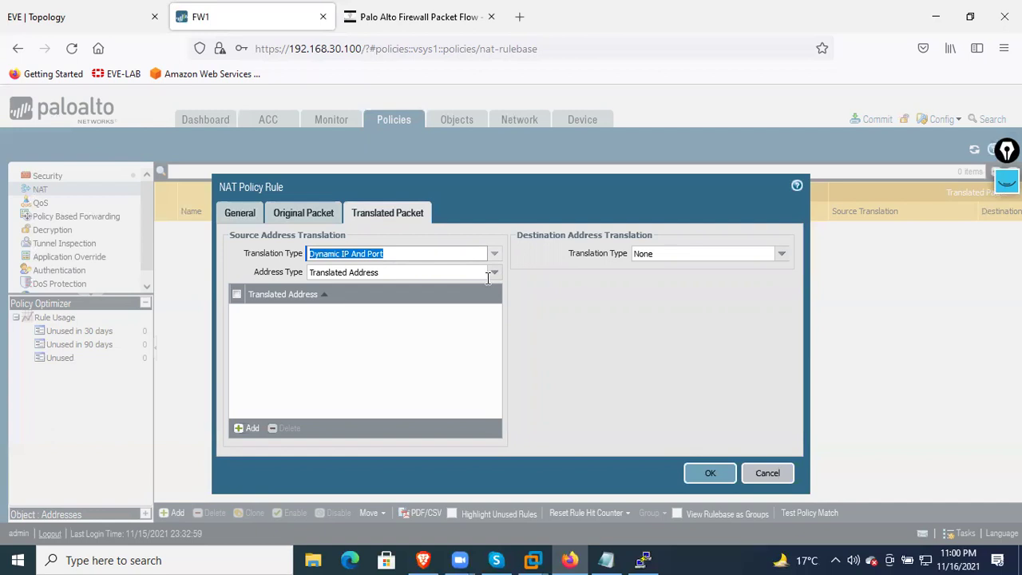
pyautogui.click(492, 273)
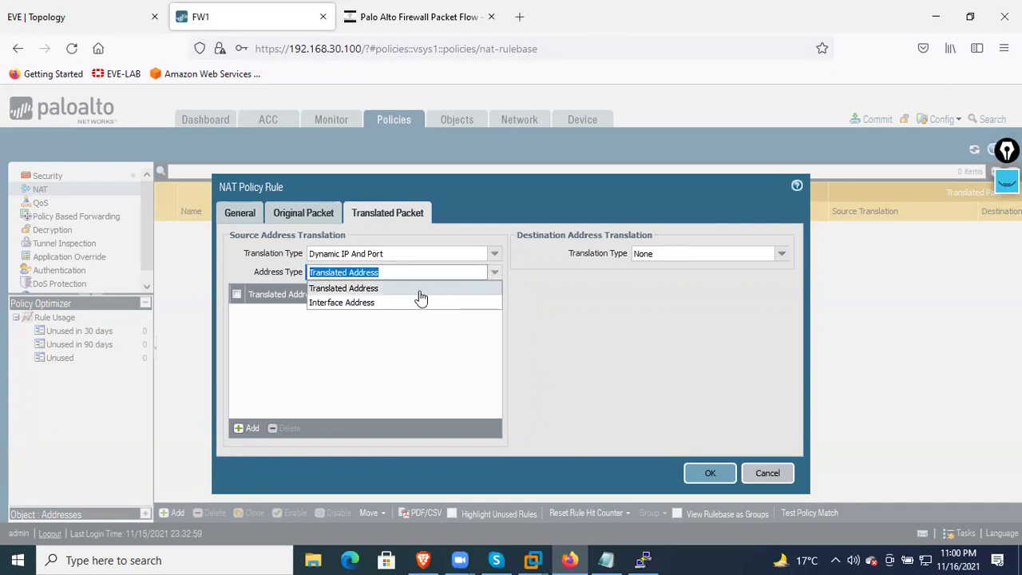
pyautogui.click(375, 303)
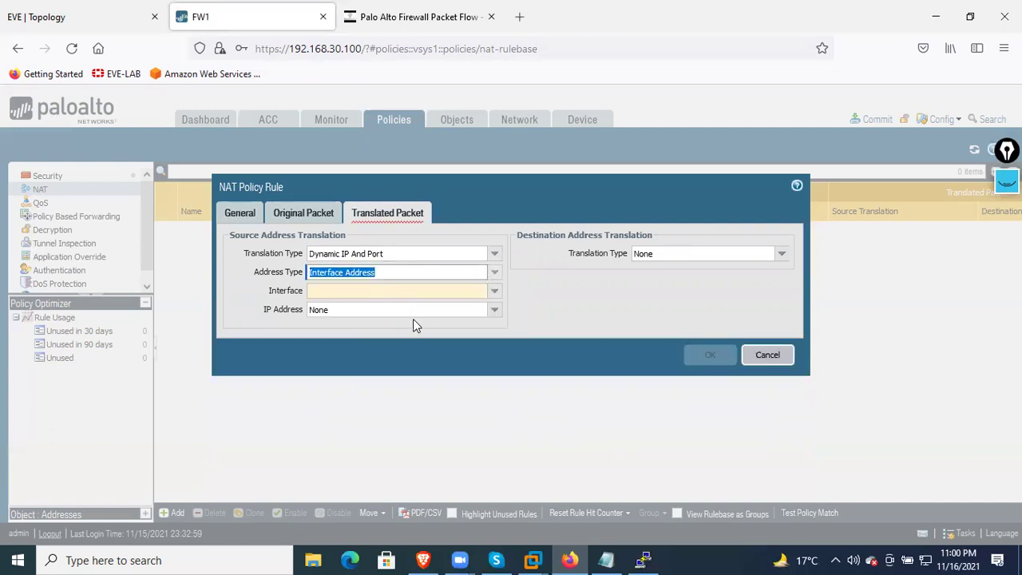
pyautogui.click(422, 292)
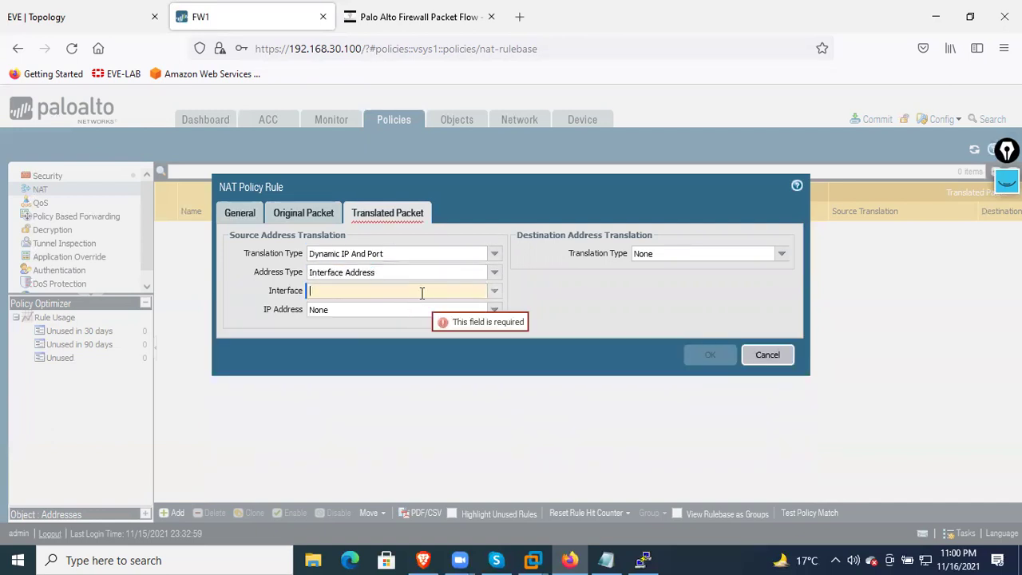
pyautogui.click(496, 294)
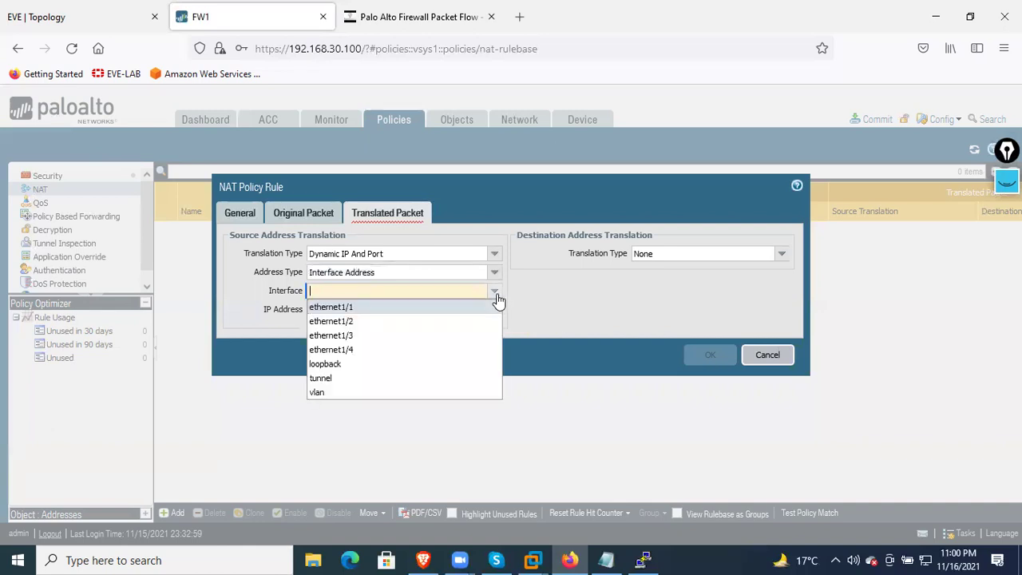
pyautogui.click(431, 344)
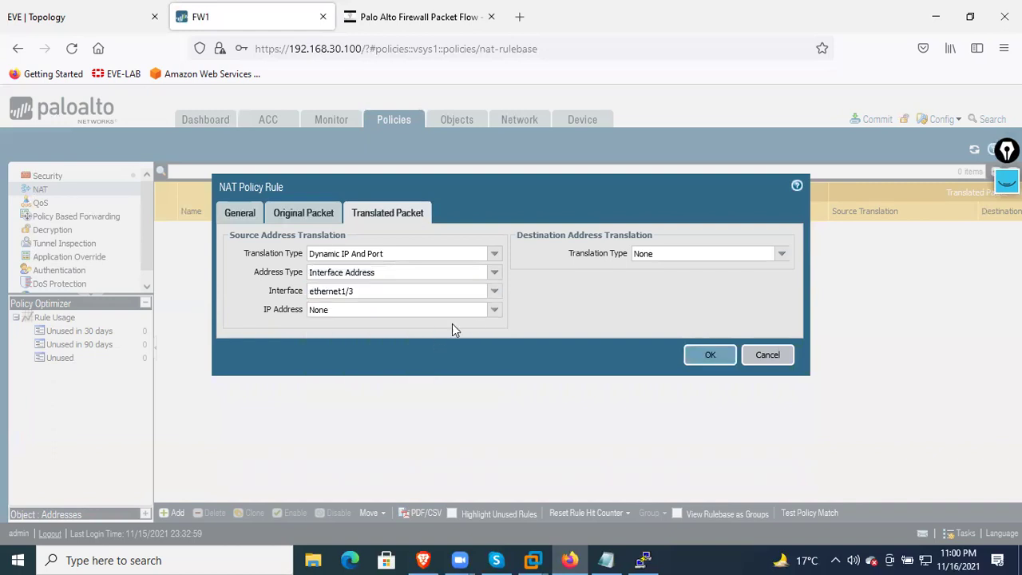
pyautogui.click(492, 313)
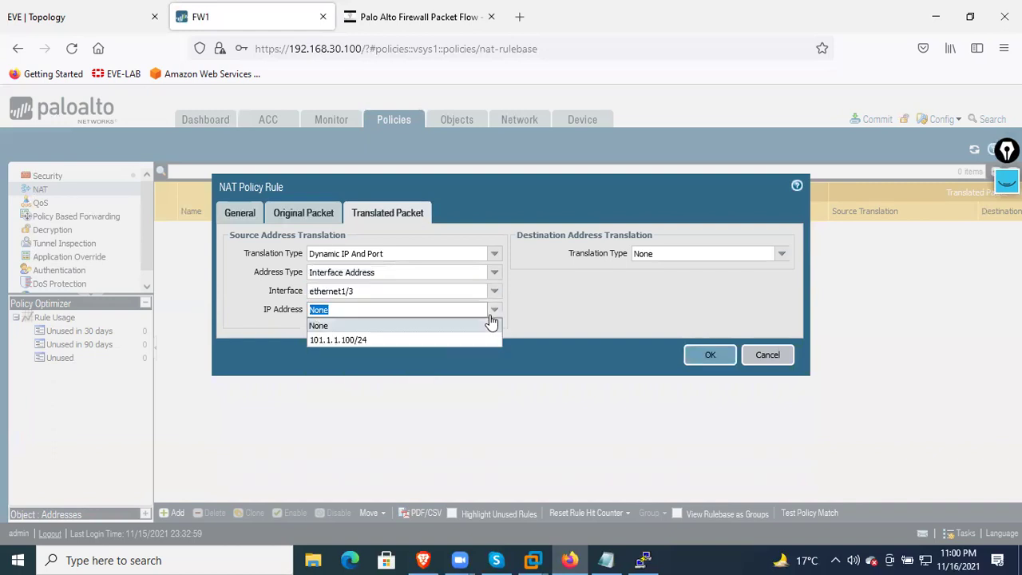
pyautogui.click(407, 340)
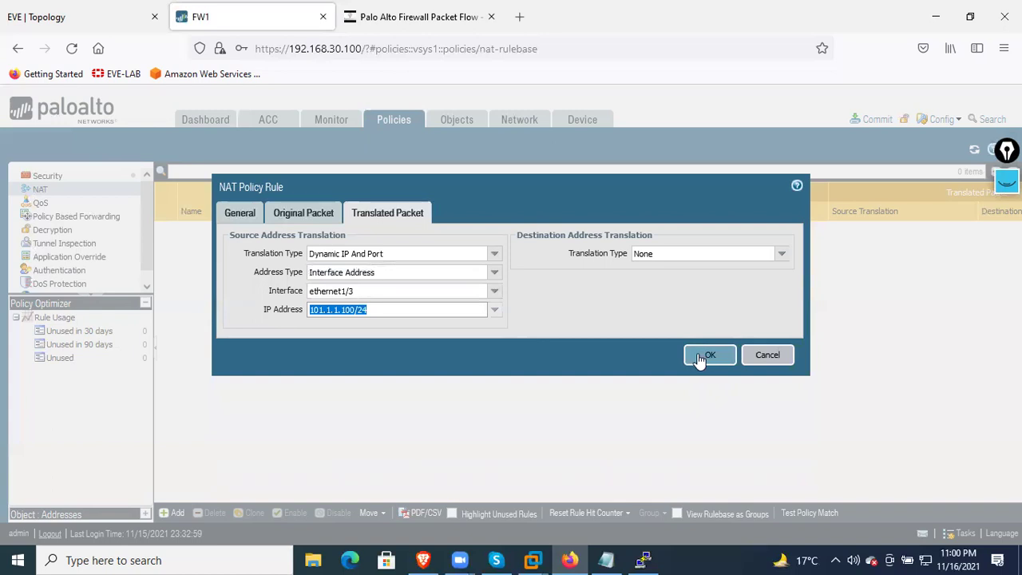
pyautogui.click(700, 358)
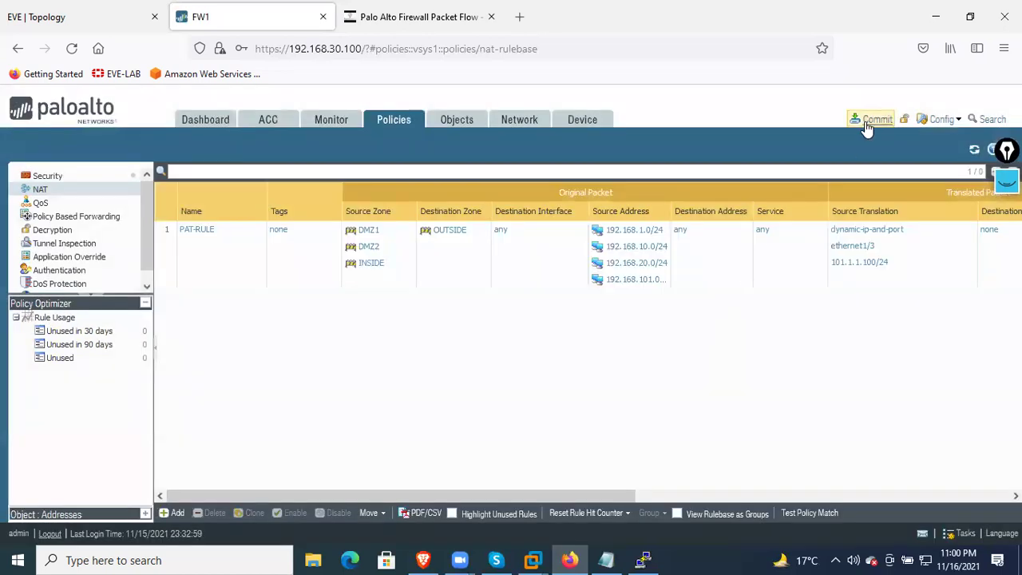
# Commit the firewall configuration and close the successful commit status report
pyautogui.click(867, 128)
pyautogui.click(648, 487)
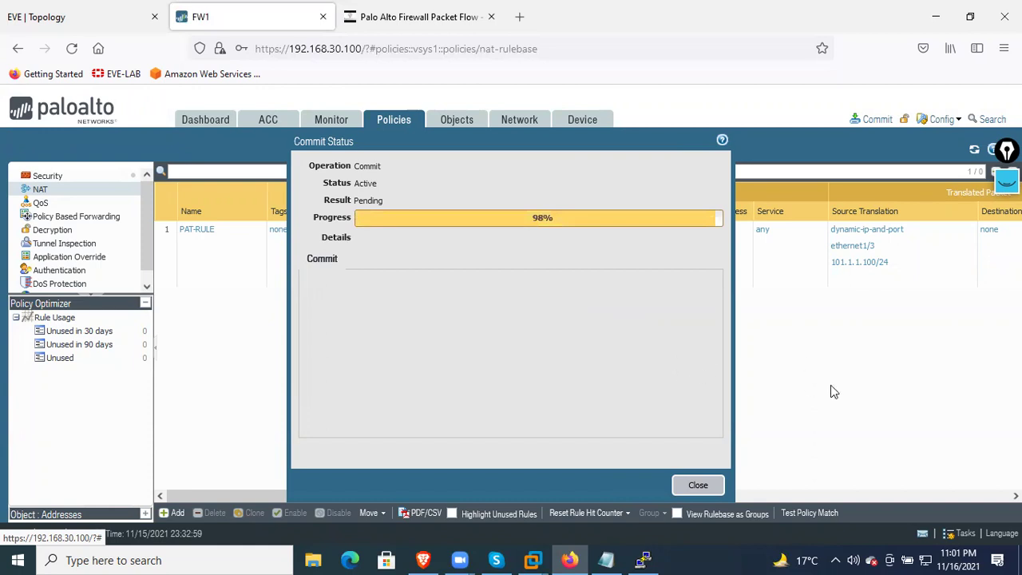
pyautogui.moveTo(553, 141); pyautogui.dragTo(349, 138)
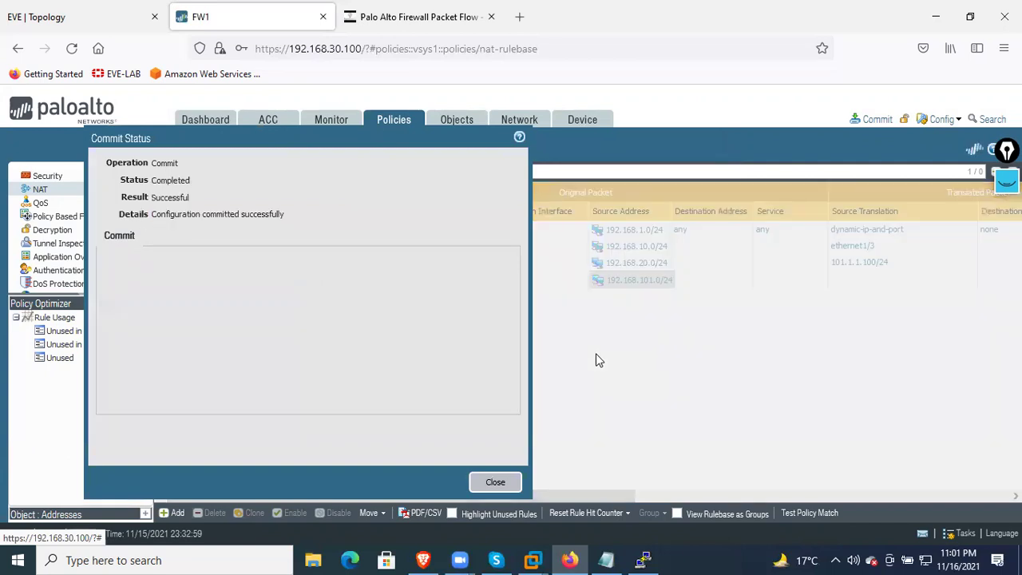
pyautogui.click(503, 479)
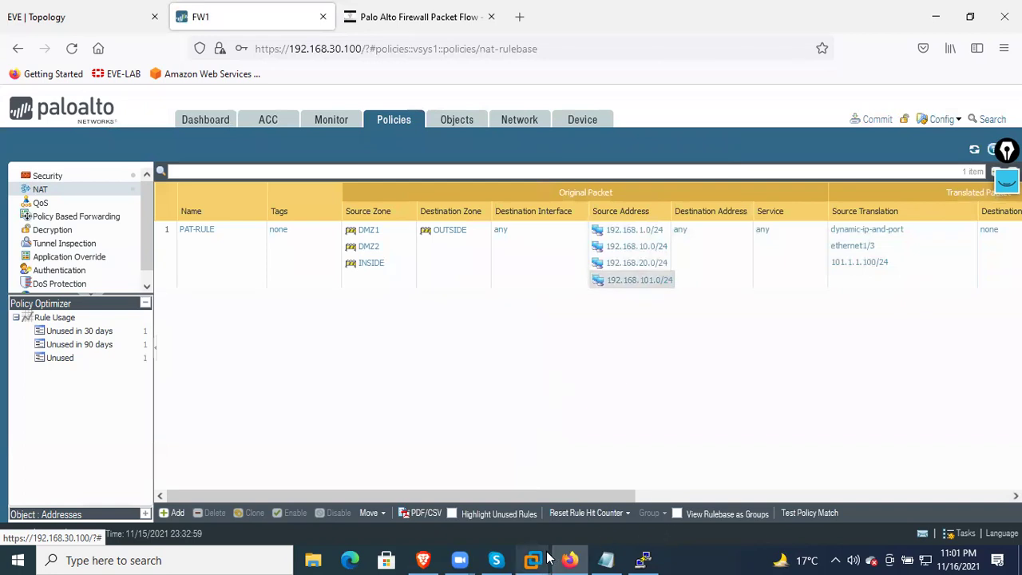
# Return to the EVE-NG topology and put away the R3 console
pyautogui.moveTo(552, 557)
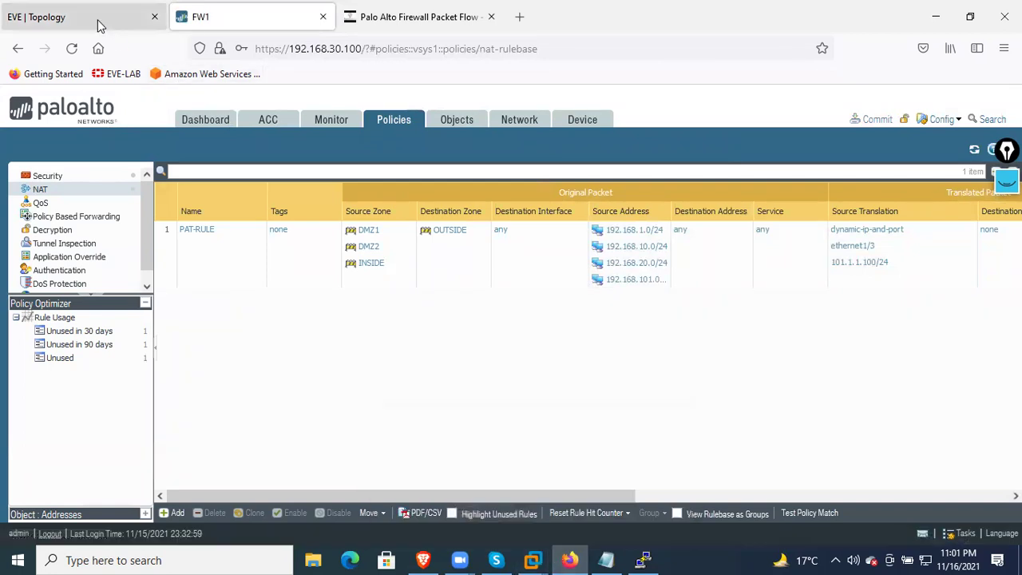
pyautogui.click(98, 17)
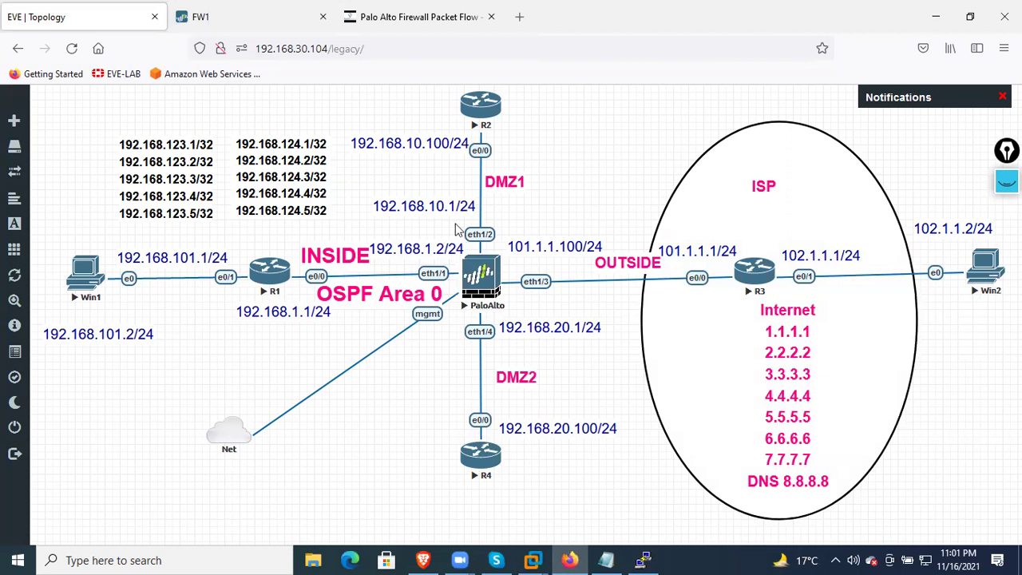
pyautogui.click(643, 559)
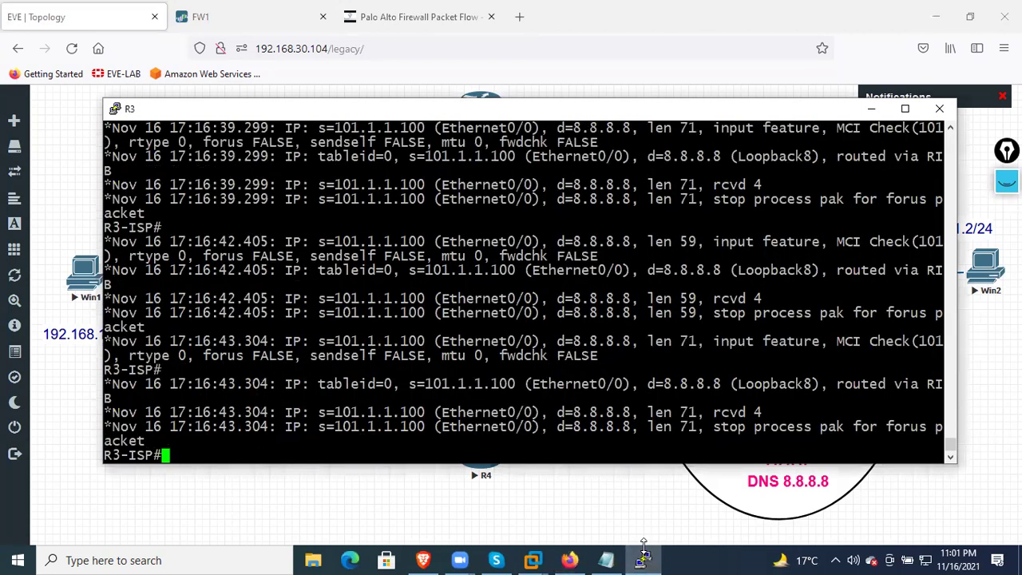
pyautogui.click(872, 108)
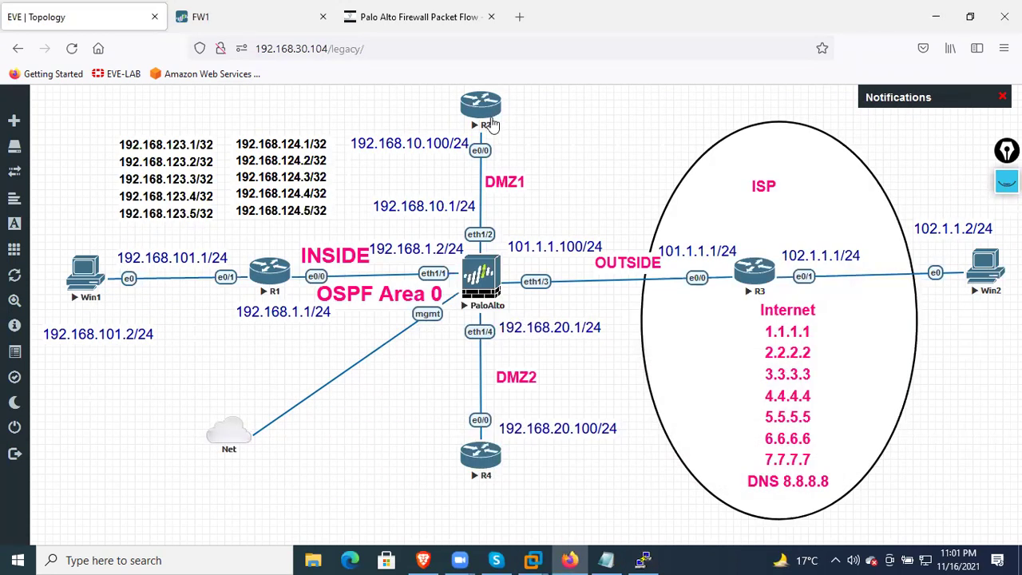
# On R2, exit the telnet session and ping 8.8.8.8 successfully, then hide the console
pyautogui.click(490, 127)
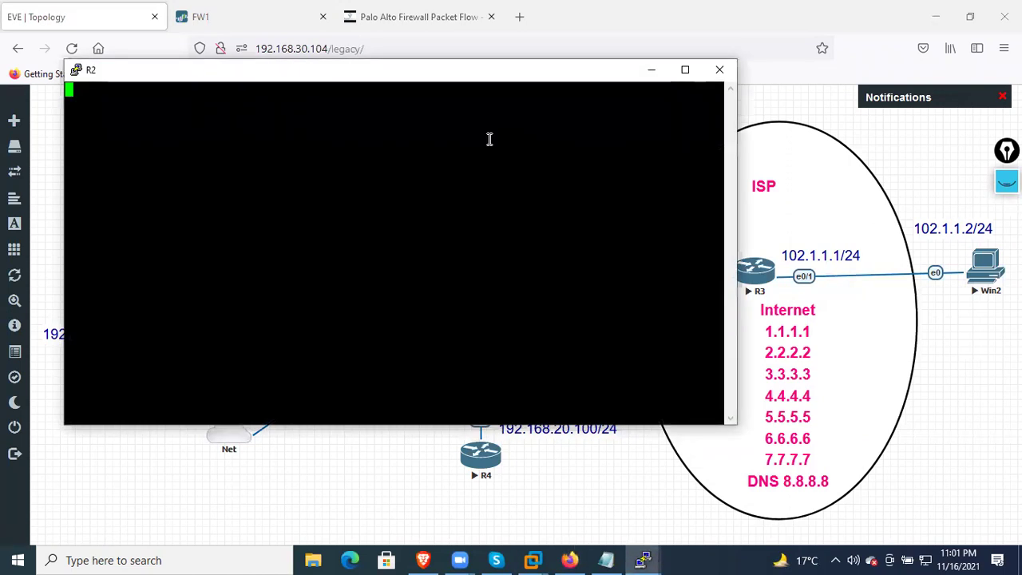
pyautogui.press('Return')
pyautogui.press('Return')
pyautogui.press('Return')
pyautogui.press('Return')
pyautogui.press('Return')
pyautogui.write('exit')
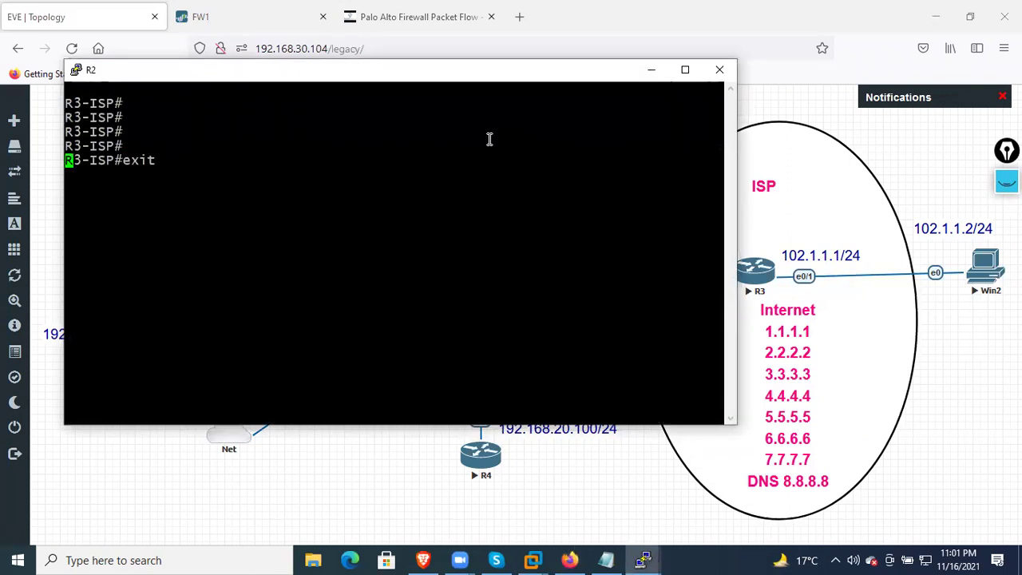
pyautogui.press('Return')
pyautogui.press('Return')
pyautogui.press('Return')
pyautogui.press('Return')
pyautogui.press('Return')
pyautogui.write('ping 8.8.8.8')
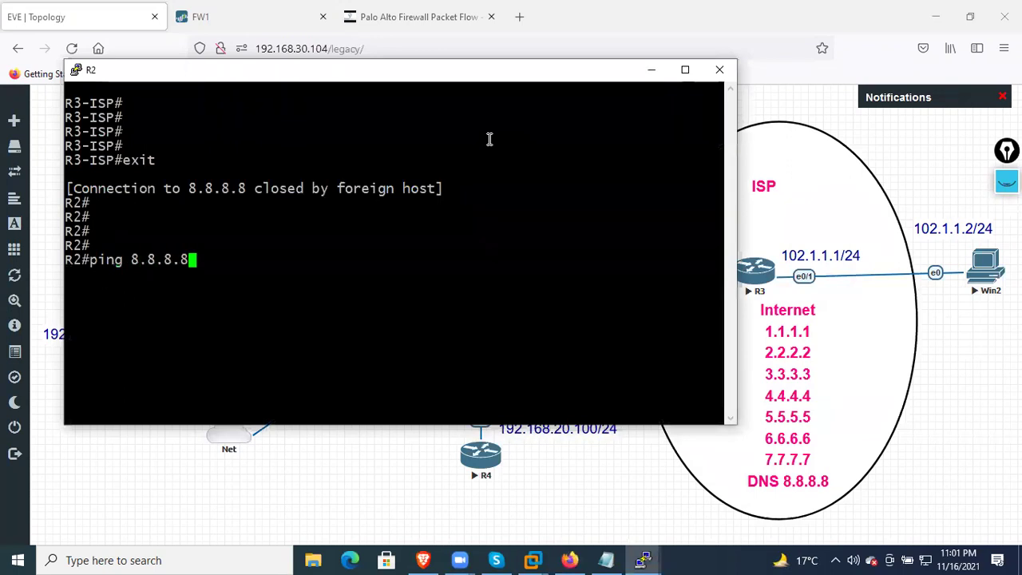
pyautogui.press('Return')
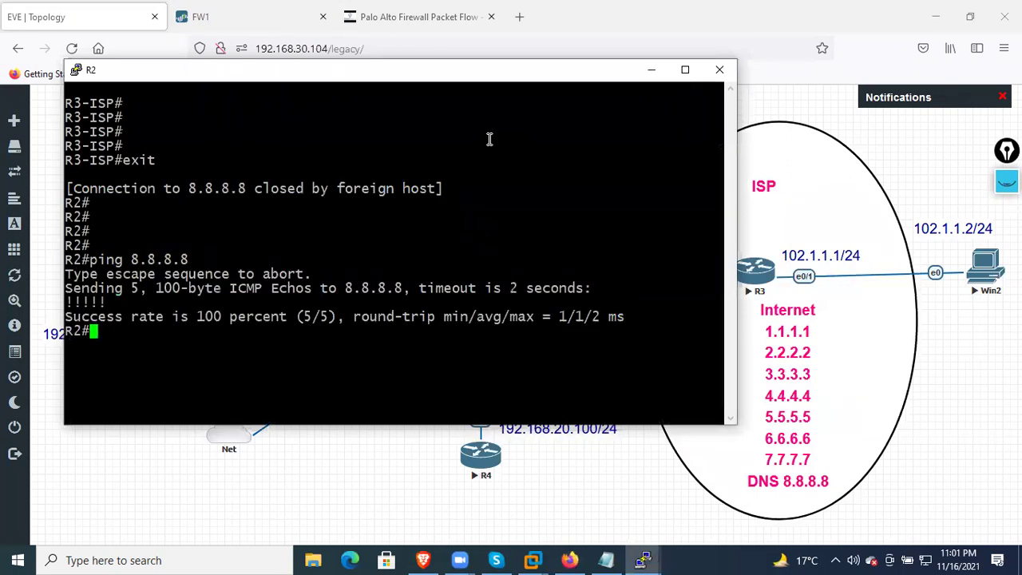
pyautogui.click(643, 560)
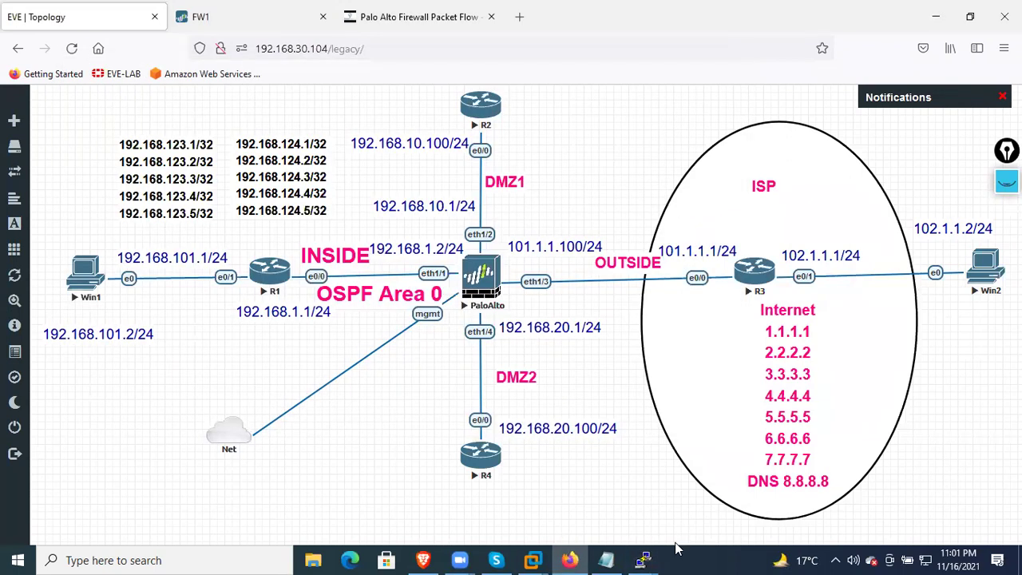
pyautogui.moveTo(649, 558)
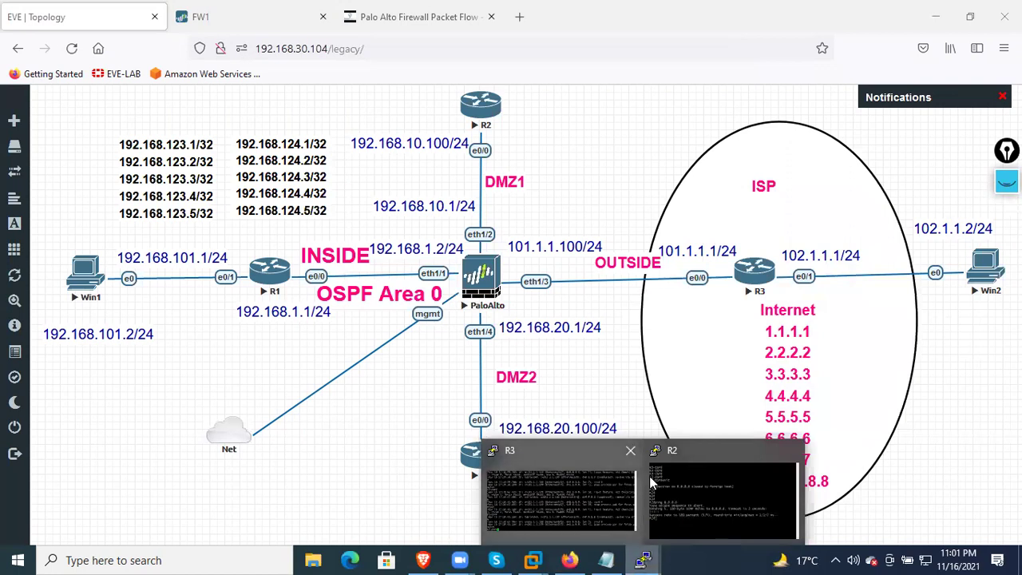
# On R4, exit the telnet session to R3-ISP and ping 8.8.8.8
pyautogui.click(484, 461)
pyautogui.press('Return')
pyautogui.press('Return')
pyautogui.press('Return')
pyautogui.press('Return')
pyautogui.press('Return')
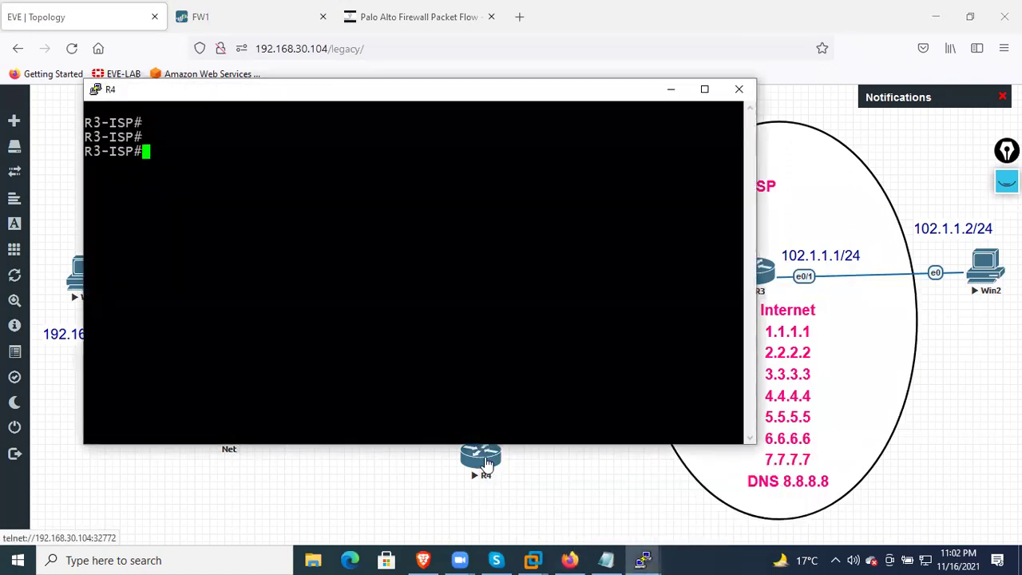
pyautogui.write('exit')
pyautogui.press('Return')
pyautogui.press('Return')
pyautogui.press('Return')
pyautogui.press('Return')
pyautogui.press('Return')
pyautogui.write('ping 8.8.8.8')
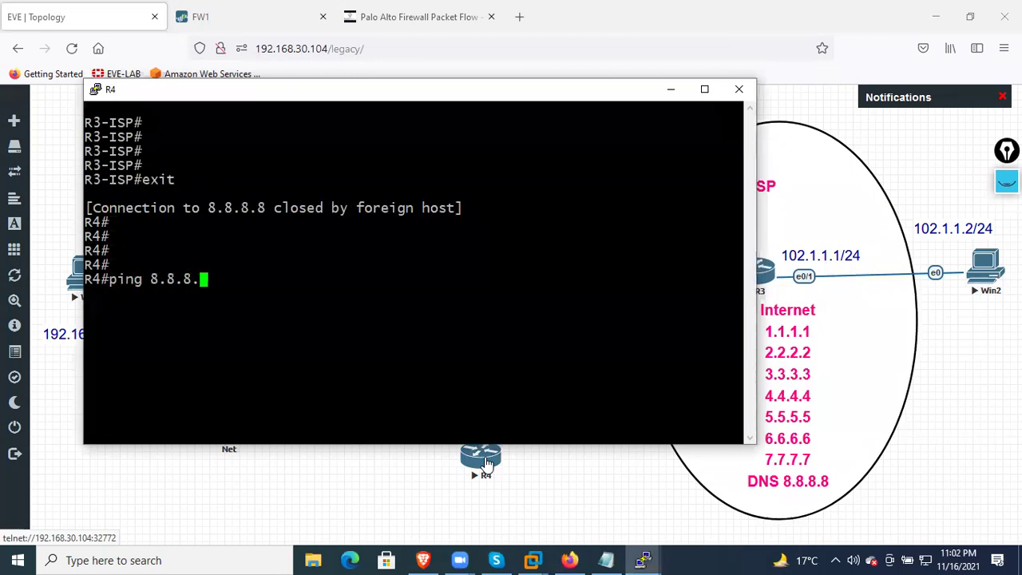
pyautogui.press('Return')
pyautogui.click(631, 467)
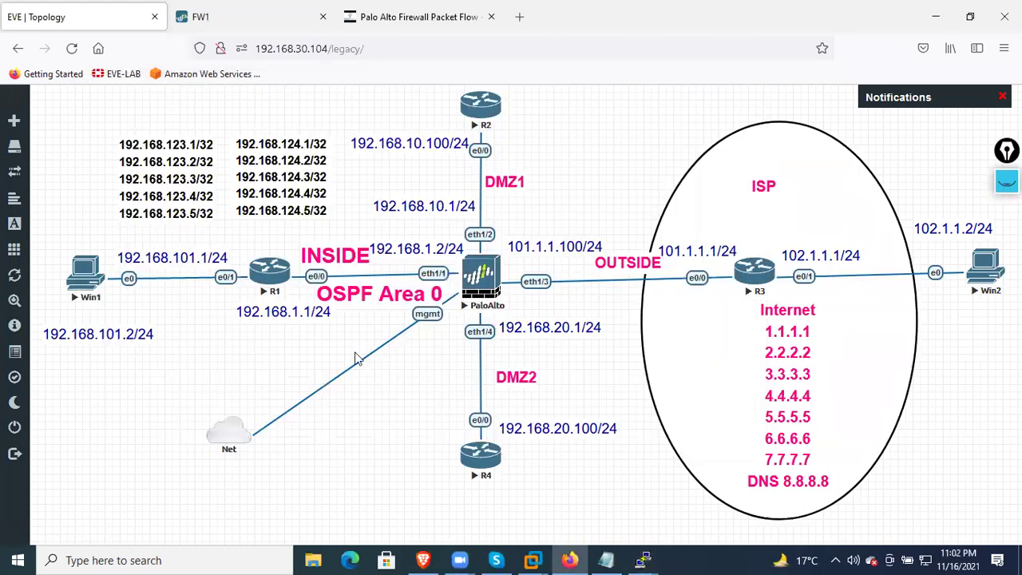
# Open R1's console and ping 8.8.8.8
pyautogui.click(271, 274)
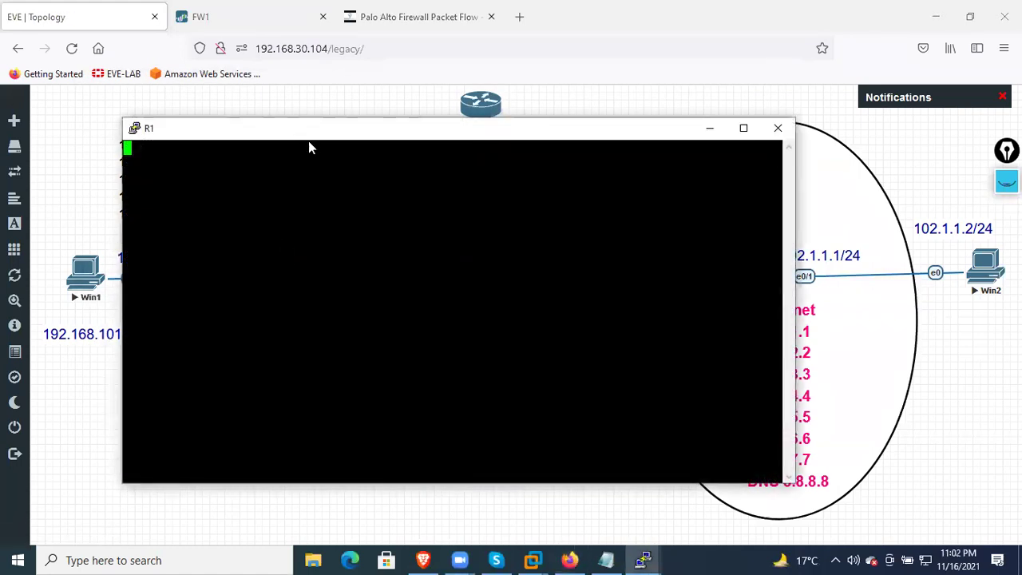
pyautogui.moveTo(300, 124); pyautogui.dragTo(401, 352)
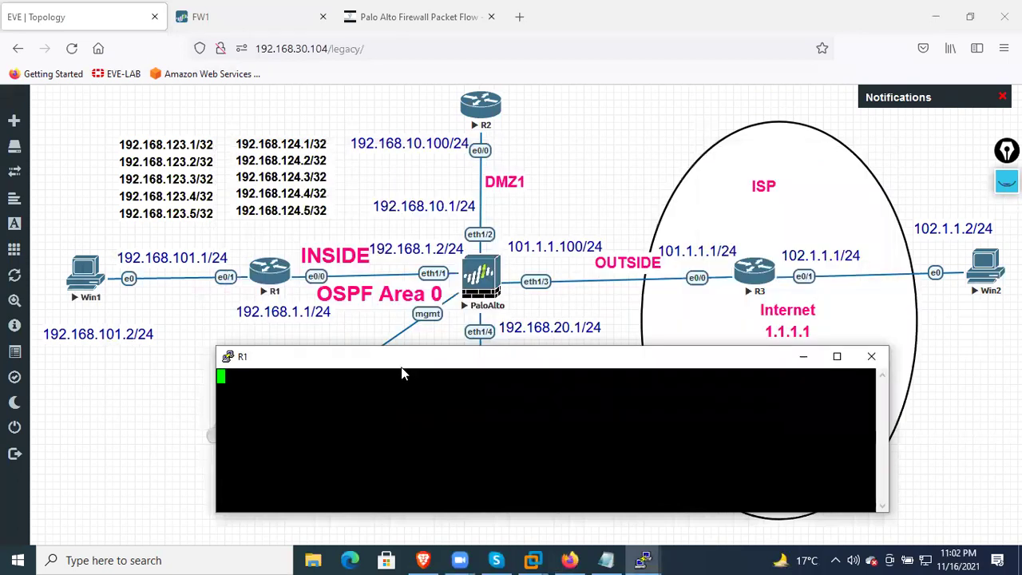
pyautogui.press('Return')
pyautogui.press('Return')
pyautogui.press('Return')
pyautogui.press('Return')
pyautogui.press('Return')
pyautogui.write('ping 8.8.8.8')
pyautogui.press('Return')
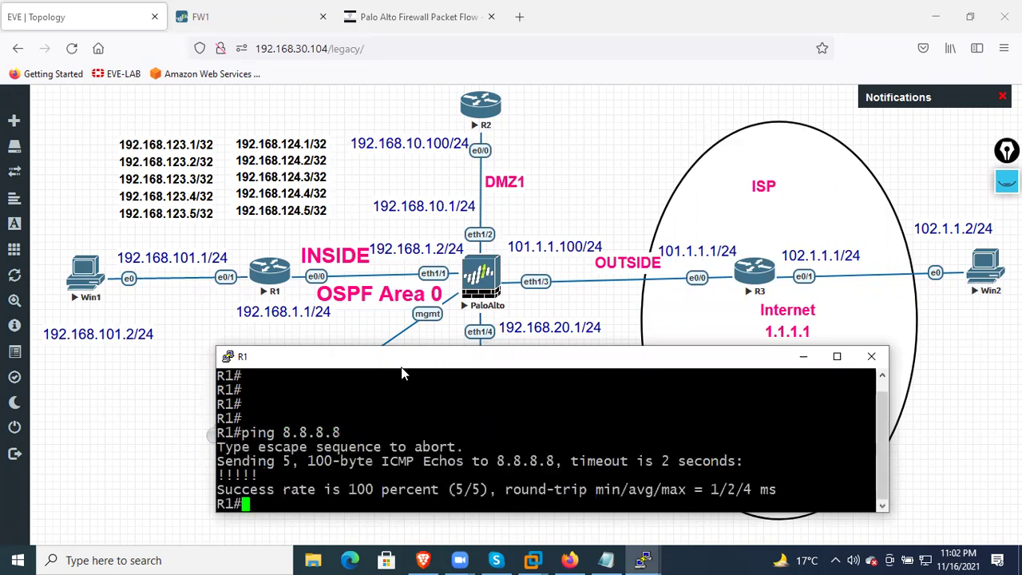
# Ping 8.8.8.8 from R1 sourced from e0/1 (192.168.101.1), then open the Win1 console
pyautogui.press('Up')
pyautogui.write('so')
pyautogui.press('Tab')
pyautogui.write('l')
pyautogui.press('BackSpace')
pyautogui.write('e0/1')
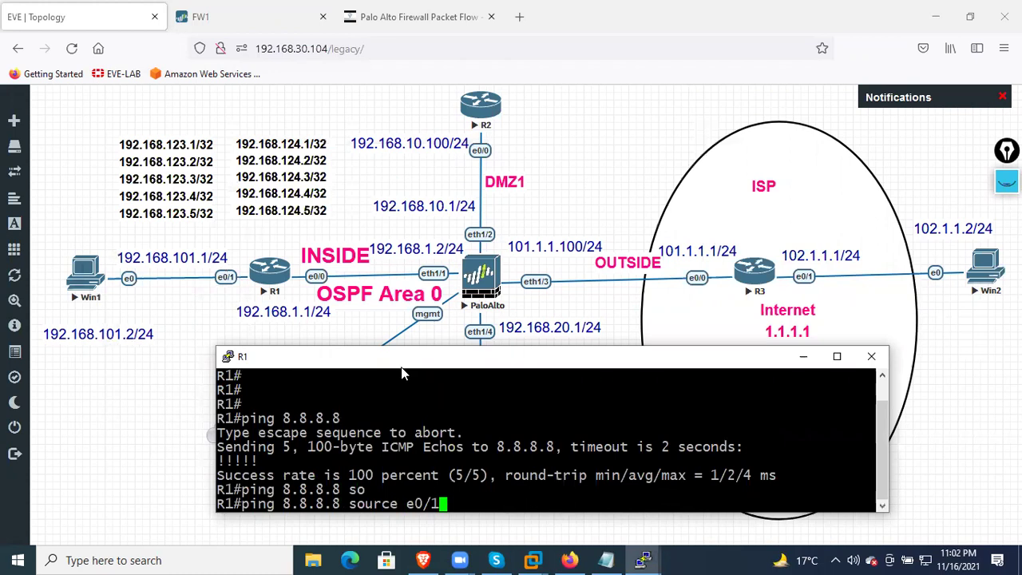
pyautogui.press('Return')
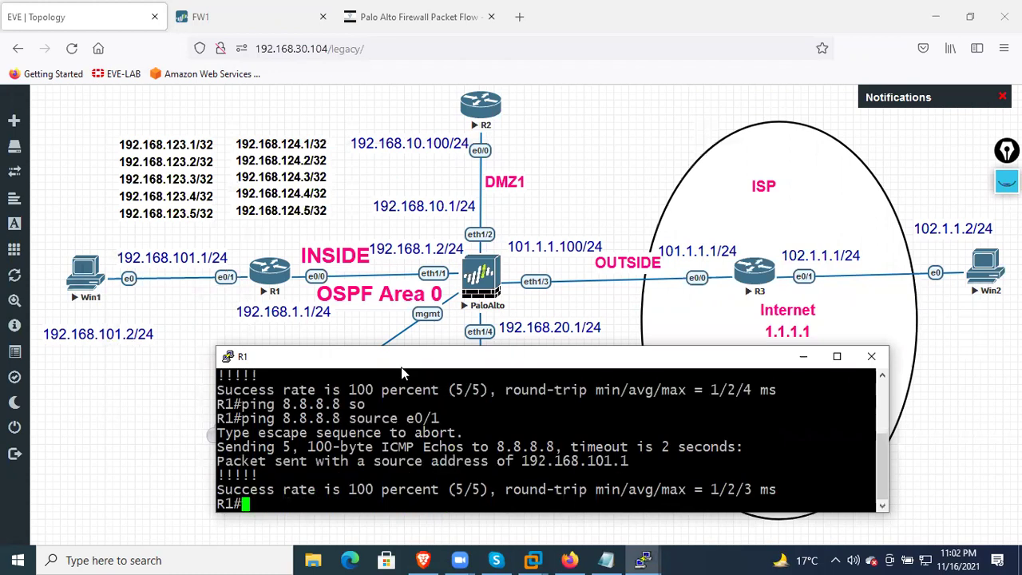
pyautogui.moveTo(444, 423); pyautogui.dragTo(219, 425)
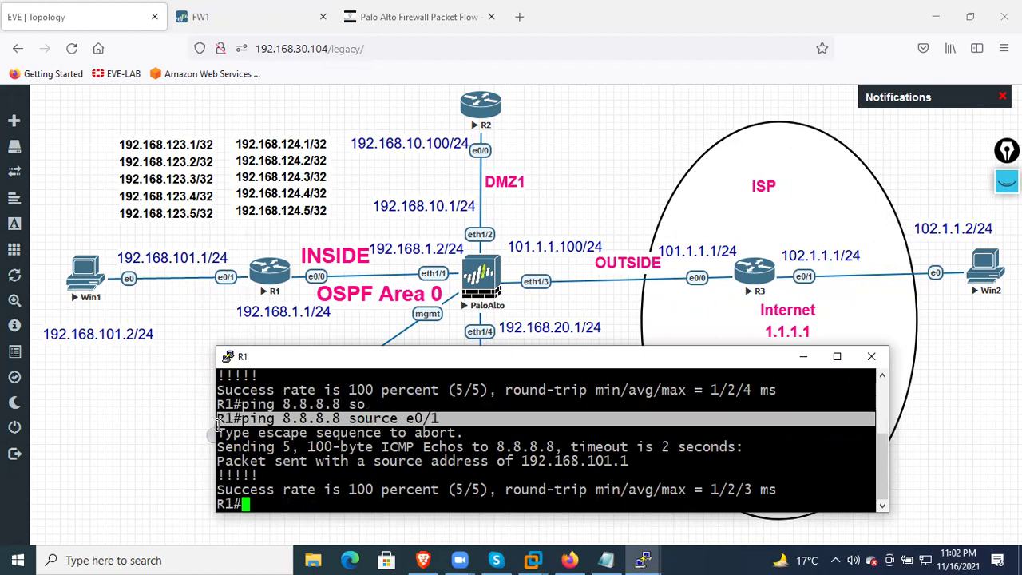
pyautogui.click(133, 394)
pyautogui.click(83, 278)
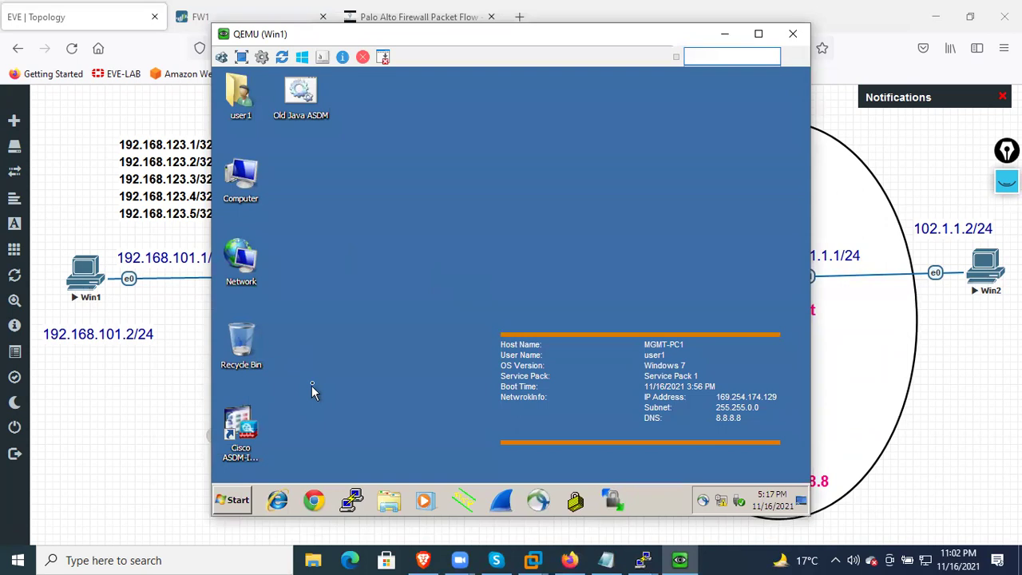
# Open a command prompt on Win1 through the Run box with cmd
pyautogui.press('super+r')
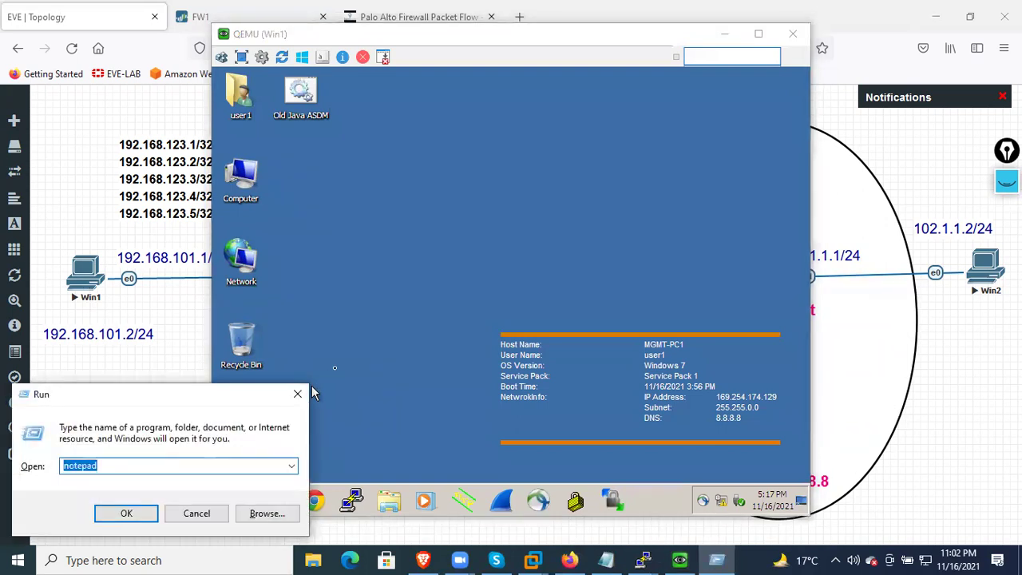
pyautogui.click(312, 393)
pyautogui.click(236, 501)
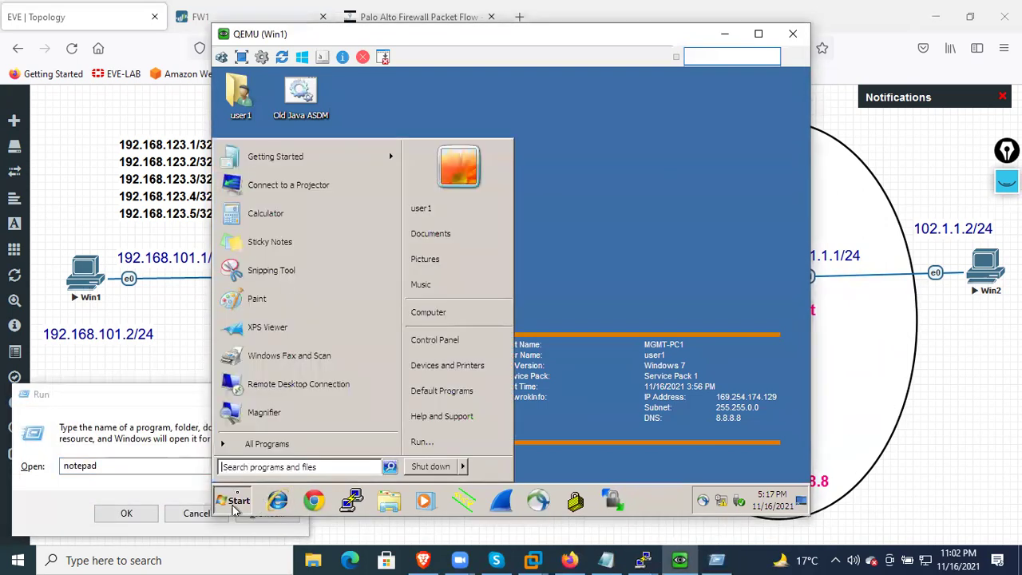
pyautogui.click(422, 441)
pyautogui.write('cm')
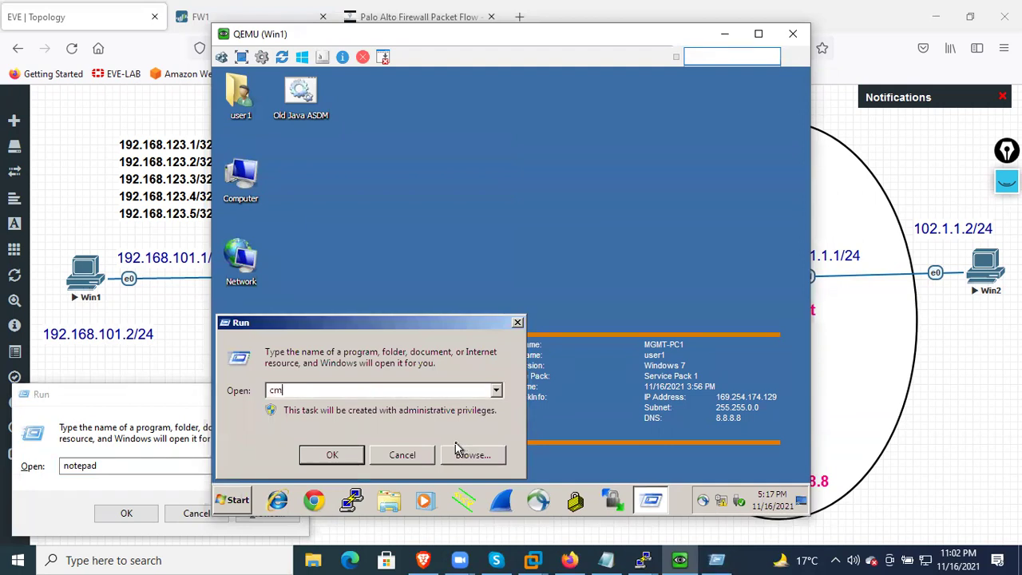
pyautogui.write('d')
pyautogui.press('Return')
pyautogui.press('Return')
pyautogui.press('Return')
pyautogui.press('Return')
pyautogui.press('Return')
pyautogui.write('ping 8.8.8.8')
pyautogui.press('Return')
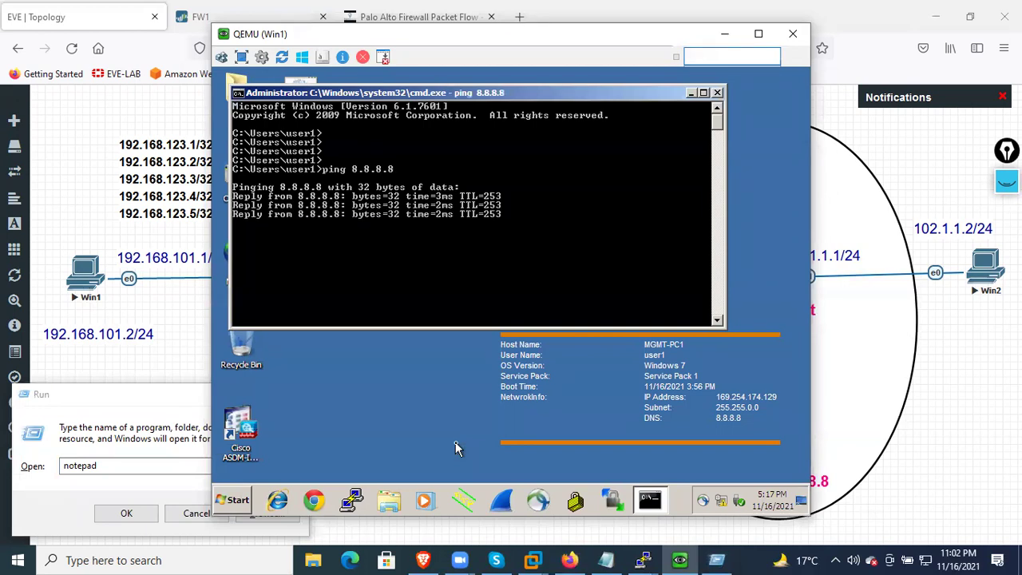
pyautogui.write('ping www.google')
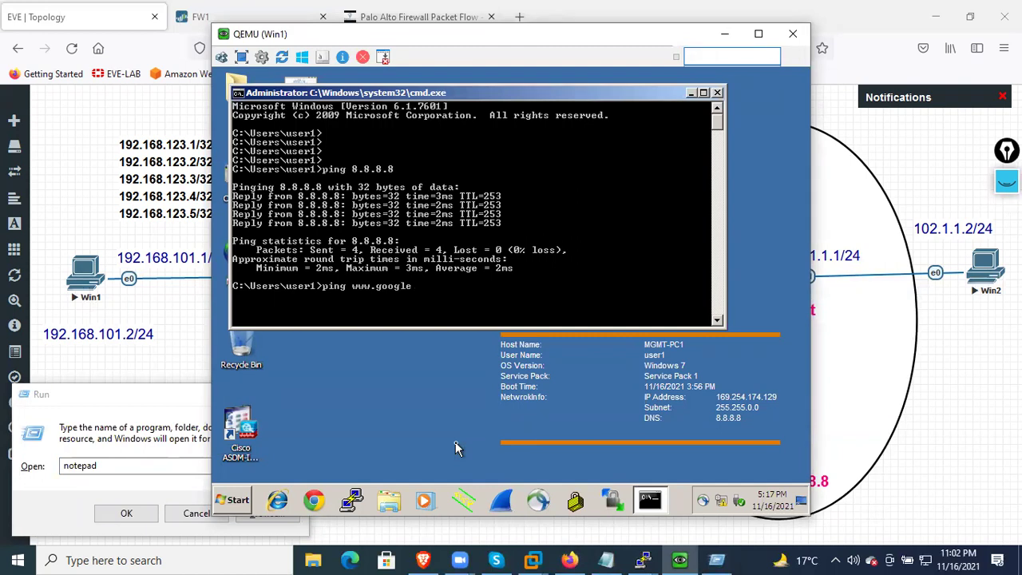
pyautogui.write('.com')
pyautogui.press('Return')
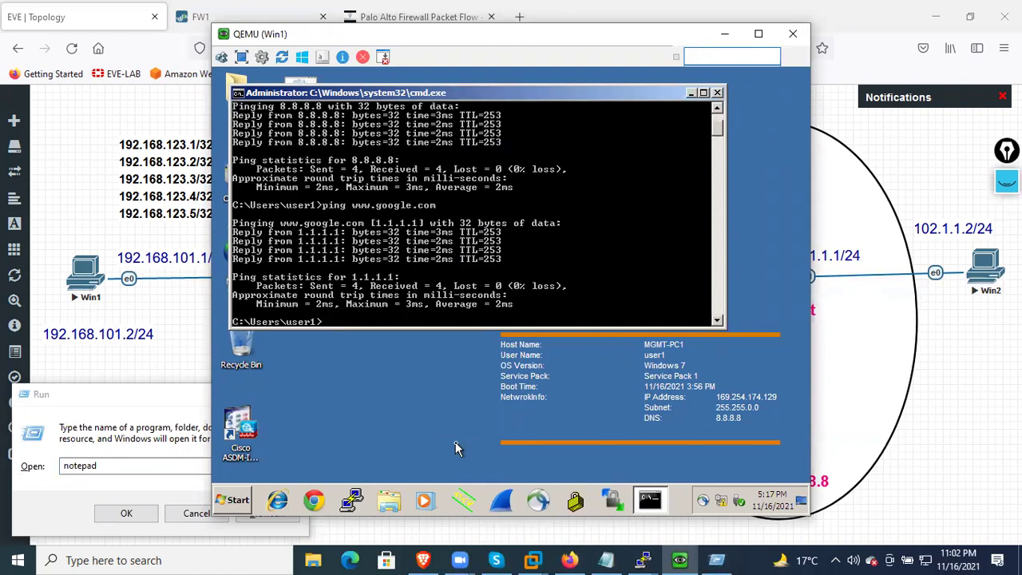
pyautogui.write('ping www.facebook.com')
pyautogui.press('Return')
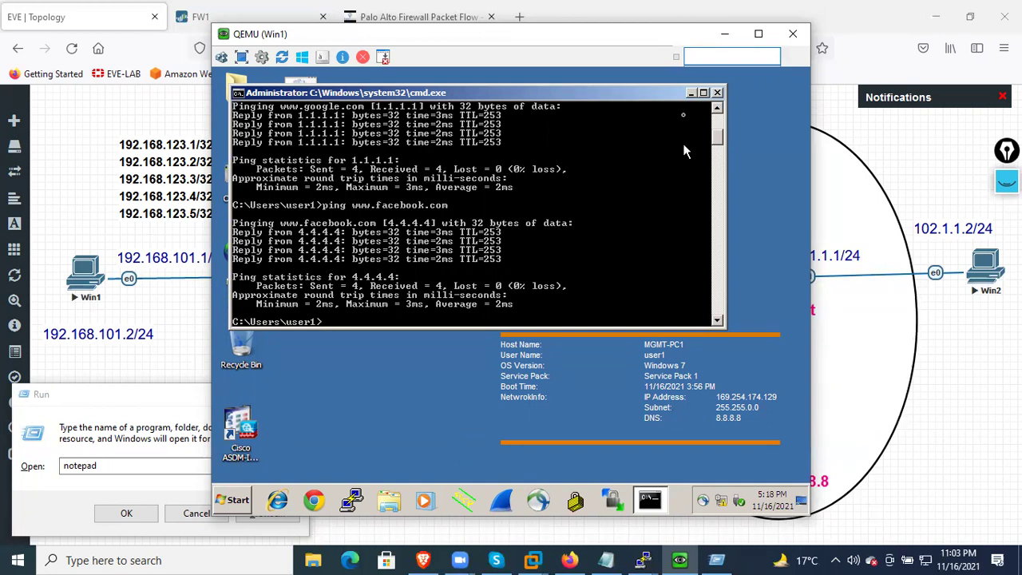
# Close the command prompt and launch Chrome on Win1
pyautogui.click(717, 93)
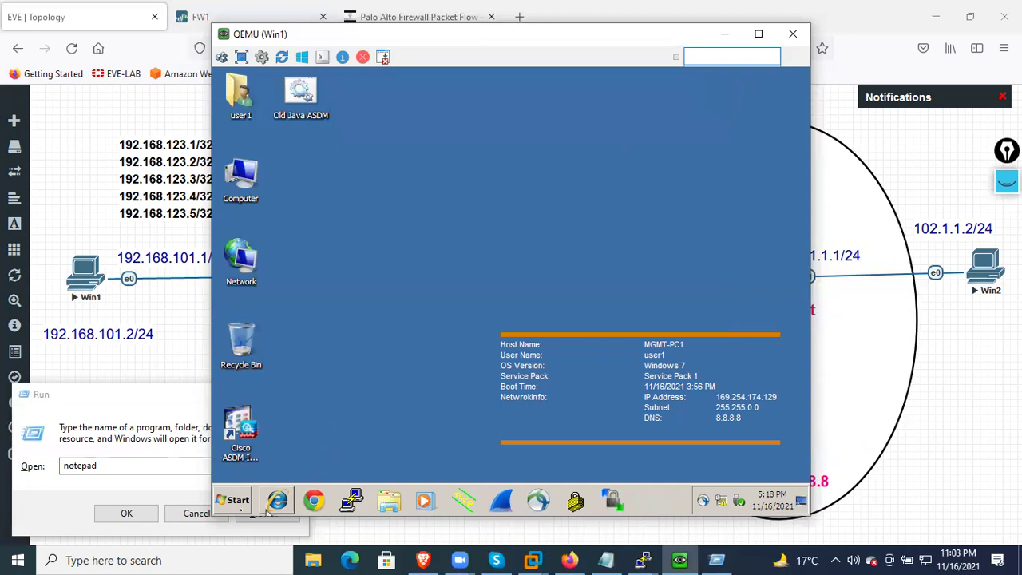
pyautogui.click(223, 505)
pyautogui.click(316, 501)
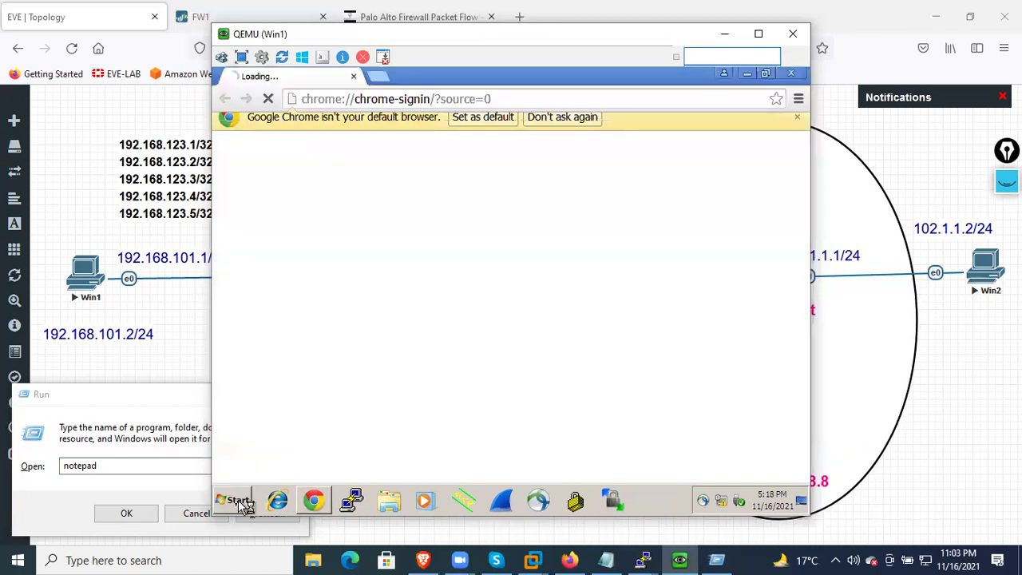
pyautogui.rightClick(238, 503)
# Shut down the Windows 7 guest and dismiss the leftover host Run box
pyautogui.click(238, 503)
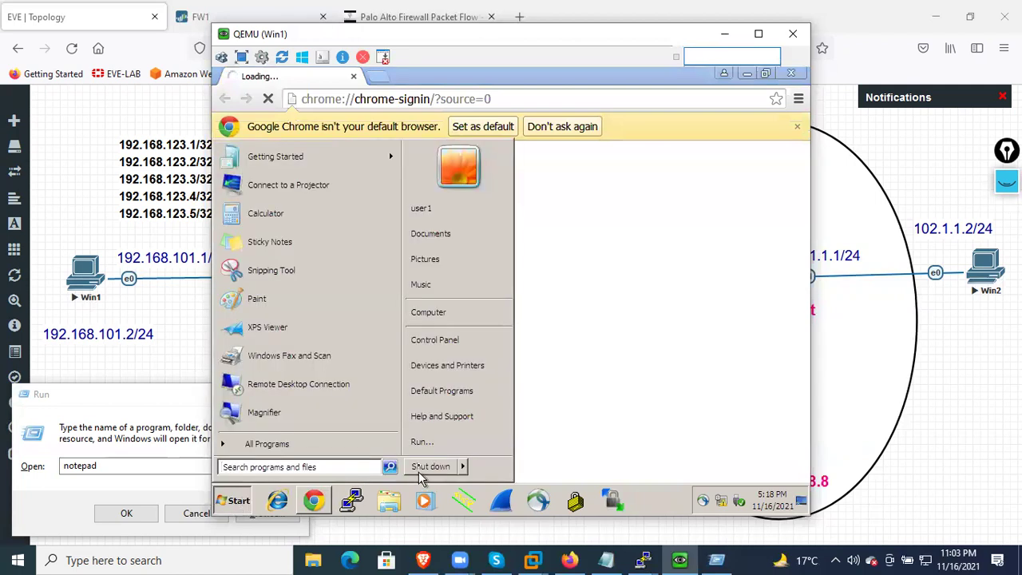
pyautogui.click(424, 467)
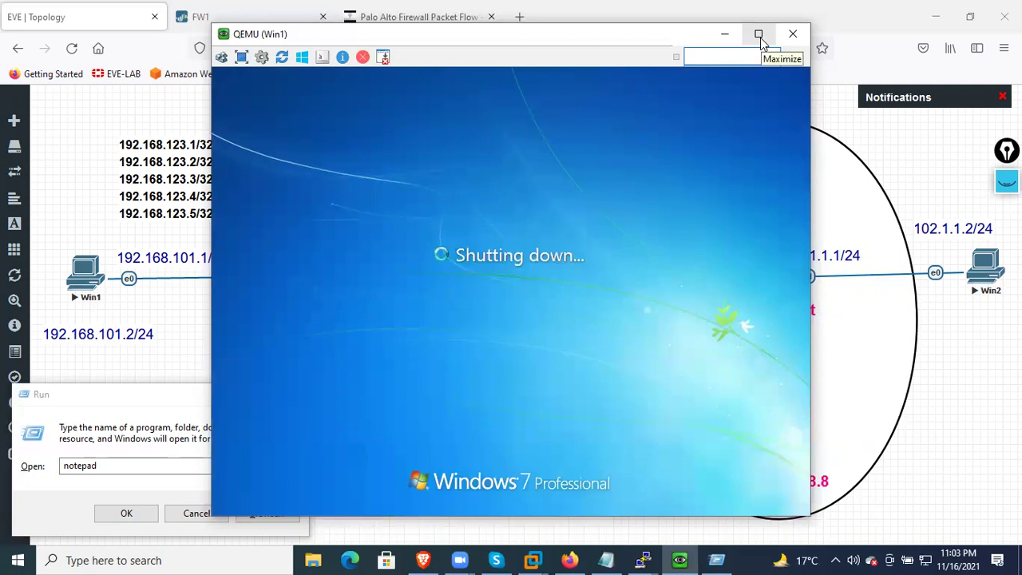
pyautogui.click(116, 405)
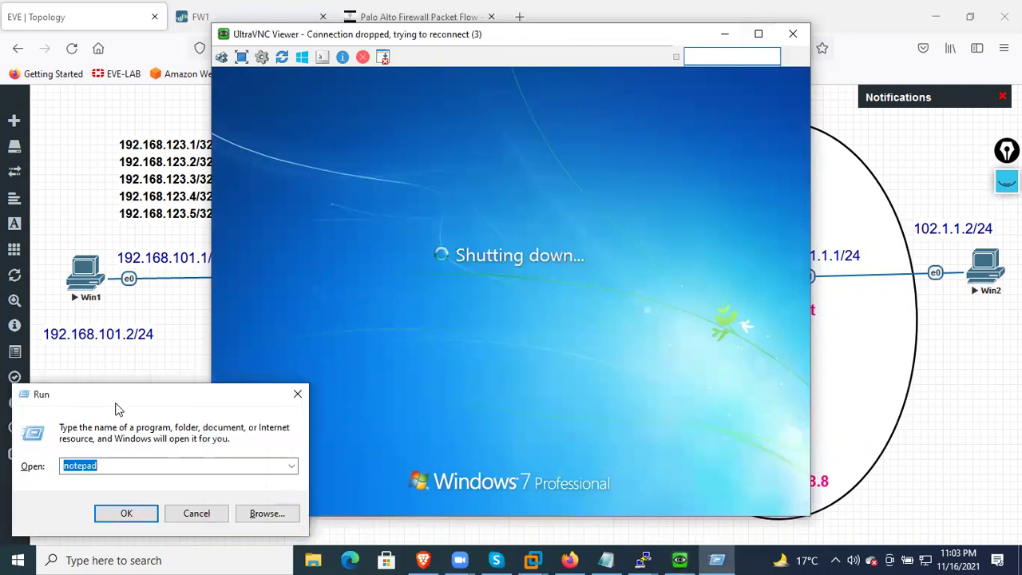
pyautogui.click(198, 512)
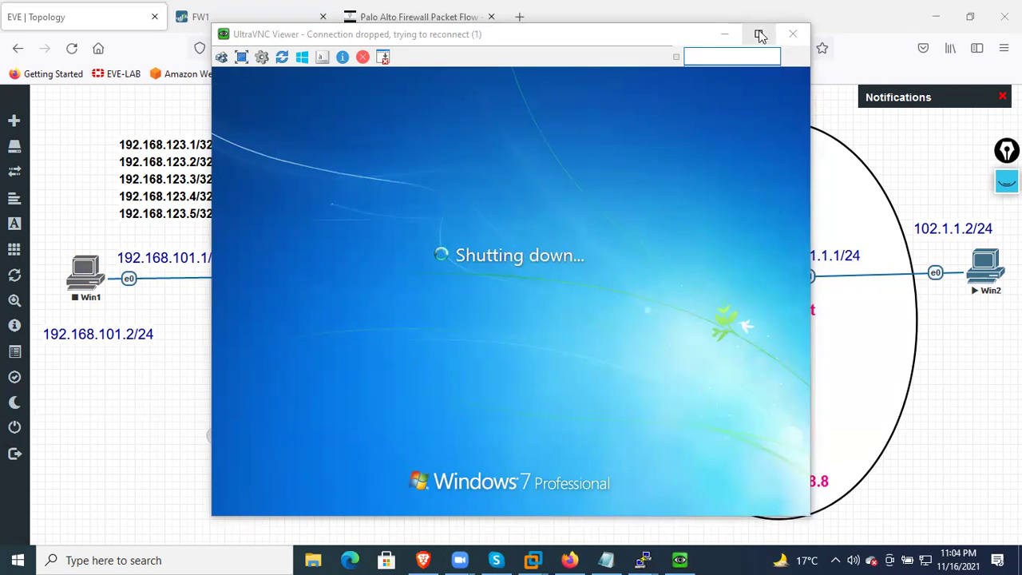
# Close the UltraVNC console, dismiss its message, and stop the Win2 node
pyautogui.click(789, 34)
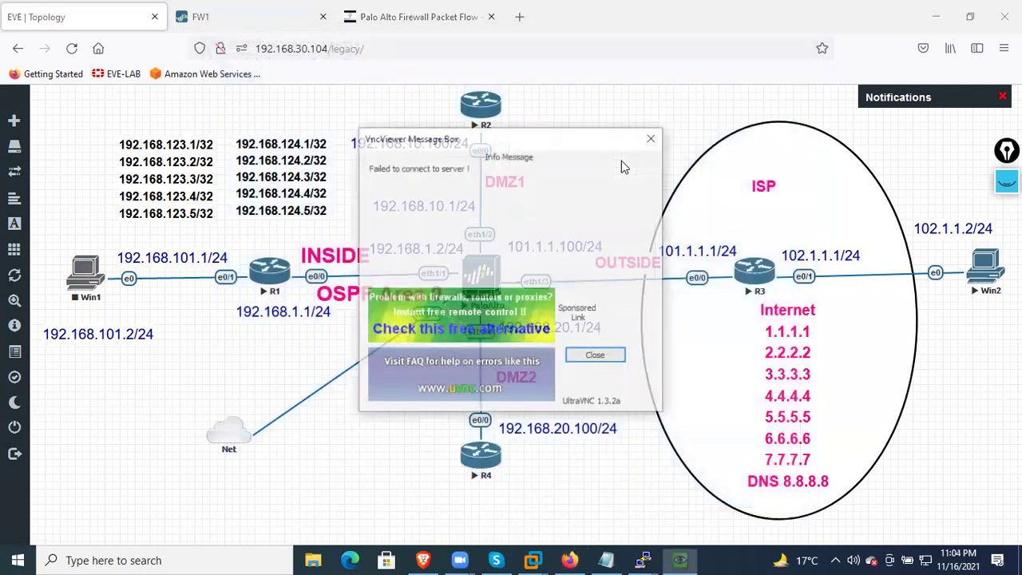
pyautogui.click(653, 142)
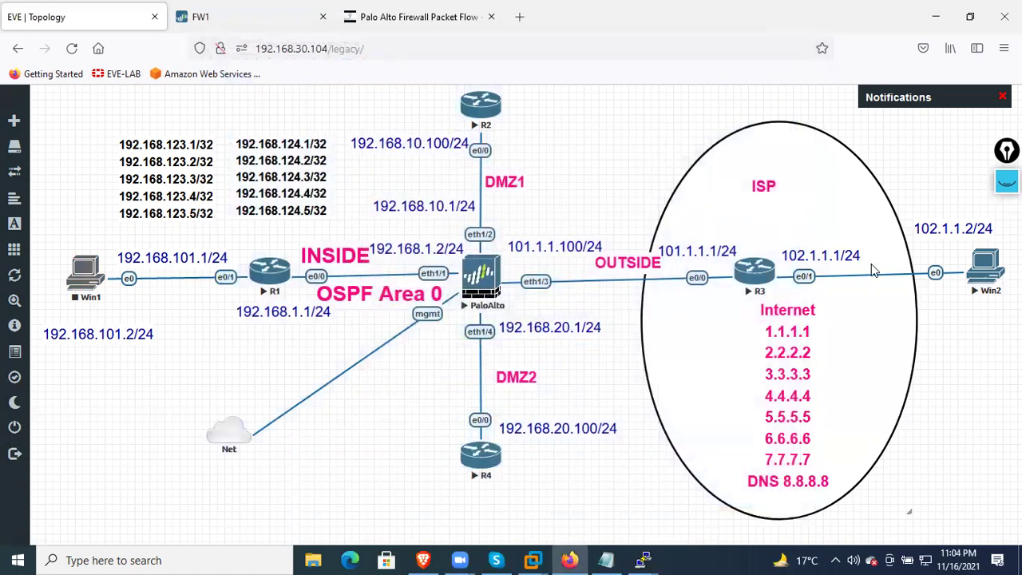
pyautogui.rightClick(991, 273)
pyautogui.click(960, 312)
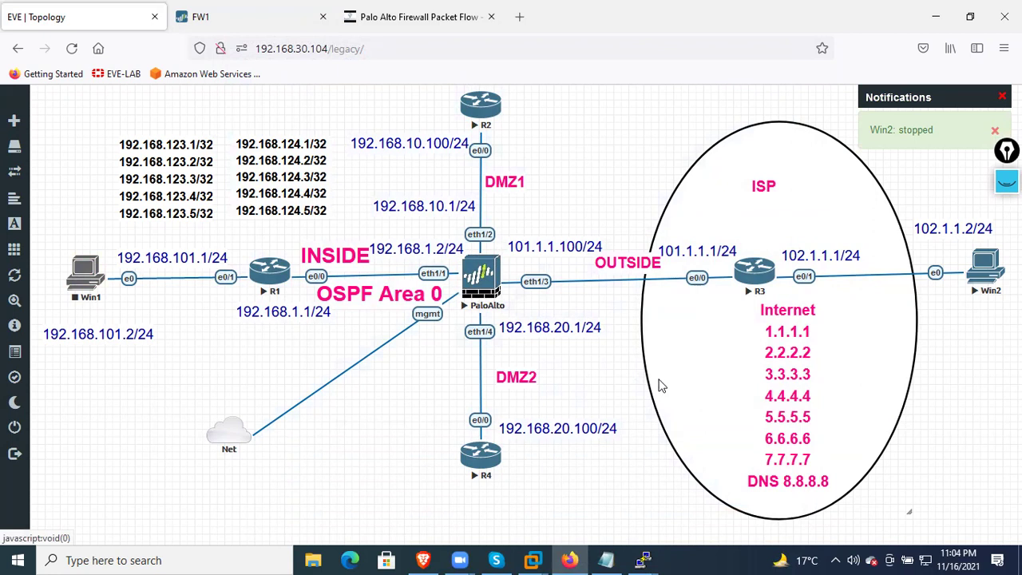
pyautogui.click(284, 29)
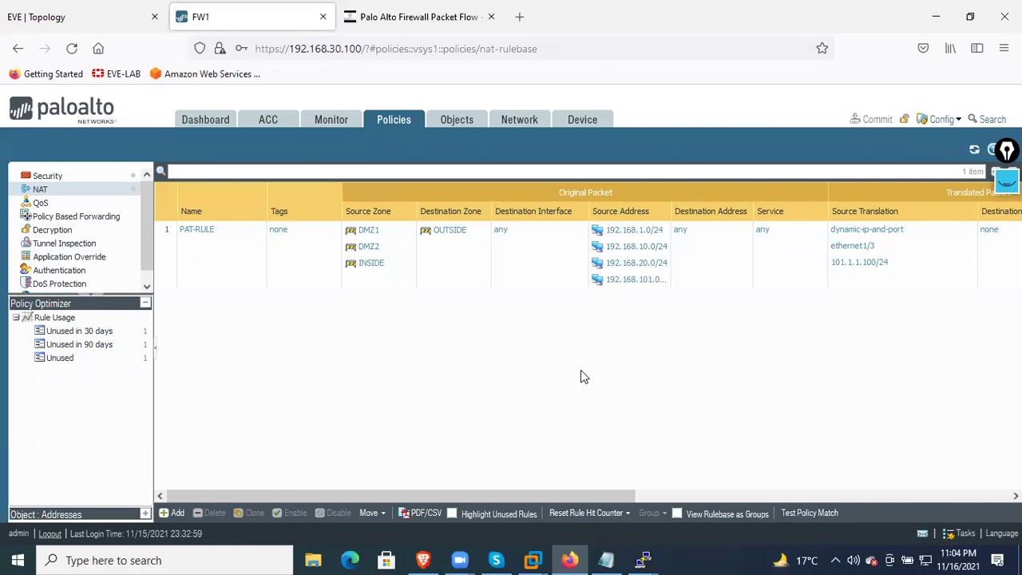
pyautogui.click(96, 17)
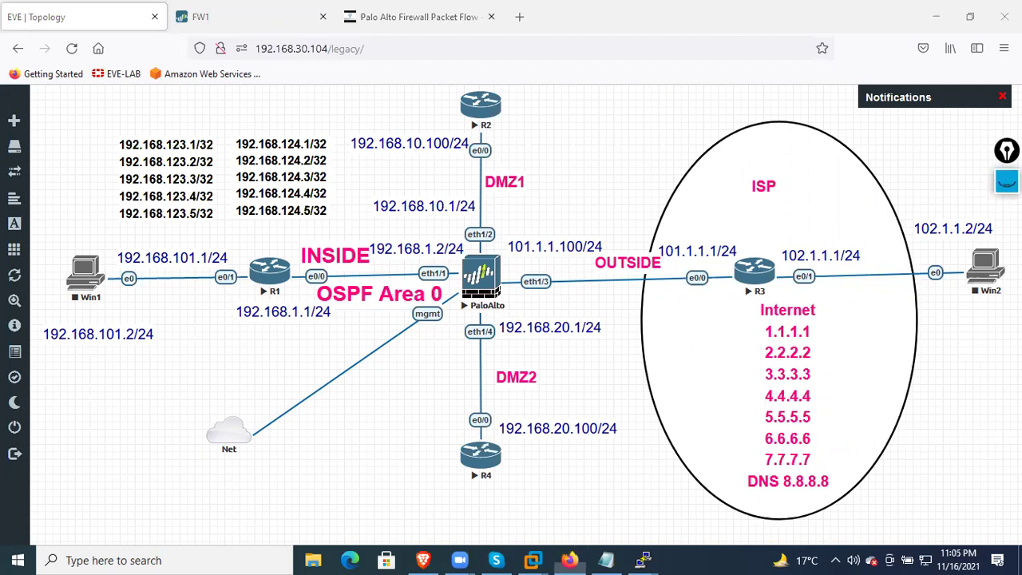
pyautogui.click(1007, 182)
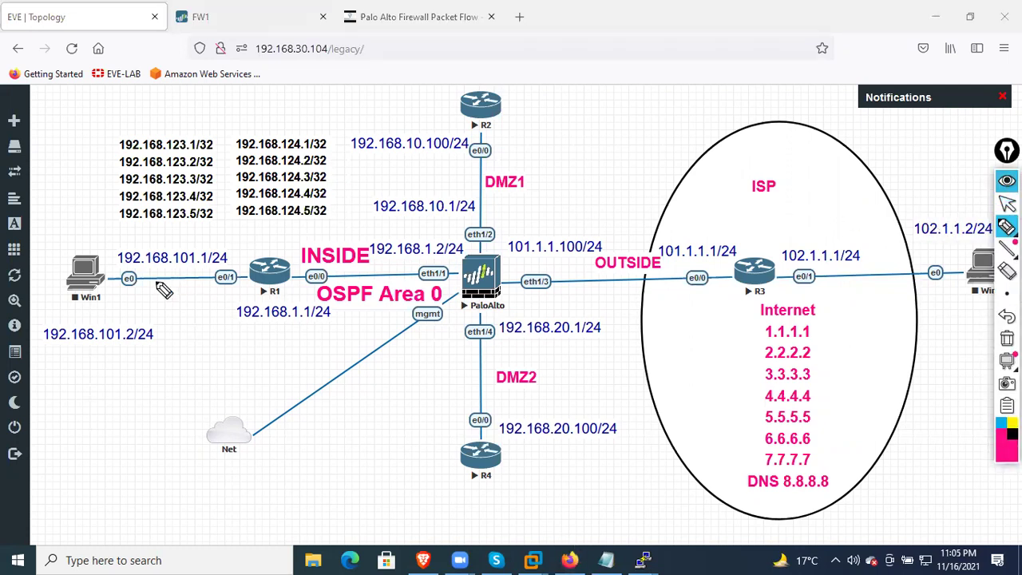
pyautogui.moveTo(188, 124)
pyautogui.mouseDown()
pyautogui.moveTo(185, 231)
pyautogui.moveTo(199, 128)
pyautogui.mouseUp()
pyautogui.moveTo(201, 104); pyautogui.dragTo(203, 117)
pyautogui.moveTo(236, 100)
pyautogui.mouseDown()
pyautogui.moveTo(226, 112)
pyautogui.moveTo(239, 119)
pyautogui.mouseUp()
pyautogui.moveTo(226, 113); pyautogui.dragTo(265, 91)
pyautogui.moveTo(258, 97)
pyautogui.mouseDown()
pyautogui.moveTo(255, 132)
pyautogui.moveTo(280, 226)
pyautogui.mouseUp()
pyautogui.moveTo(339, 203)
pyautogui.mouseDown()
pyautogui.moveTo(306, 119)
pyautogui.moveTo(291, 128)
pyautogui.mouseUp()
pyautogui.moveTo(300, 96)
pyautogui.mouseDown()
pyautogui.moveTo(302, 108)
pyautogui.moveTo(341, 110)
pyautogui.mouseUp()
pyautogui.moveTo(321, 105); pyautogui.dragTo(330, 104)
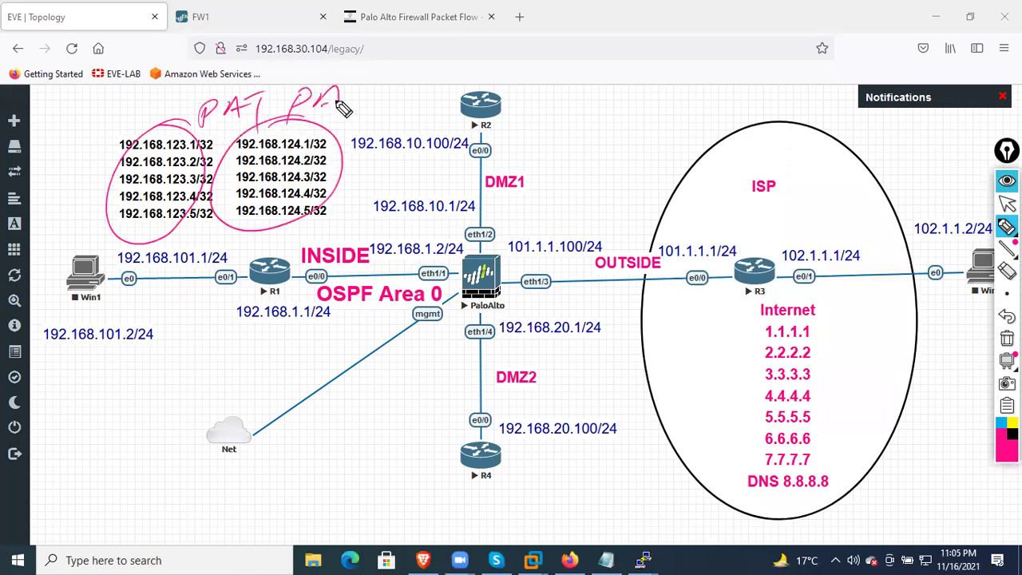
pyautogui.moveTo(348, 195)
pyautogui.mouseDown()
pyautogui.moveTo(142, 356)
pyautogui.moveTo(272, 265)
pyautogui.mouseUp()
pyautogui.moveTo(182, 313); pyautogui.dragTo(185, 266)
pyautogui.moveTo(185, 266); pyautogui.dragTo(183, 289)
pyautogui.moveTo(206, 272)
pyautogui.mouseDown()
pyautogui.moveTo(209, 299)
pyautogui.moveTo(230, 297)
pyautogui.mouseUp()
pyautogui.moveTo(498, 126); pyautogui.dragTo(595, 81)
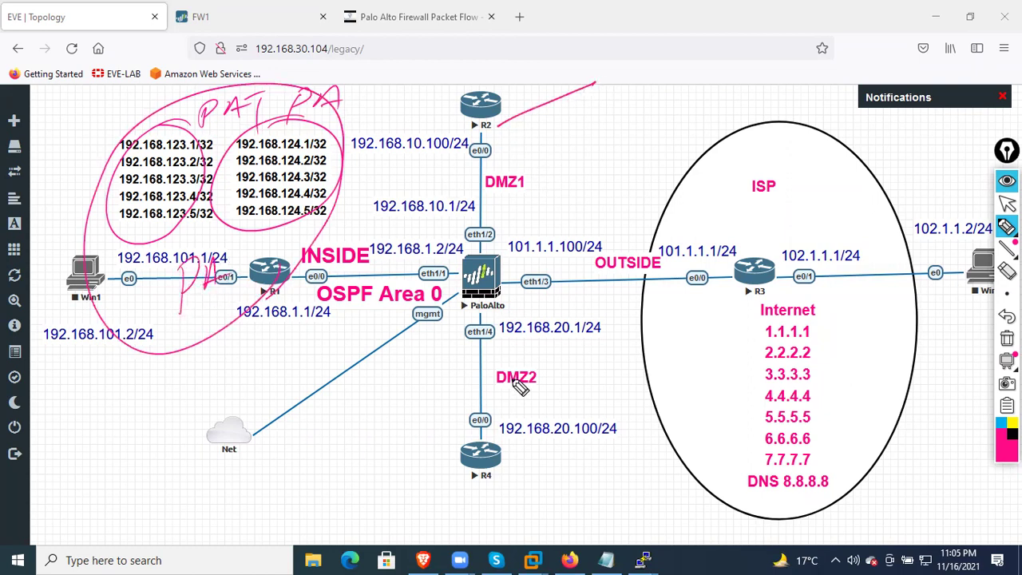
pyautogui.moveTo(395, 506)
pyautogui.mouseDown()
pyautogui.moveTo(445, 465)
pyautogui.moveTo(408, 529)
pyautogui.mouseUp()
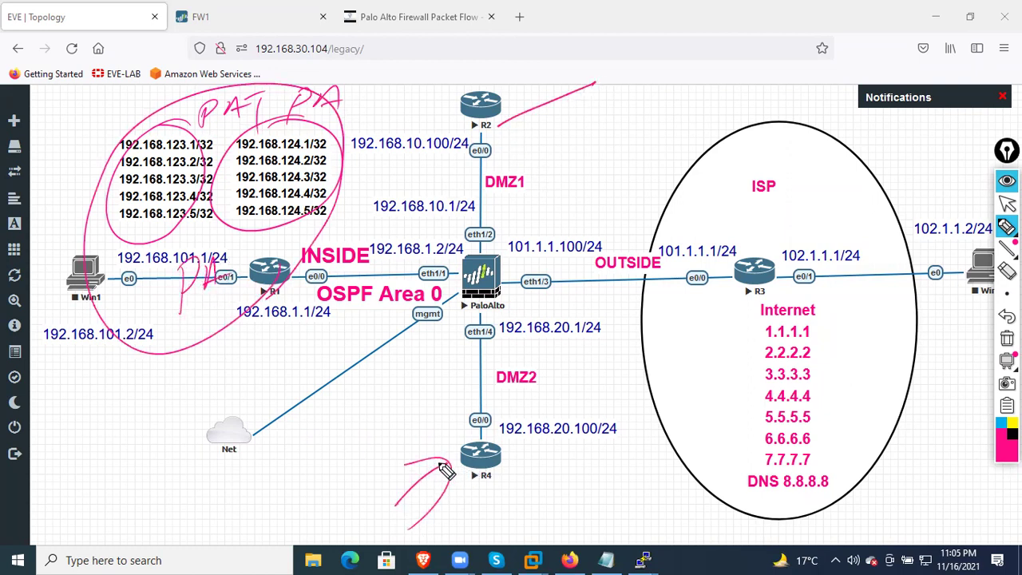
pyautogui.moveTo(515, 155)
pyautogui.mouseDown()
pyautogui.moveTo(544, 120)
pyautogui.moveTo(561, 134)
pyautogui.moveTo(595, 107)
pyautogui.mouseUp()
pyautogui.moveTo(580, 112); pyautogui.dragTo(575, 145)
pyautogui.moveTo(523, 166); pyautogui.dragTo(605, 130)
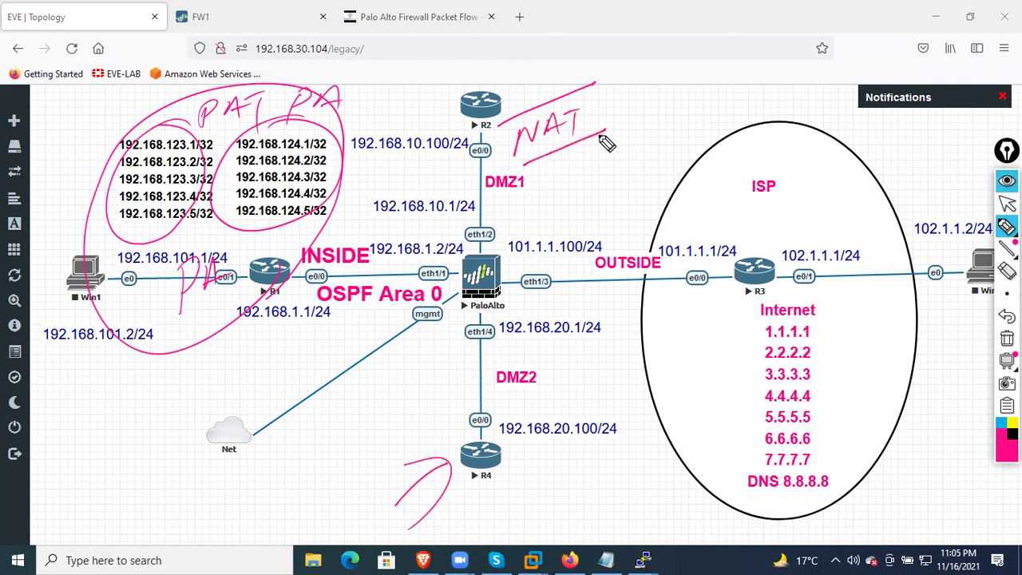
pyautogui.click(527, 464)
pyautogui.moveTo(528, 464)
pyautogui.mouseDown()
pyautogui.moveTo(556, 495)
pyautogui.moveTo(614, 473)
pyautogui.moveTo(675, 486)
pyautogui.moveTo(655, 498)
pyautogui.moveTo(704, 503)
pyautogui.mouseUp()
pyautogui.moveTo(449, 540); pyautogui.dragTo(755, 511)
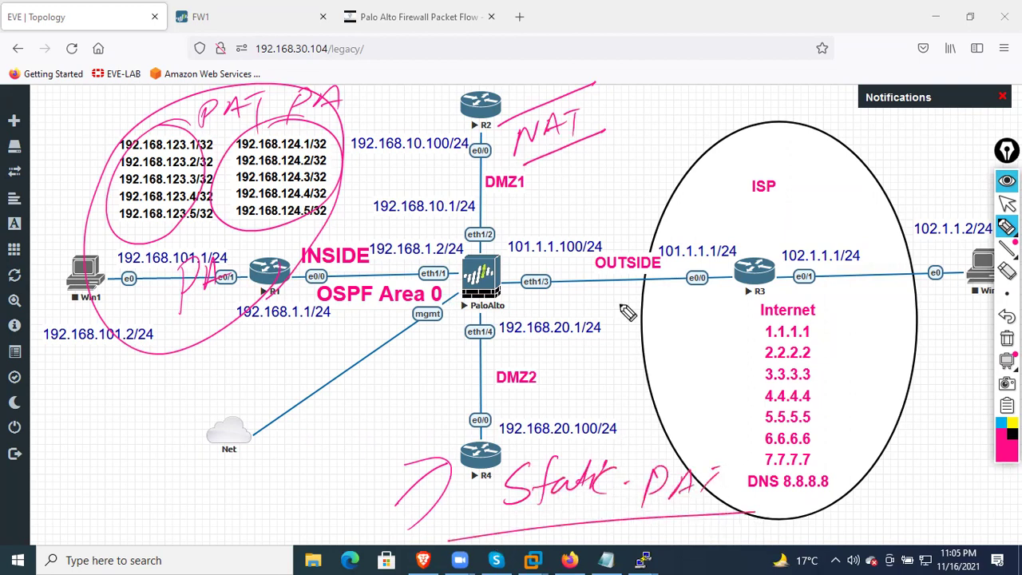
pyautogui.moveTo(642, 99)
pyautogui.mouseDown()
pyautogui.moveTo(693, 112)
pyautogui.moveTo(779, 83)
pyautogui.moveTo(776, 119)
pyautogui.mouseUp()
pyautogui.moveTo(631, 152); pyautogui.dragTo(816, 103)
pyautogui.moveTo(805, 94); pyautogui.dragTo(808, 113)
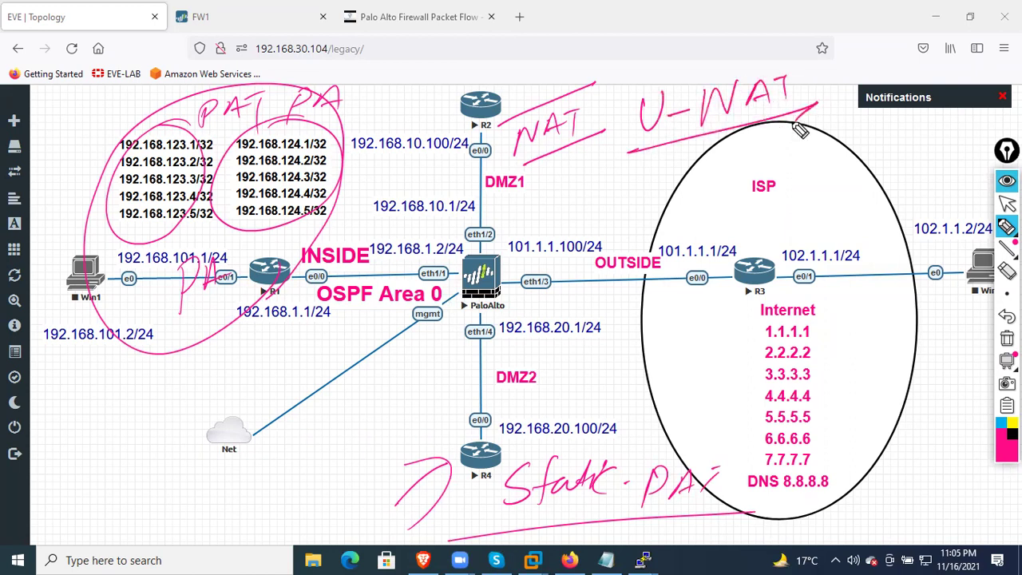
pyautogui.click(1000, 423)
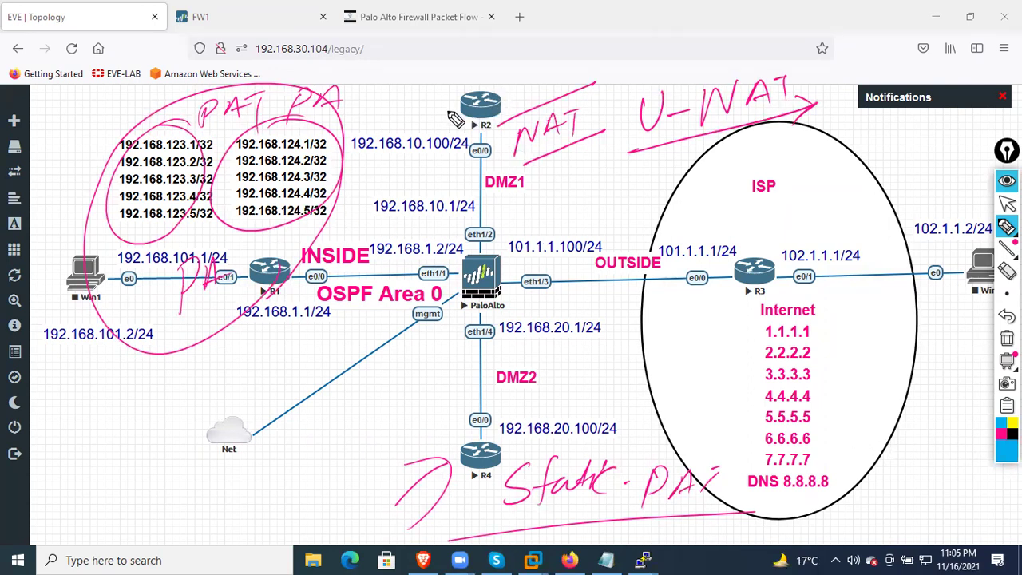
pyautogui.moveTo(406, 68)
pyautogui.mouseDown()
pyautogui.moveTo(398, 122)
pyautogui.moveTo(464, 102)
pyautogui.mouseUp()
pyautogui.moveTo(461, 50)
pyautogui.mouseDown()
pyautogui.moveTo(503, 61)
pyautogui.moveTo(540, 47)
pyautogui.mouseUp()
pyautogui.moveTo(462, 80)
pyautogui.mouseDown()
pyautogui.moveTo(567, 61)
pyautogui.moveTo(552, 67)
pyautogui.mouseUp()
pyautogui.moveTo(986, 287)
pyautogui.mouseDown()
pyautogui.moveTo(515, 295)
pyautogui.moveTo(467, 235)
pyautogui.moveTo(446, 99)
pyautogui.moveTo(469, 100)
pyautogui.mouseUp()
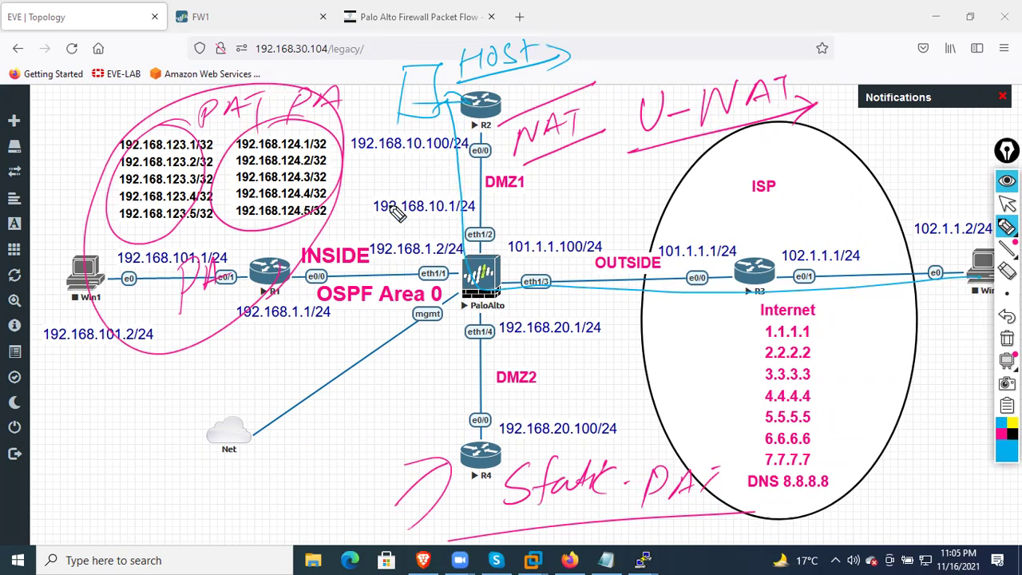
pyautogui.moveTo(103, 281)
pyautogui.mouseDown()
pyautogui.moveTo(209, 293)
pyautogui.moveTo(471, 295)
pyautogui.moveTo(485, 289)
pyautogui.moveTo(466, 126)
pyautogui.mouseUp()
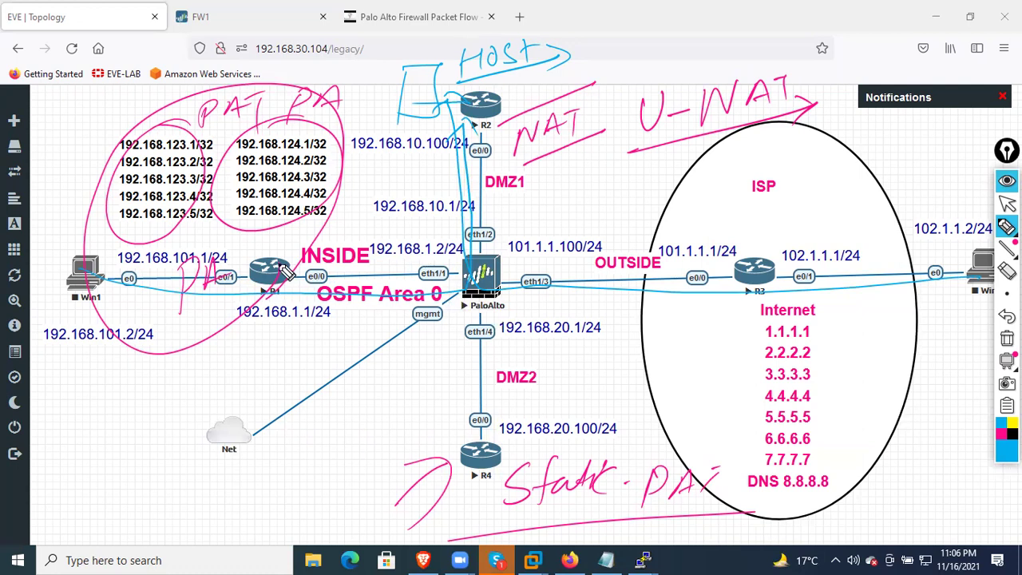
pyautogui.click(1004, 341)
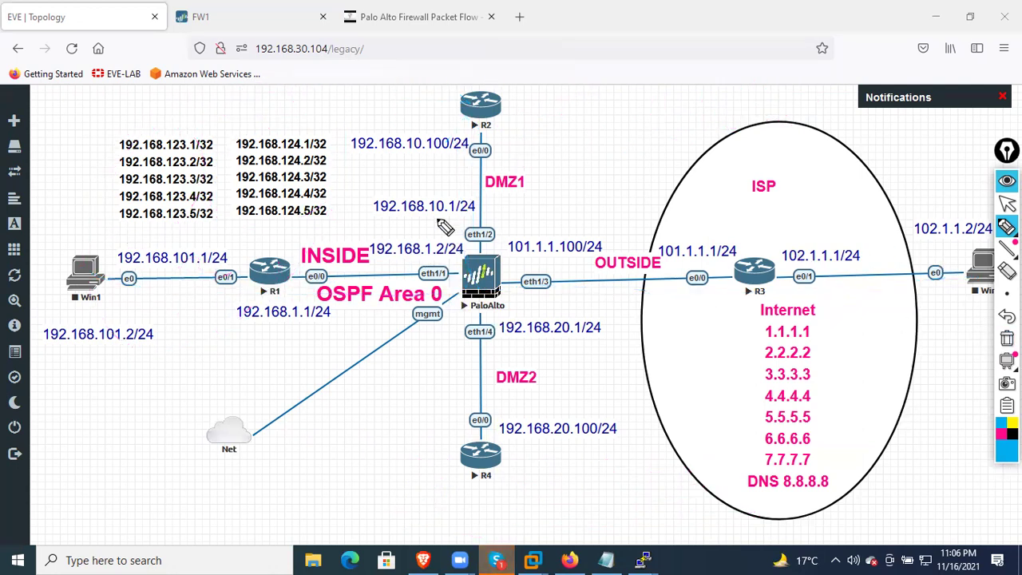
pyautogui.moveTo(94, 257)
pyautogui.mouseDown()
pyautogui.moveTo(375, 279)
pyautogui.moveTo(482, 196)
pyautogui.moveTo(443, 83)
pyautogui.moveTo(461, 83)
pyautogui.mouseUp()
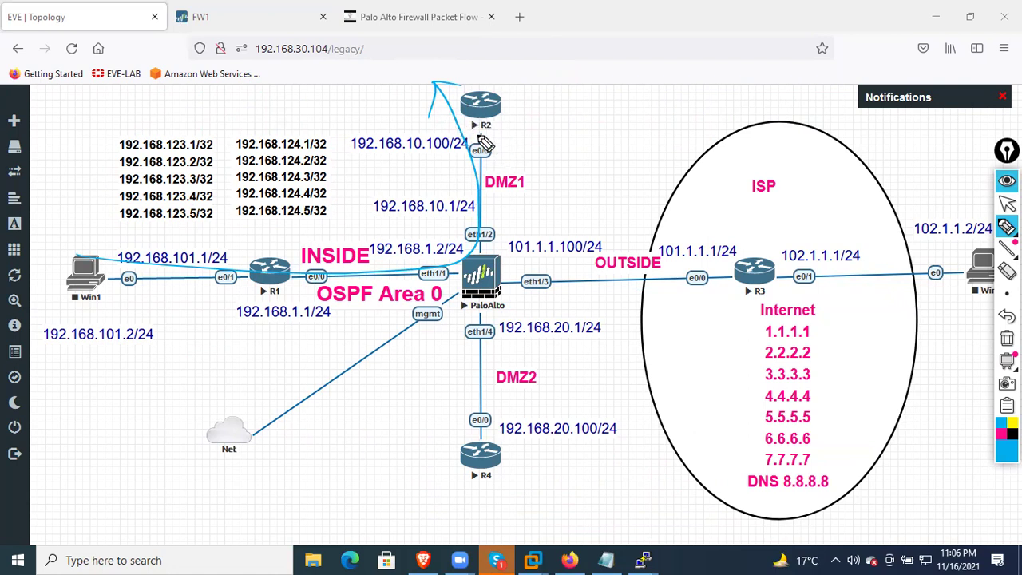
pyautogui.moveTo(471, 137)
pyautogui.mouseDown()
pyautogui.moveTo(440, 127)
pyautogui.moveTo(483, 120)
pyautogui.moveTo(139, 281)
pyautogui.moveTo(97, 290)
pyautogui.mouseUp()
pyautogui.moveTo(97, 290)
pyautogui.mouseDown()
pyautogui.moveTo(155, 280)
pyautogui.moveTo(110, 294)
pyautogui.mouseUp()
pyautogui.moveTo(124, 309)
pyautogui.mouseDown()
pyautogui.moveTo(123, 321)
pyautogui.moveTo(148, 307)
pyautogui.moveTo(159, 319)
pyautogui.moveTo(210, 313)
pyautogui.moveTo(228, 324)
pyautogui.moveTo(231, 307)
pyautogui.moveTo(216, 301)
pyautogui.mouseUp()
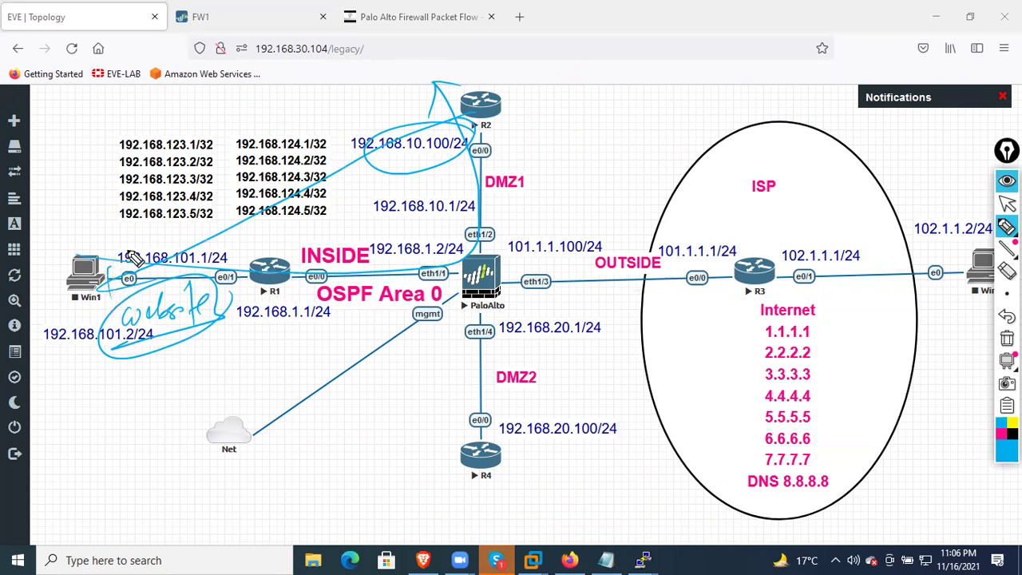
pyautogui.moveTo(63, 214)
pyautogui.mouseDown()
pyautogui.moveTo(70, 242)
pyautogui.moveTo(67, 228)
pyautogui.mouseUp()
pyautogui.click(81, 218)
pyautogui.moveTo(396, 81)
pyautogui.mouseDown()
pyautogui.moveTo(402, 102)
pyautogui.moveTo(404, 89)
pyautogui.mouseUp()
pyautogui.moveTo(41, 260)
pyautogui.mouseDown()
pyautogui.moveTo(228, 193)
pyautogui.moveTo(457, 73)
pyautogui.mouseUp()
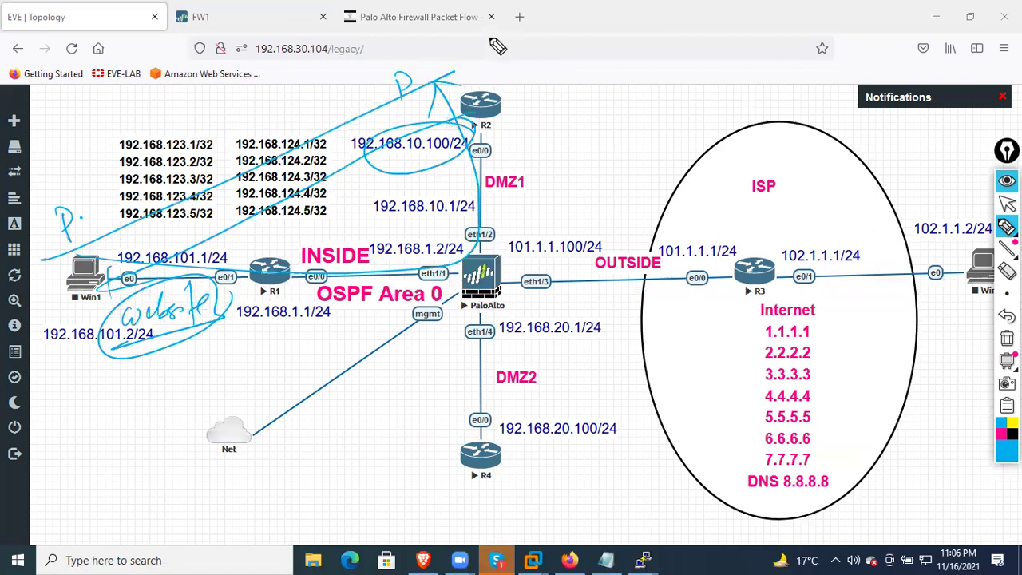
pyautogui.moveTo(110, 291)
pyautogui.mouseDown()
pyautogui.moveTo(467, 289)
pyautogui.moveTo(515, 317)
pyautogui.mouseUp()
pyautogui.moveTo(514, 298)
pyautogui.mouseDown()
pyautogui.moveTo(518, 308)
pyautogui.moveTo(546, 306)
pyautogui.mouseUp()
pyautogui.moveTo(539, 282); pyautogui.dragTo(553, 288)
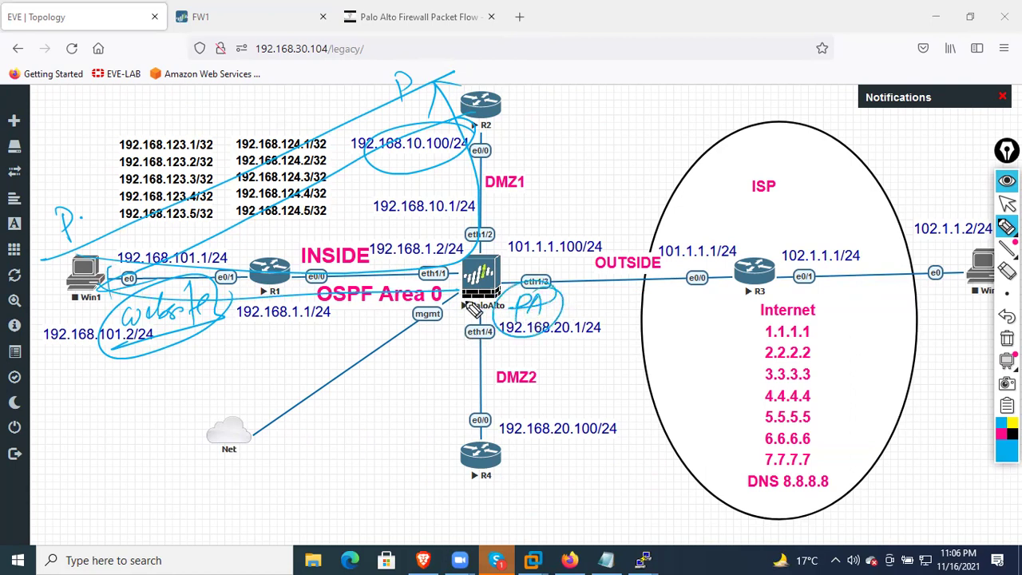
pyautogui.moveTo(285, 281)
pyautogui.mouseDown()
pyautogui.moveTo(470, 281)
pyautogui.moveTo(486, 66)
pyautogui.mouseUp()
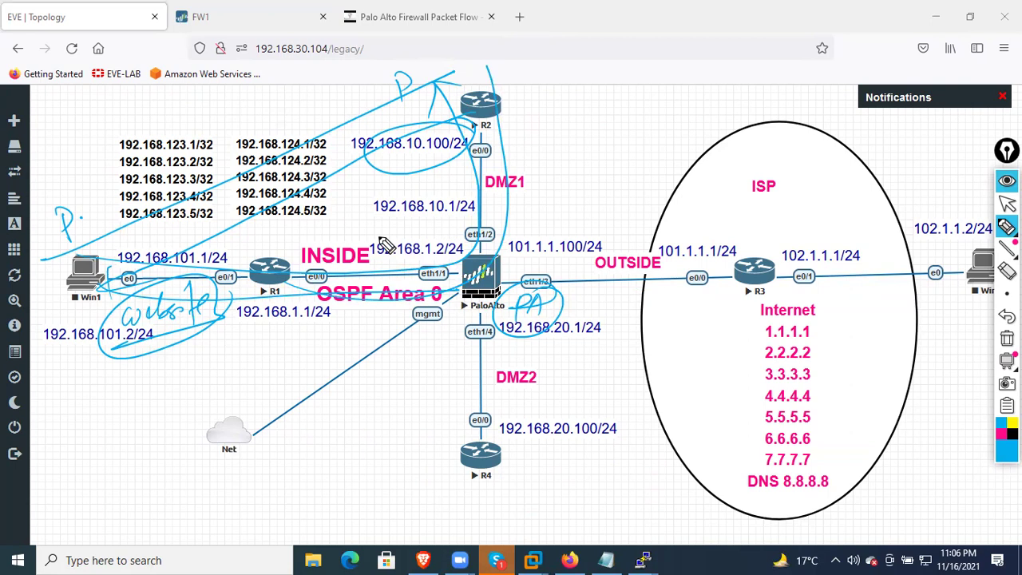
pyautogui.moveTo(83, 277)
pyautogui.mouseDown()
pyautogui.moveTo(474, 314)
pyautogui.moveTo(496, 306)
pyautogui.moveTo(517, 326)
pyautogui.moveTo(495, 143)
pyautogui.mouseUp()
pyautogui.moveTo(147, 293)
pyautogui.mouseDown()
pyautogui.moveTo(90, 313)
pyautogui.moveTo(99, 324)
pyautogui.moveTo(127, 313)
pyautogui.moveTo(183, 318)
pyautogui.moveTo(206, 303)
pyautogui.moveTo(196, 327)
pyautogui.mouseUp()
pyautogui.moveTo(44, 369); pyautogui.dragTo(200, 339)
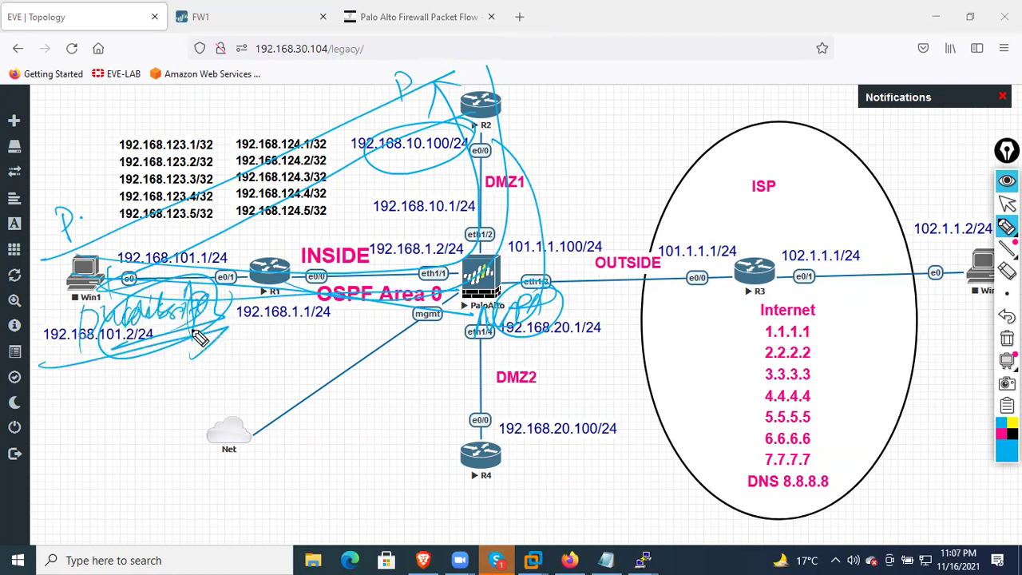
pyautogui.click(998, 337)
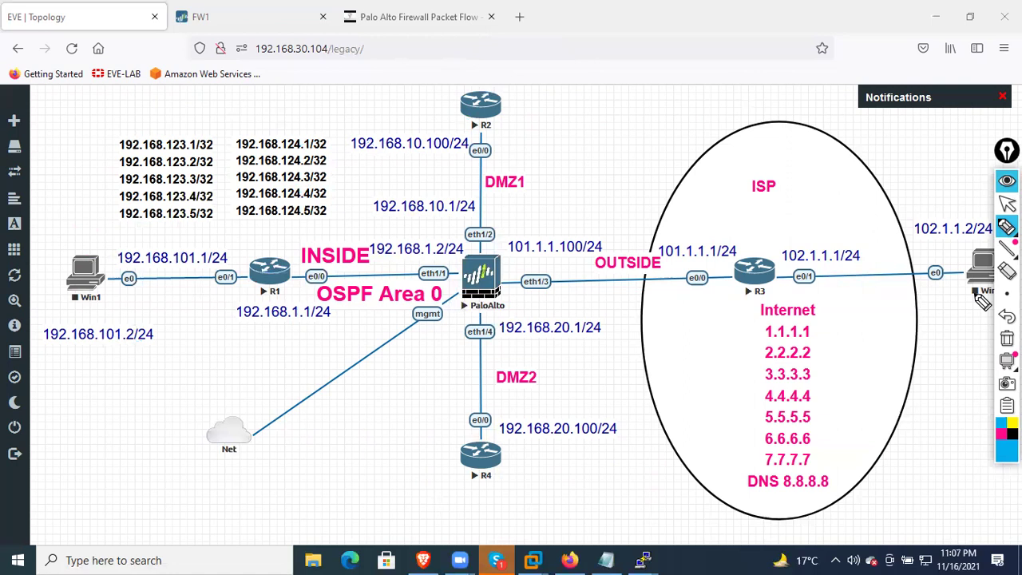
pyautogui.moveTo(493, 110)
pyautogui.mouseDown()
pyautogui.moveTo(542, 114)
pyautogui.moveTo(538, 151)
pyautogui.mouseUp()
pyautogui.moveTo(539, 98); pyautogui.dragTo(536, 153)
pyautogui.moveTo(591, 124)
pyautogui.mouseDown()
pyautogui.moveTo(718, 118)
pyautogui.moveTo(751, 89)
pyautogui.mouseUp()
pyautogui.click(612, 125)
pyautogui.moveTo(743, 135); pyautogui.dragTo(636, 167)
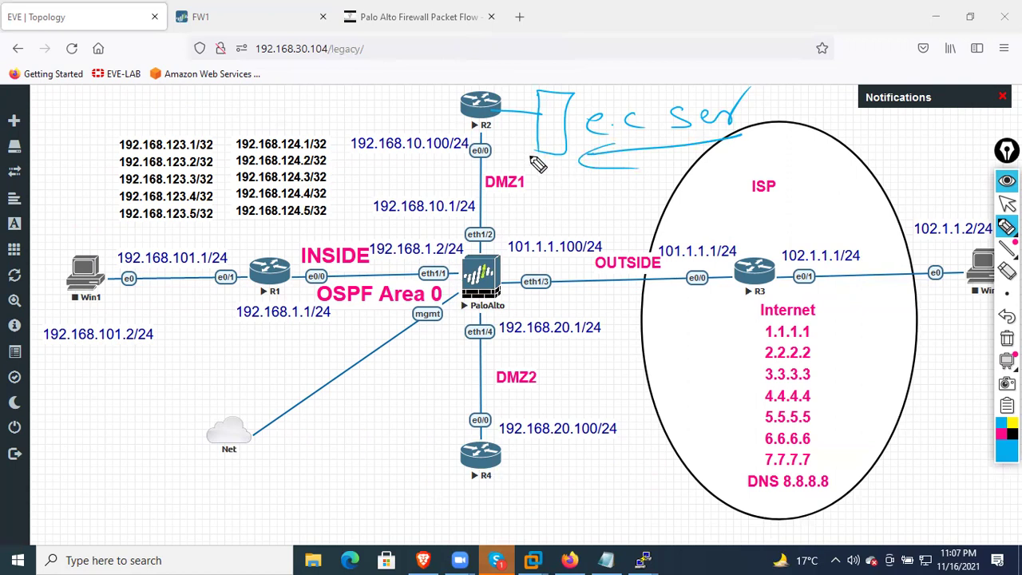
pyautogui.moveTo(507, 118); pyautogui.dragTo(512, 132)
pyautogui.moveTo(515, 133); pyautogui.dragTo(540, 118)
pyautogui.moveTo(504, 150)
pyautogui.mouseDown()
pyautogui.moveTo(505, 167)
pyautogui.moveTo(520, 151)
pyautogui.mouseUp()
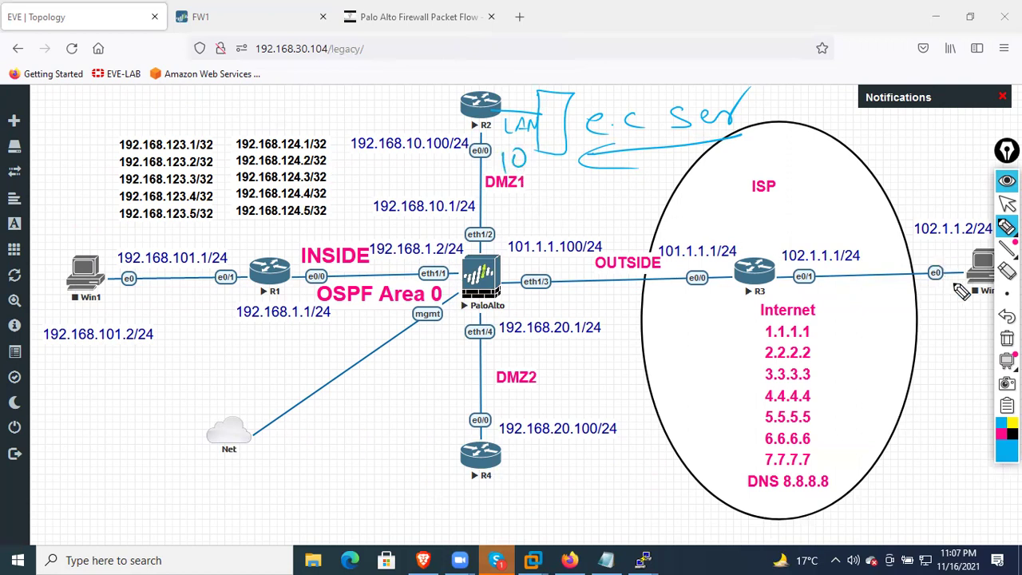
pyautogui.moveTo(922, 467)
pyautogui.mouseDown()
pyautogui.moveTo(877, 334)
pyautogui.moveTo(474, 275)
pyautogui.moveTo(521, 156)
pyautogui.moveTo(510, 136)
pyautogui.mouseUp()
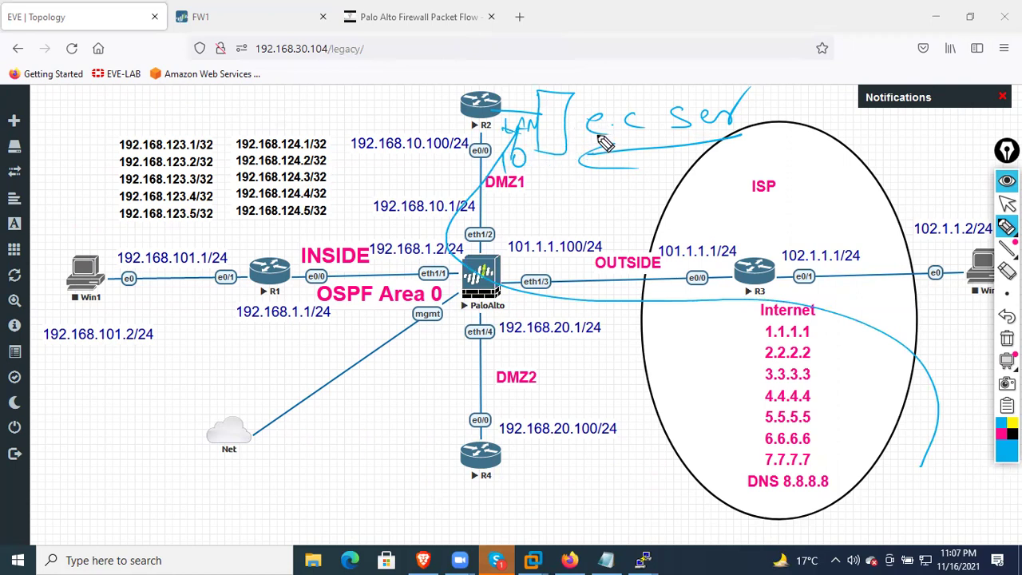
pyautogui.moveTo(550, 196)
pyautogui.mouseDown()
pyautogui.moveTo(587, 190)
pyautogui.moveTo(595, 221)
pyautogui.moveTo(583, 230)
pyautogui.moveTo(642, 223)
pyautogui.moveTo(622, 238)
pyautogui.mouseUp()
pyautogui.moveTo(620, 207); pyautogui.dragTo(640, 215)
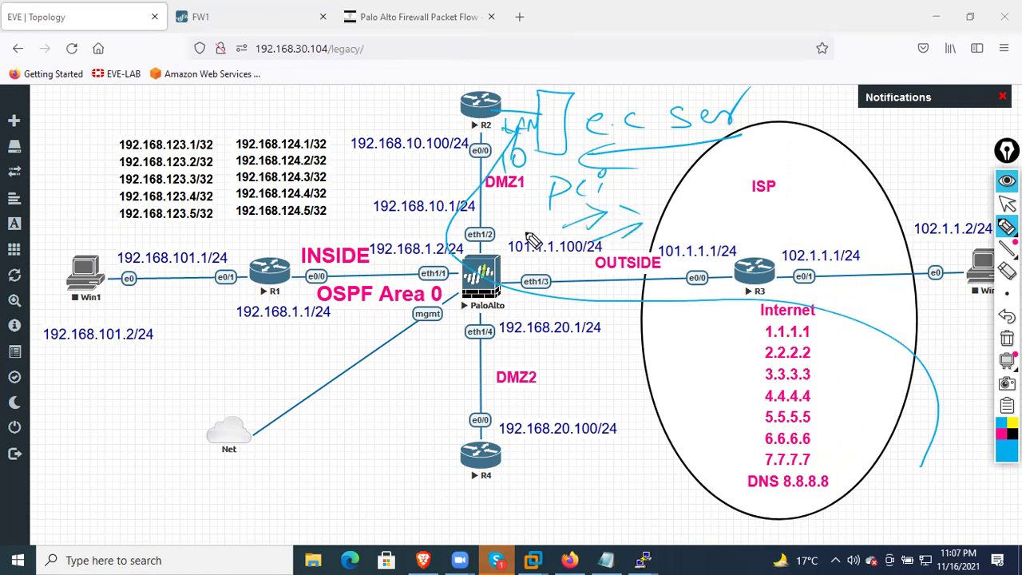
pyautogui.moveTo(107, 263)
pyautogui.mouseDown()
pyautogui.moveTo(389, 199)
pyautogui.moveTo(477, 157)
pyautogui.moveTo(459, 124)
pyautogui.mouseUp()
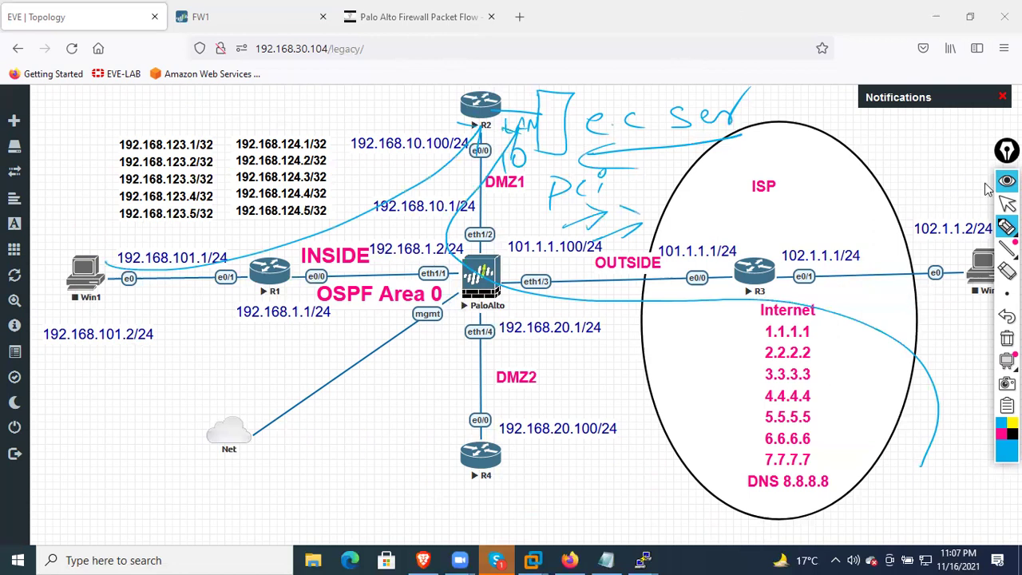
pyautogui.click(1006, 339)
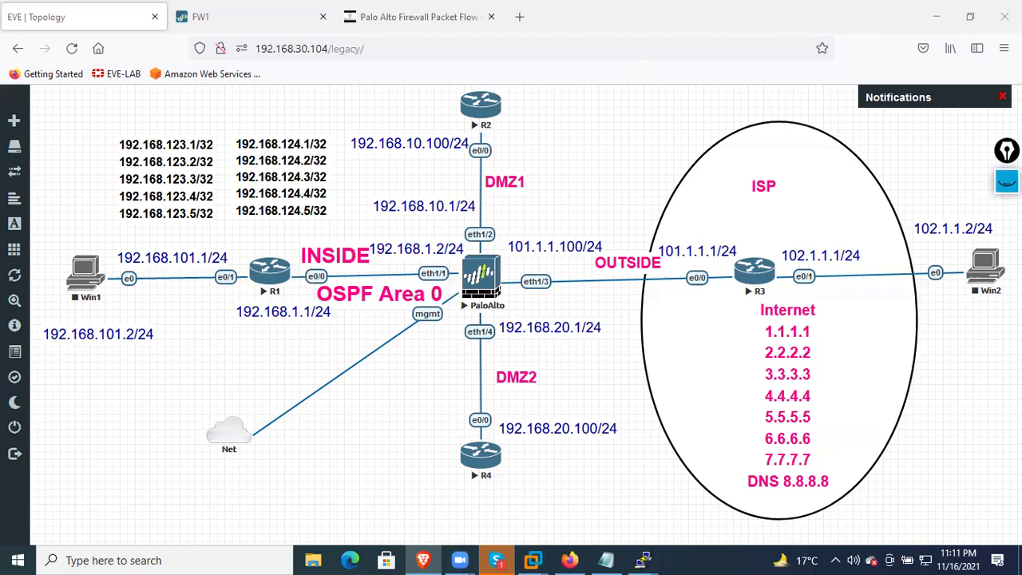
# Bring up the on-screen drawing tools over the EVE-NG lab topology
pyautogui.click(1007, 181)
# Handwrite a pink 'A+' with an arrow beside R2 and circle it
pyautogui.moveTo(1007, 227)
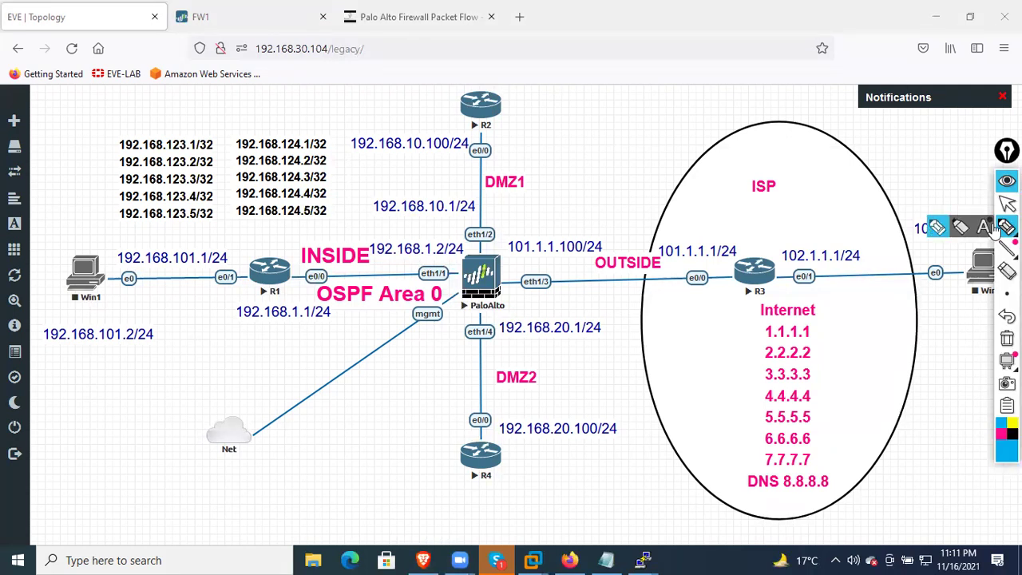
pyautogui.moveTo(535, 118)
pyautogui.mouseDown()
pyautogui.moveTo(545, 93)
pyautogui.moveTo(583, 107)
pyautogui.moveTo(586, 133)
pyautogui.moveTo(621, 131)
pyautogui.moveTo(613, 122)
pyautogui.mouseUp()
pyautogui.moveTo(612, 86); pyautogui.dragTo(618, 80)
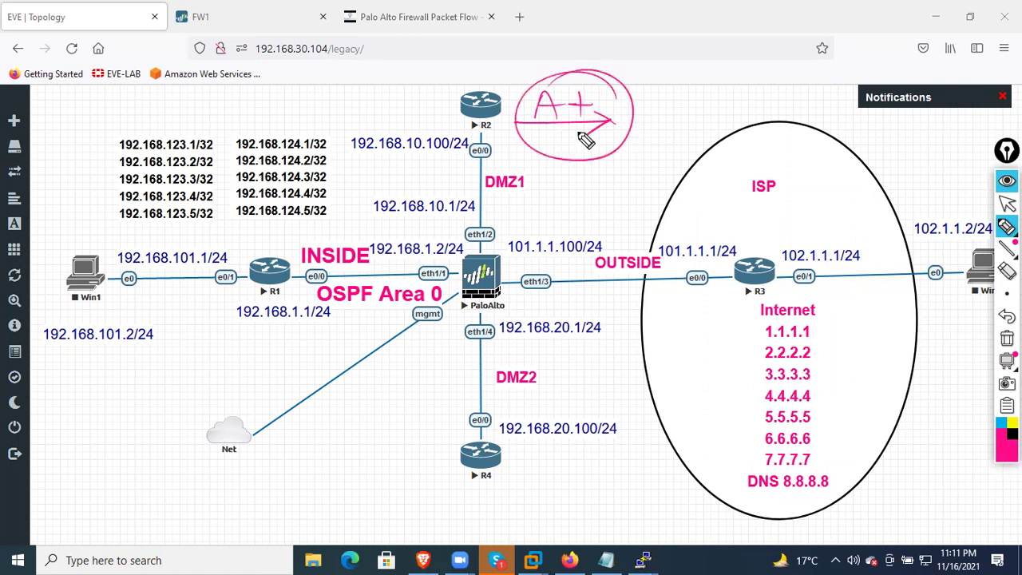